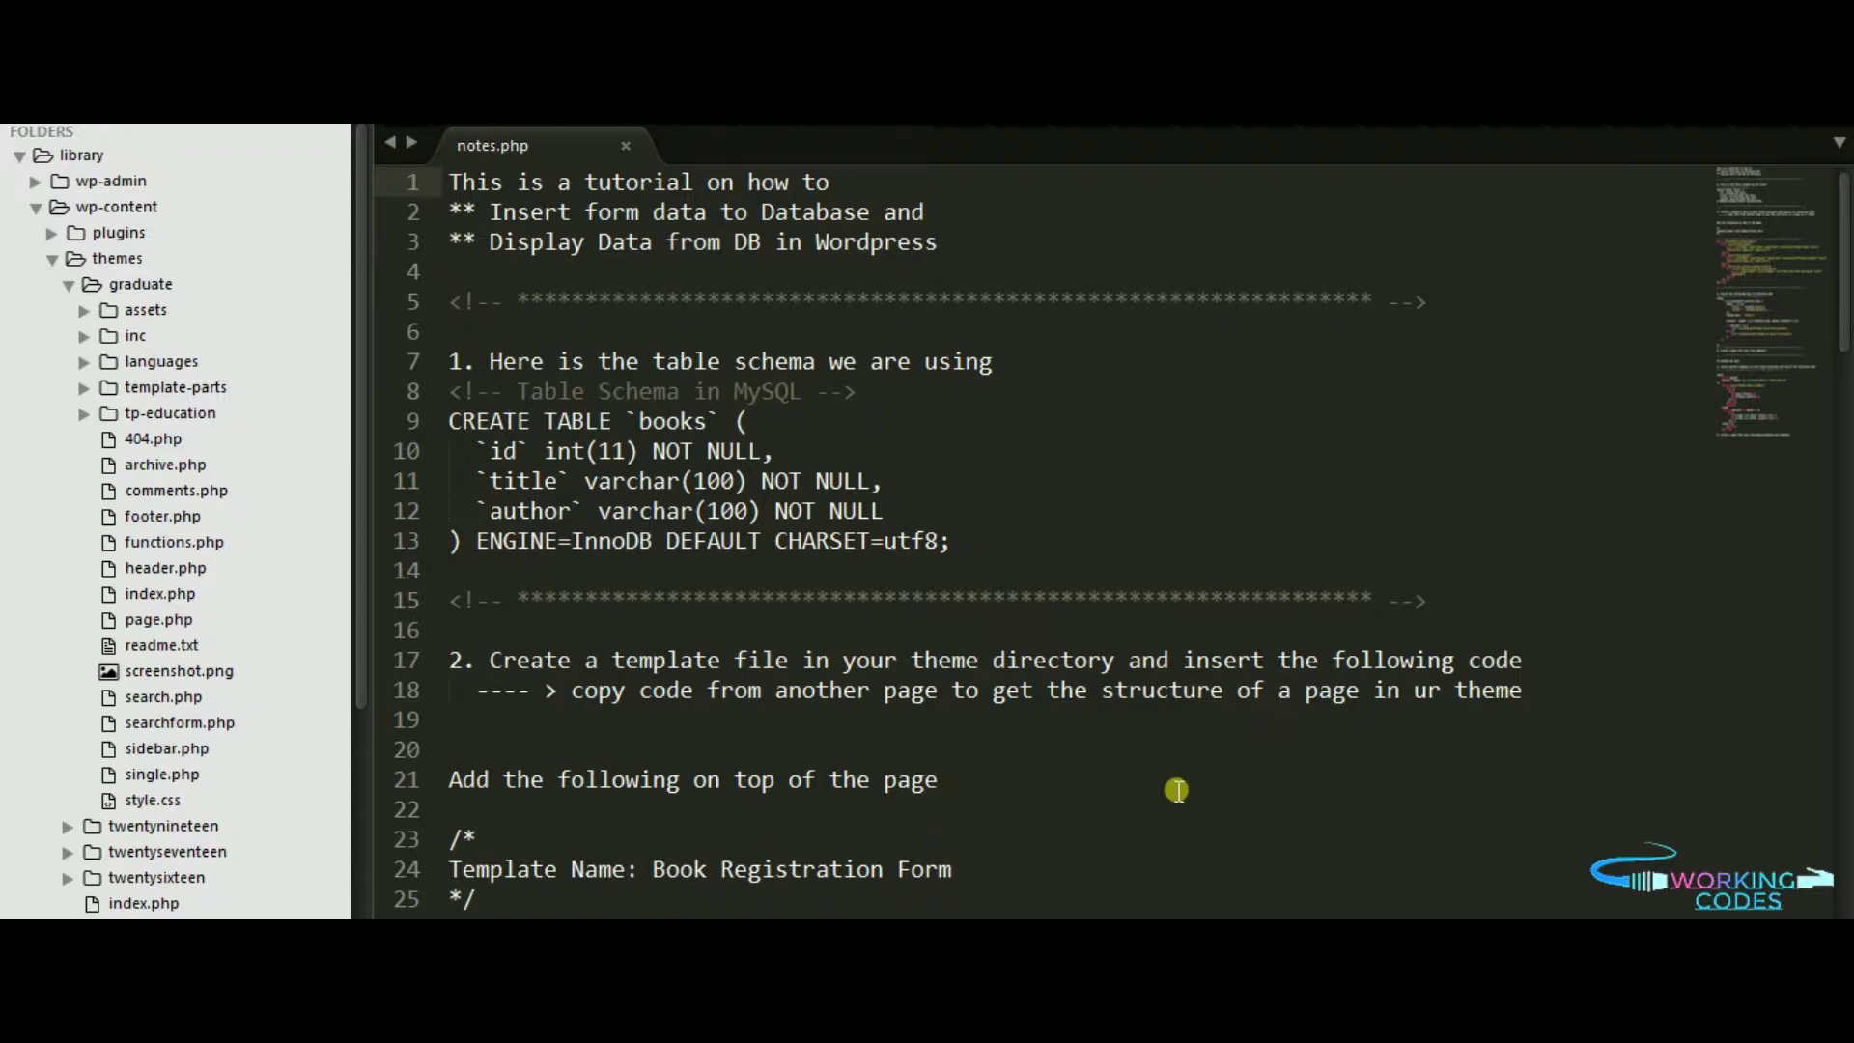
# Step: Review the notes' books table schema (id, title, author) and the template-file instructions
pyautogui.click(674, 391)
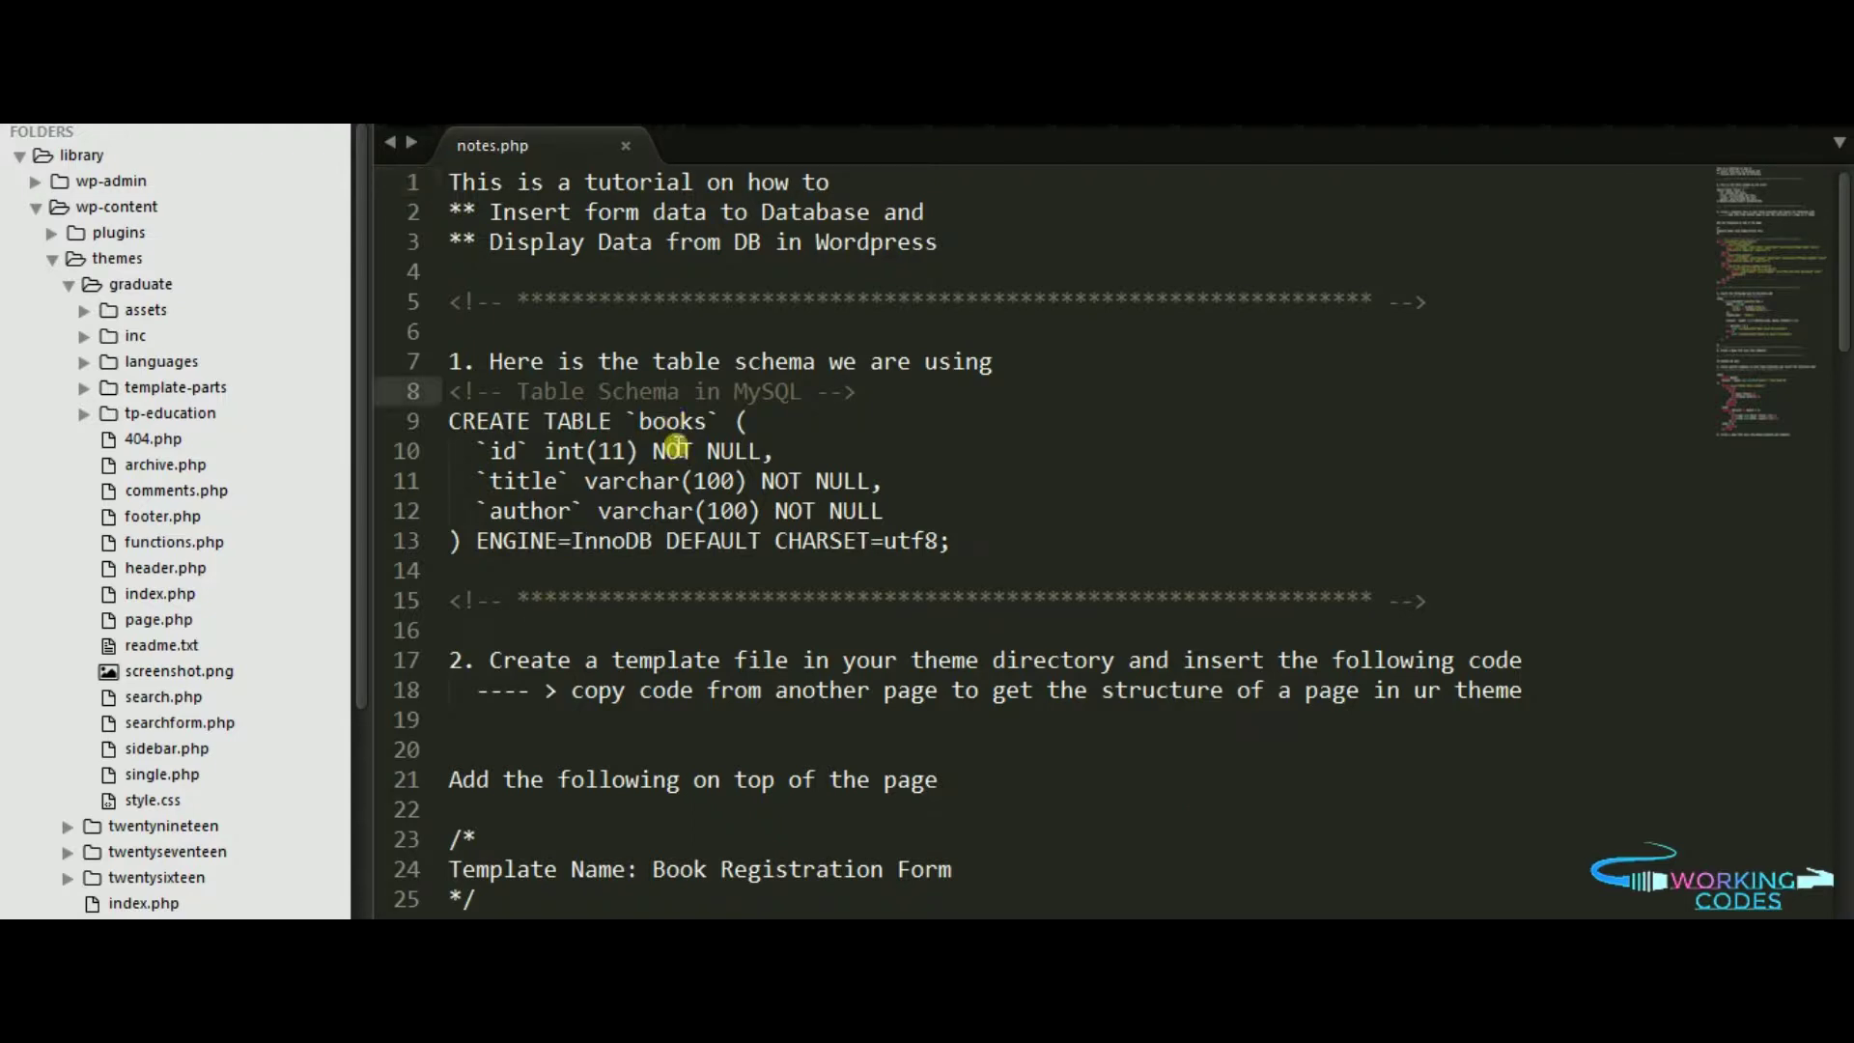
pyautogui.doubleClick(671, 421)
pyautogui.doubleClick(502, 450)
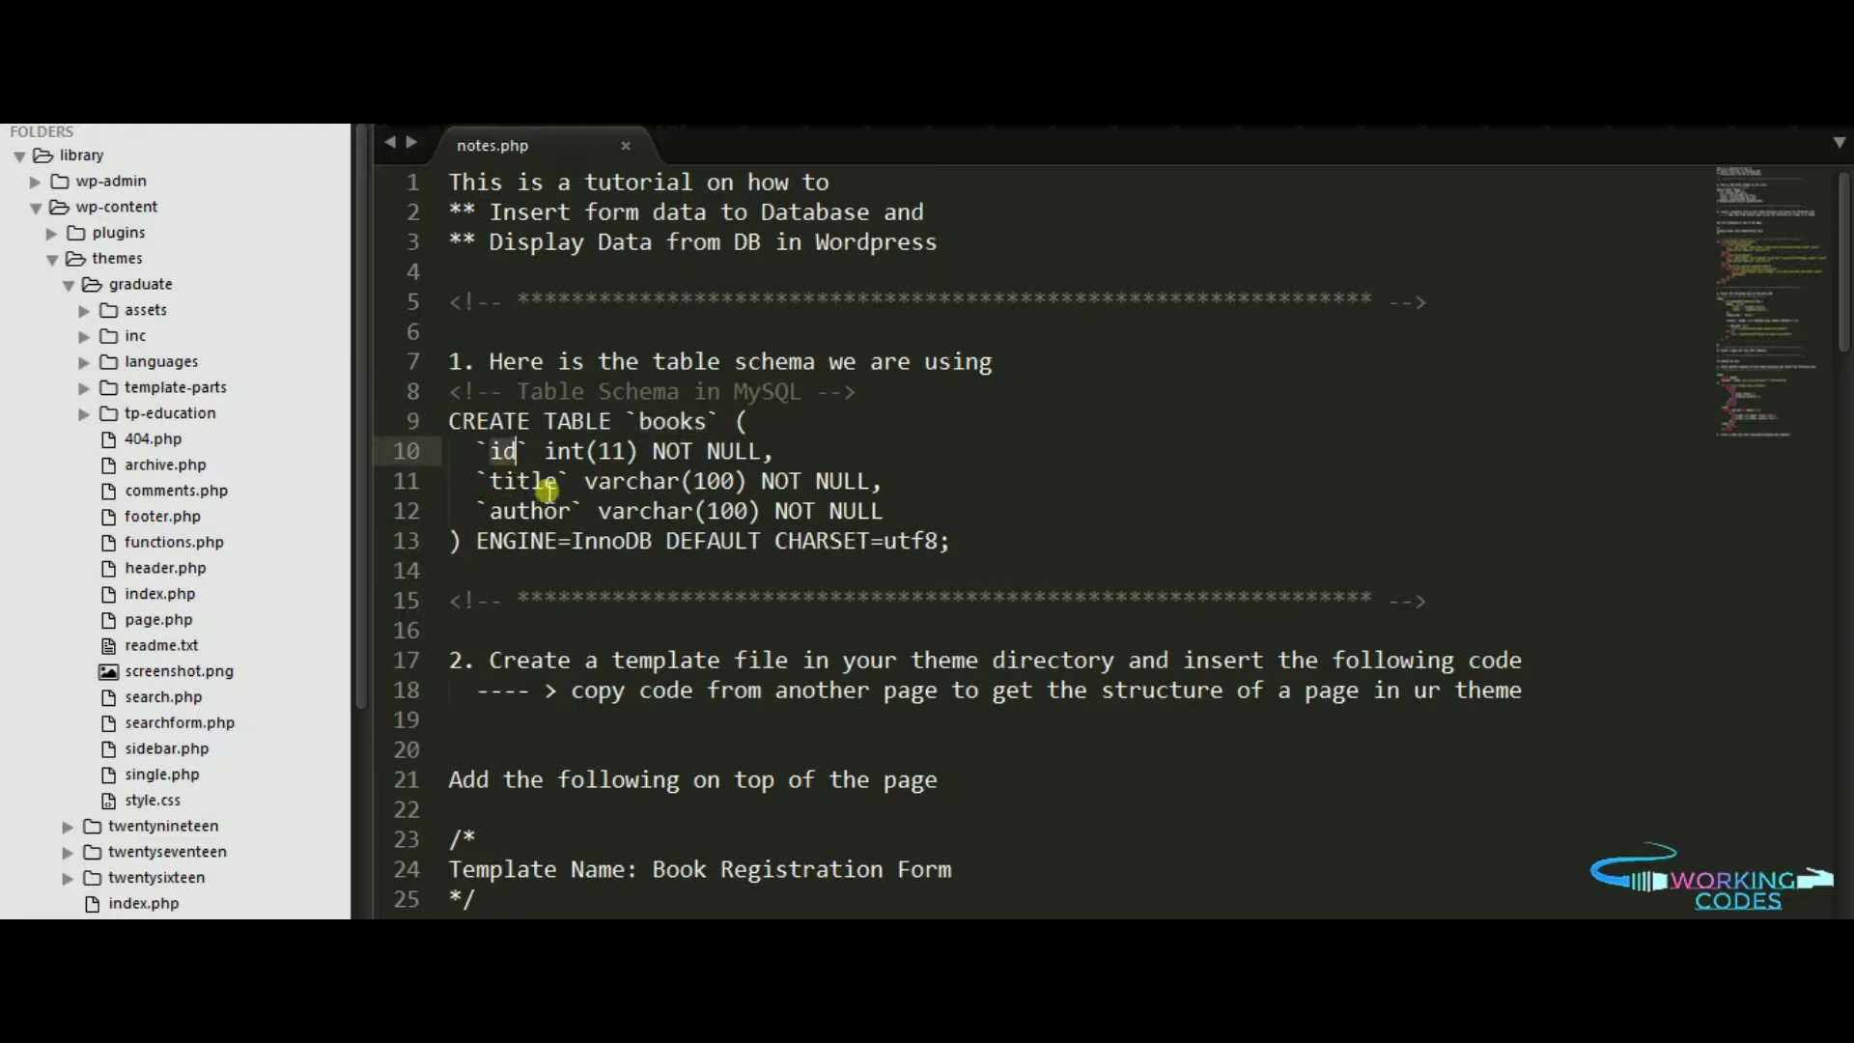
pyautogui.doubleClick(523, 480)
pyautogui.scroll(-2, 705, 621)
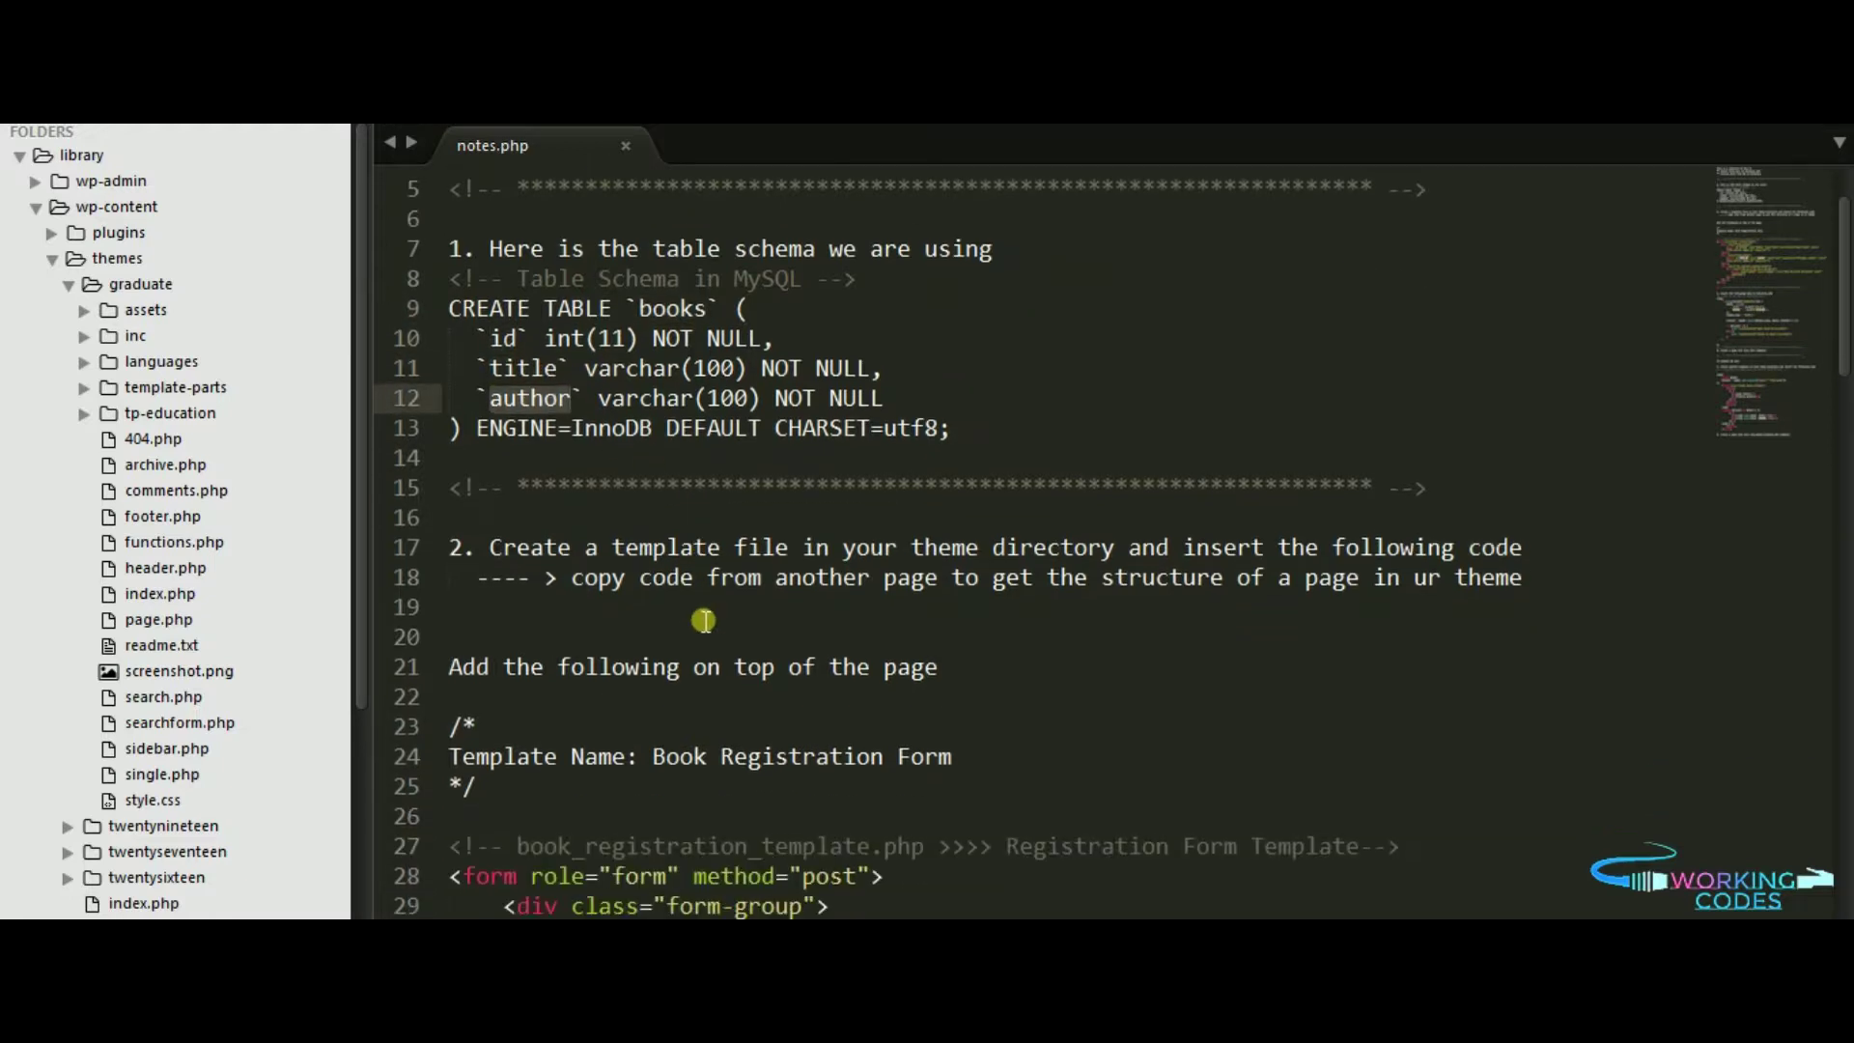
pyautogui.scroll(-1, 704, 622)
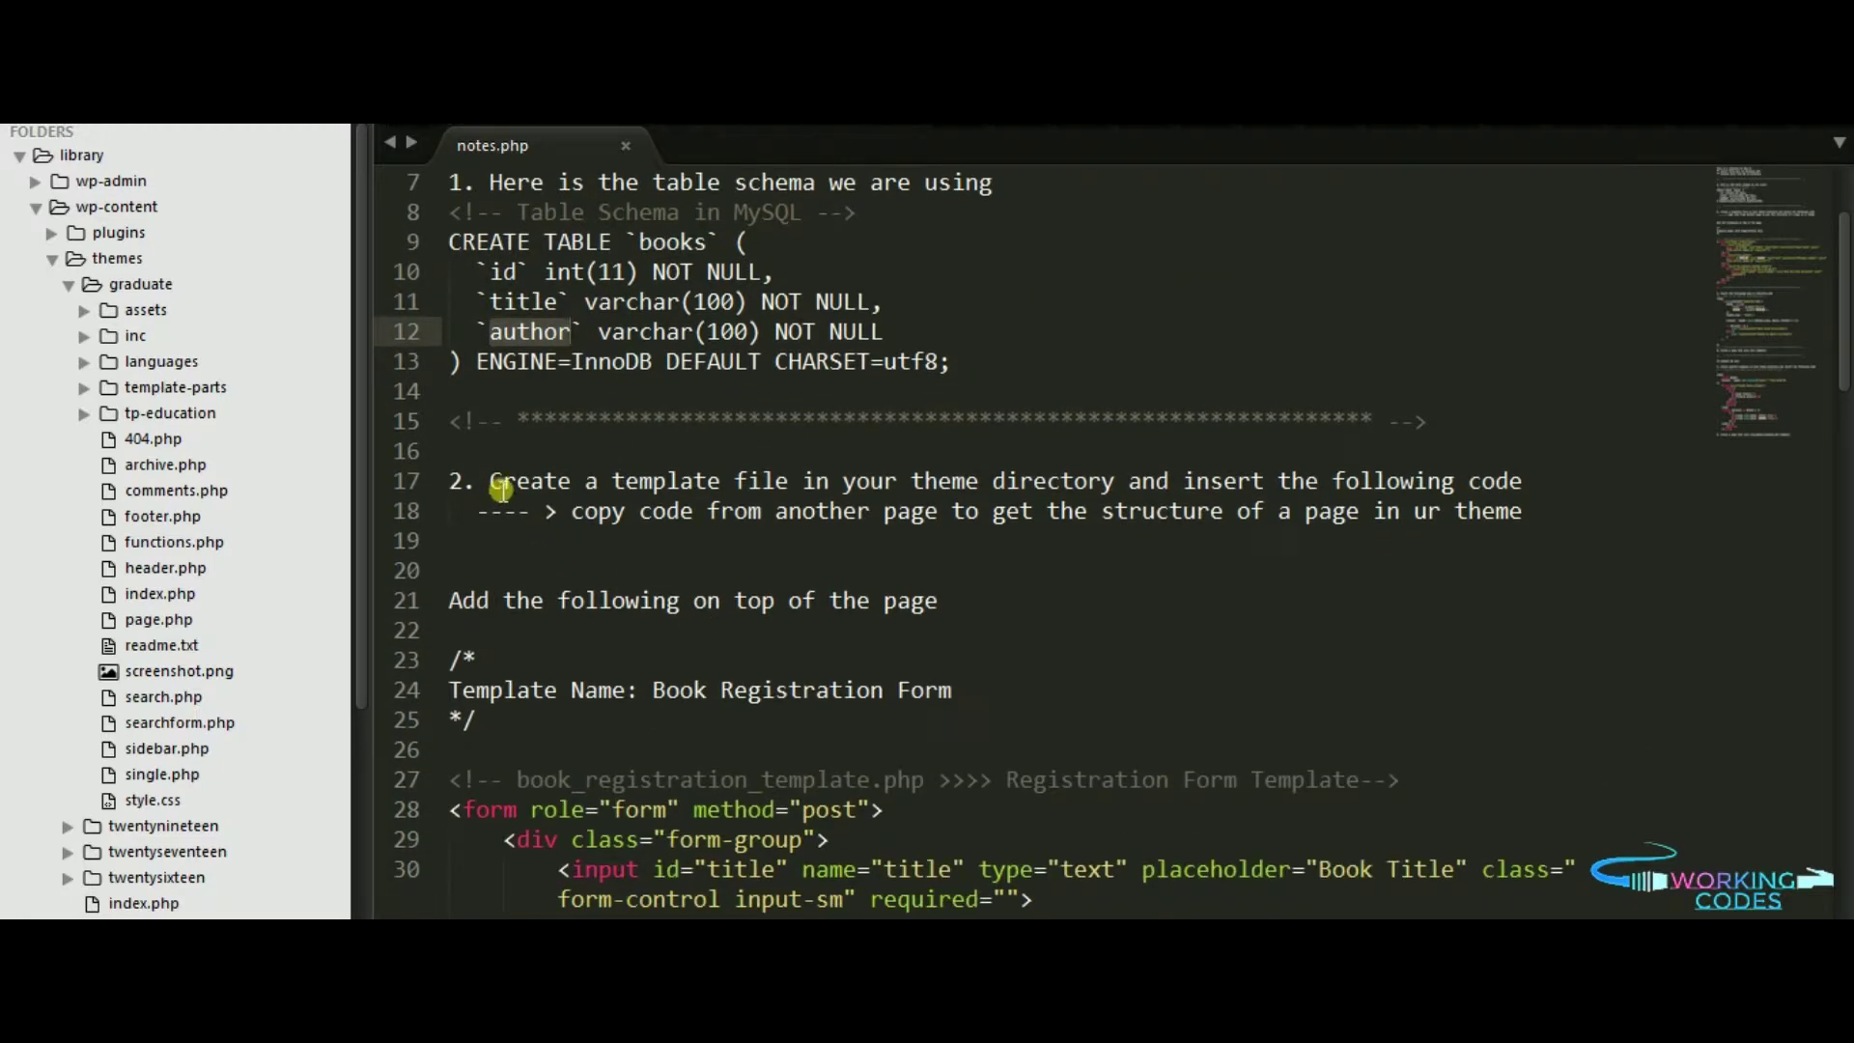
pyautogui.moveTo(491, 487); pyautogui.dragTo(1119, 487)
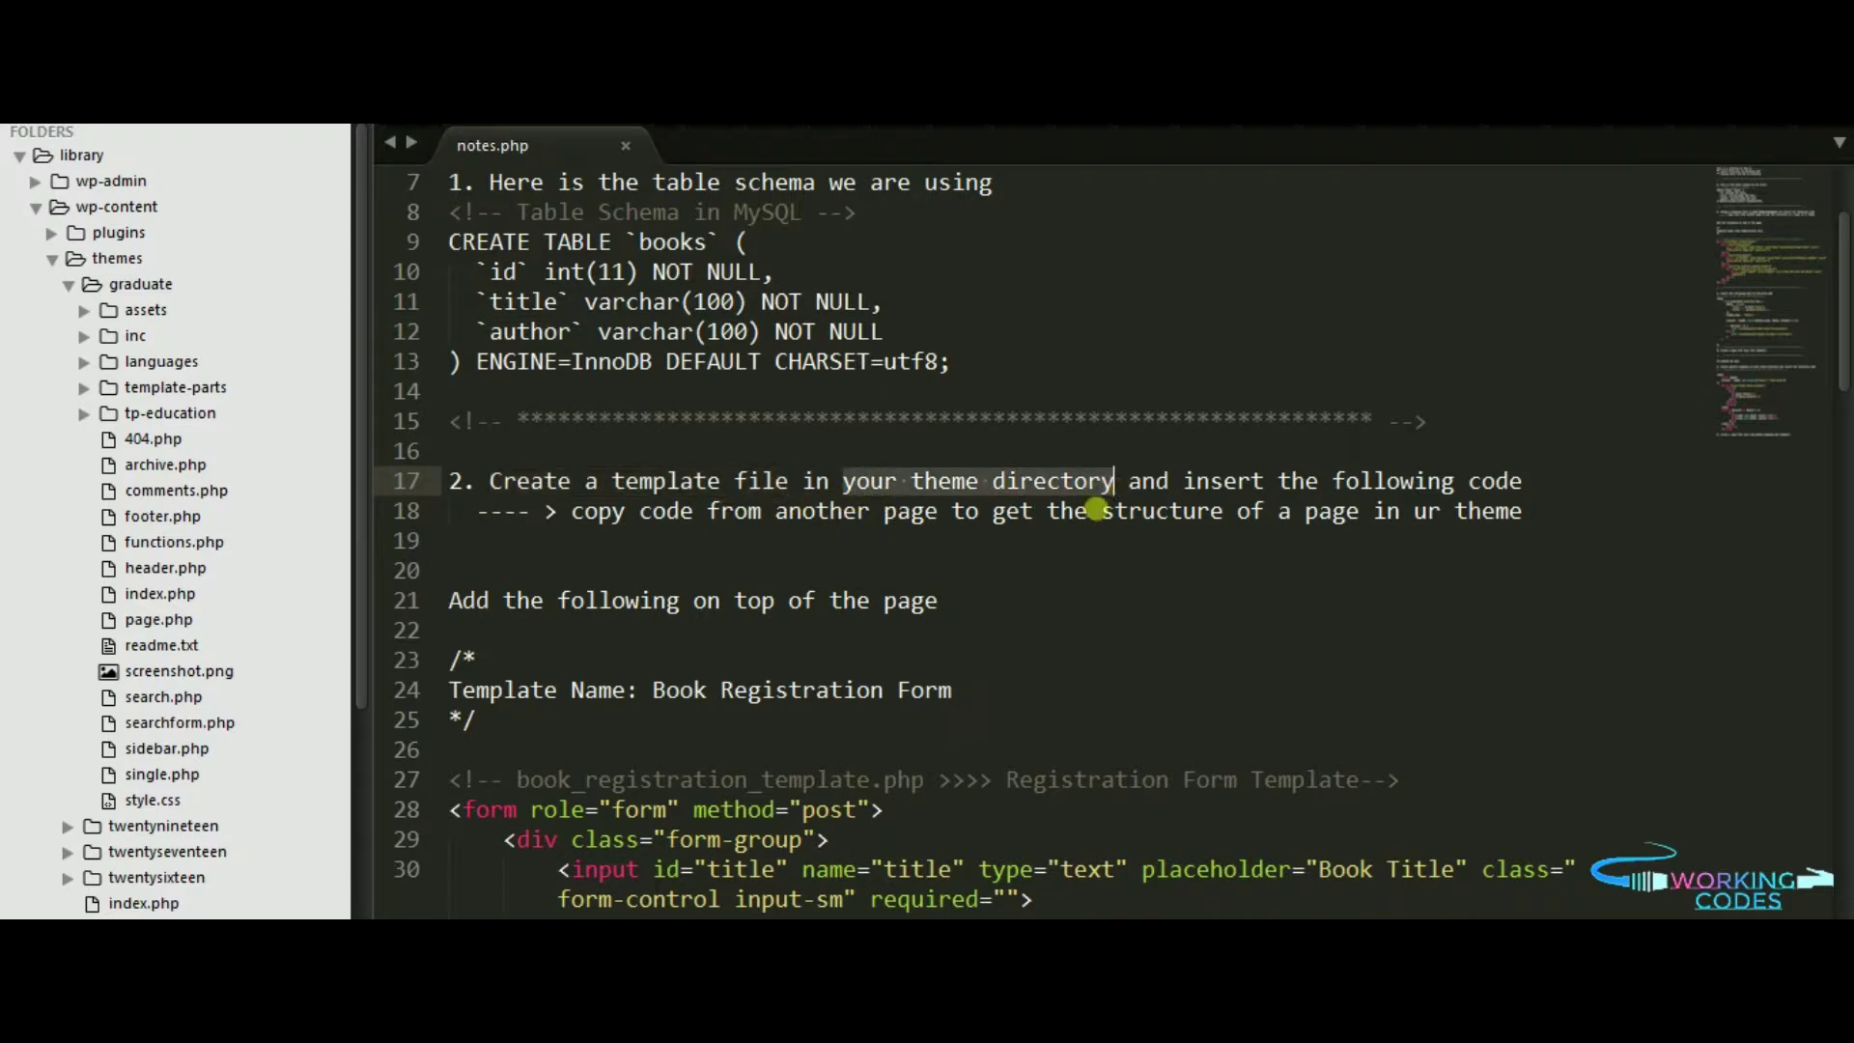
pyautogui.moveTo(994, 511)
pyautogui.mouseDown()
pyautogui.moveTo(1269, 537)
pyautogui.moveTo(1364, 525)
pyautogui.mouseUp()
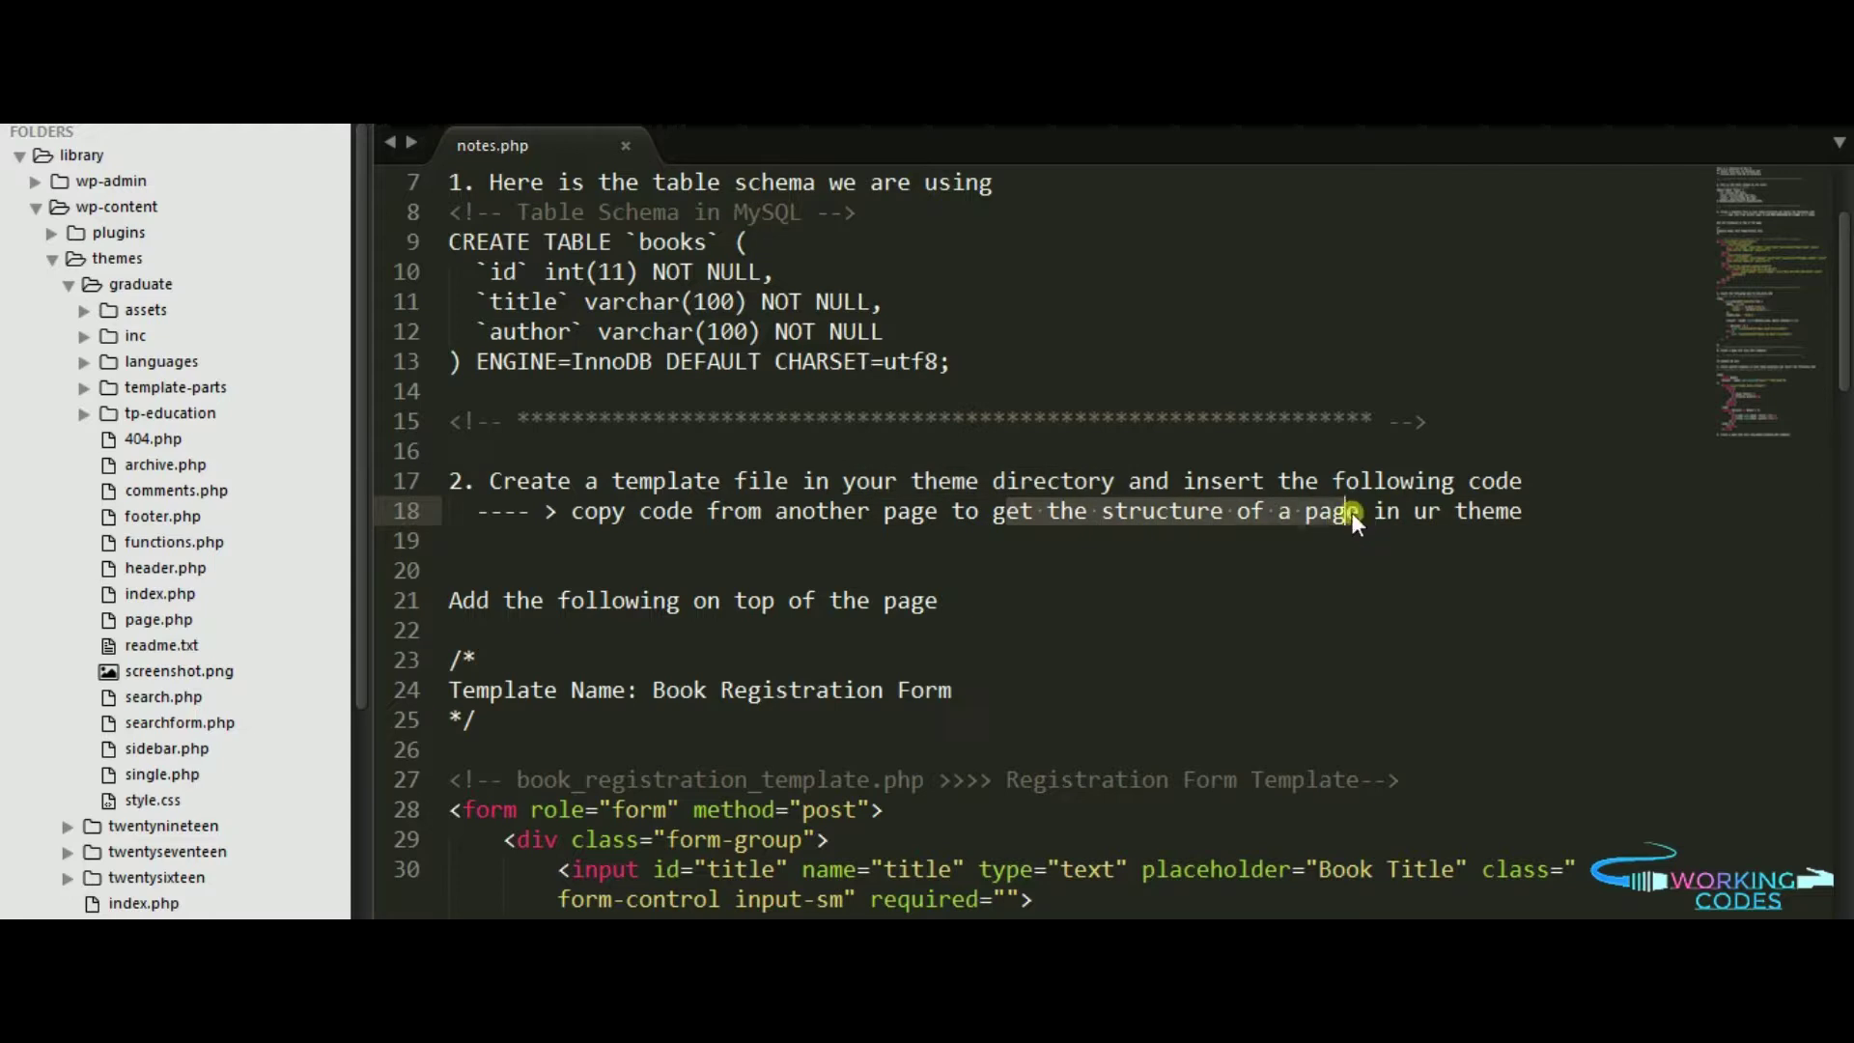
pyautogui.doubleClick(1463, 512)
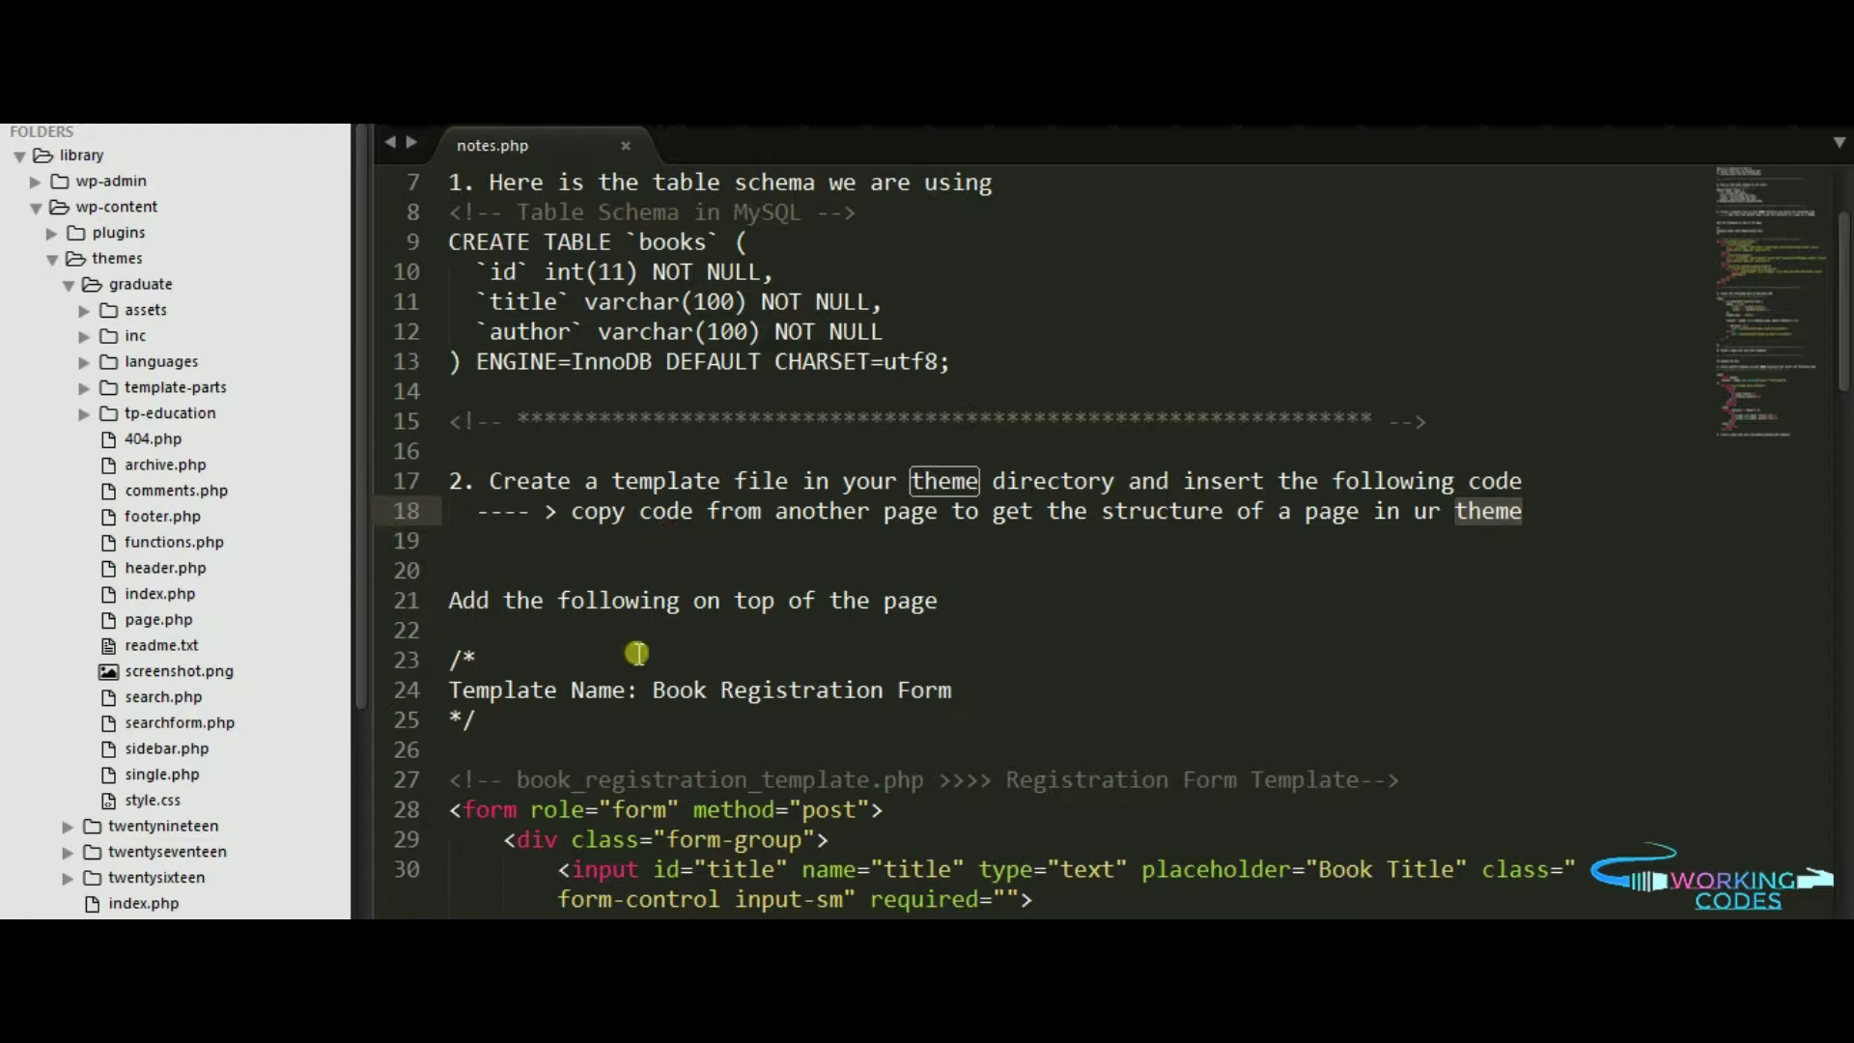
pyautogui.scroll(-1, 649, 657)
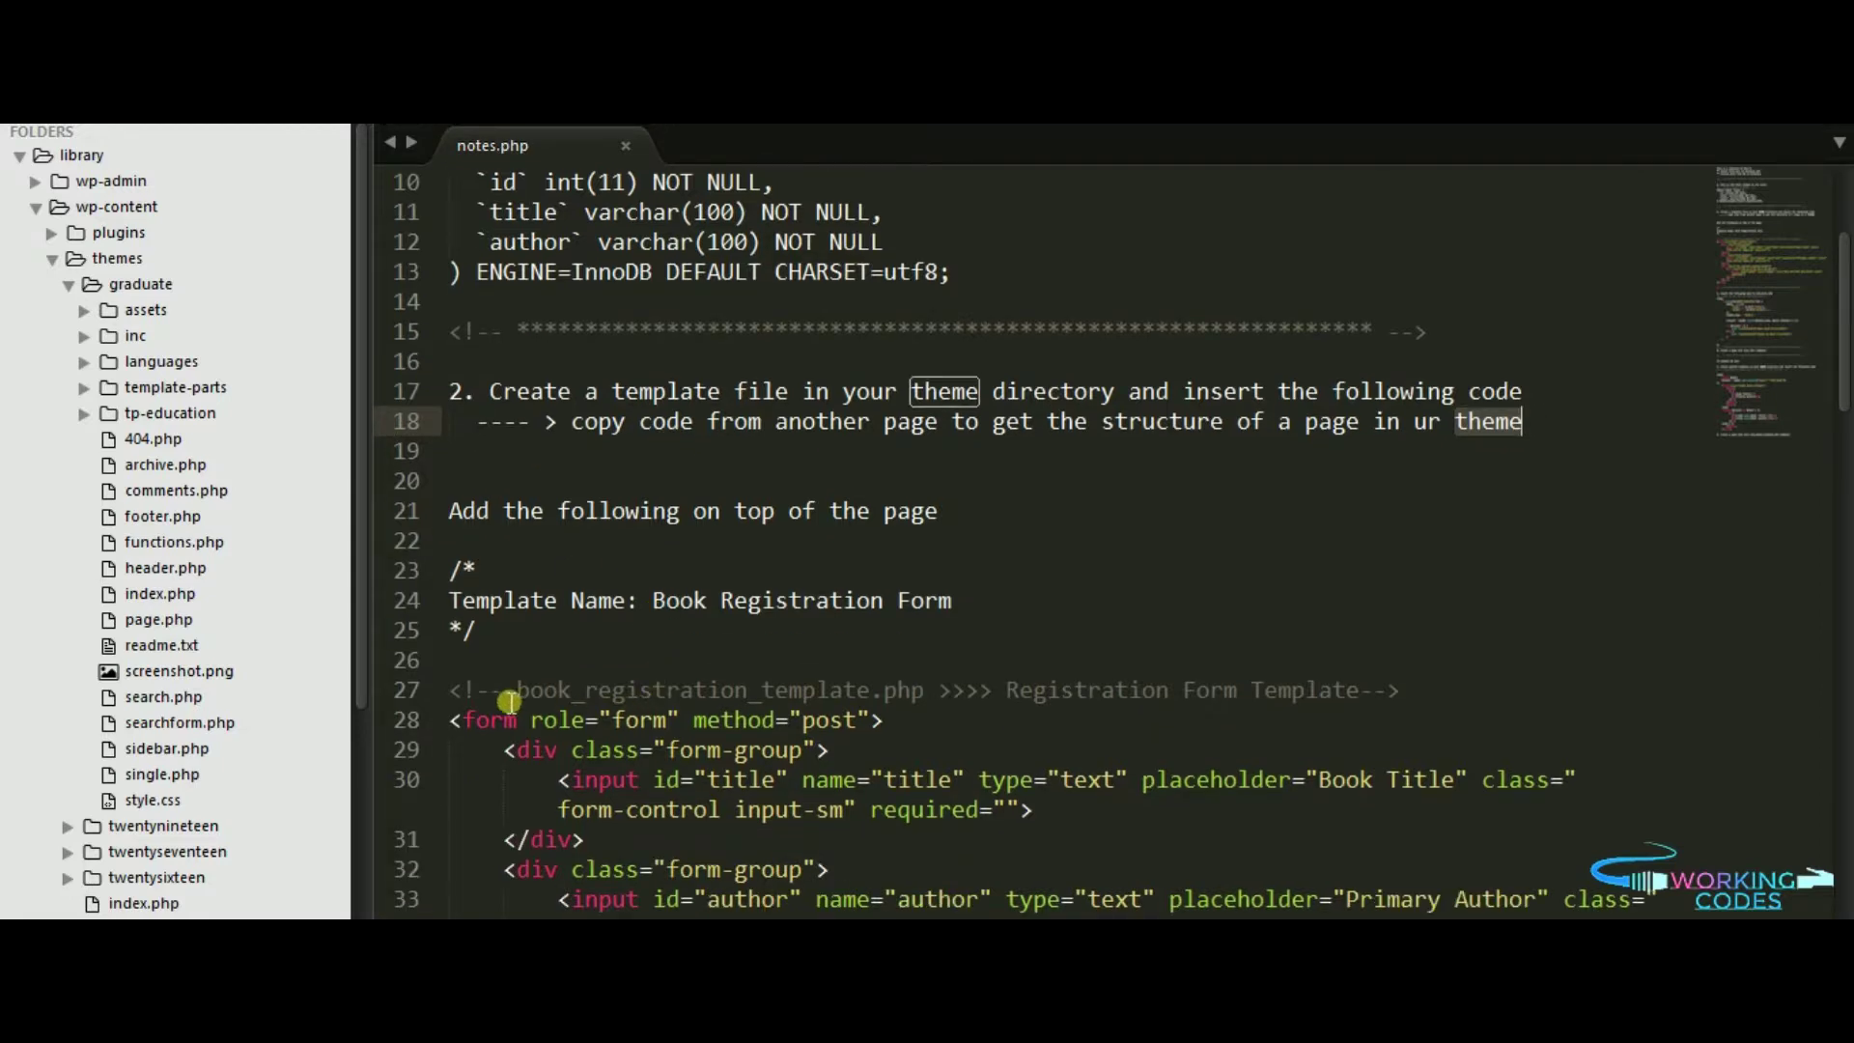
# Step: Copy the file name from notes and save a new empty book_registration_template.php in the graduate folder
pyautogui.moveTo(518, 693); pyautogui.dragTo(927, 704)
pyautogui.rightClick(925, 693)
pyautogui.click(928, 741)
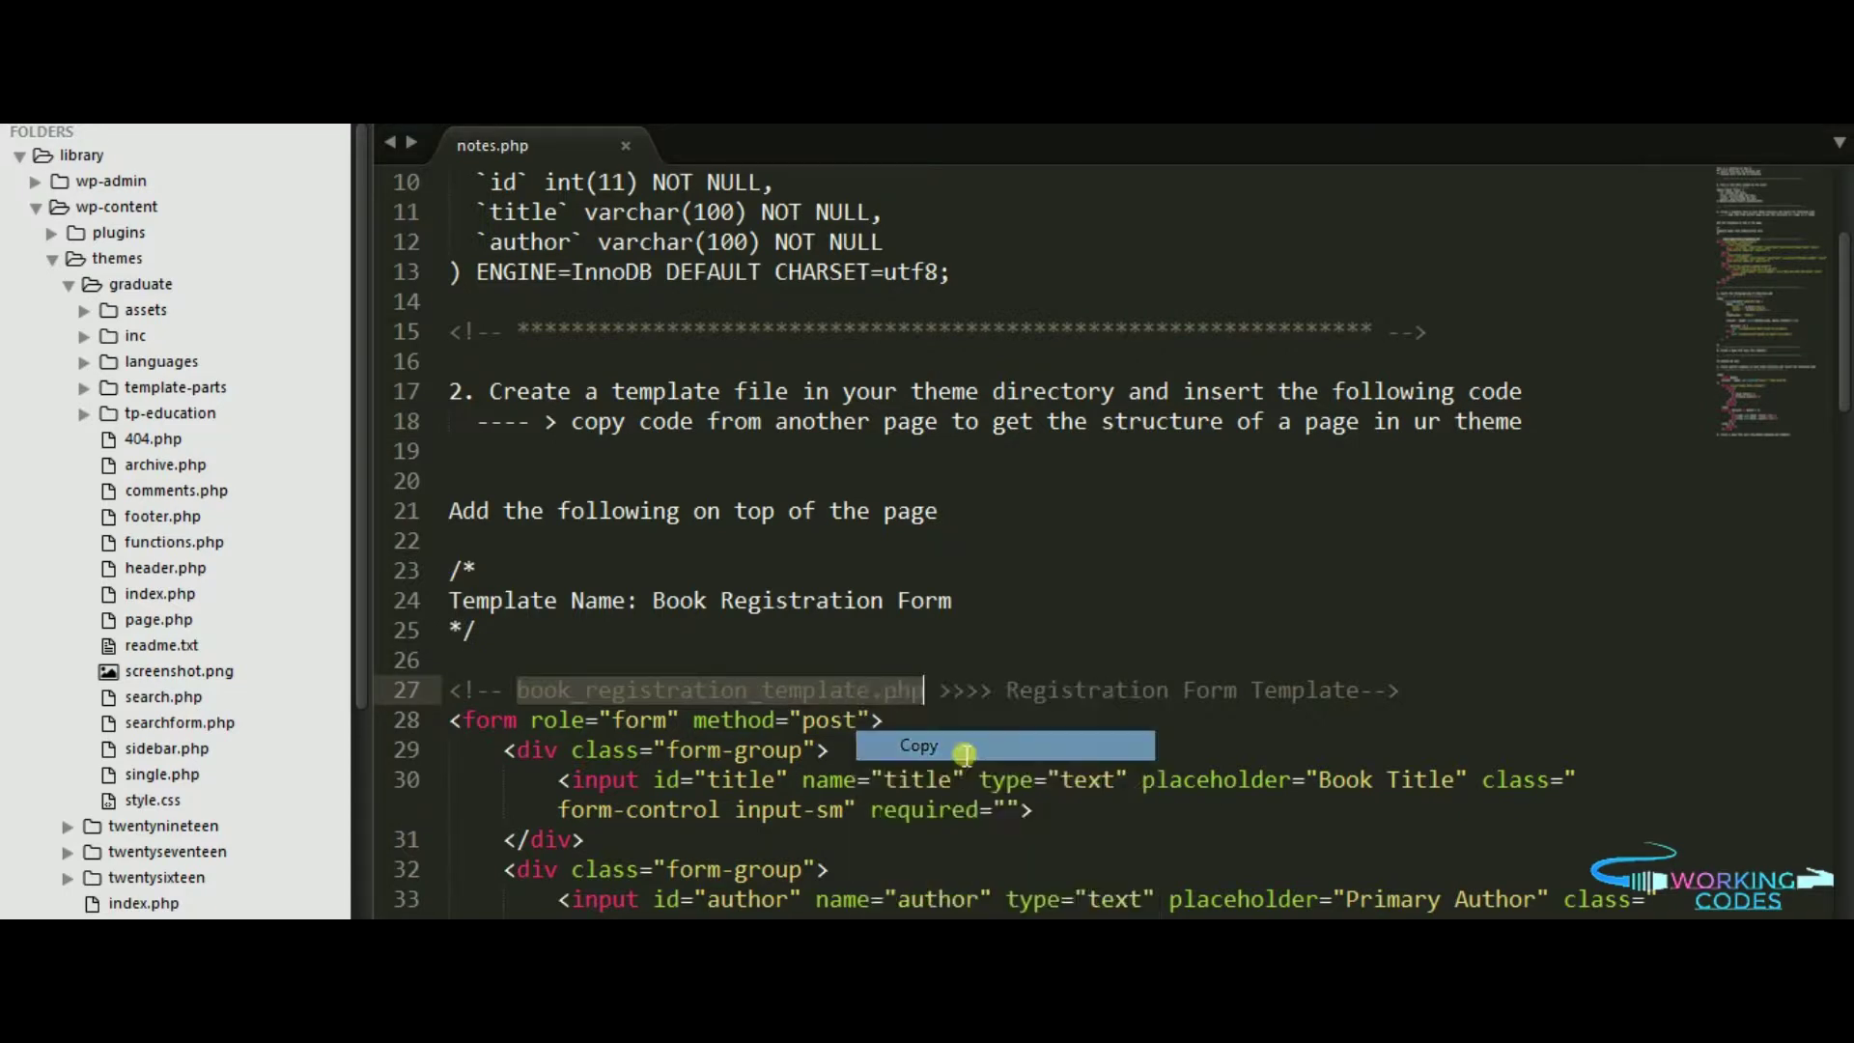
pyautogui.rightClick(175, 281)
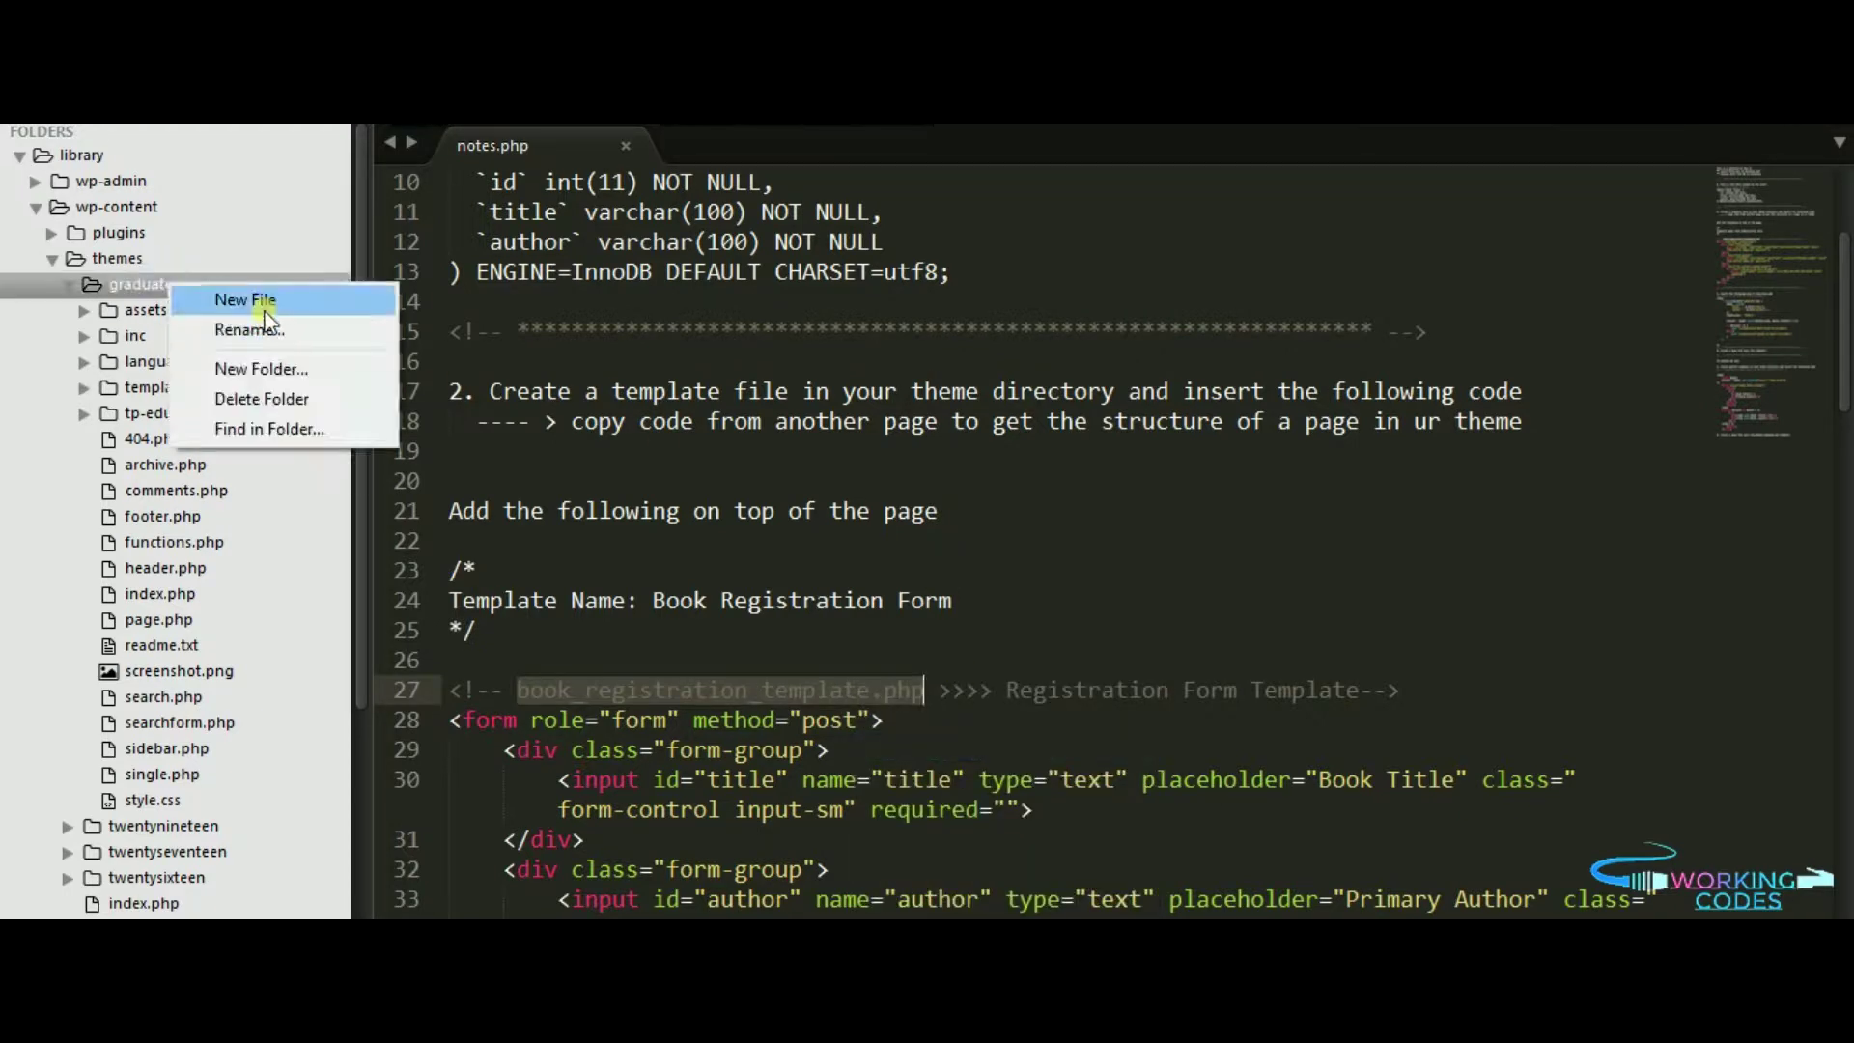
pyautogui.click(232, 298)
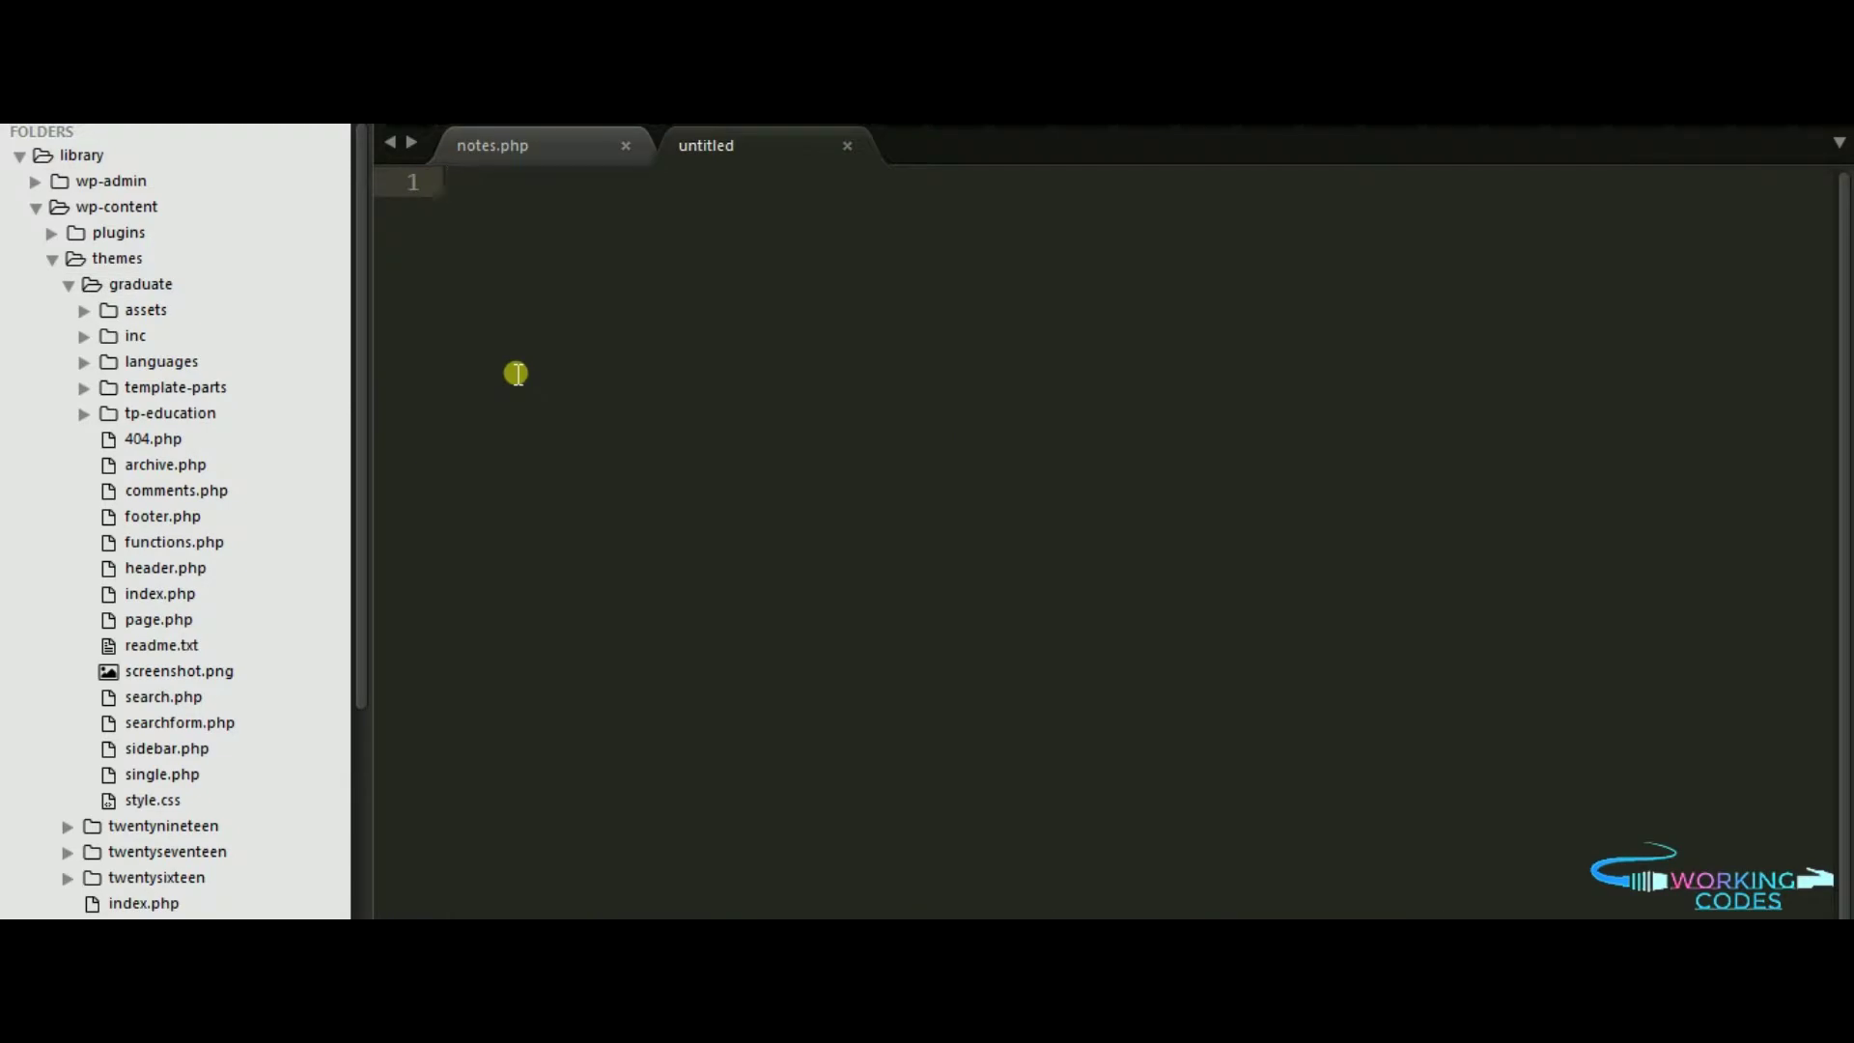
pyautogui.hotkey('ctrl', 's')
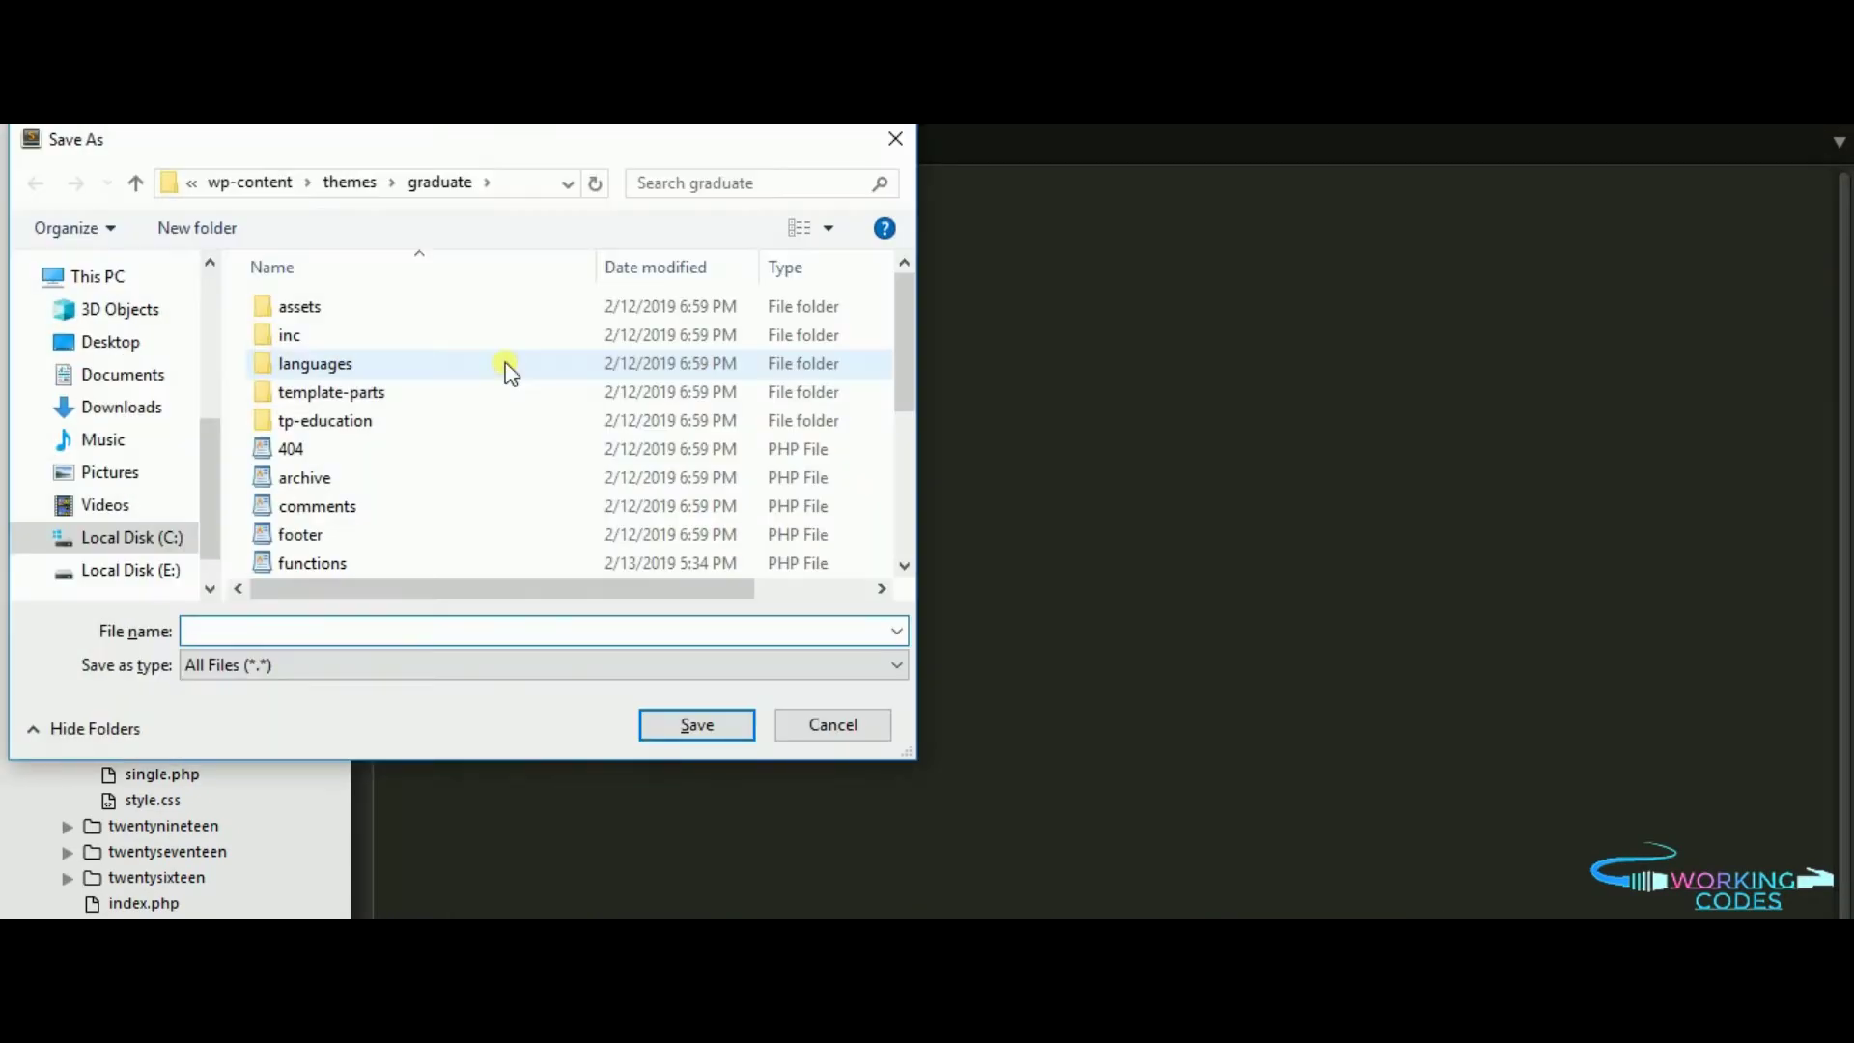
pyautogui.write('book_registration_template.php')
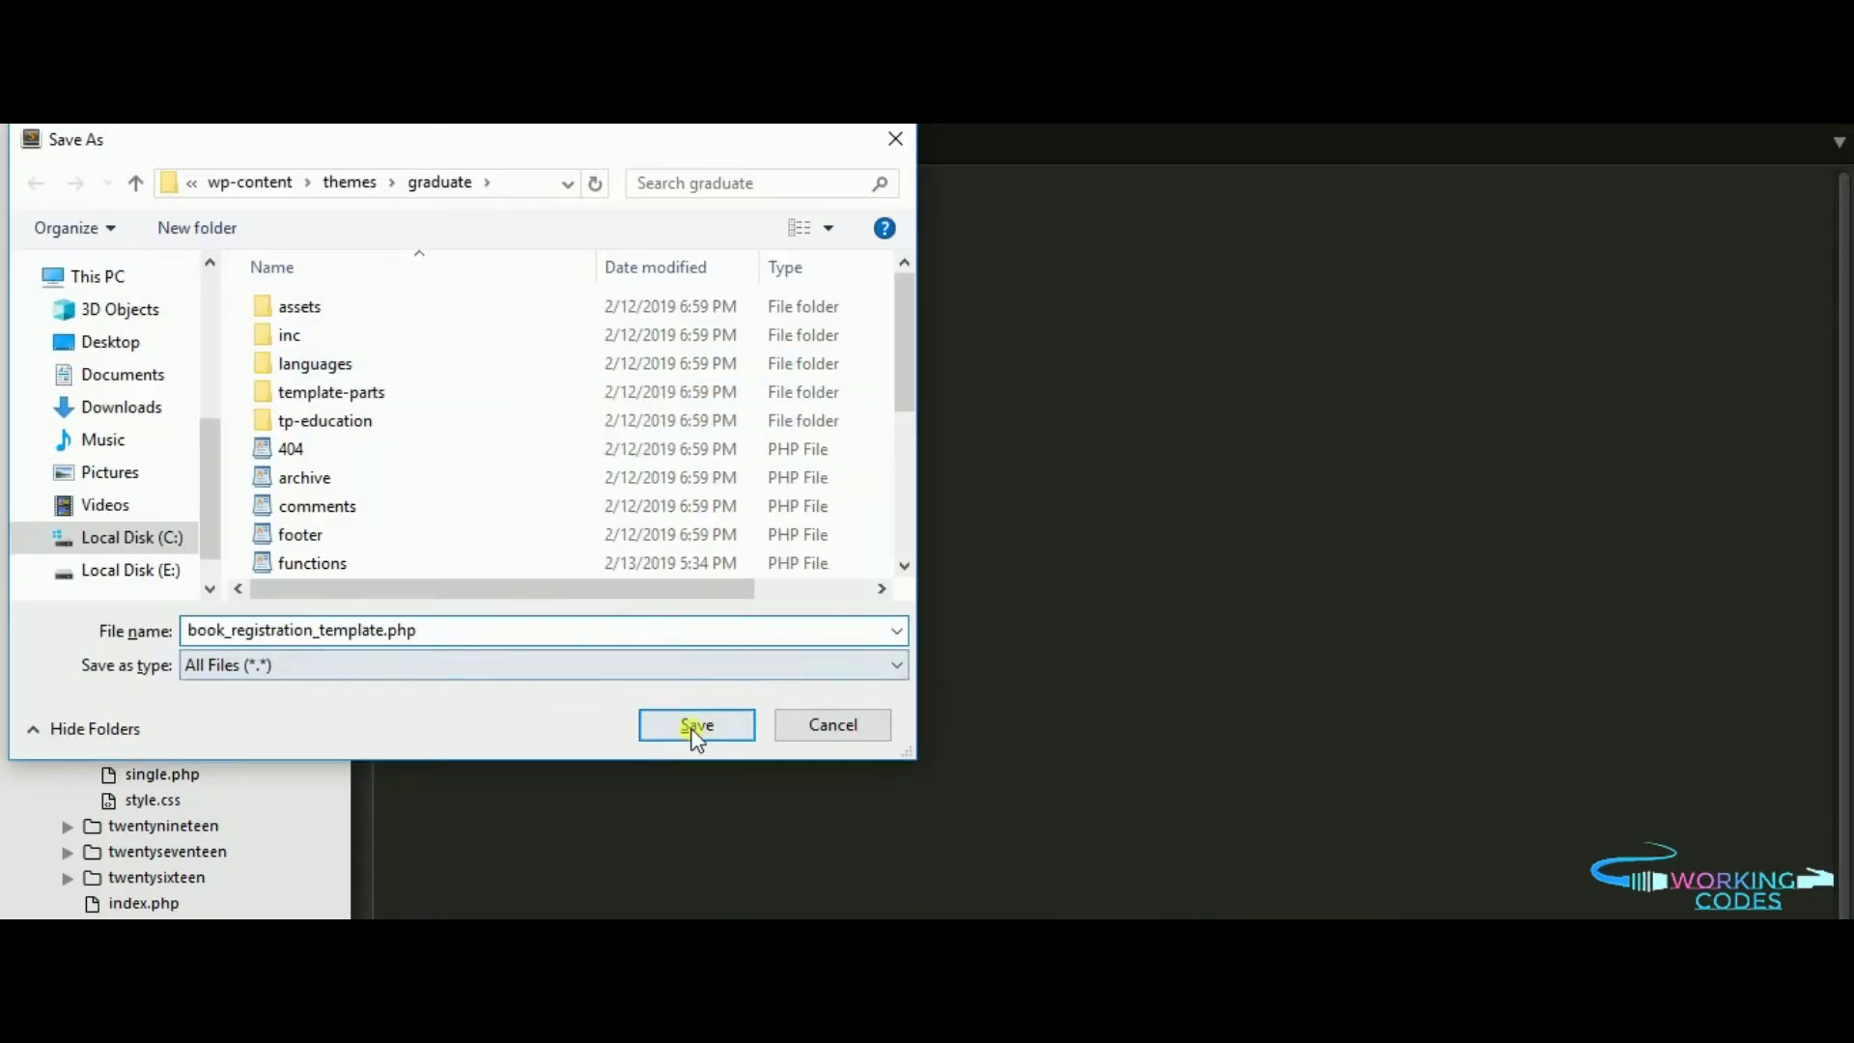
pyautogui.click(698, 726)
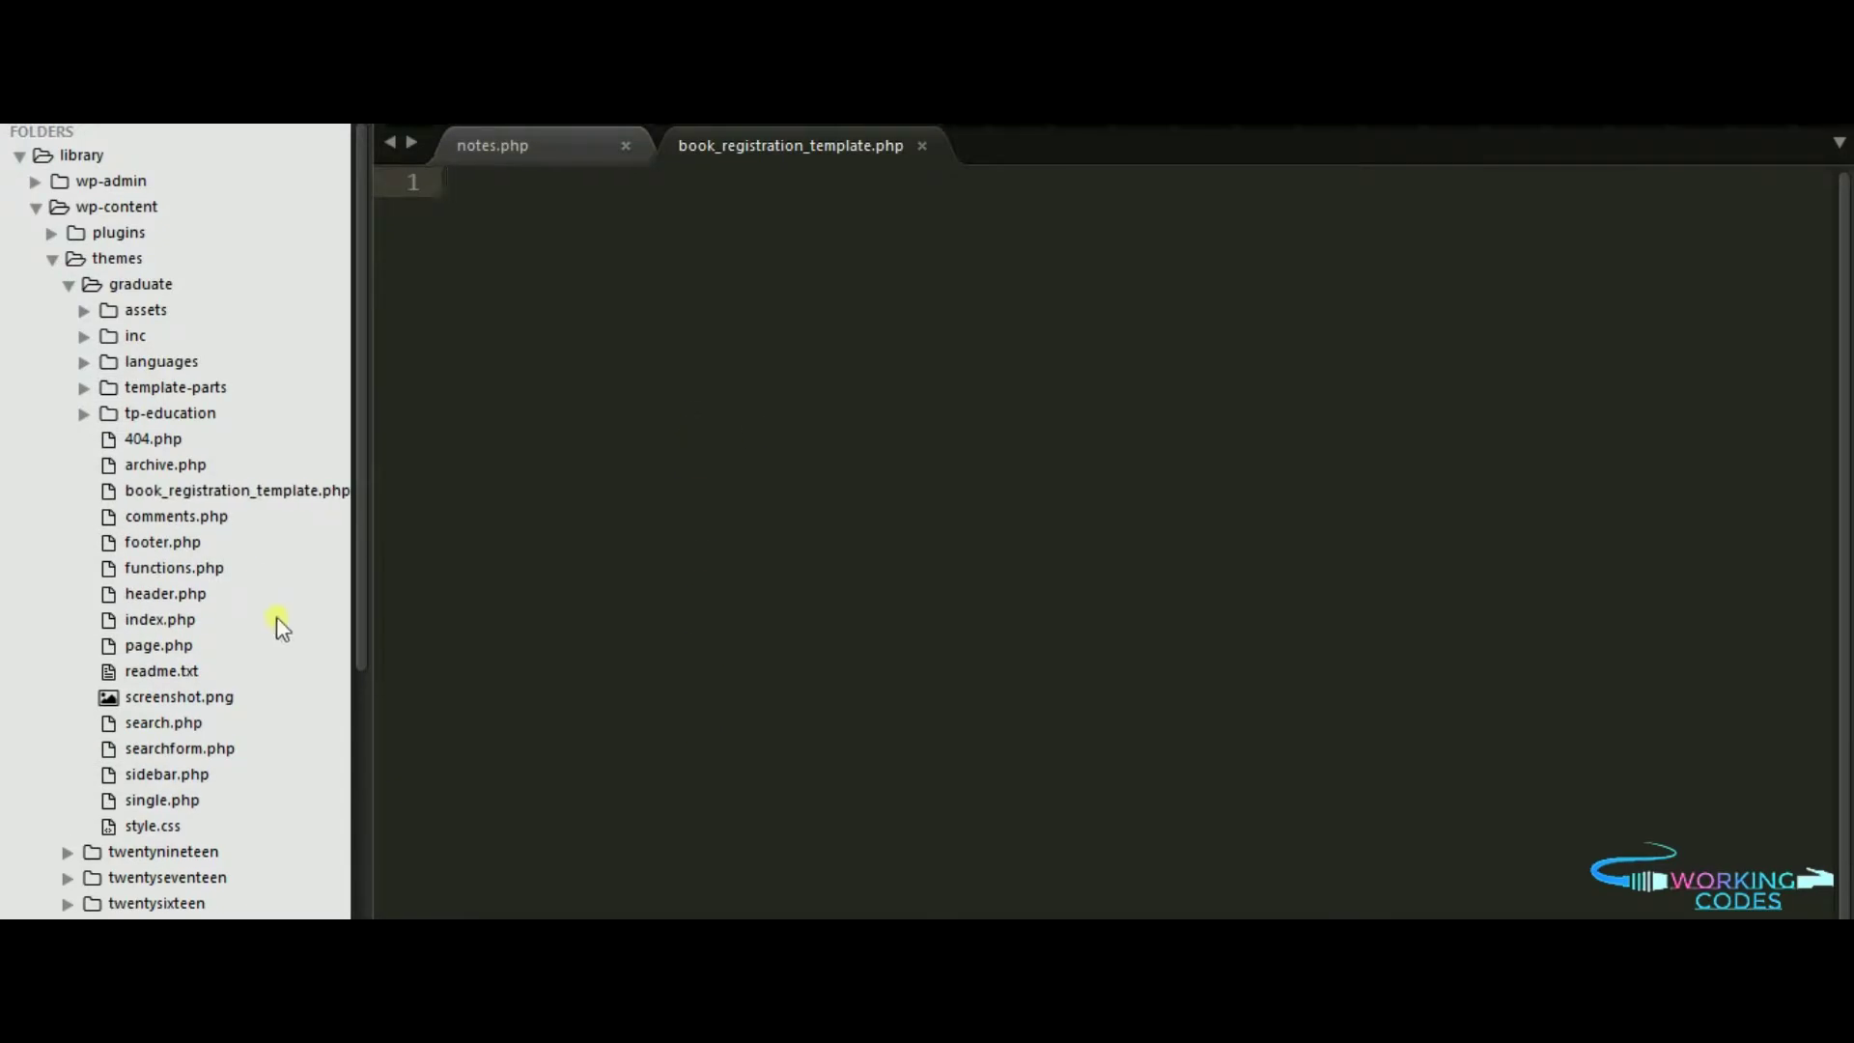
# Step: Copy all of page.php into the new template and delete the post loop block
pyautogui.doubleClick(158, 646)
pyautogui.click(666, 548)
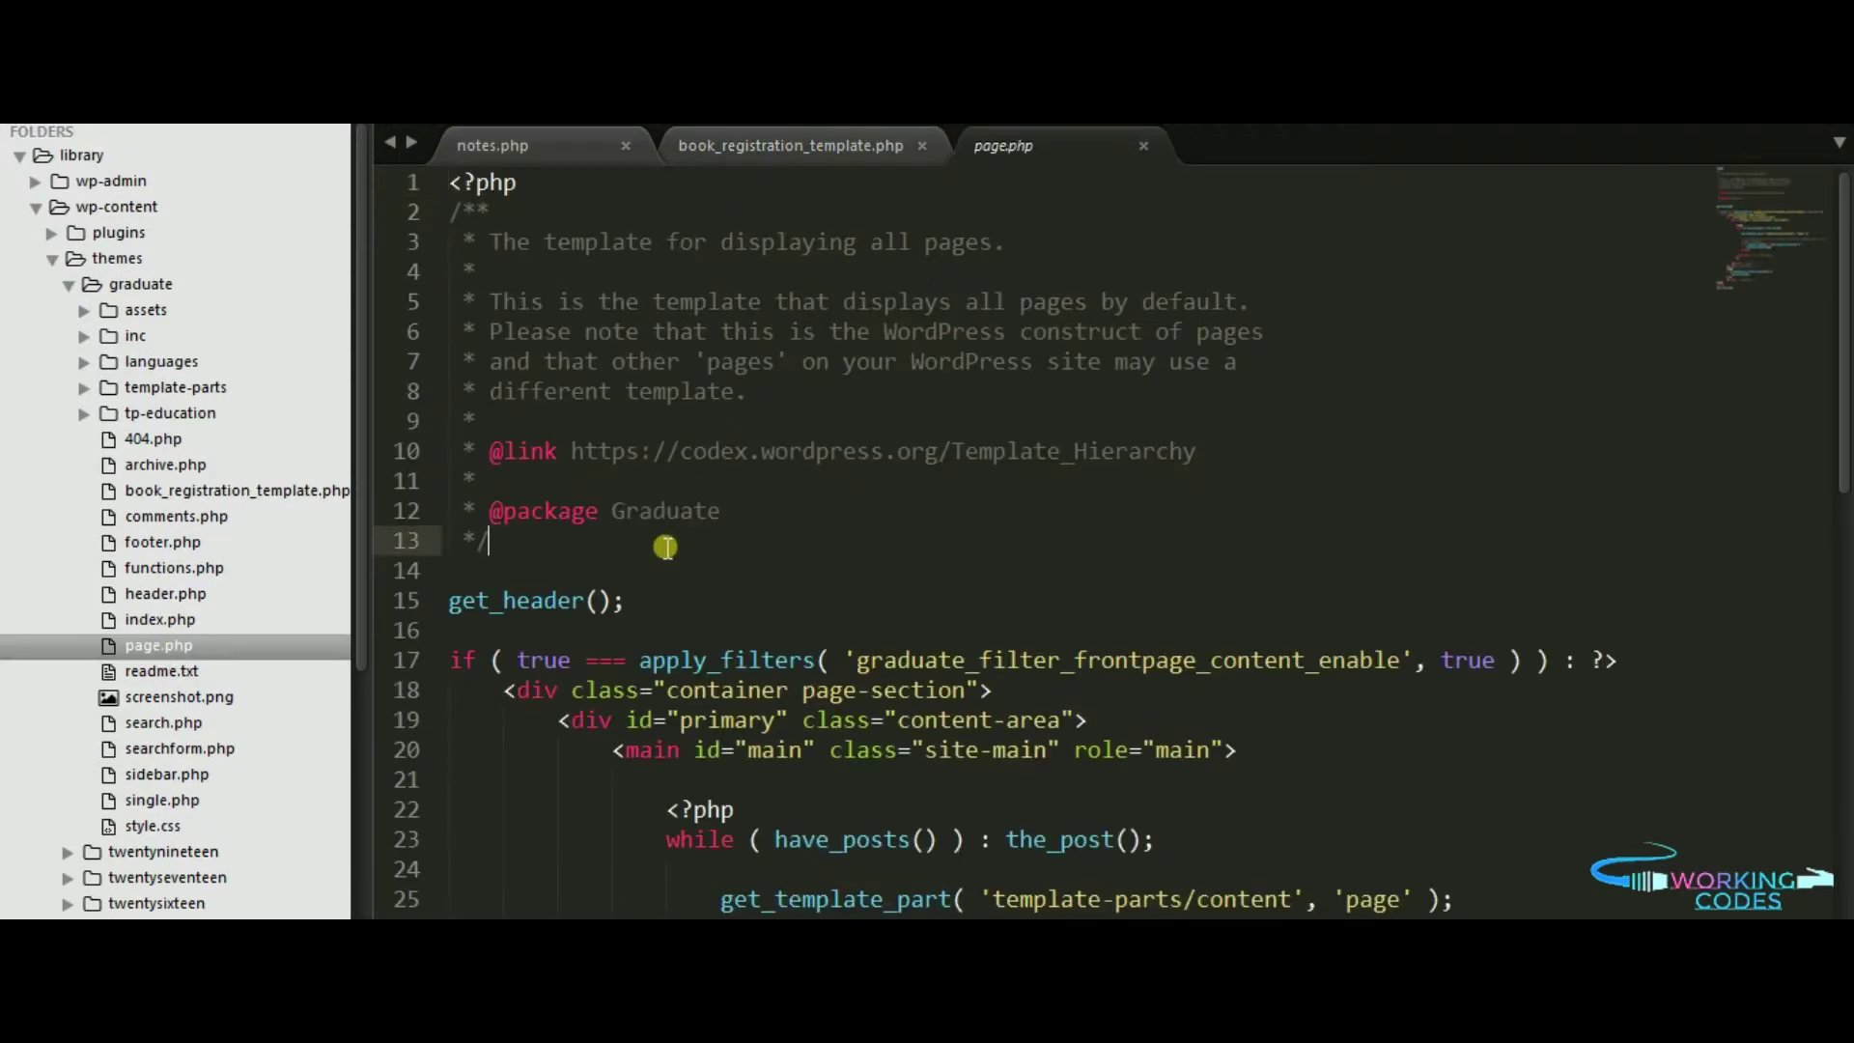
pyautogui.hotkey('ctrl', 'a')
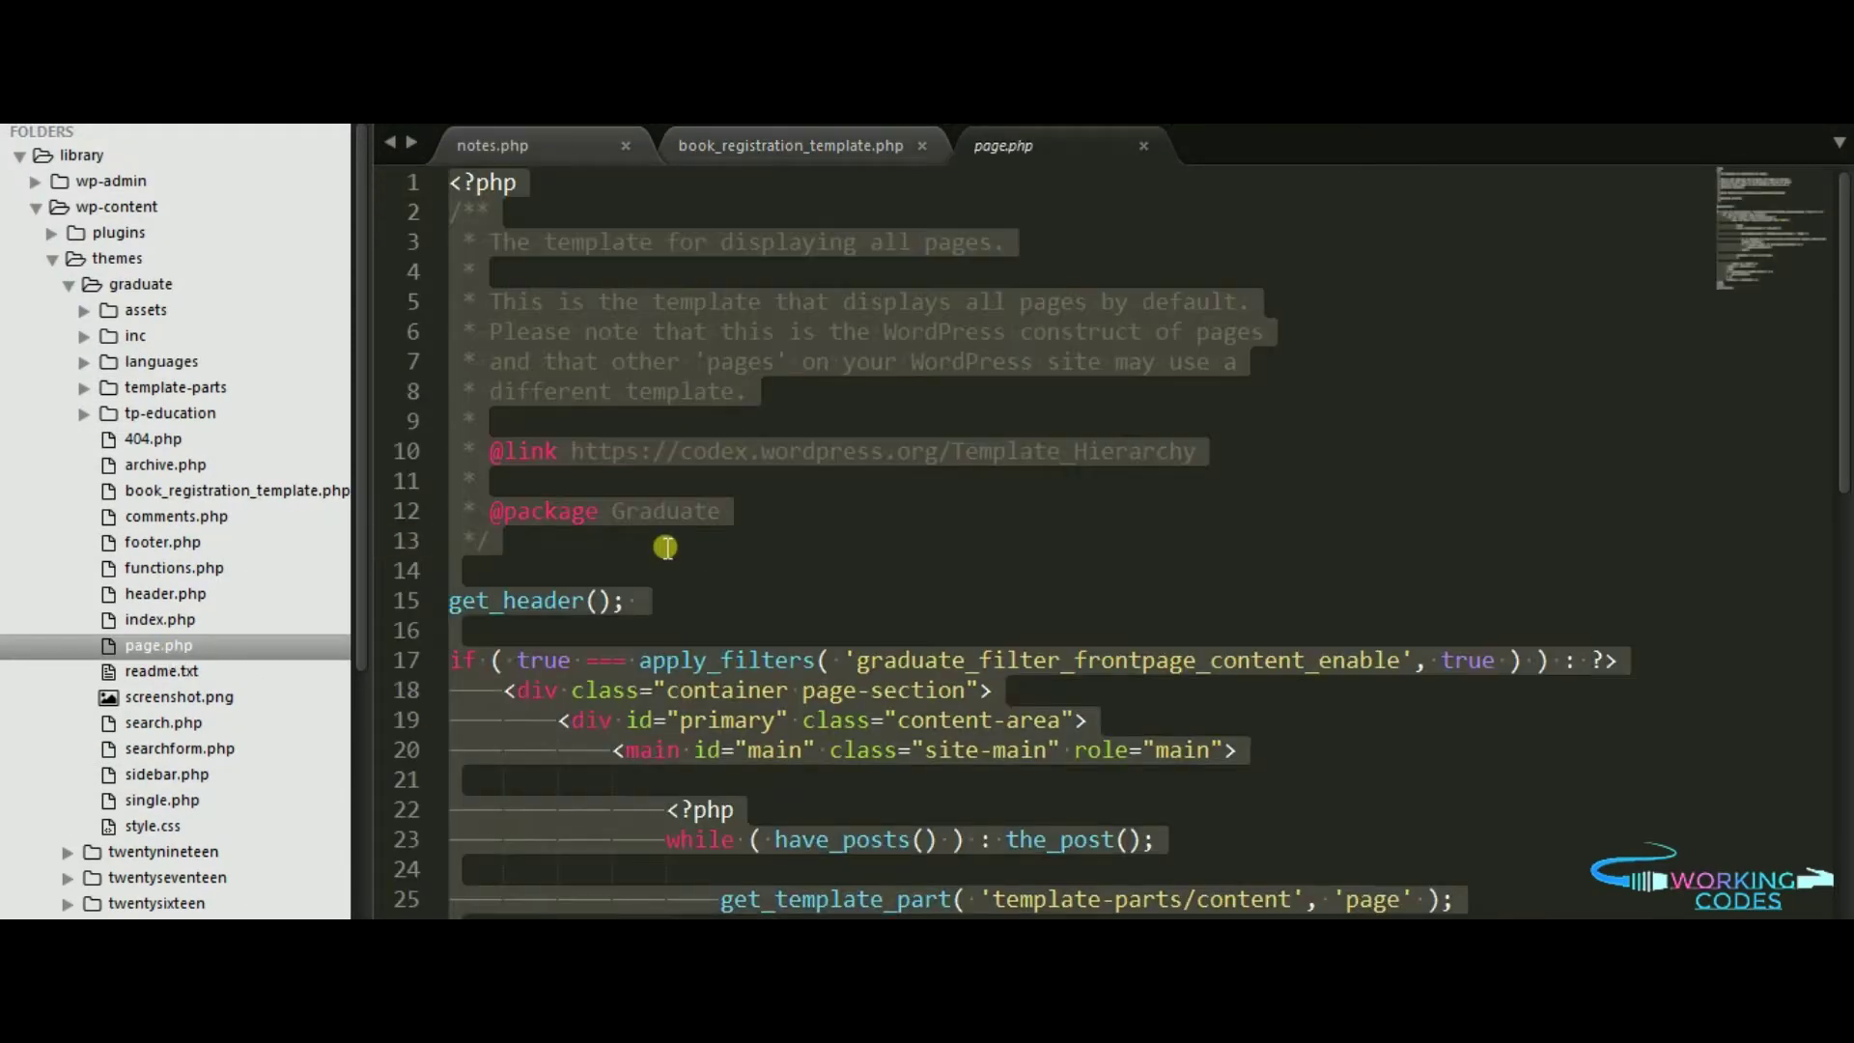
pyautogui.click(766, 145)
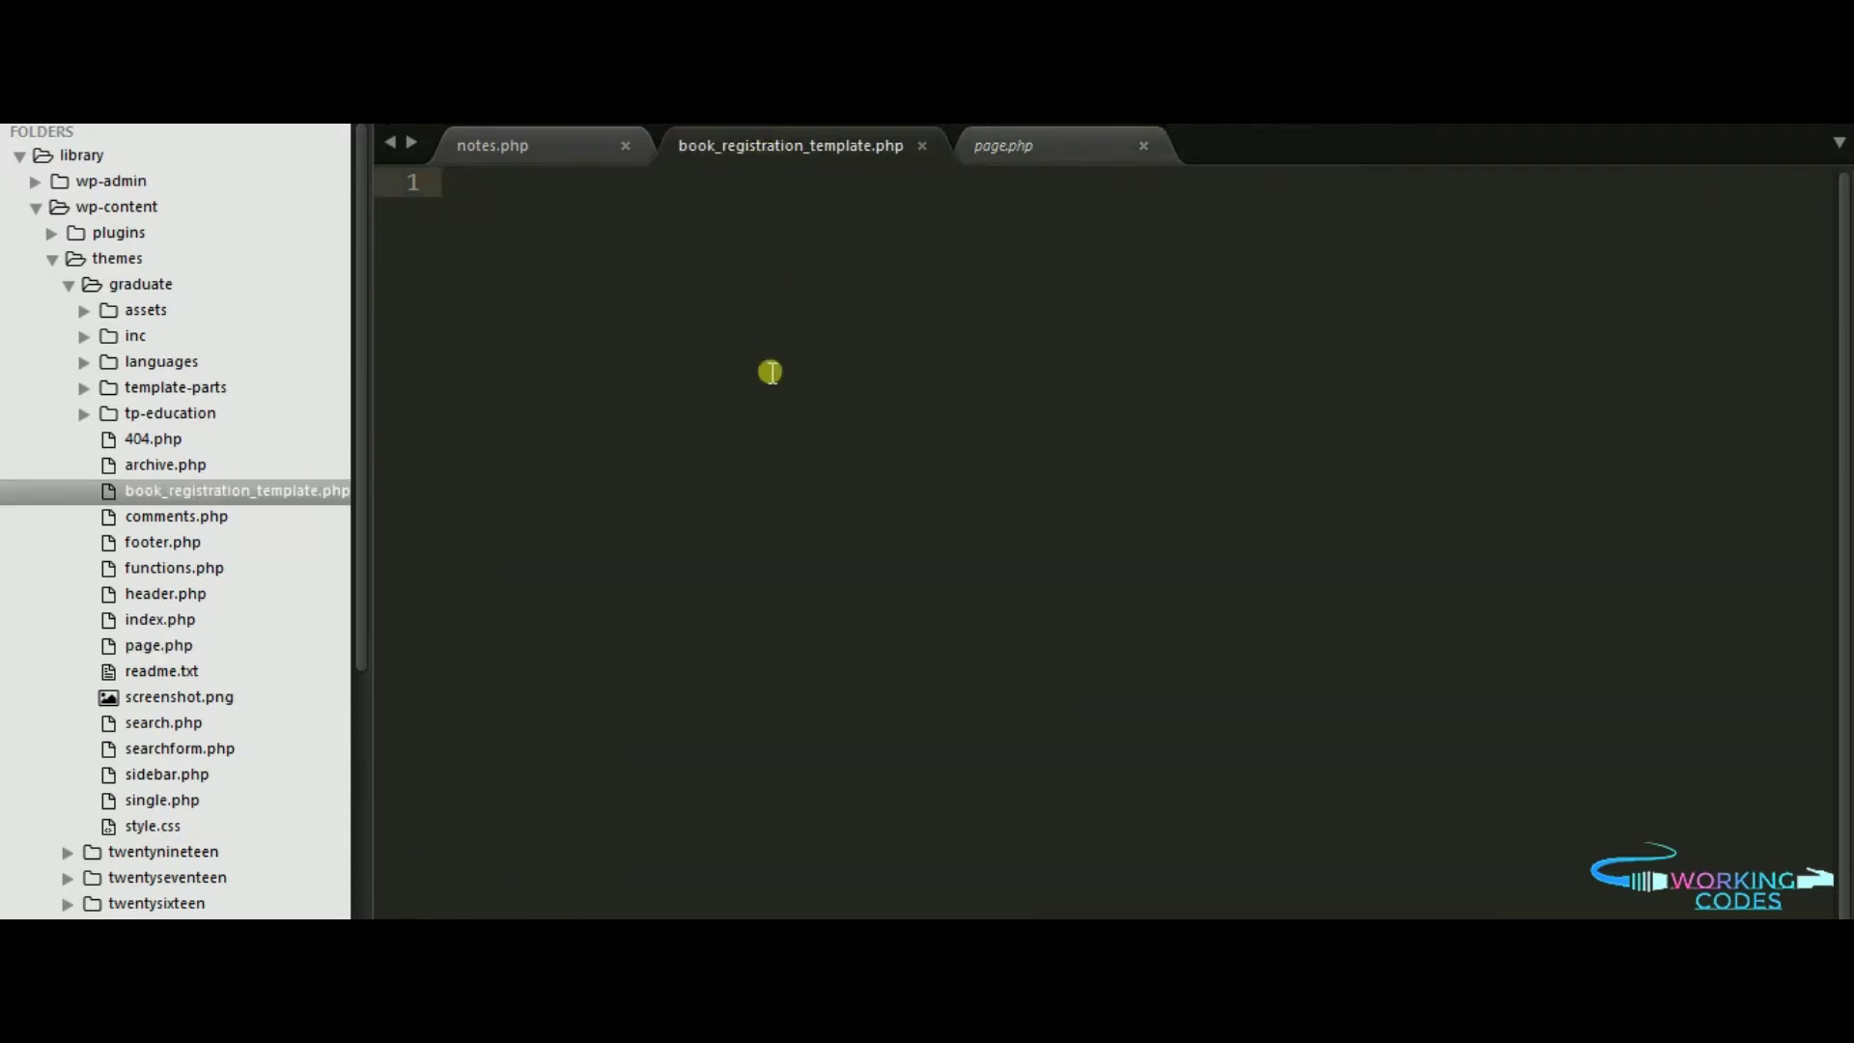
pyautogui.hotkey('ctrl', 'v')
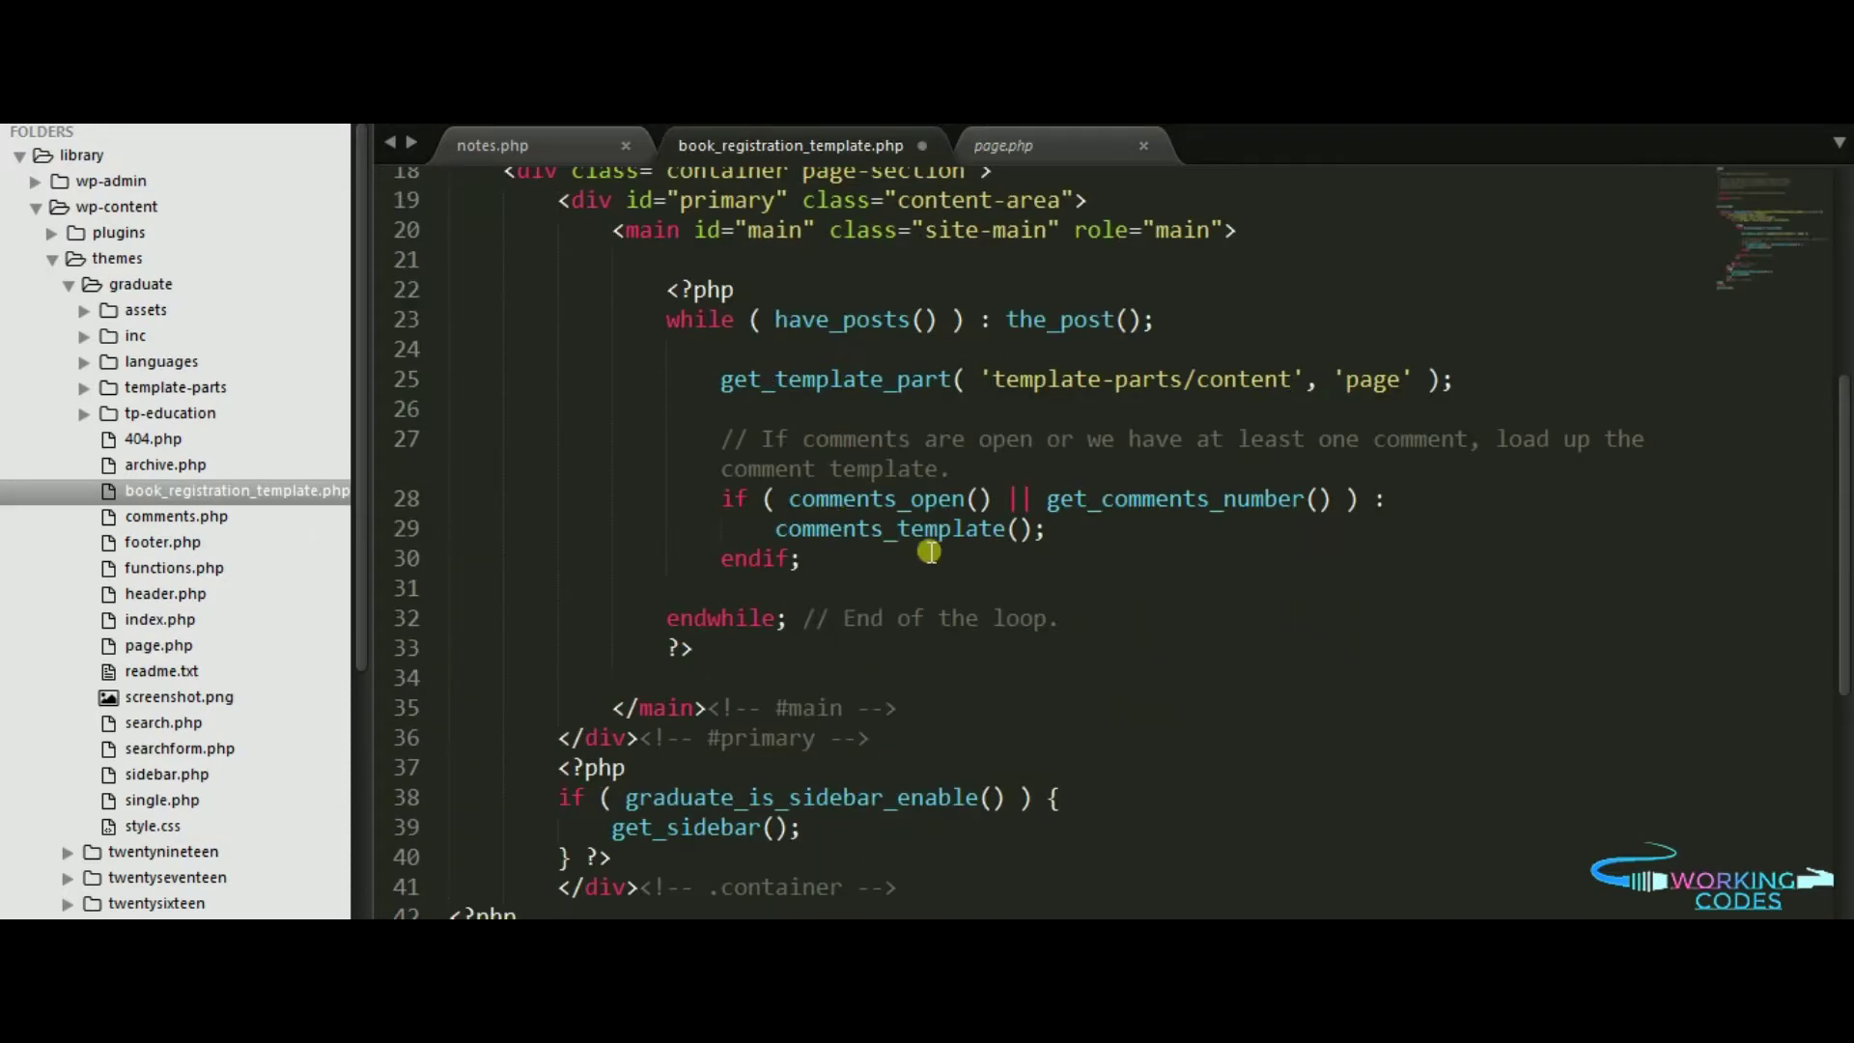
pyautogui.click(963, 529)
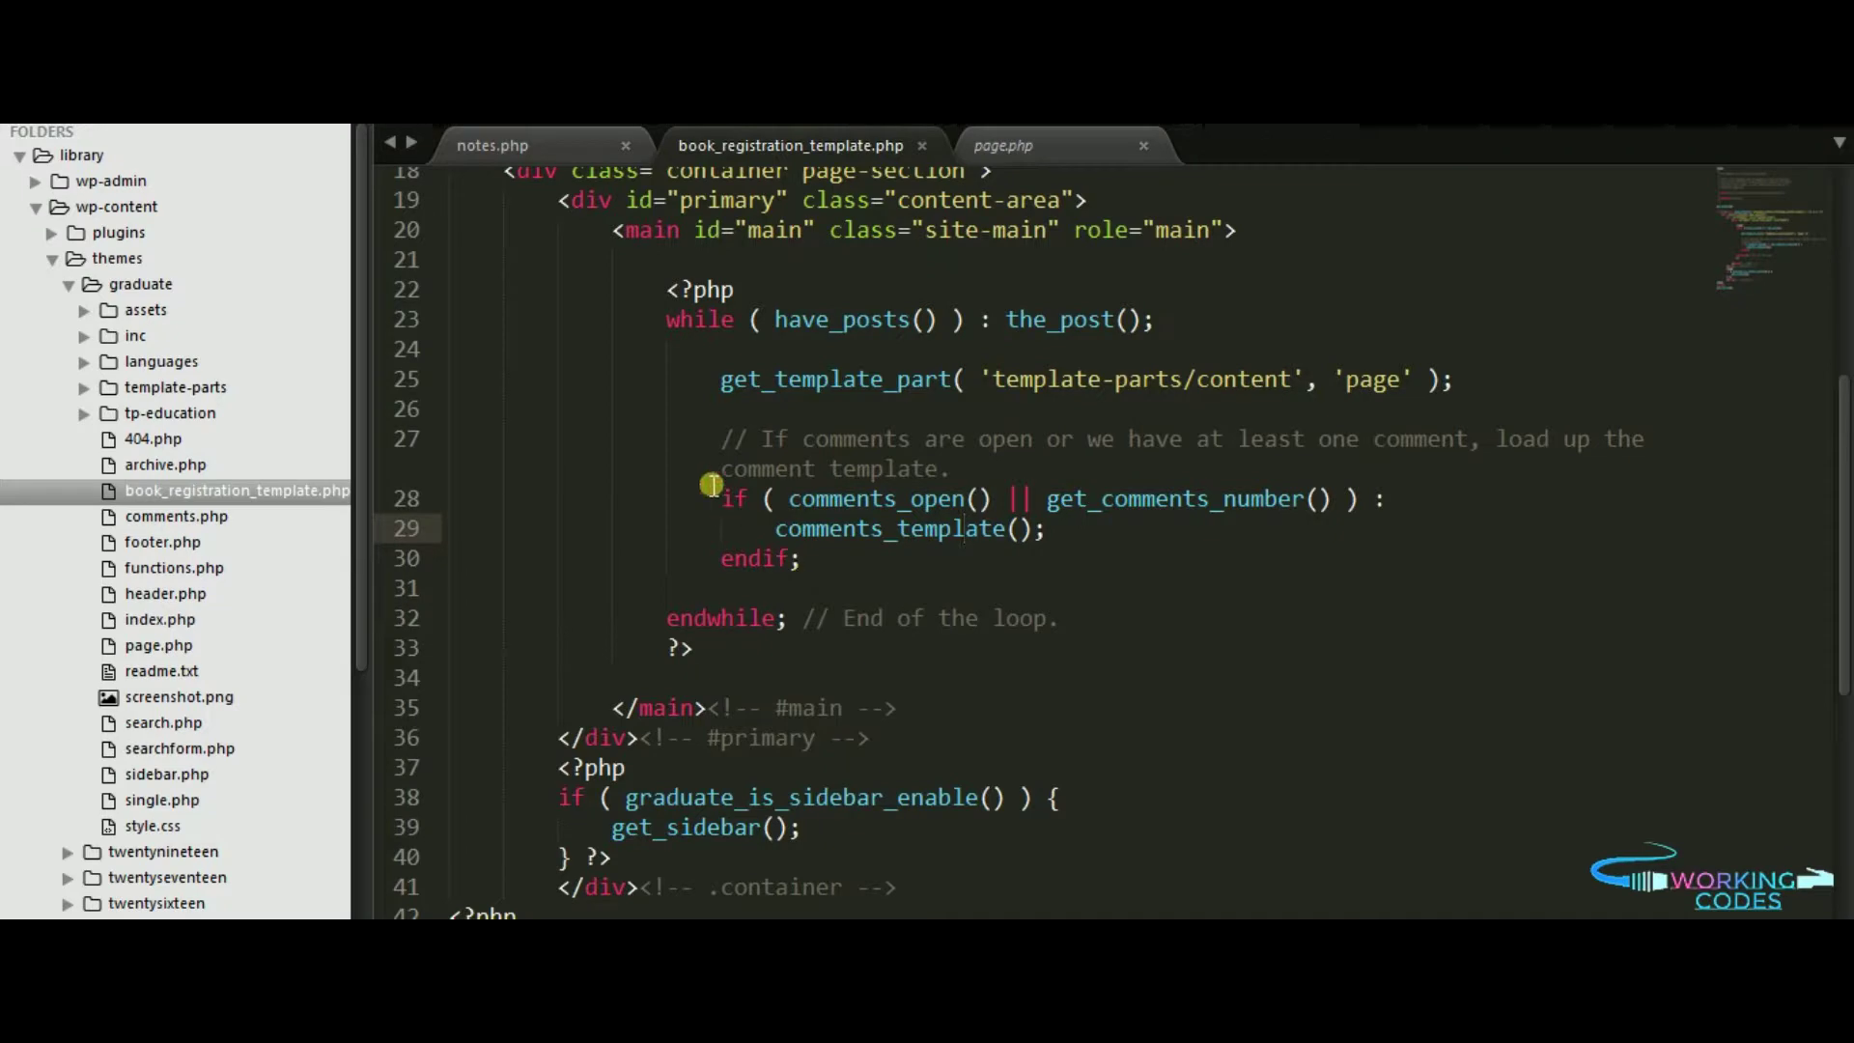
pyautogui.moveTo(668, 291); pyautogui.dragTo(819, 680)
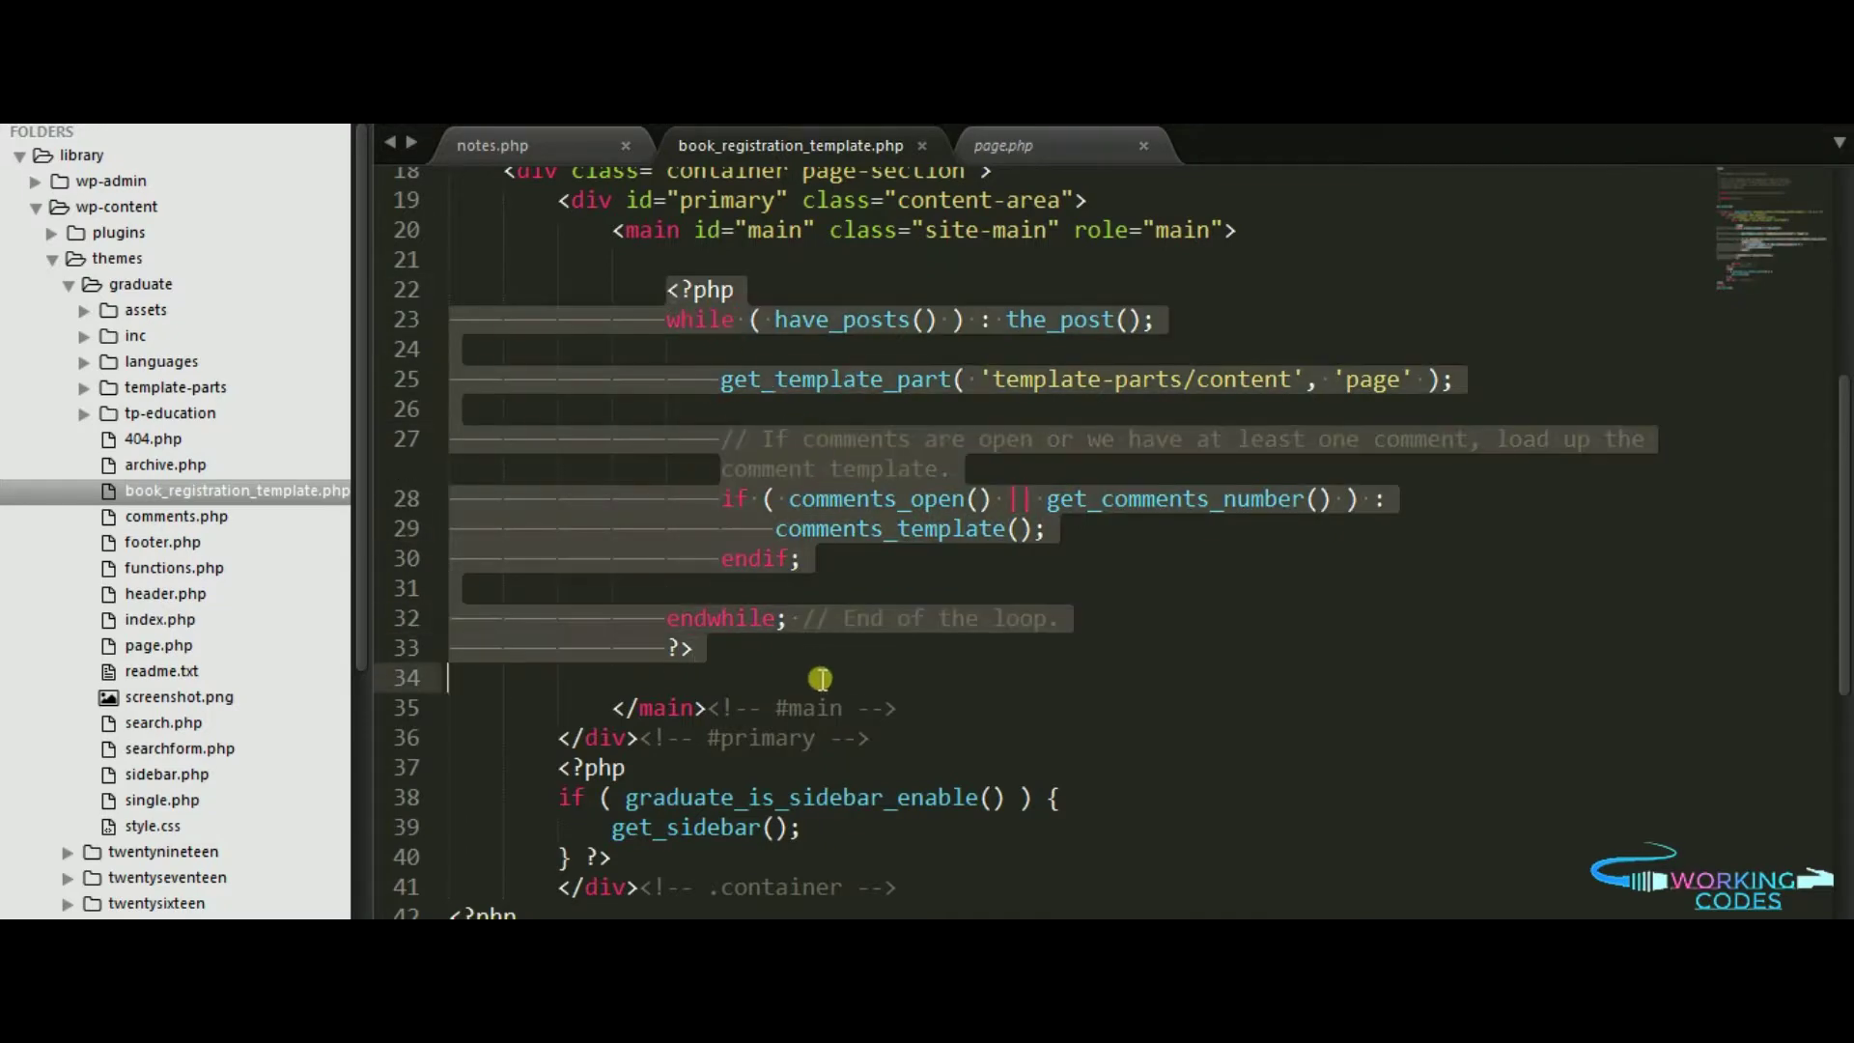
pyautogui.press('Delete')
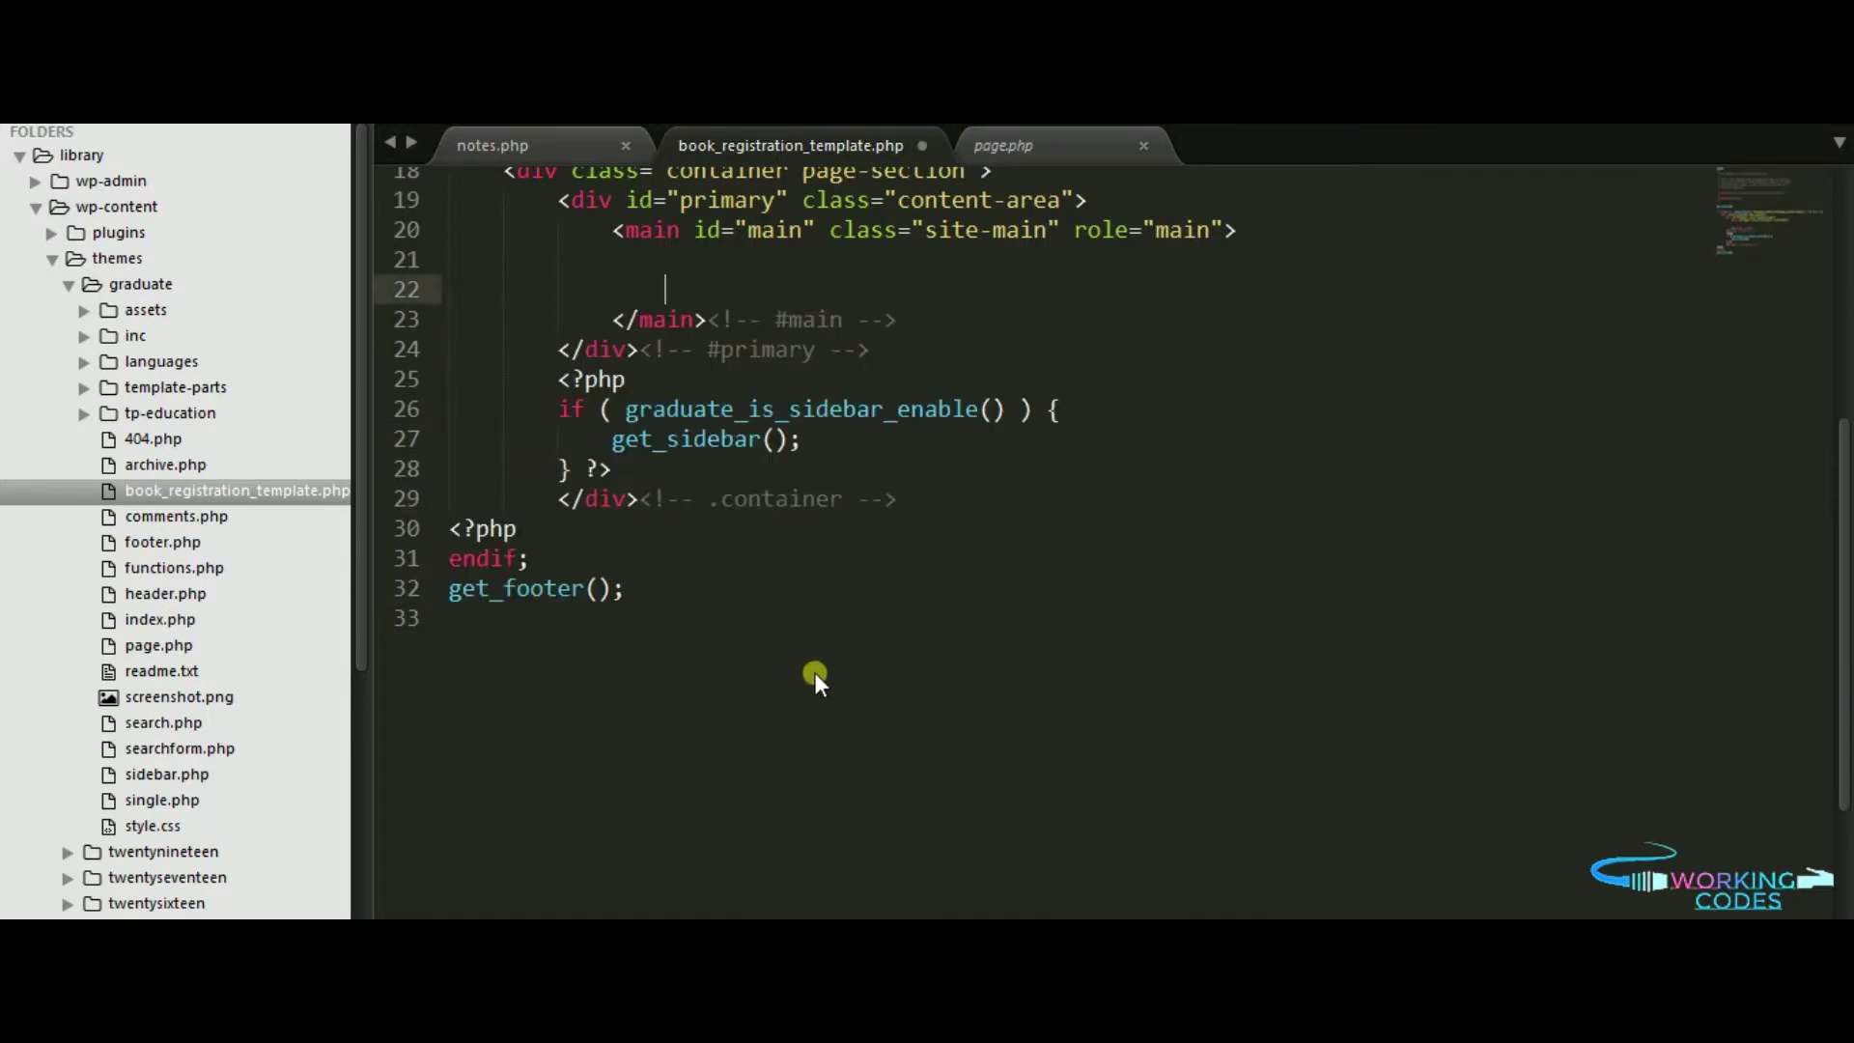
pyautogui.scroll(5, 815, 672)
pyautogui.scroll(5, 816, 672)
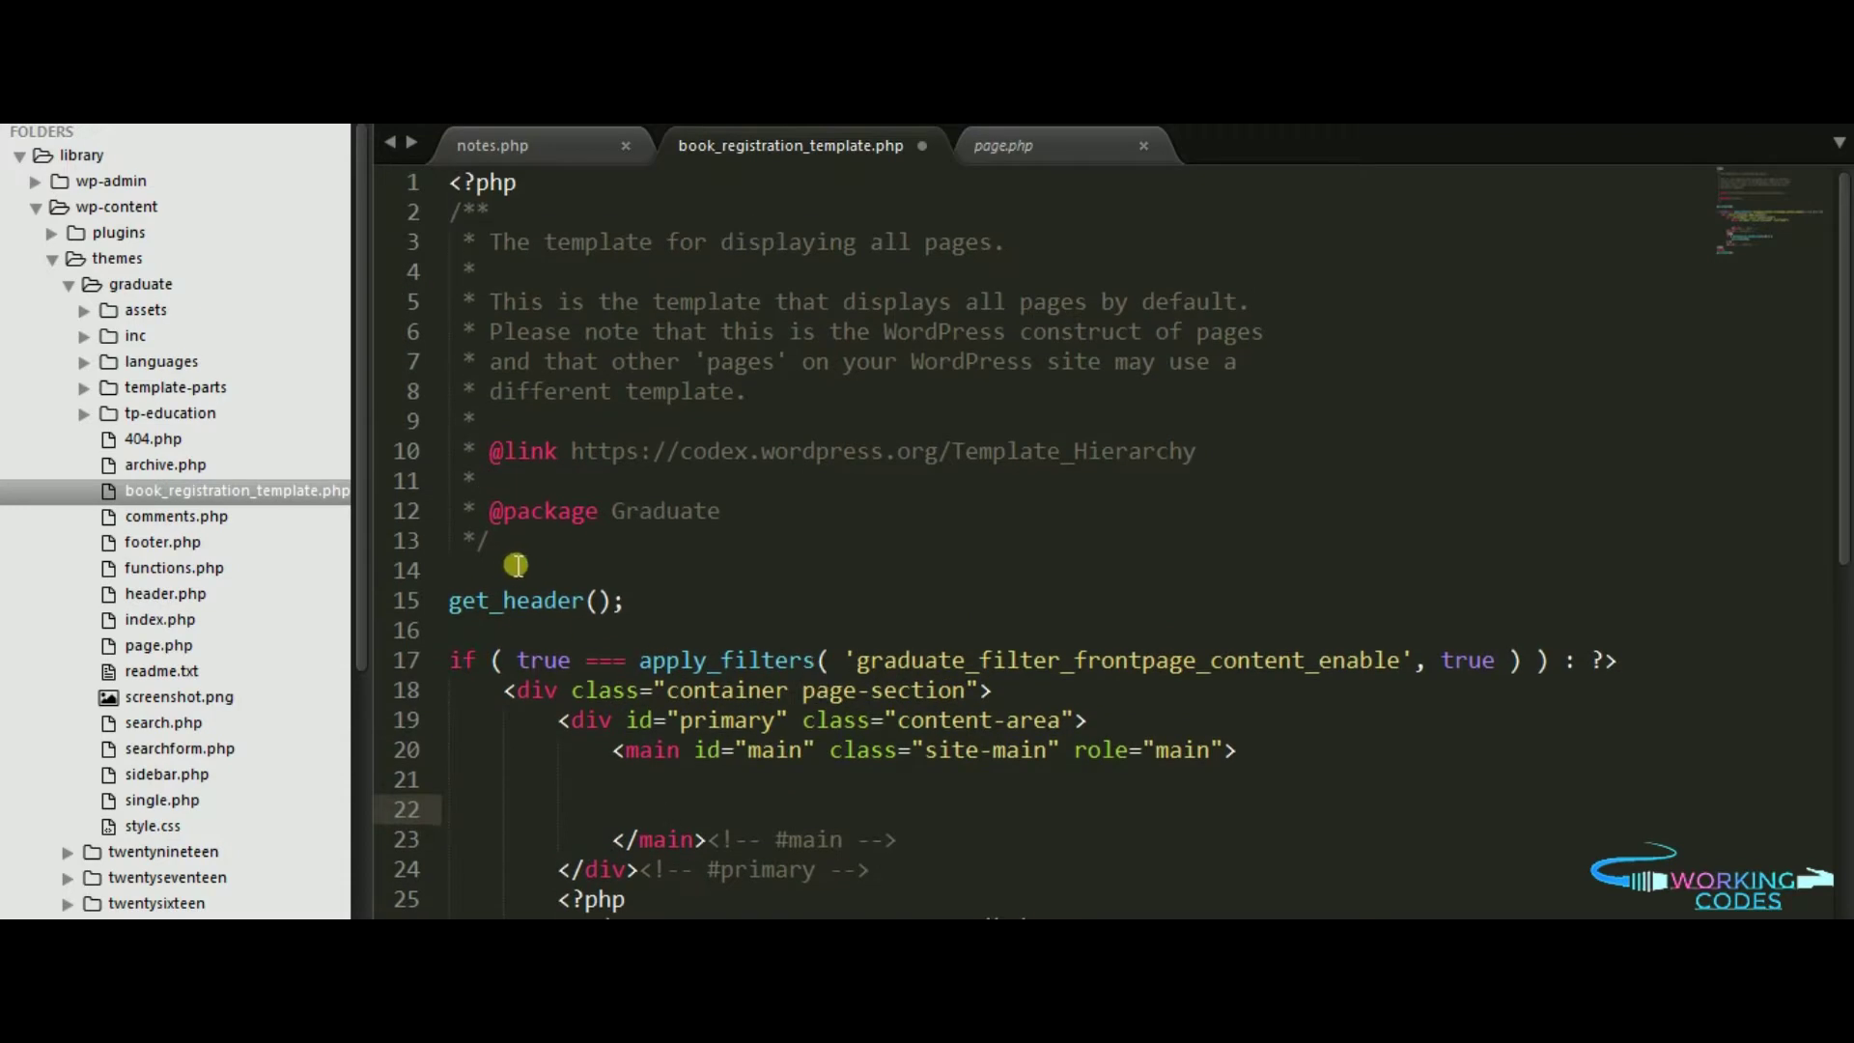
# Step: Delete the header comment block, save the template, close page.php and return to notes.php
pyautogui.moveTo(504, 541); pyautogui.dragTo(453, 211)
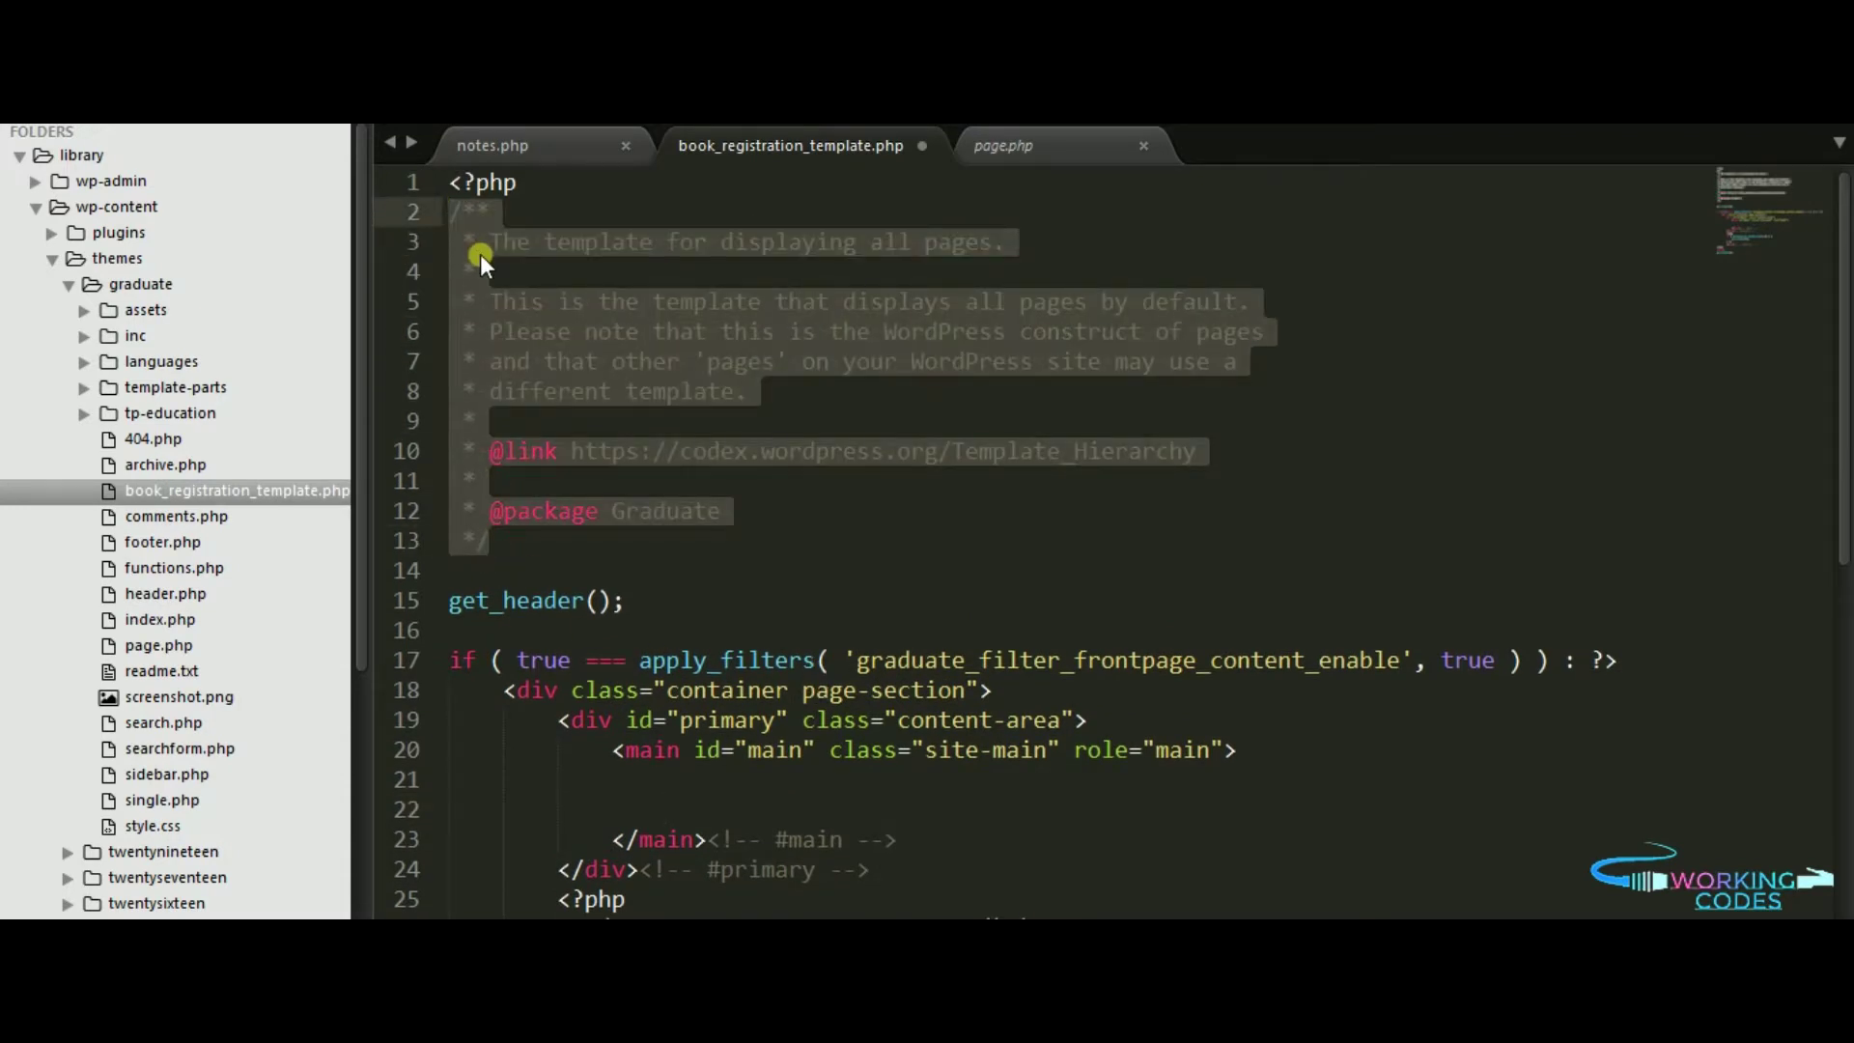
pyautogui.press('Delete')
pyautogui.click(728, 422)
pyautogui.hotkey('ctrl', 's')
pyautogui.click(1147, 143)
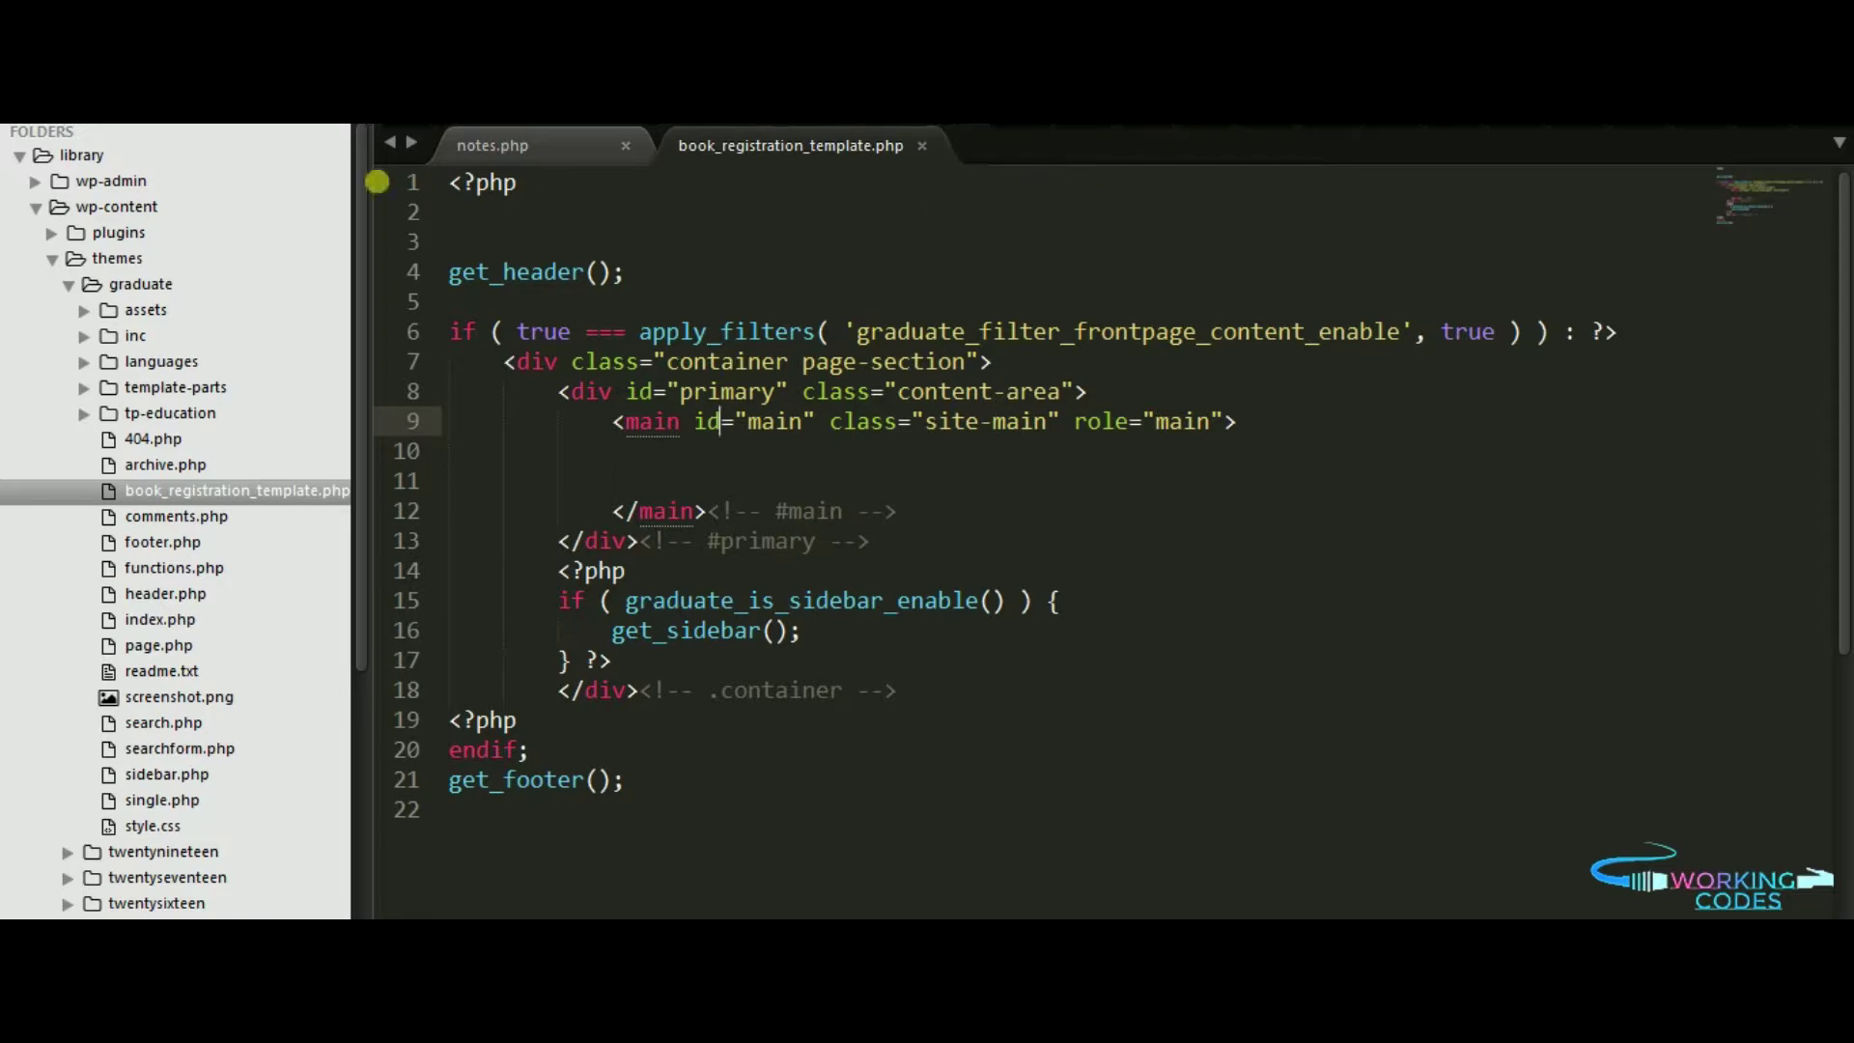
pyautogui.click(493, 145)
pyautogui.click(739, 514)
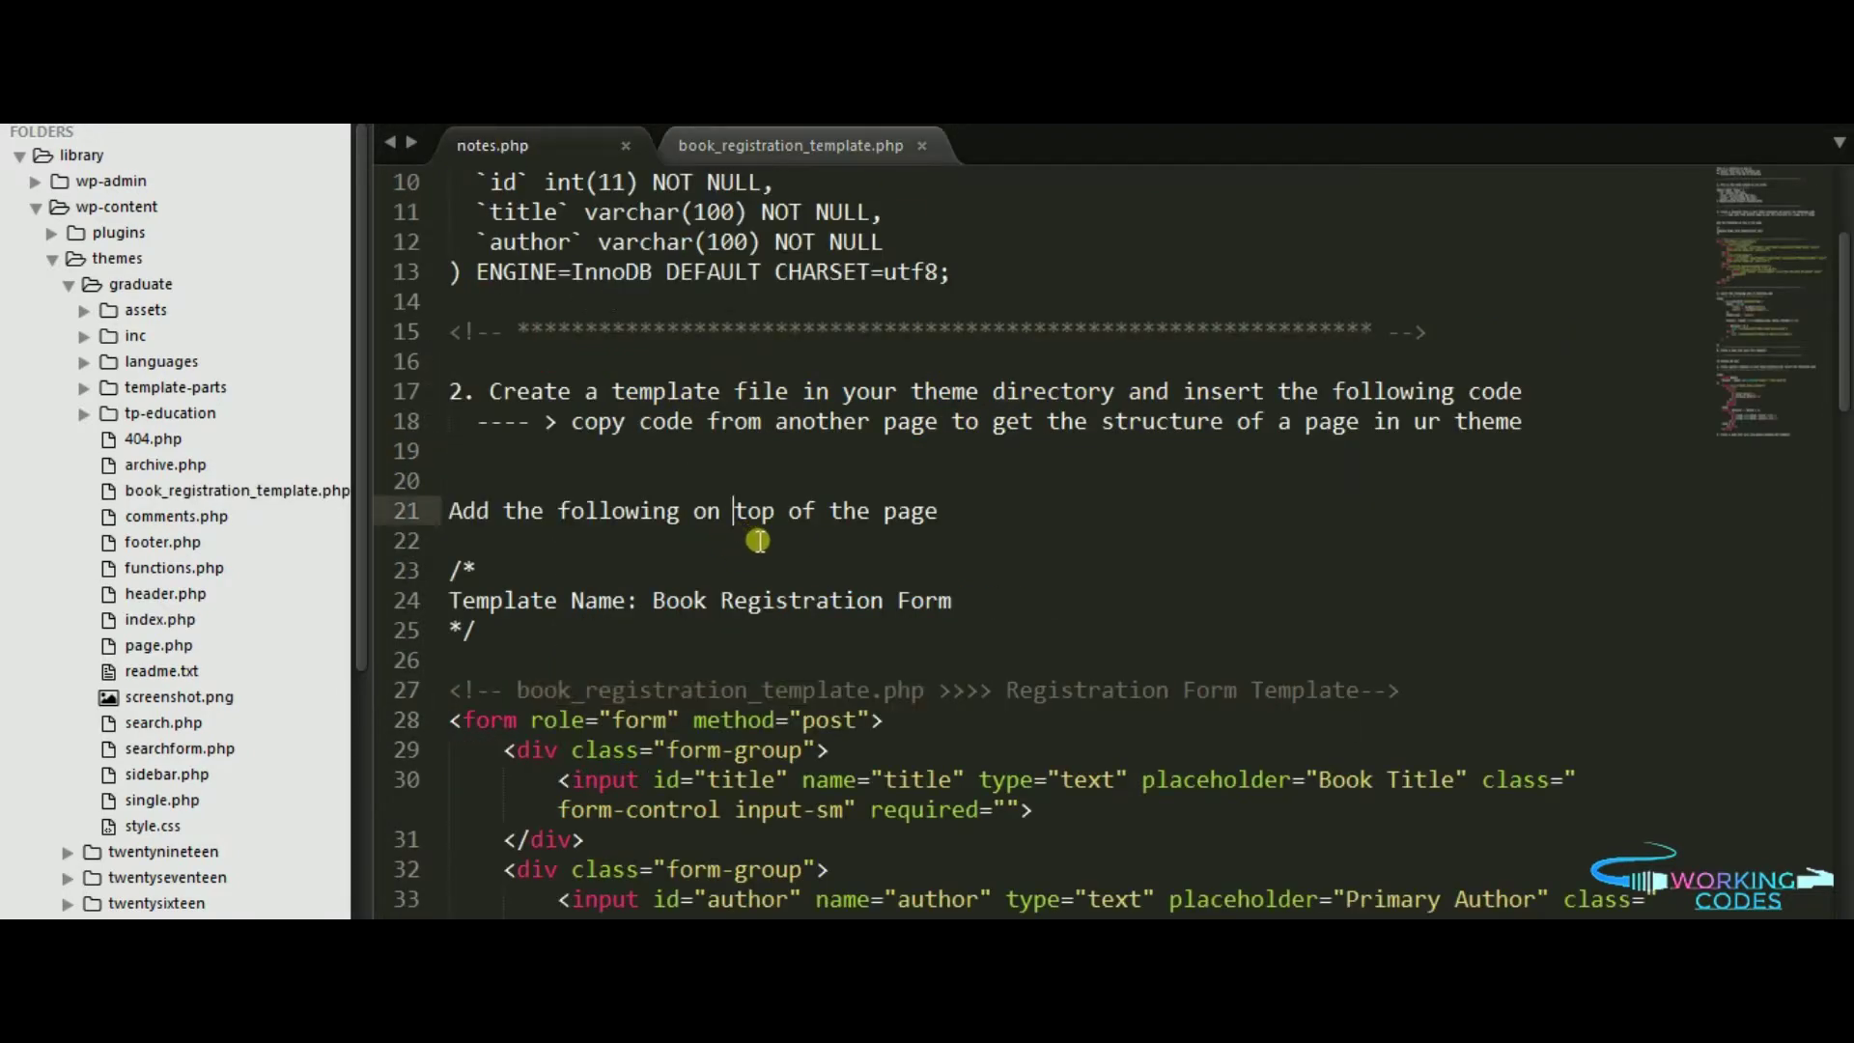
# Step: Copy the Template Name: Book Registration Form comment block from the notes
pyautogui.click(499, 639)
pyautogui.moveTo(483, 633); pyautogui.dragTo(449, 569)
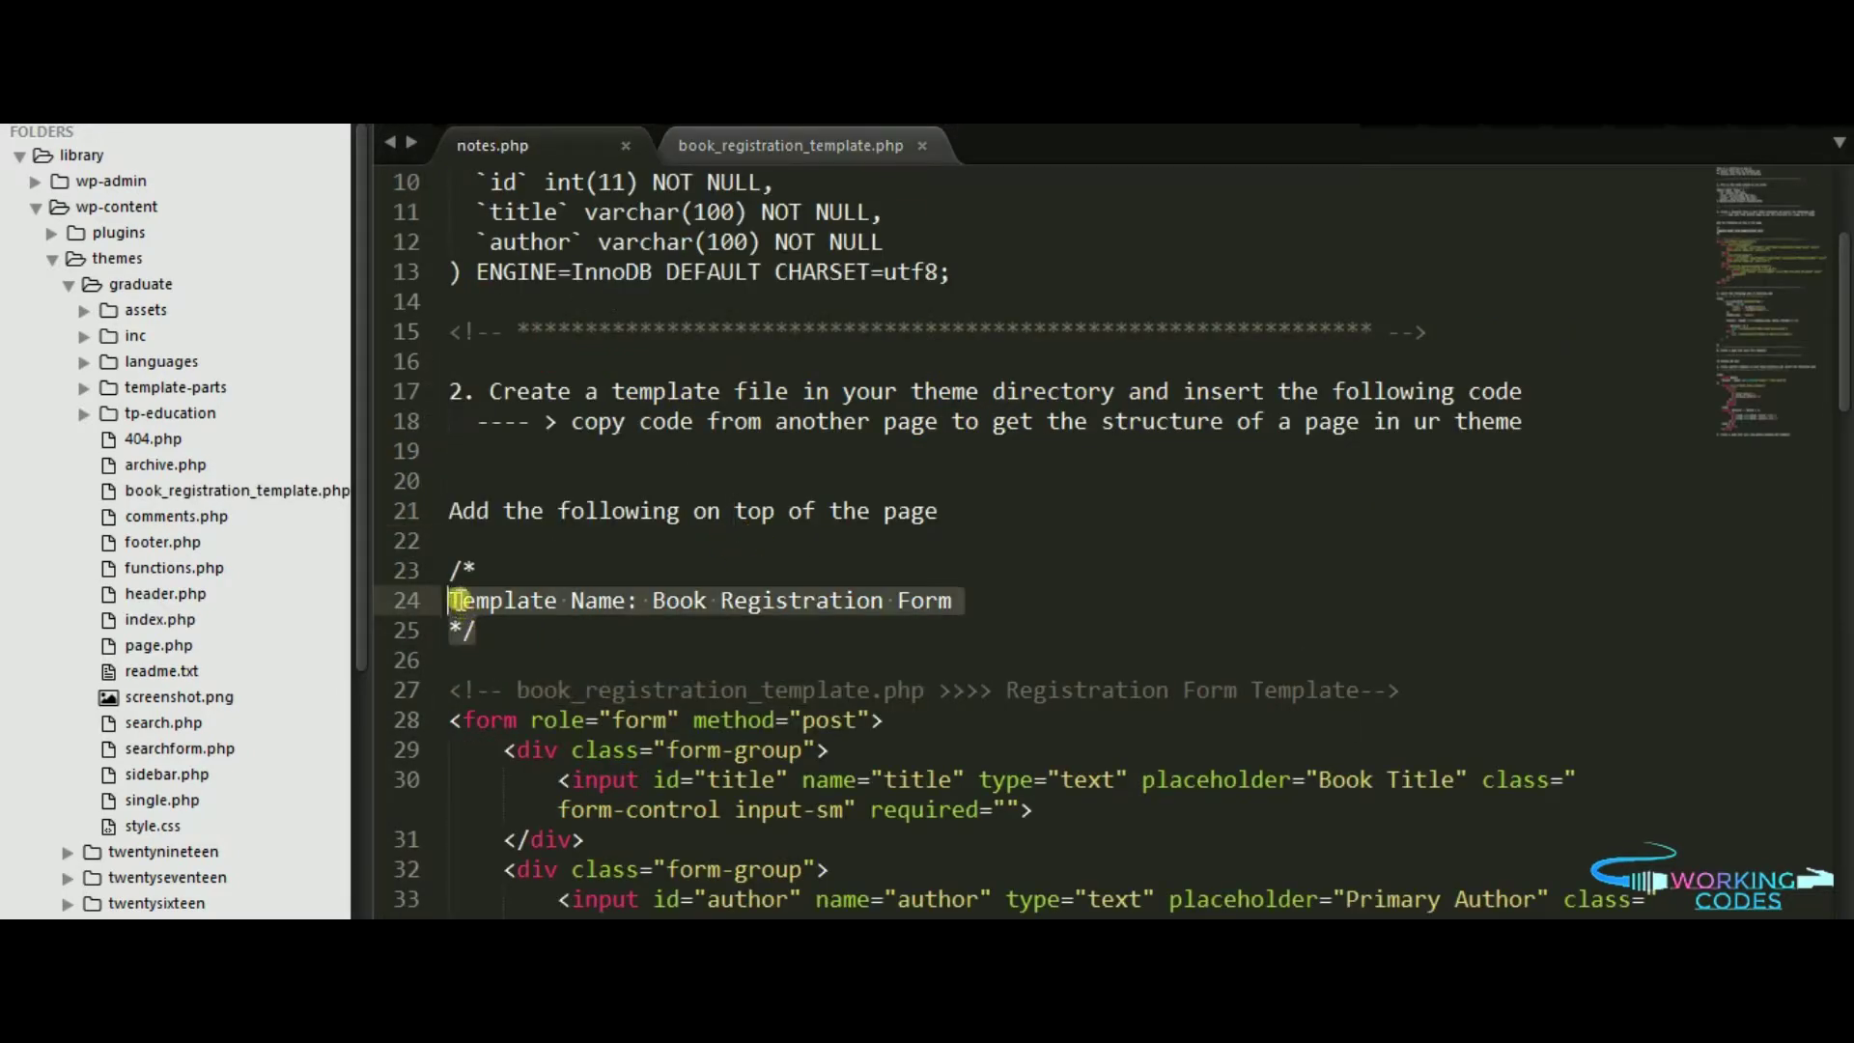
pyautogui.rightClick(466, 589)
pyautogui.click(543, 649)
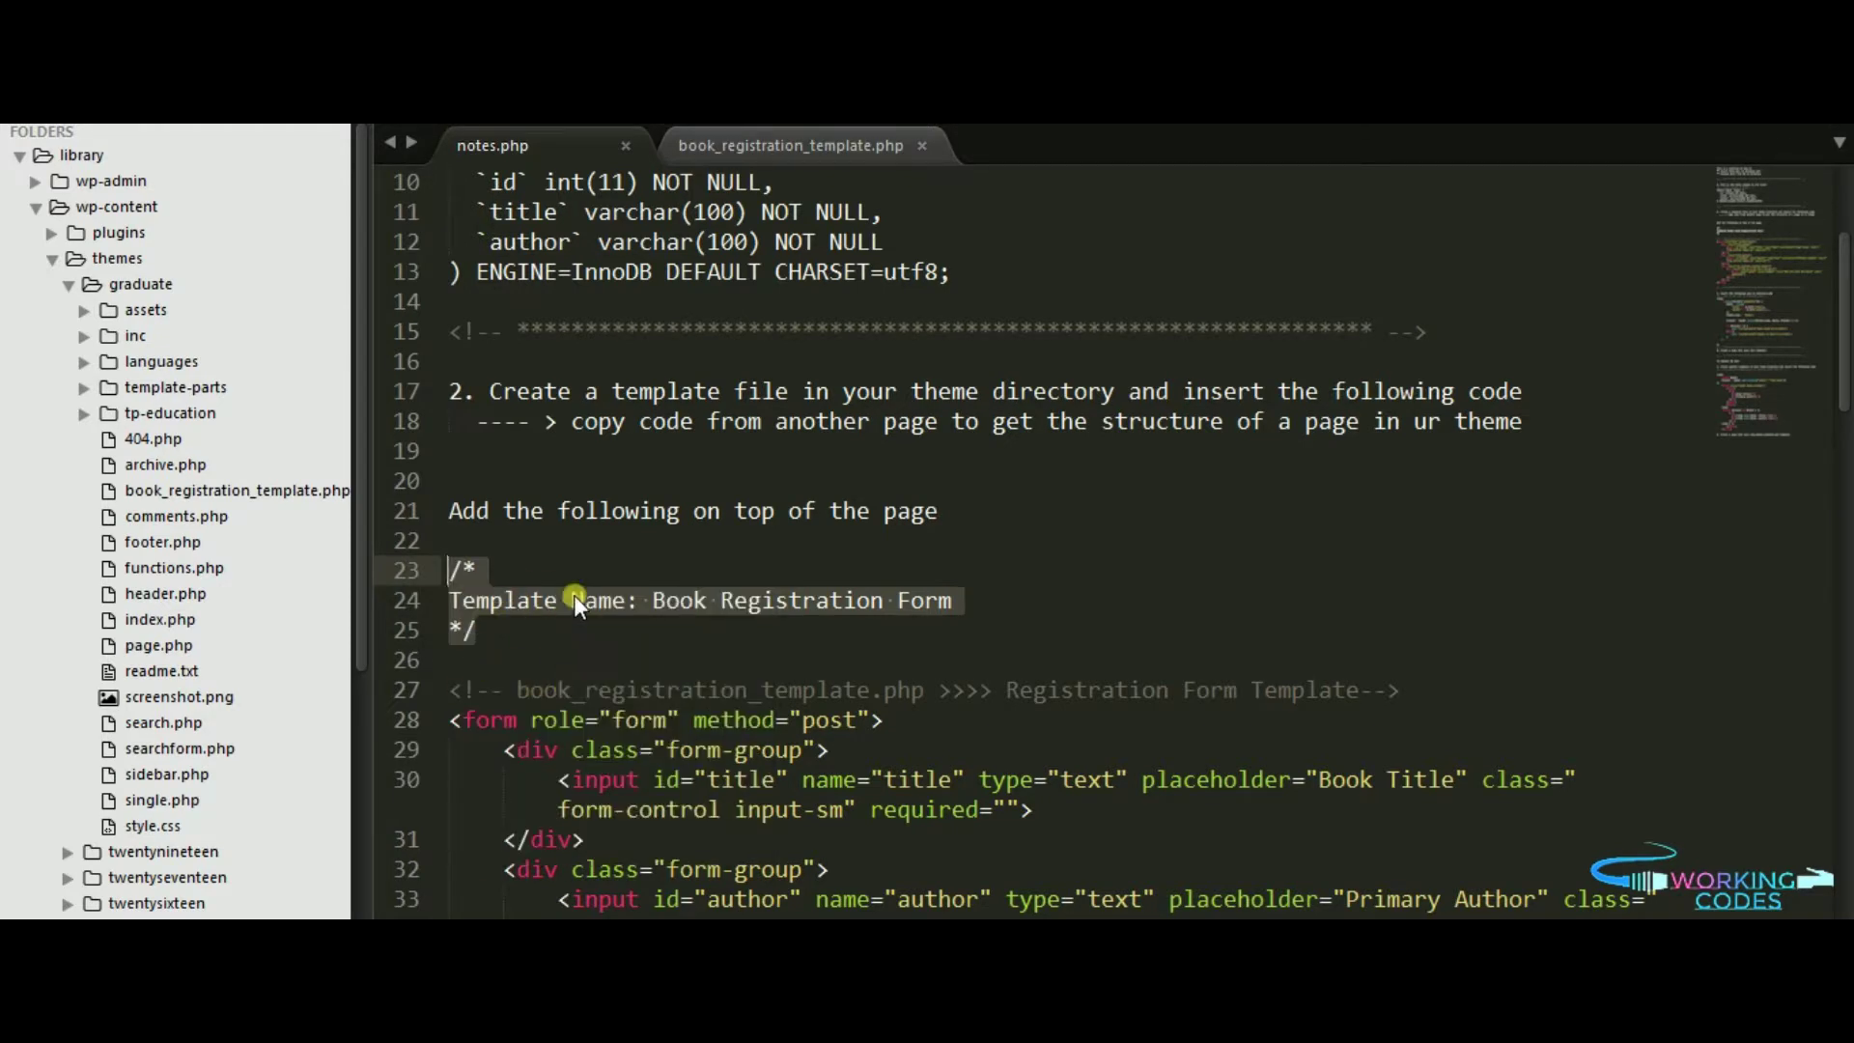
# Step: Paste the template header comment at line 2 of the template, save it, and go back to notes.php
pyautogui.click(790, 145)
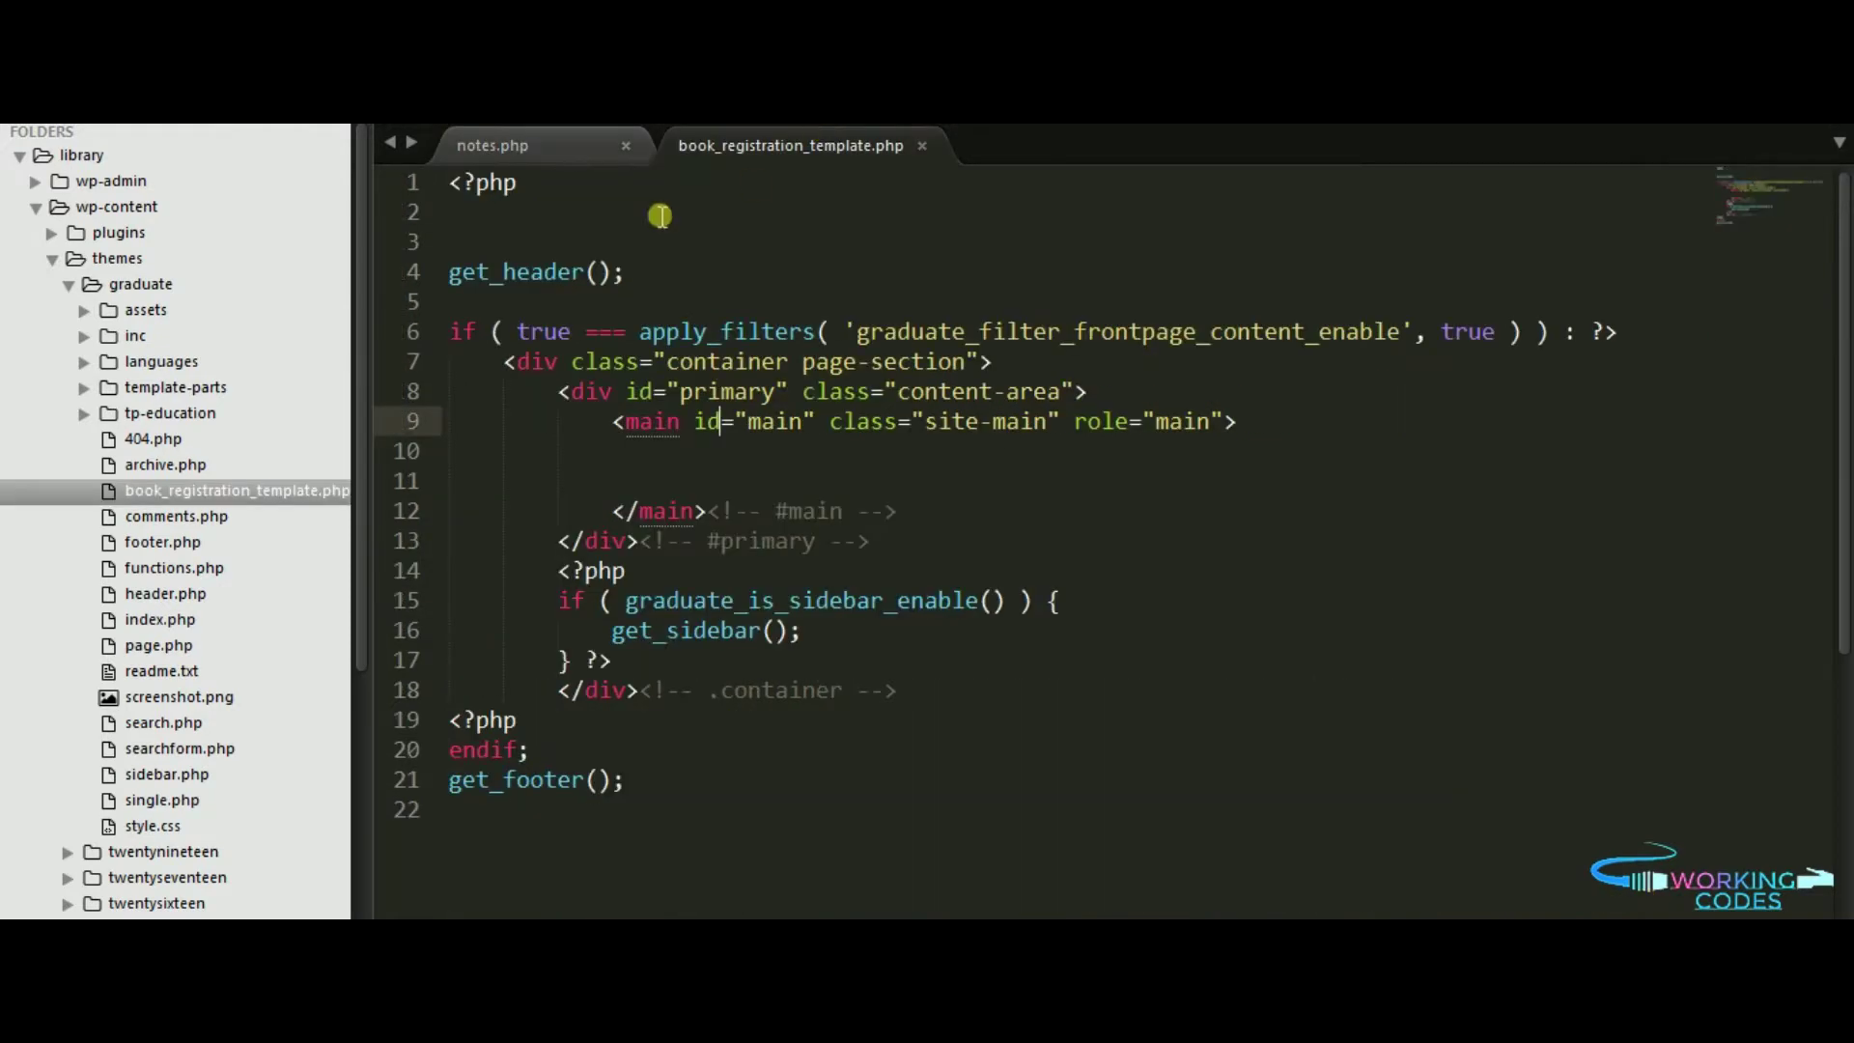
pyautogui.click(518, 212)
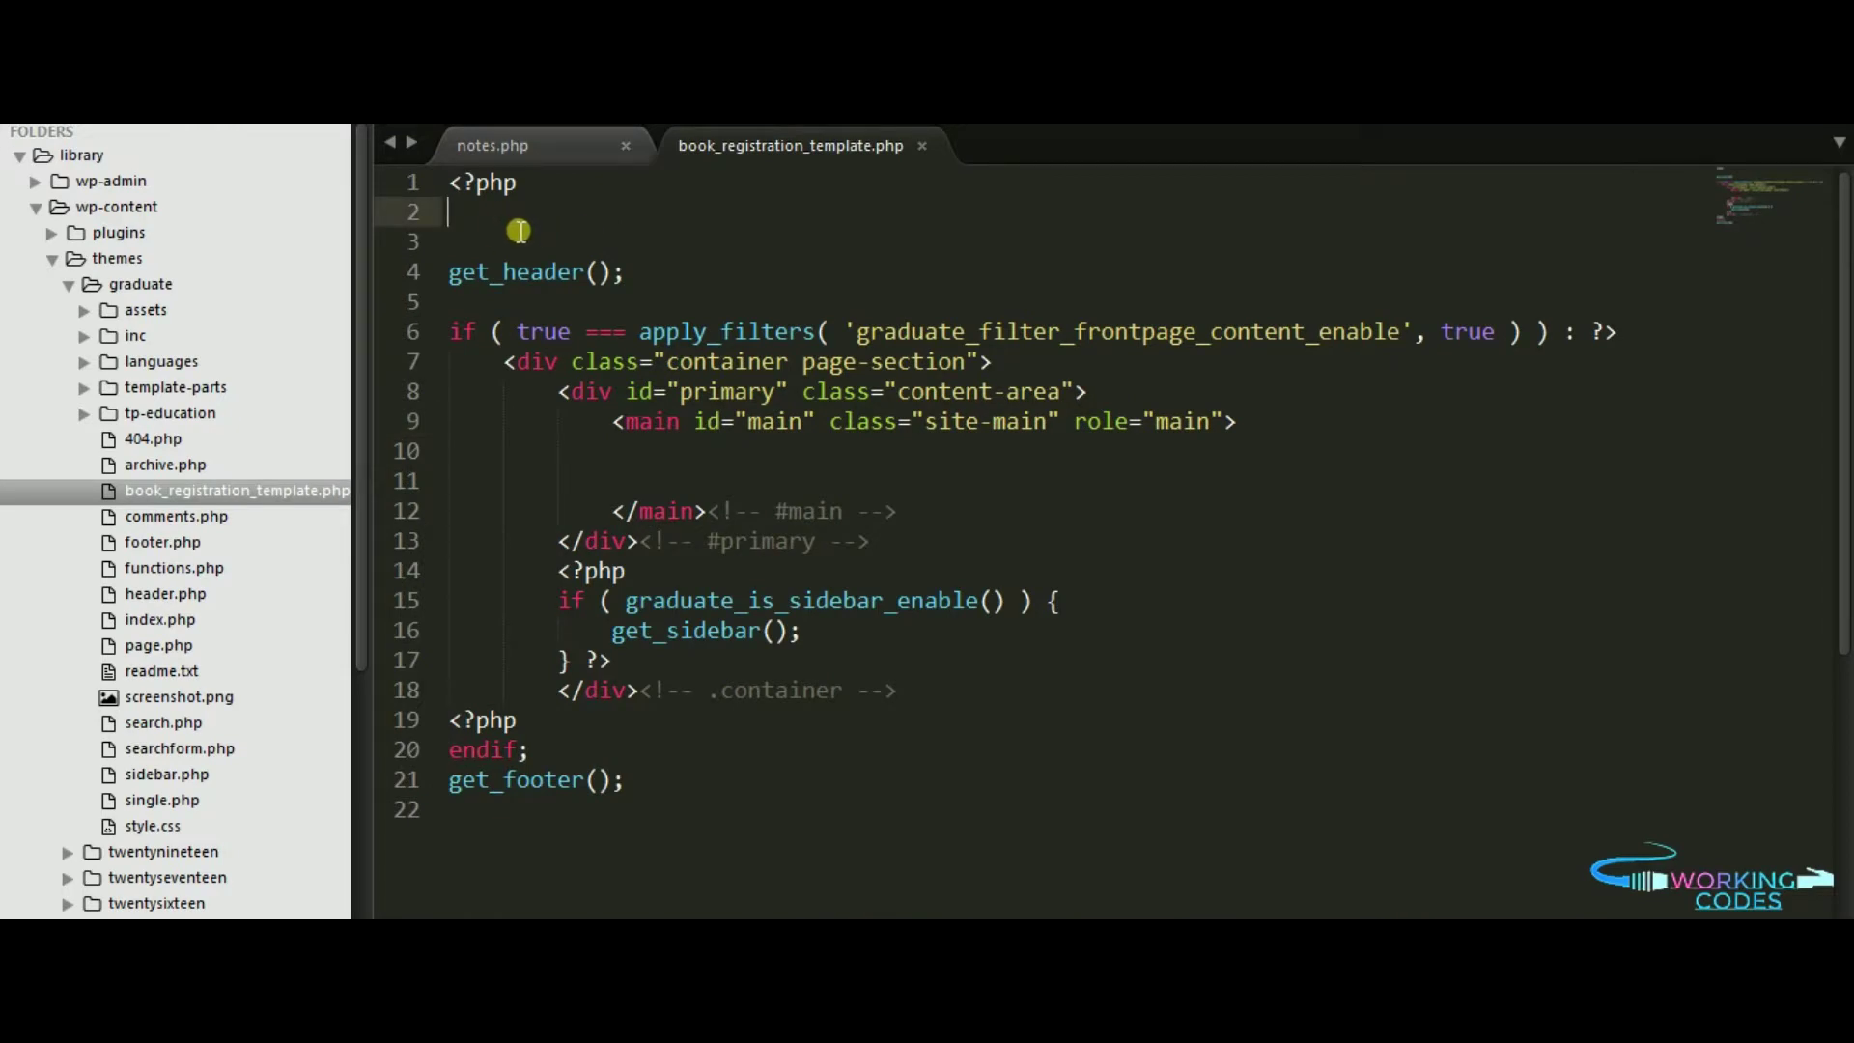
pyautogui.hotkey('ctrl', 'v')
pyautogui.hotkey('ctrl', 's')
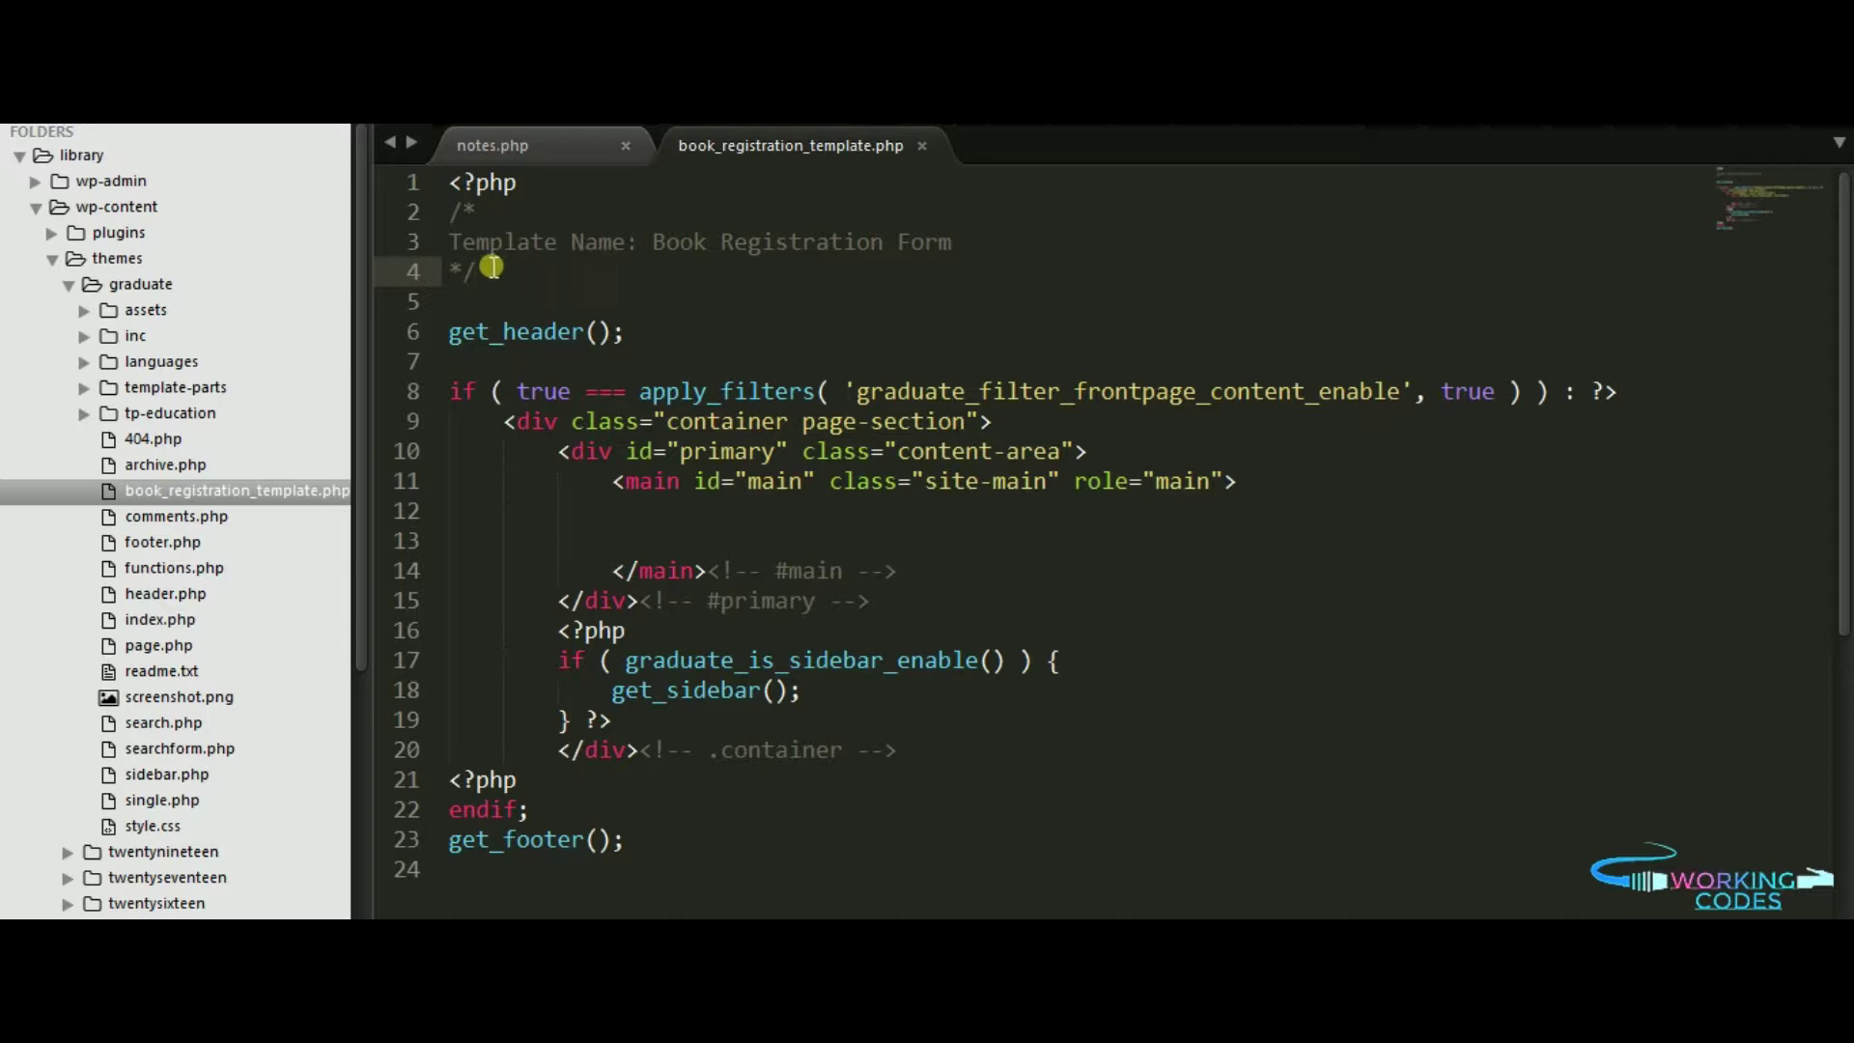
pyautogui.moveTo(655, 244); pyautogui.dragTo(965, 243)
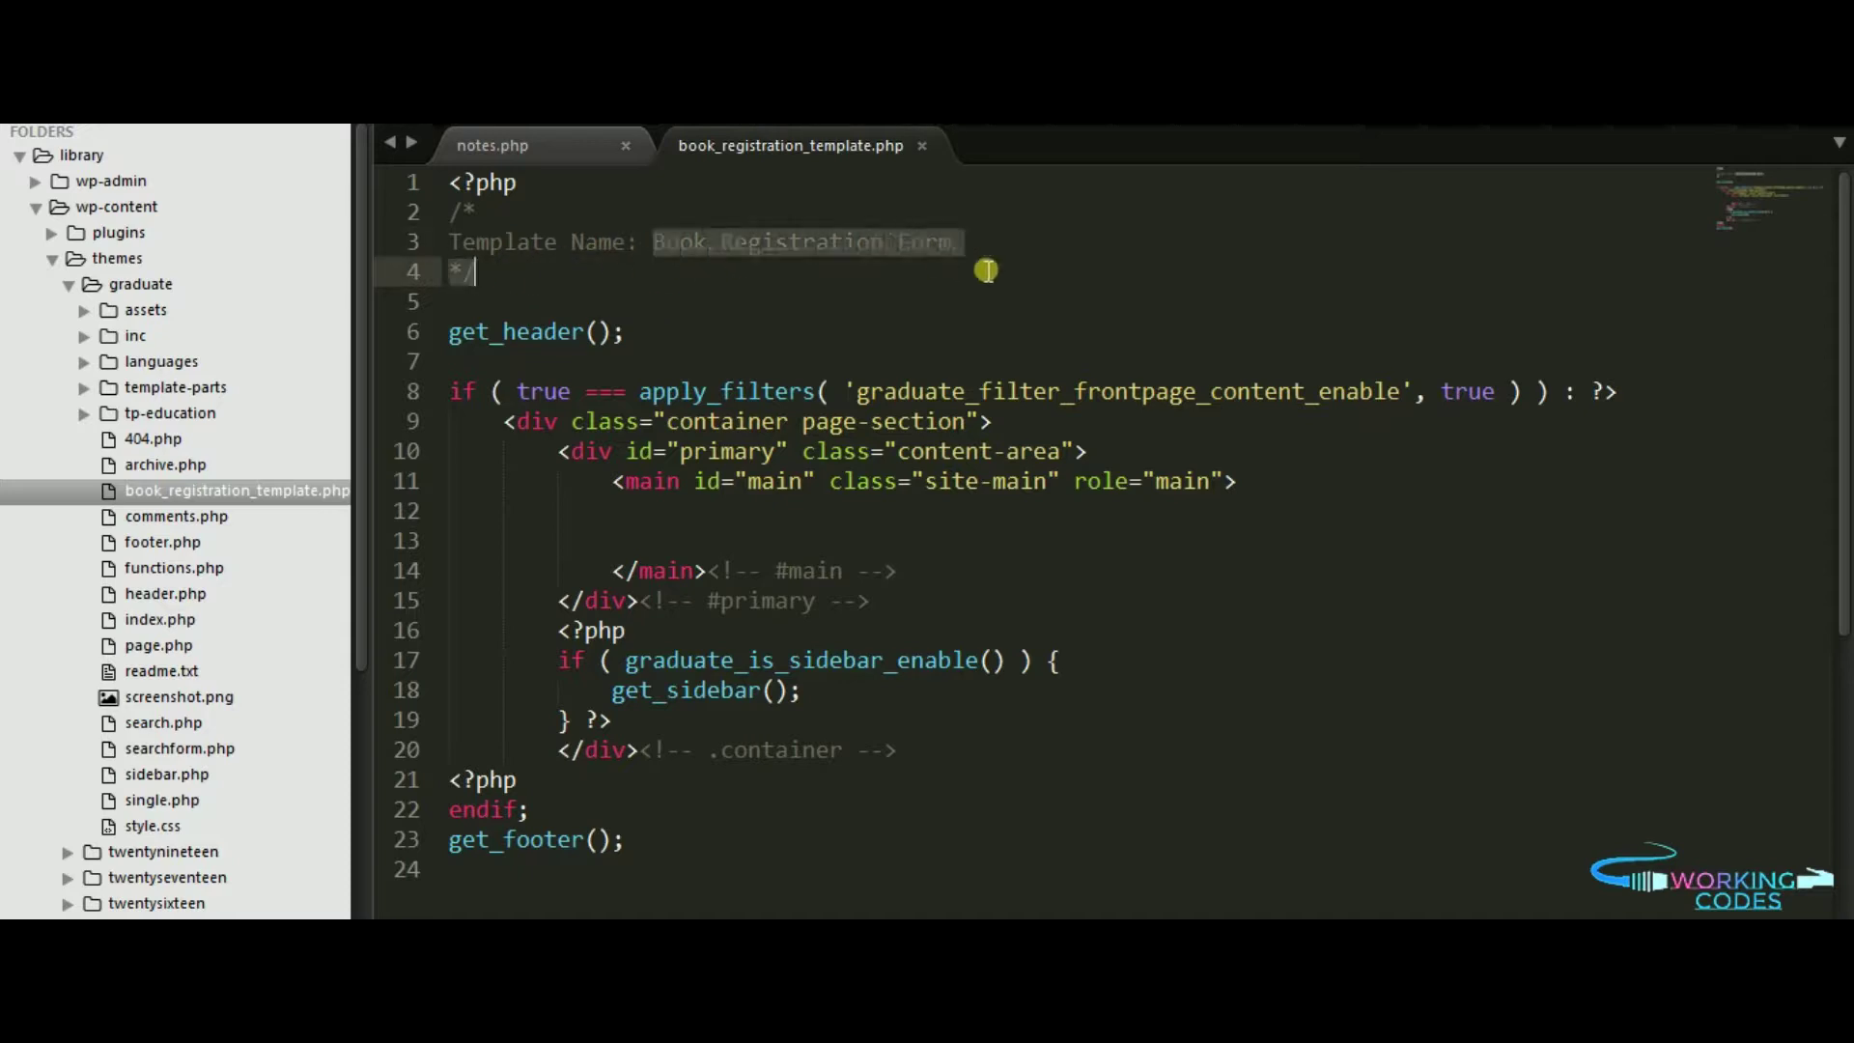
pyautogui.click(548, 275)
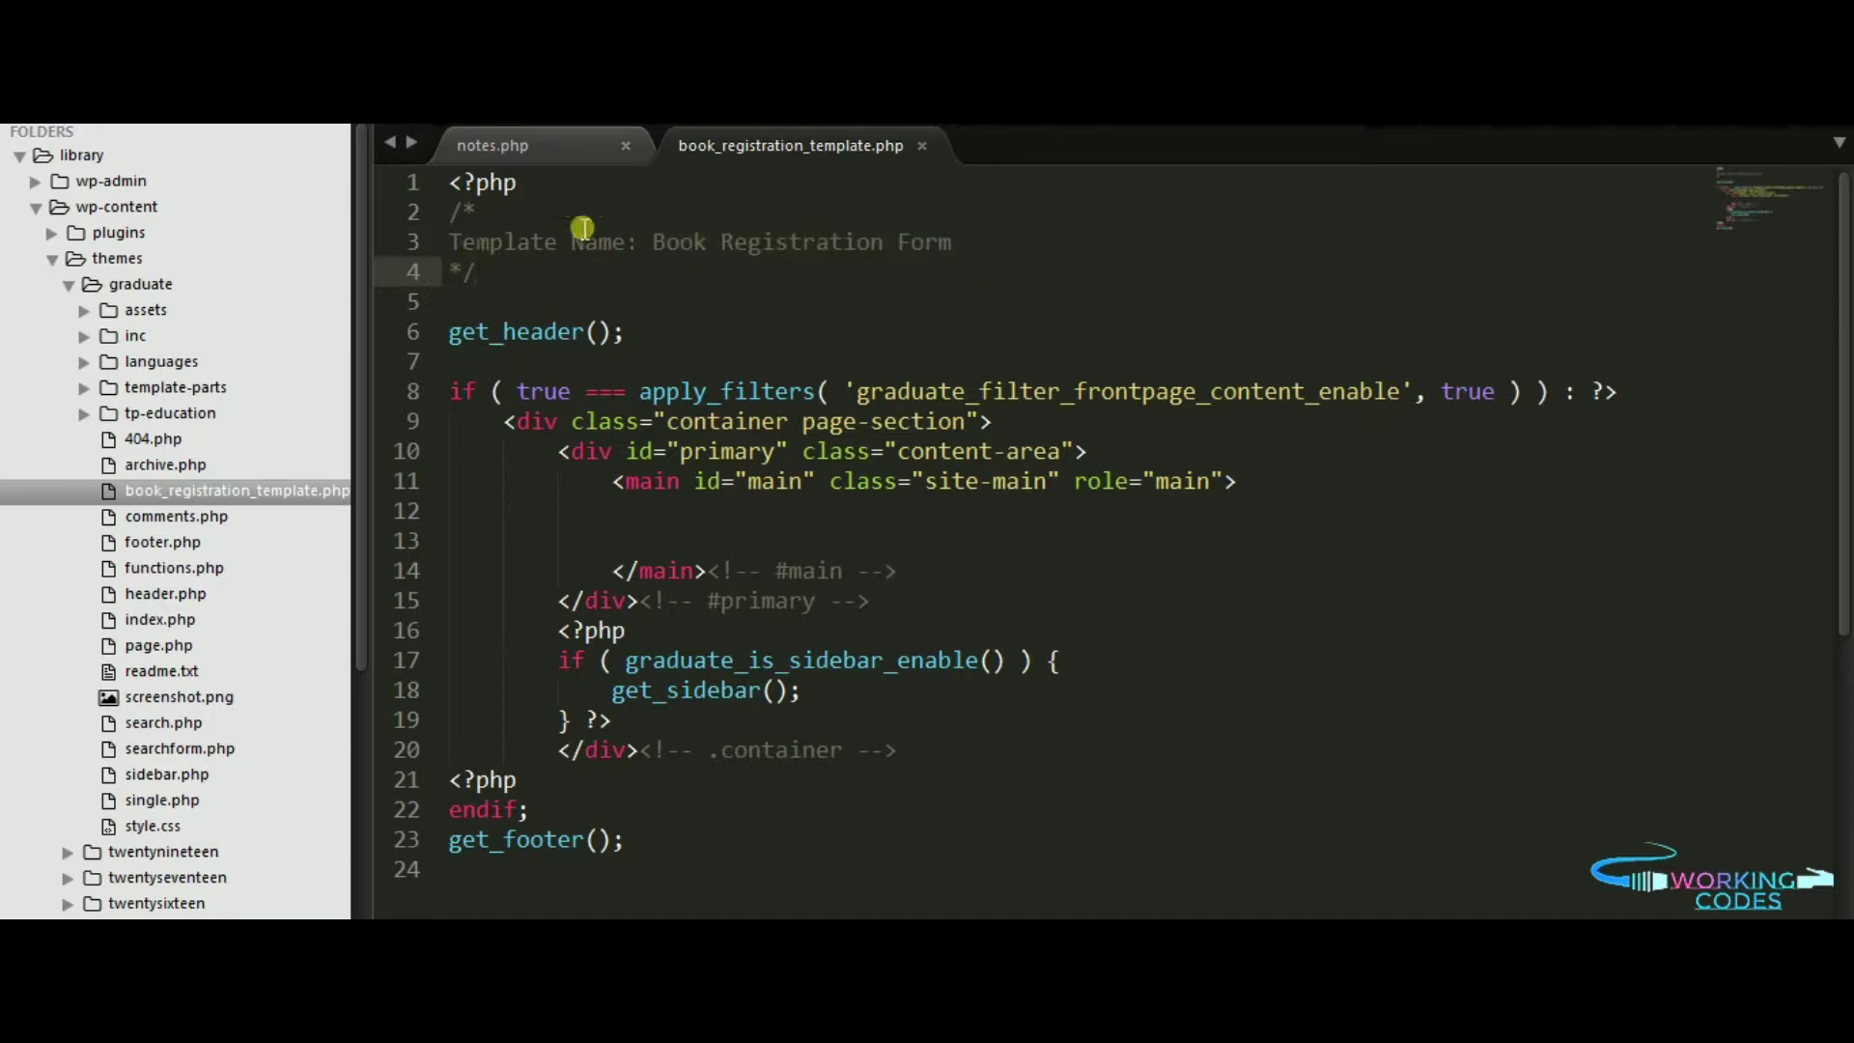
pyautogui.click(555, 151)
pyautogui.scroll(-5, 652, 580)
pyautogui.scroll(-5, 651, 580)
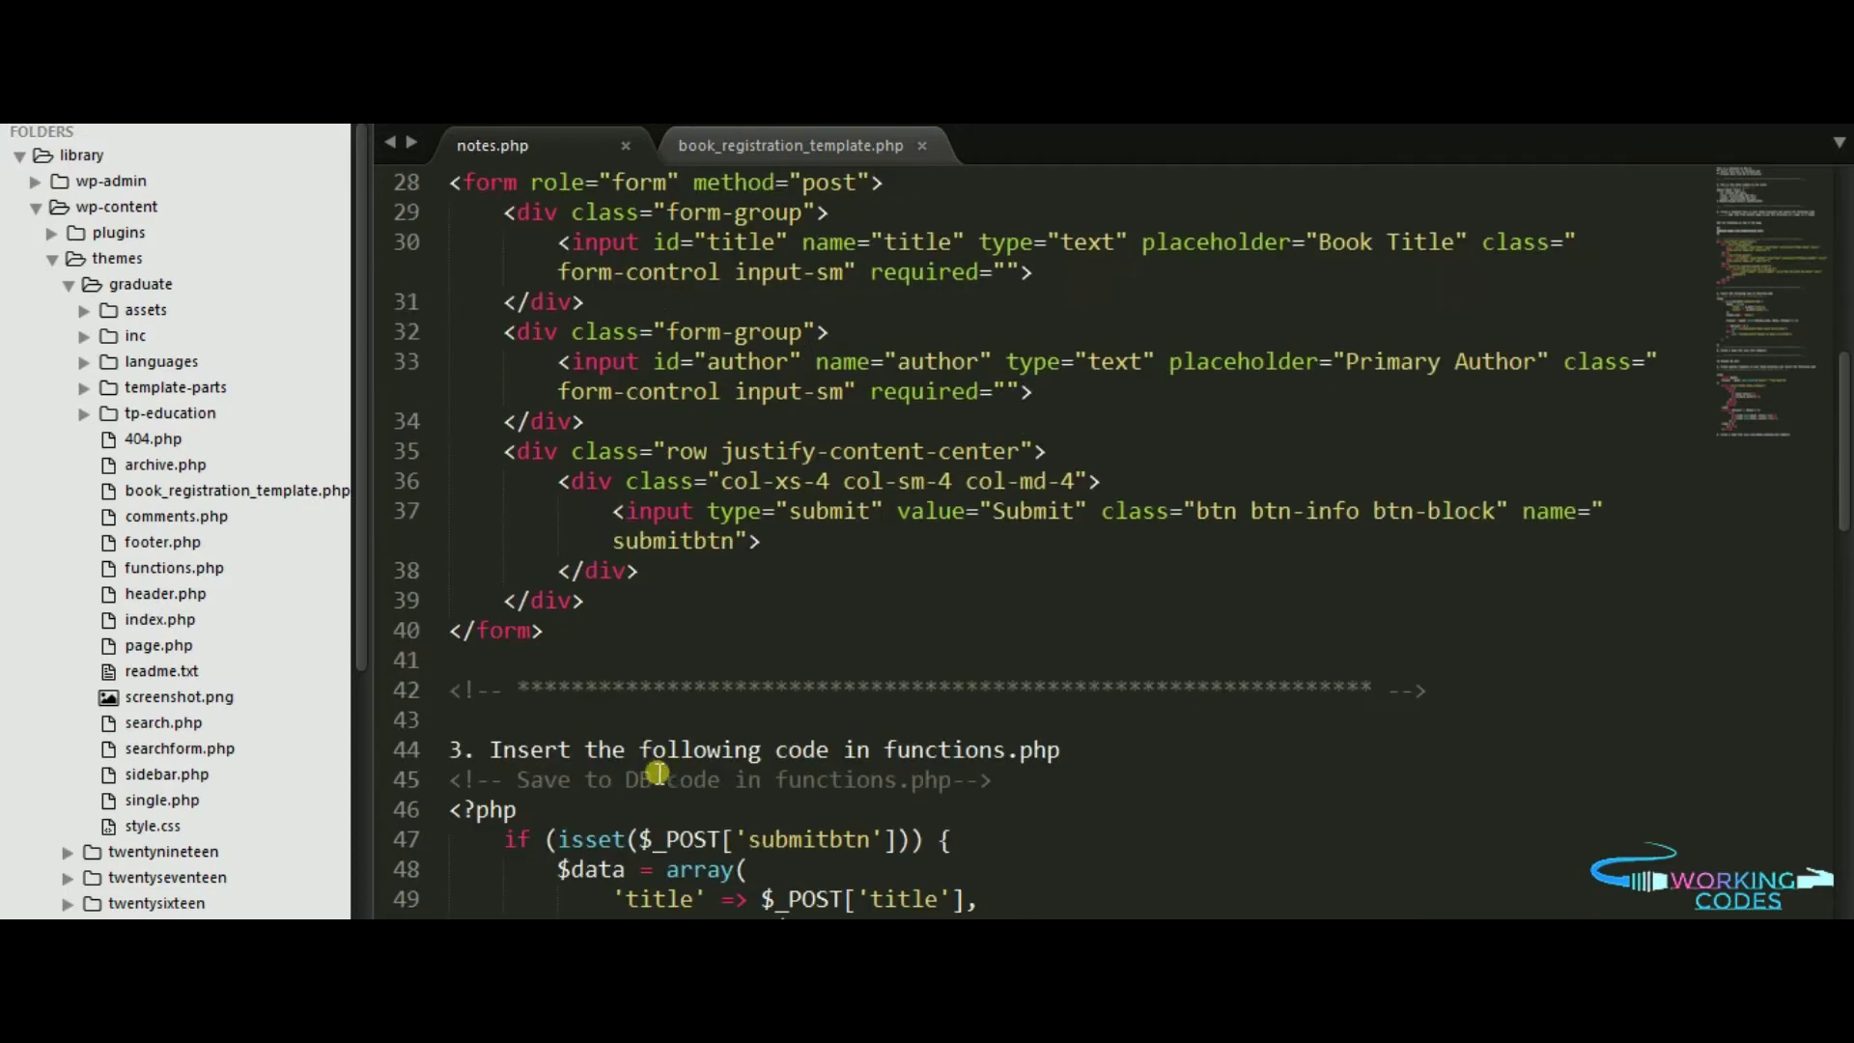
# Step: Copy the registration form code (lines 28–40) and paste it inside the template's main element
pyautogui.moveTo(450, 181); pyautogui.dragTo(552, 652)
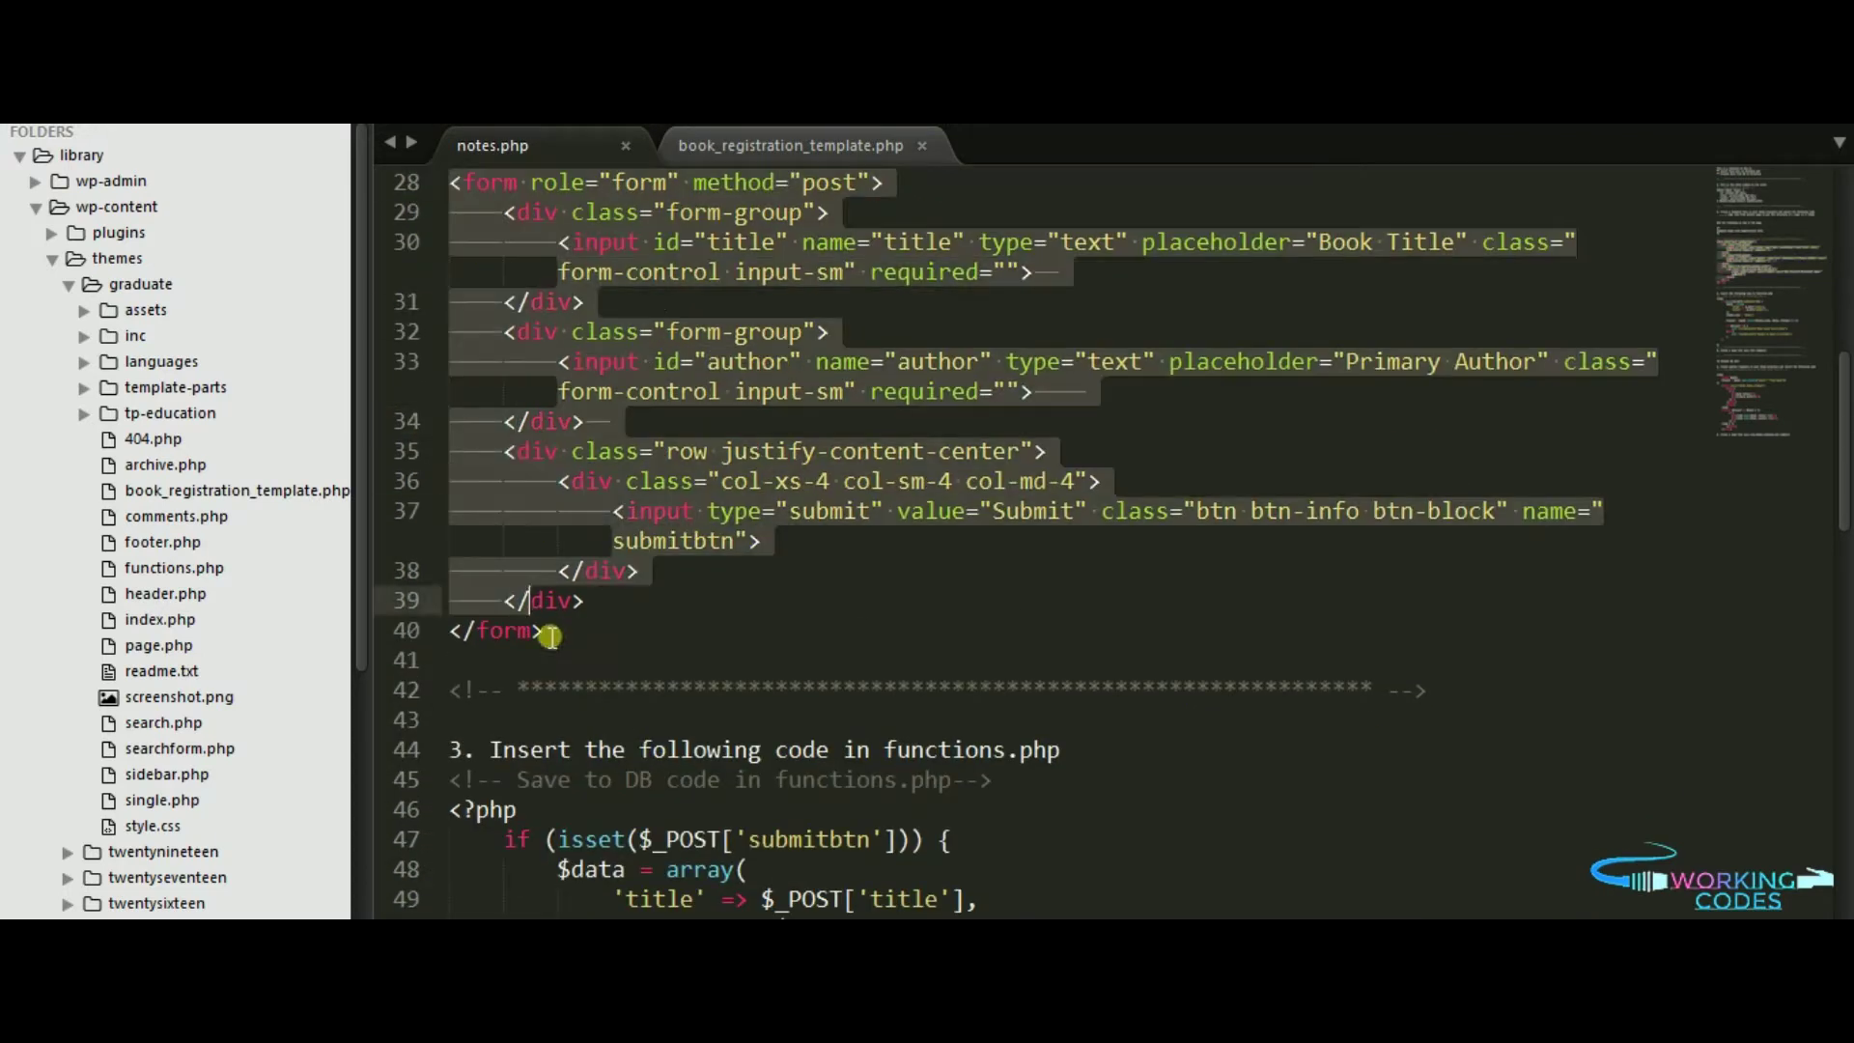
pyautogui.rightClick(592, 355)
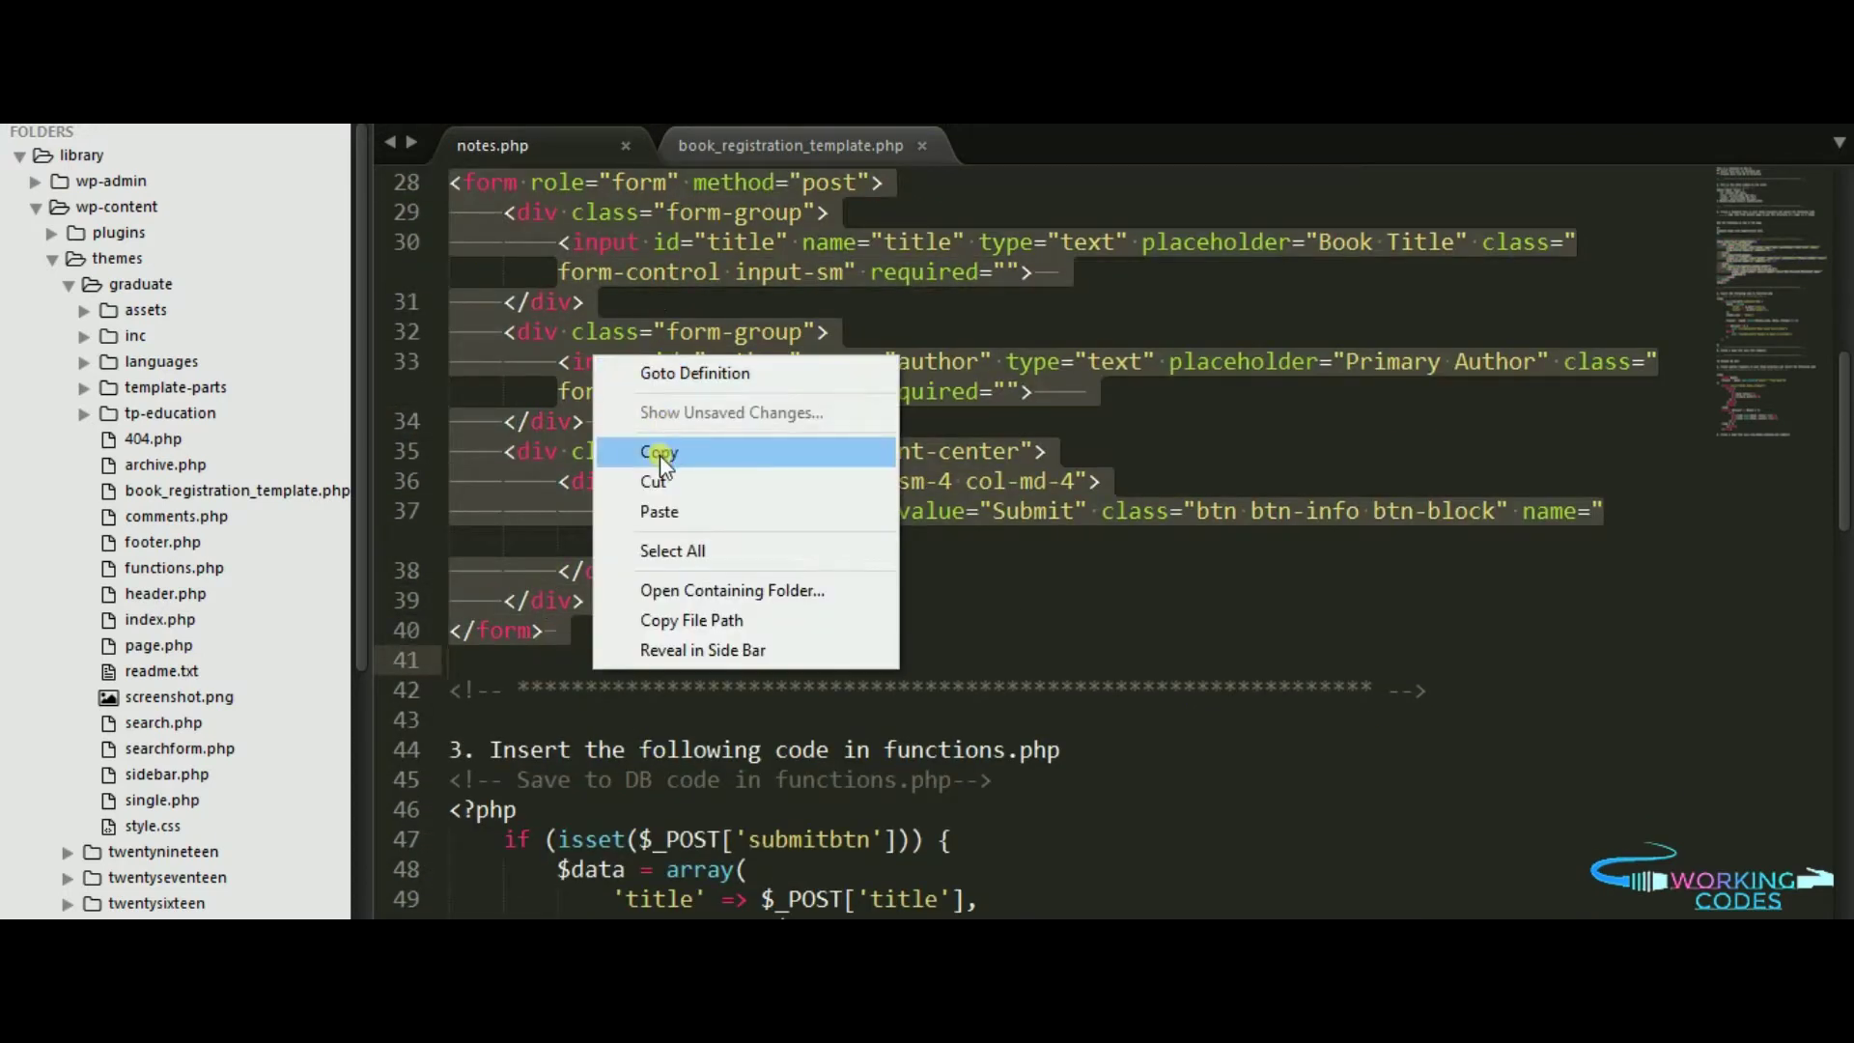
pyautogui.click(659, 442)
pyautogui.click(756, 147)
pyautogui.click(739, 516)
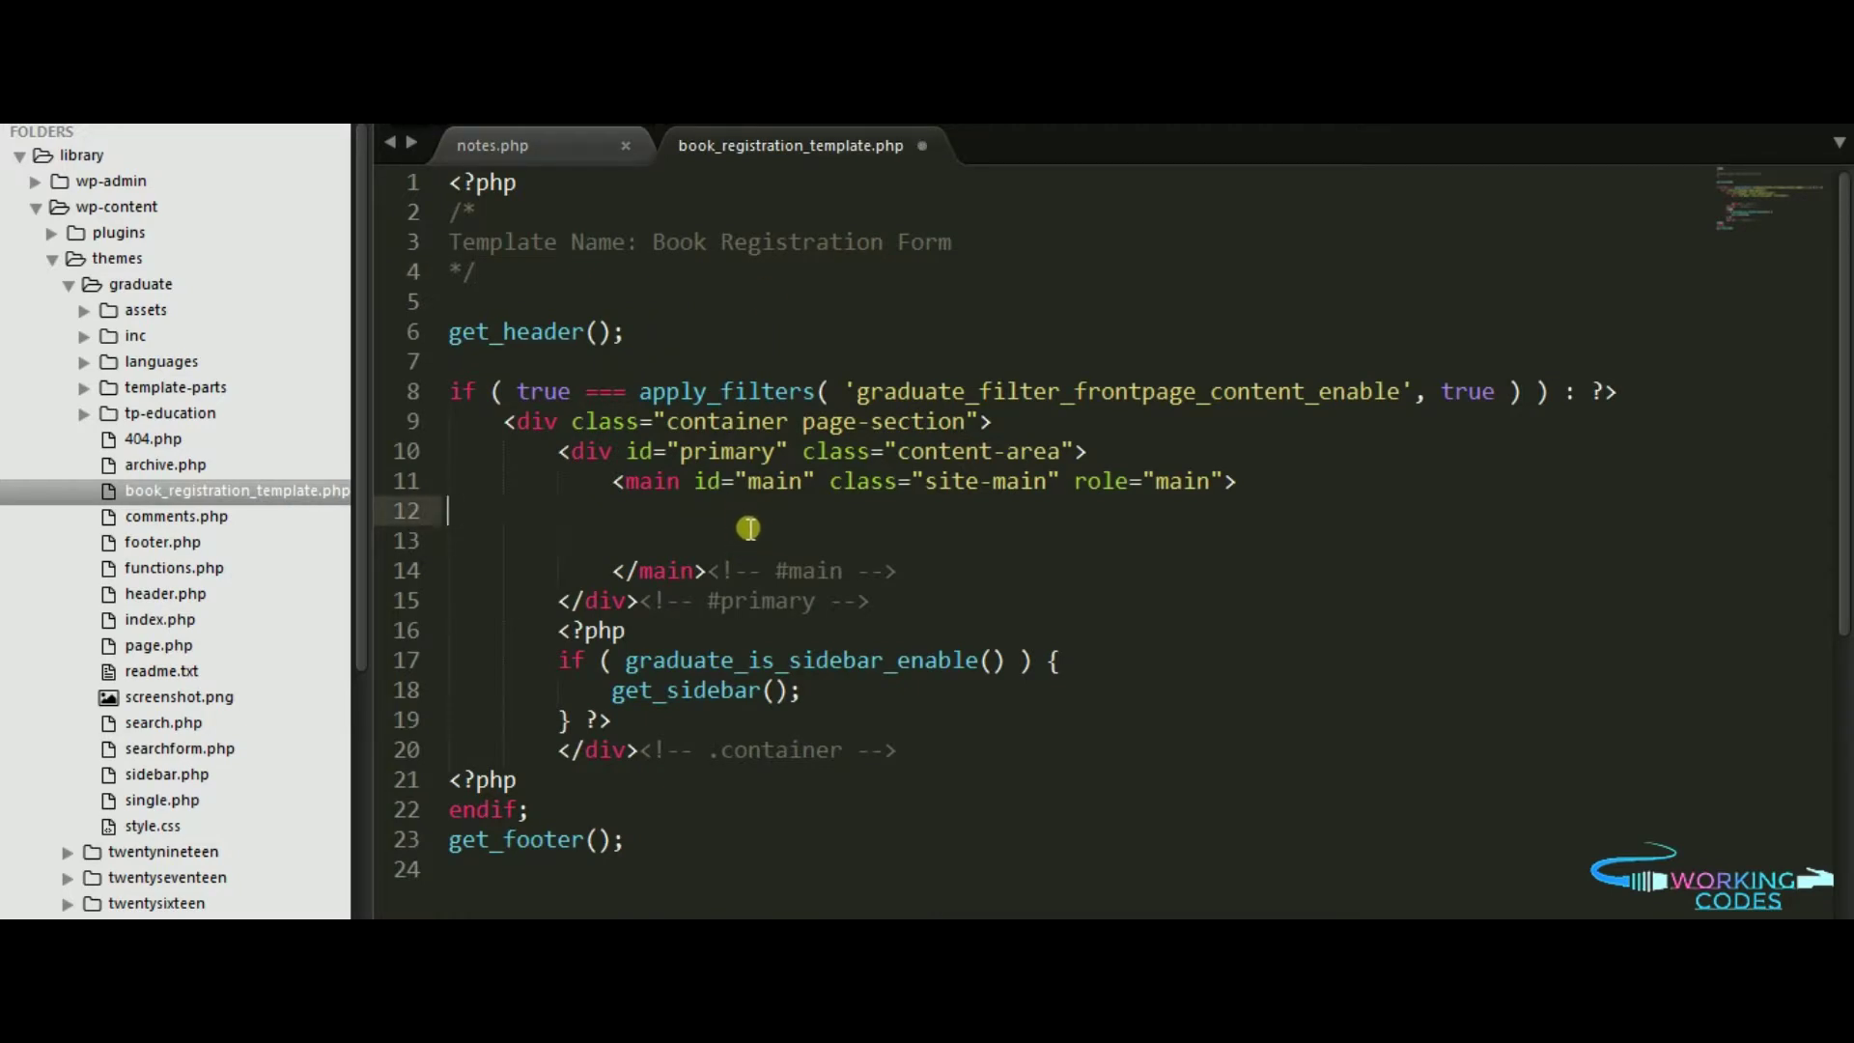
pyautogui.hotkey('ctrl', 'v')
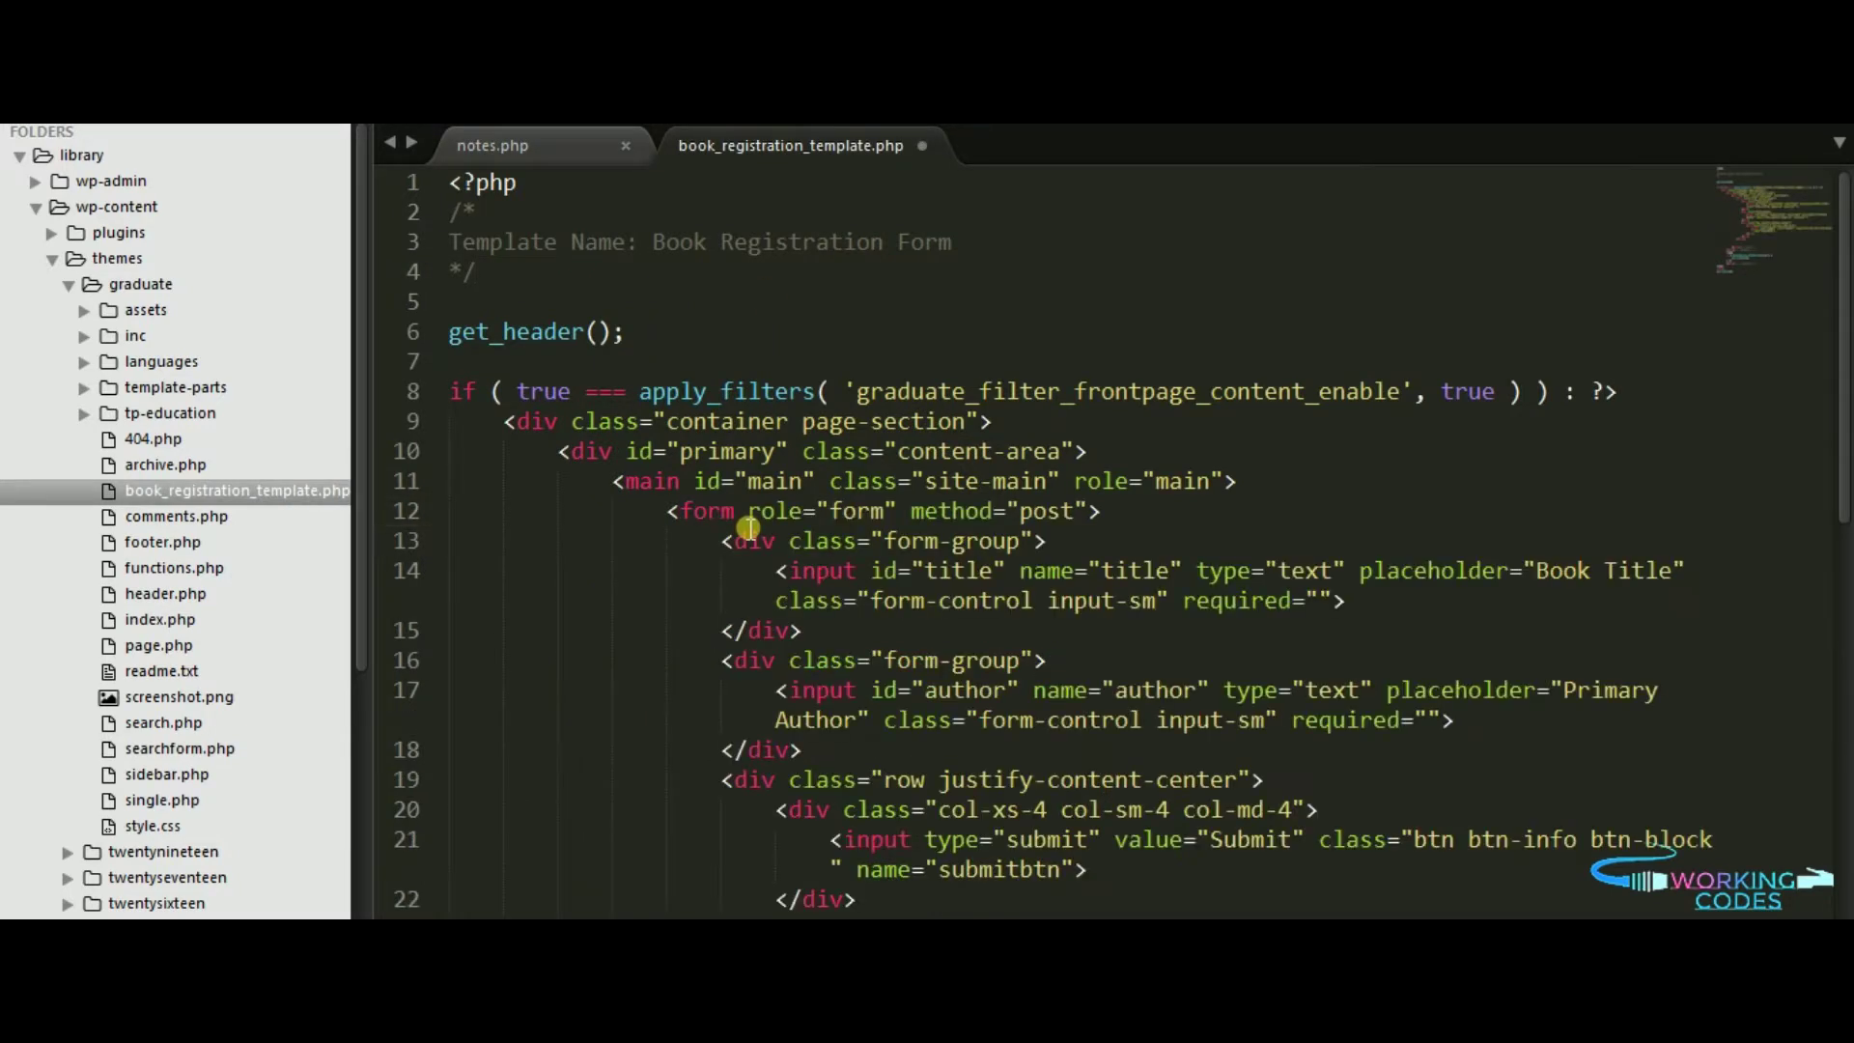
pyautogui.scroll(-2, 752, 528)
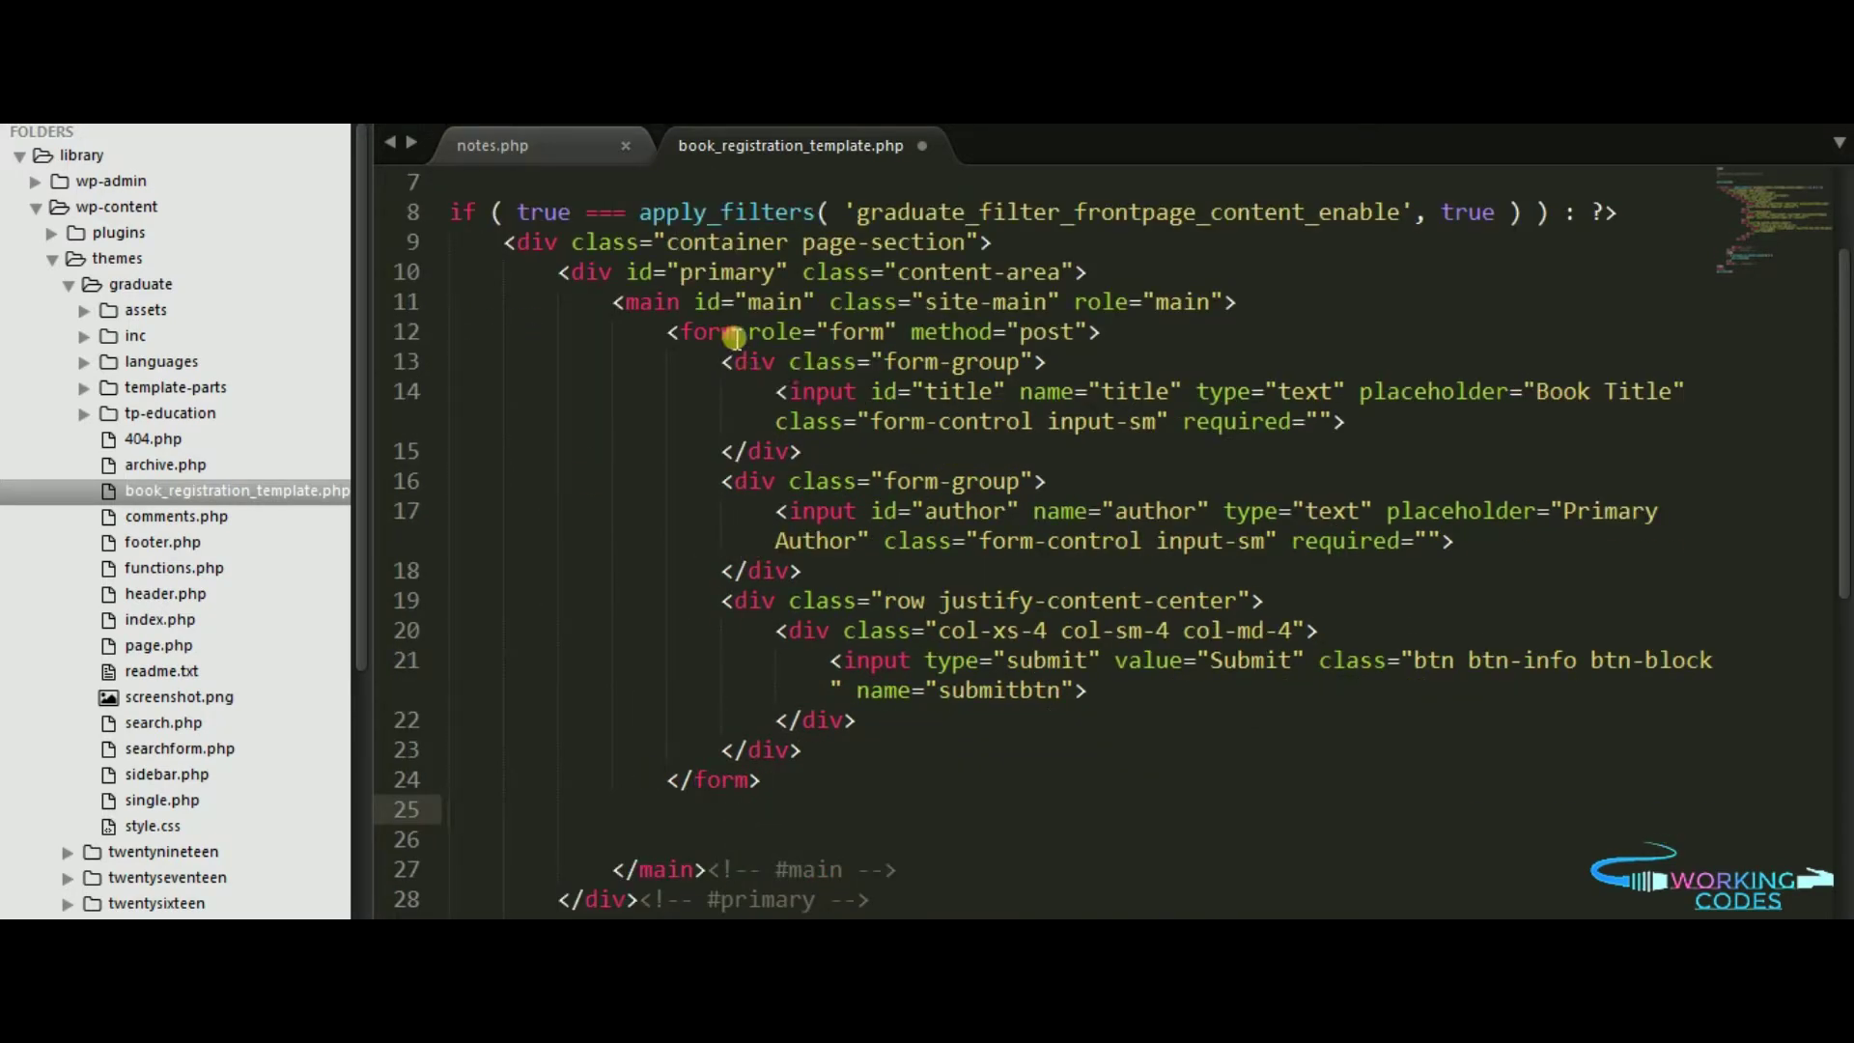
# Step: Check the form's title, author and submitbtn field names, then go back to notes.php
pyautogui.doubleClick(713, 332)
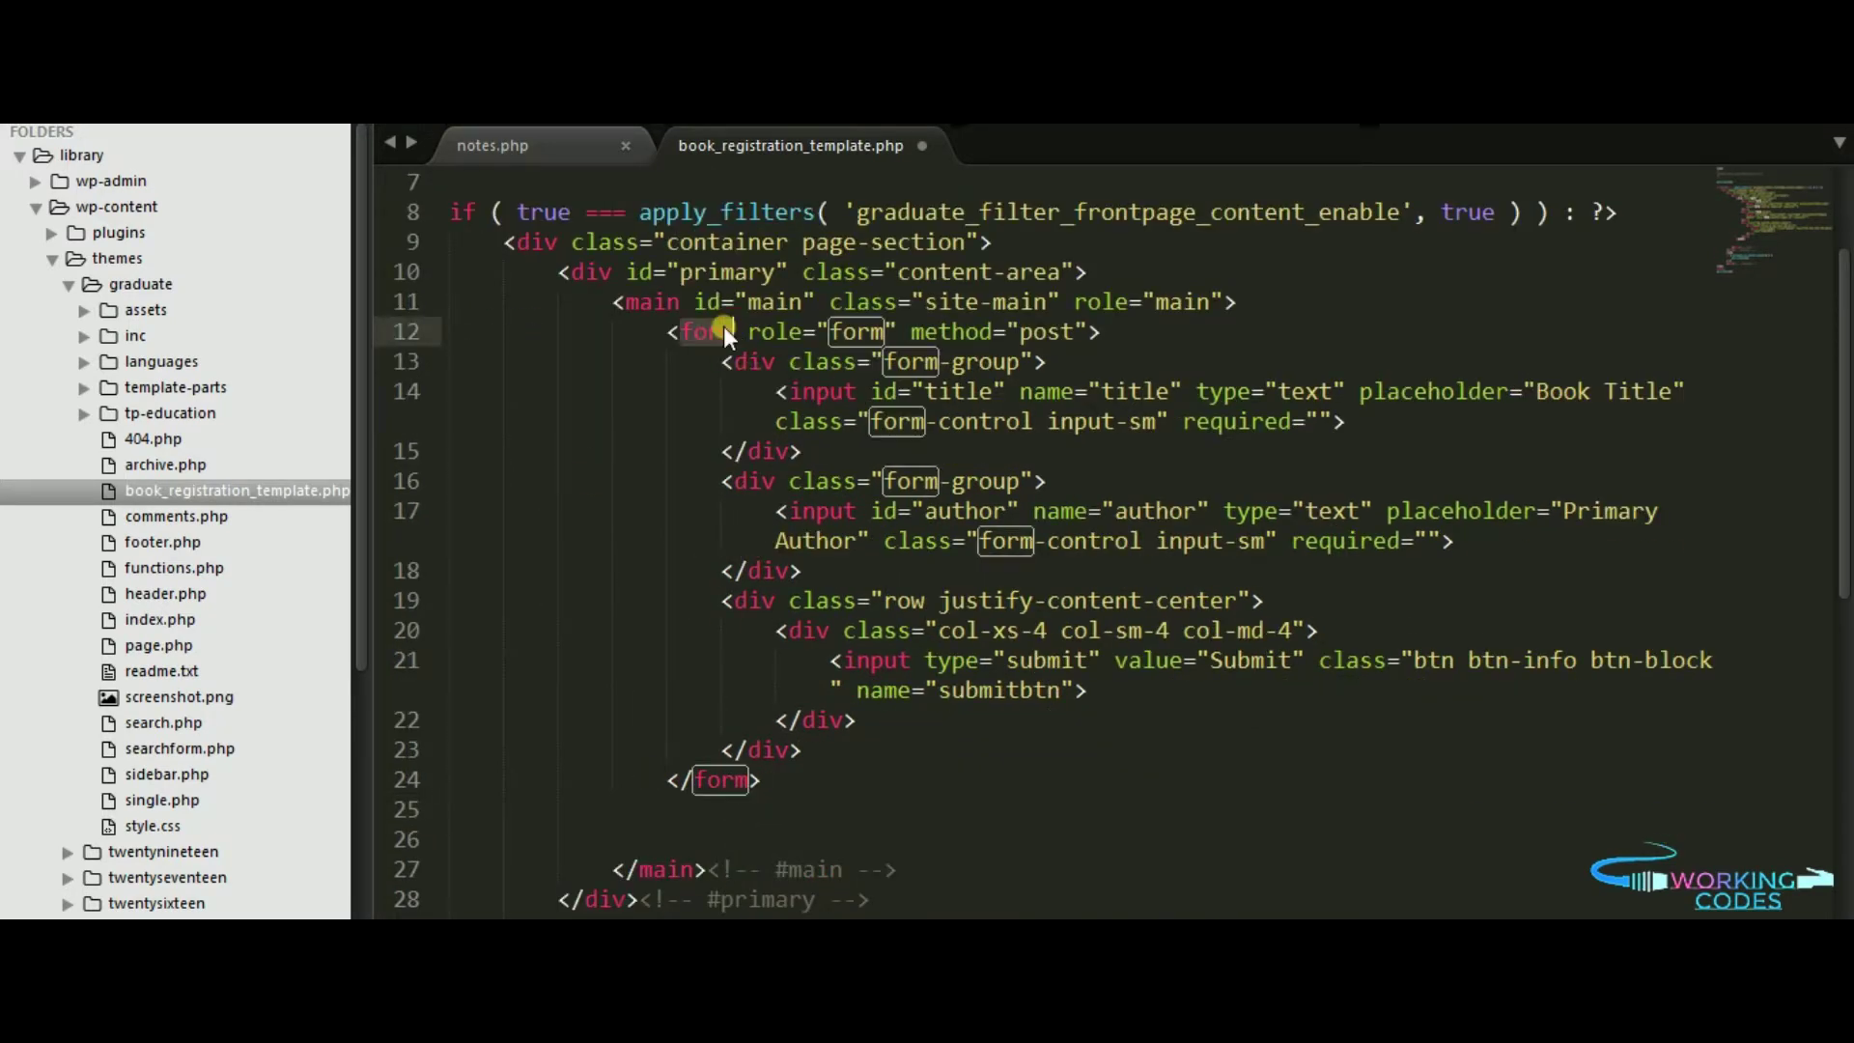
pyautogui.doubleClick(1144, 391)
pyautogui.doubleClick(1176, 515)
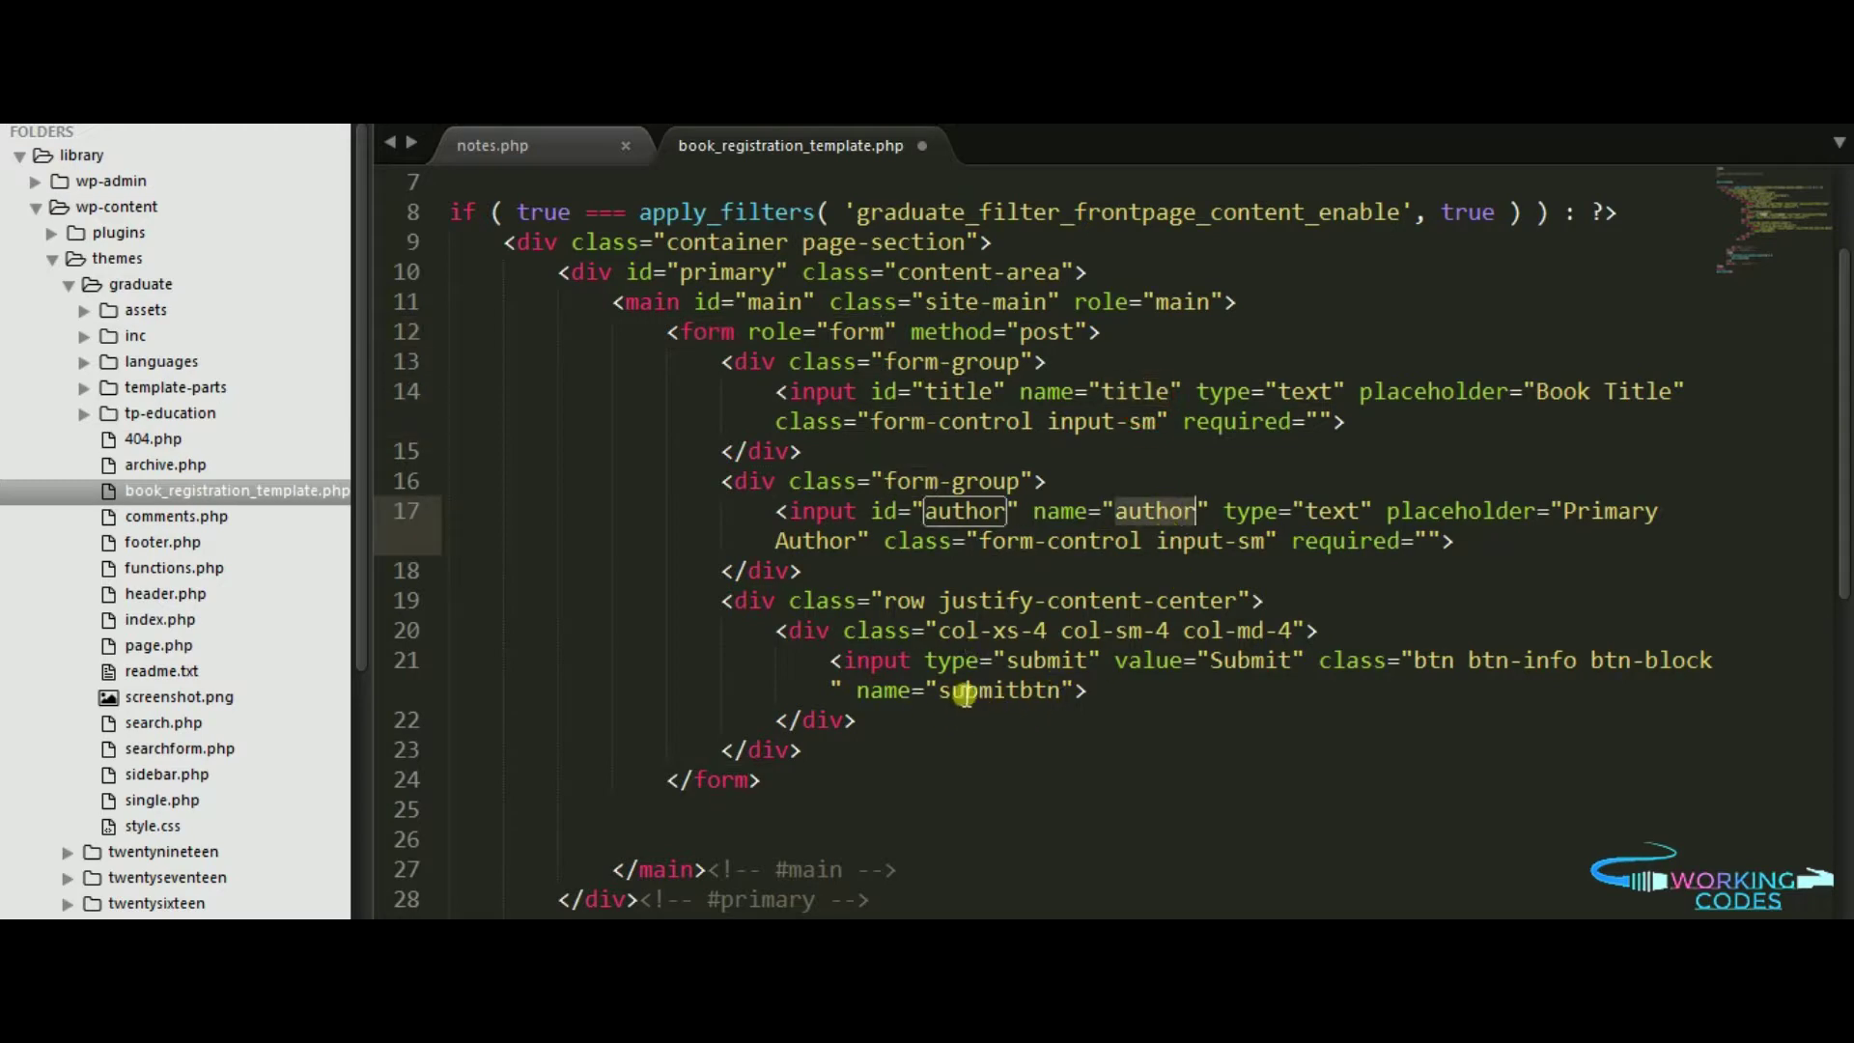
pyautogui.moveTo(942, 693); pyautogui.dragTo(1065, 694)
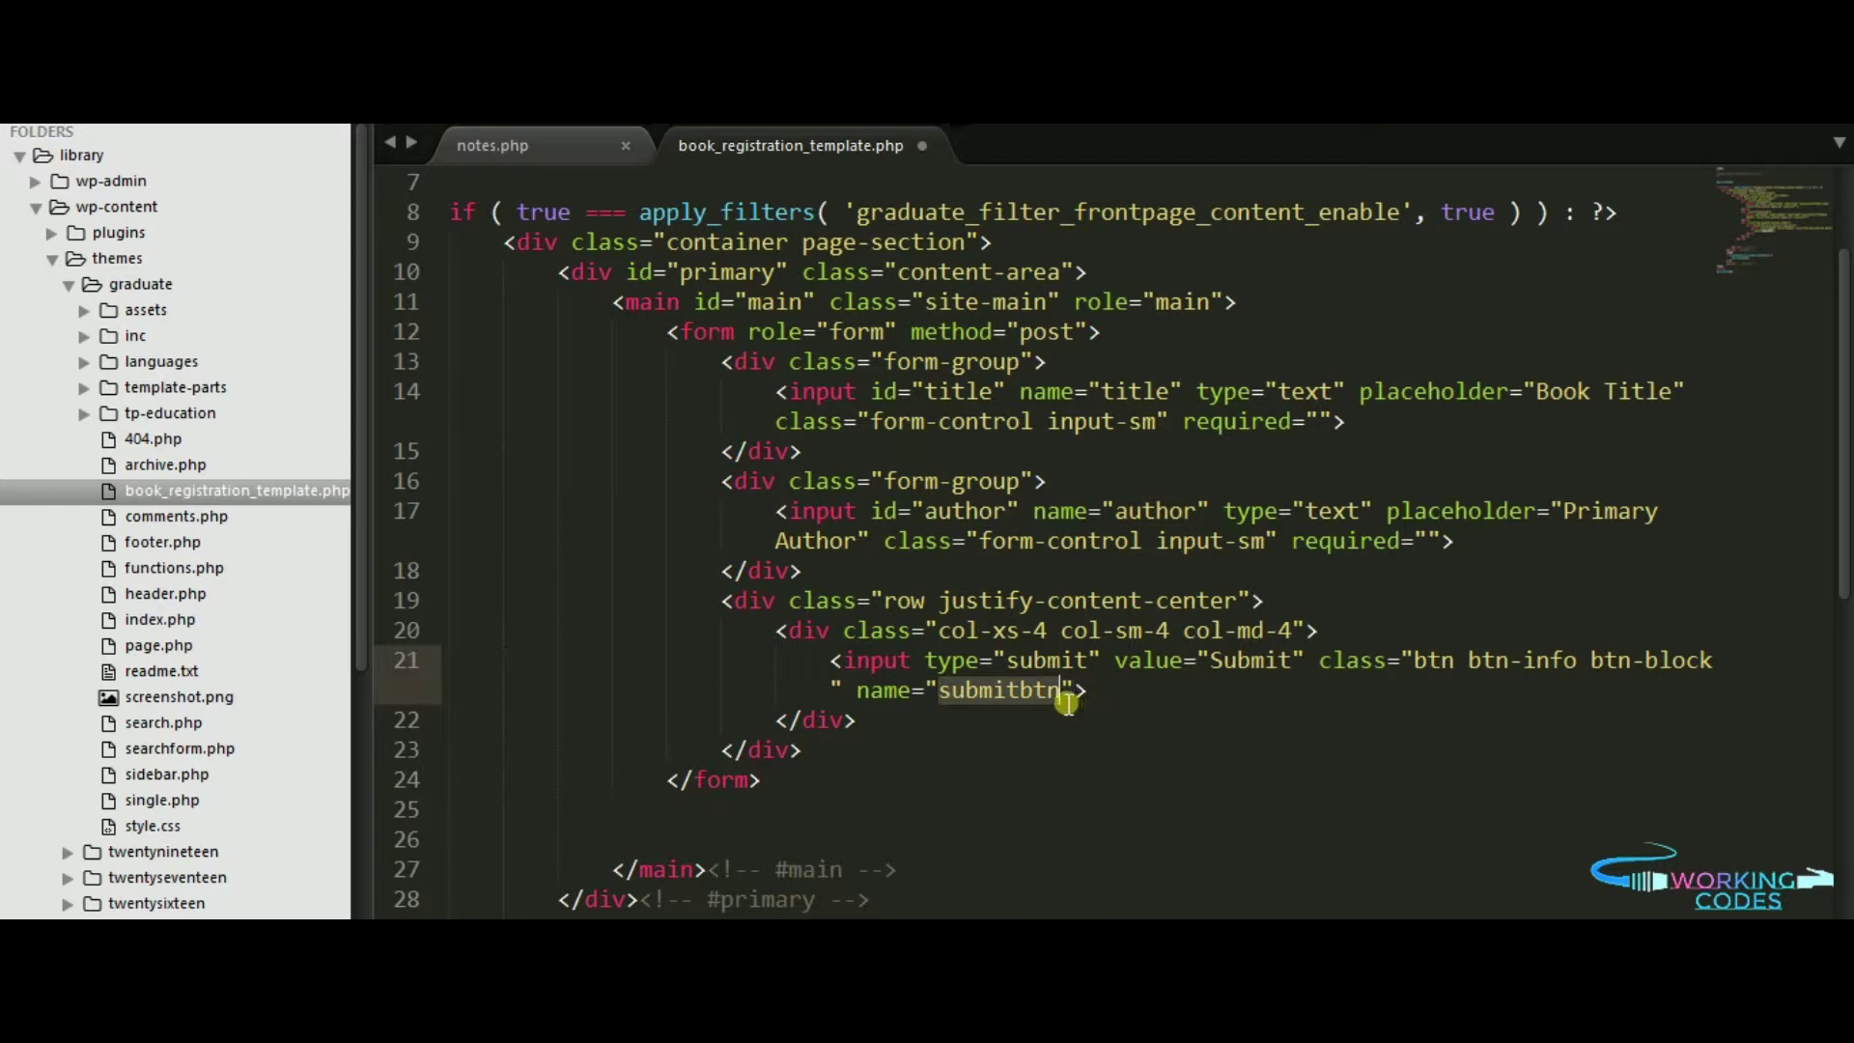
pyautogui.click(1064, 724)
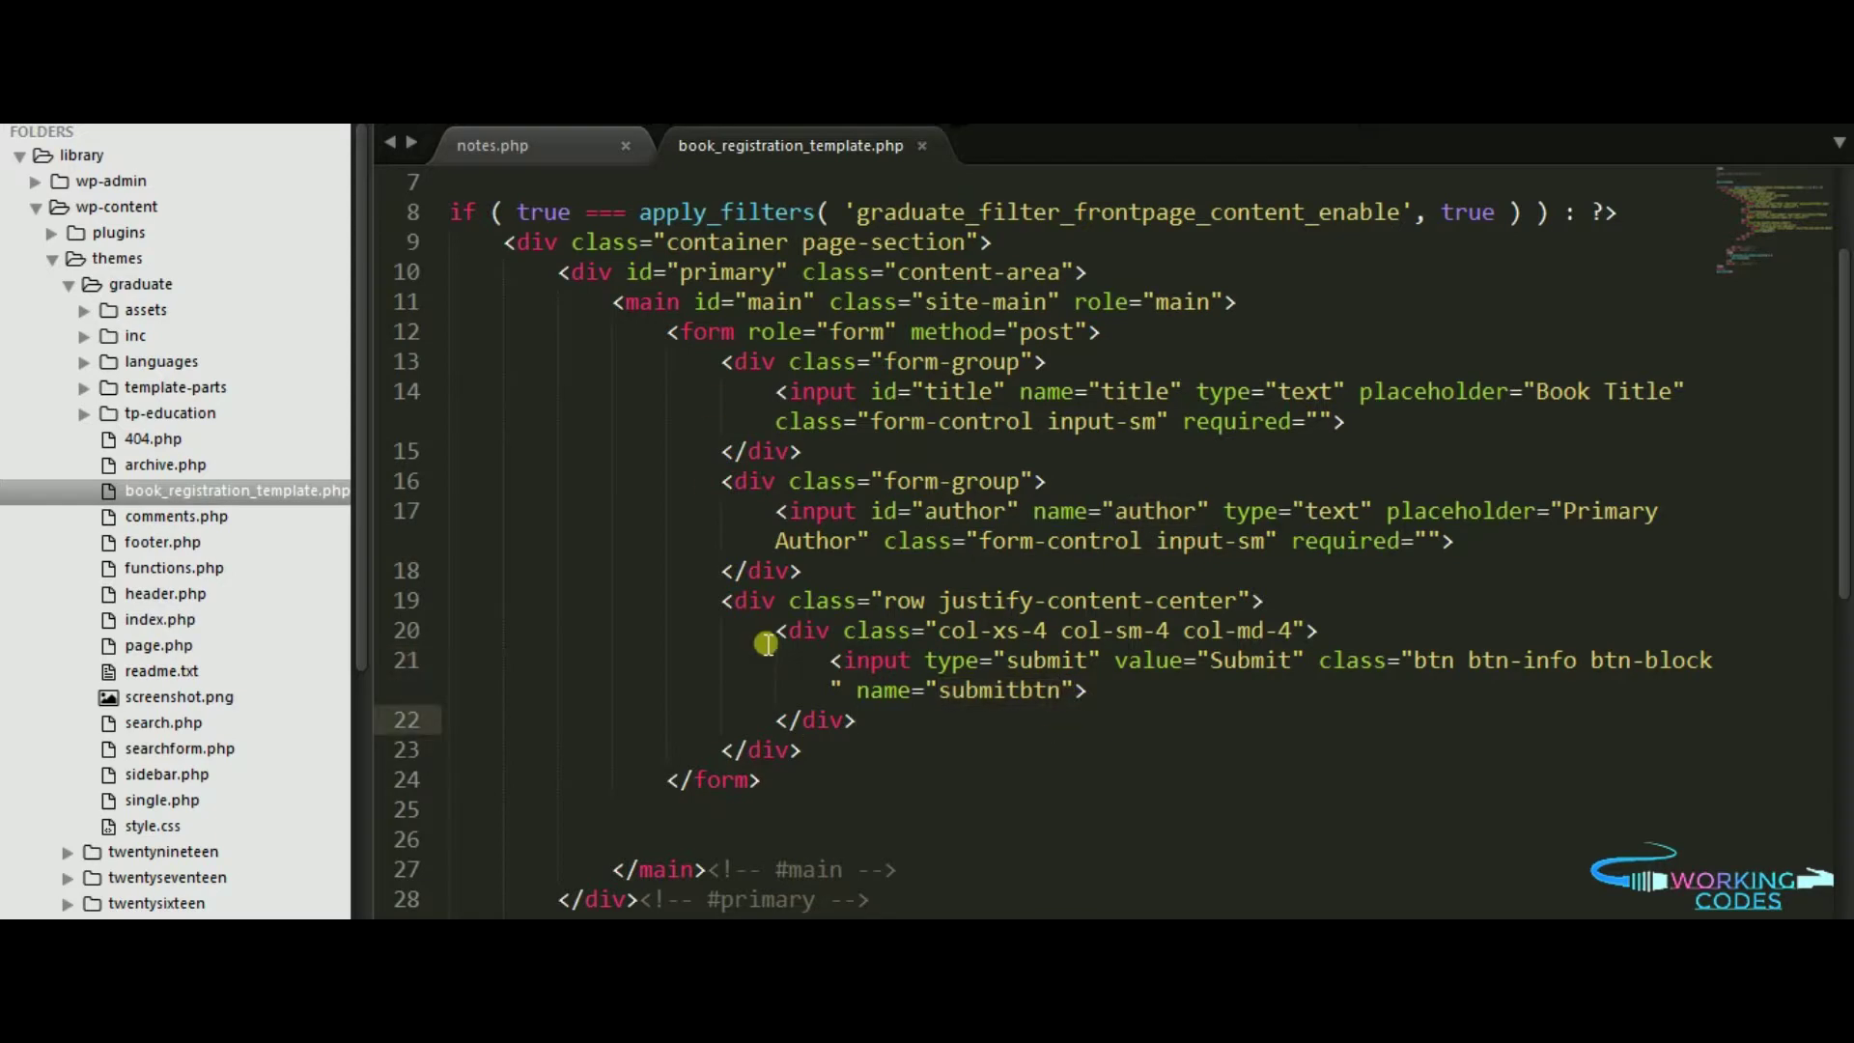
pyautogui.click(539, 142)
pyautogui.scroll(-1, 859, 719)
pyautogui.scroll(-3, 859, 718)
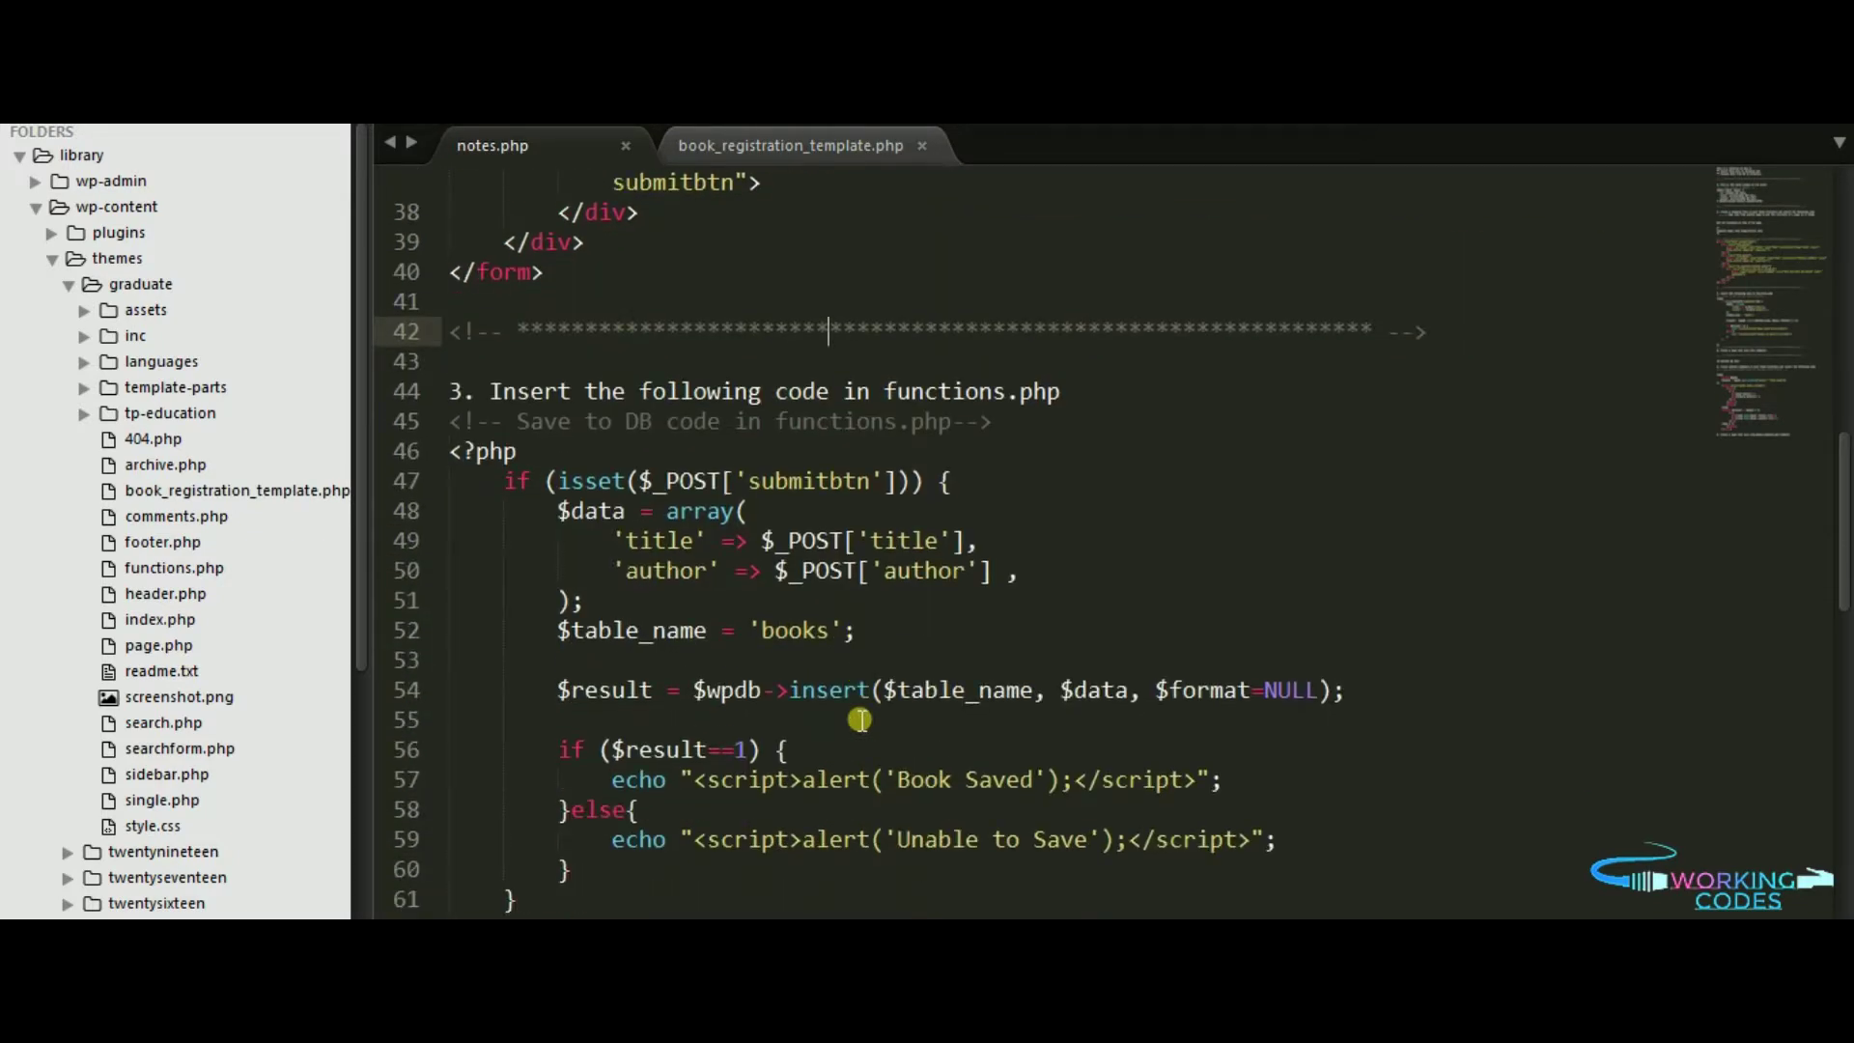
pyautogui.scroll(-2, 725, 638)
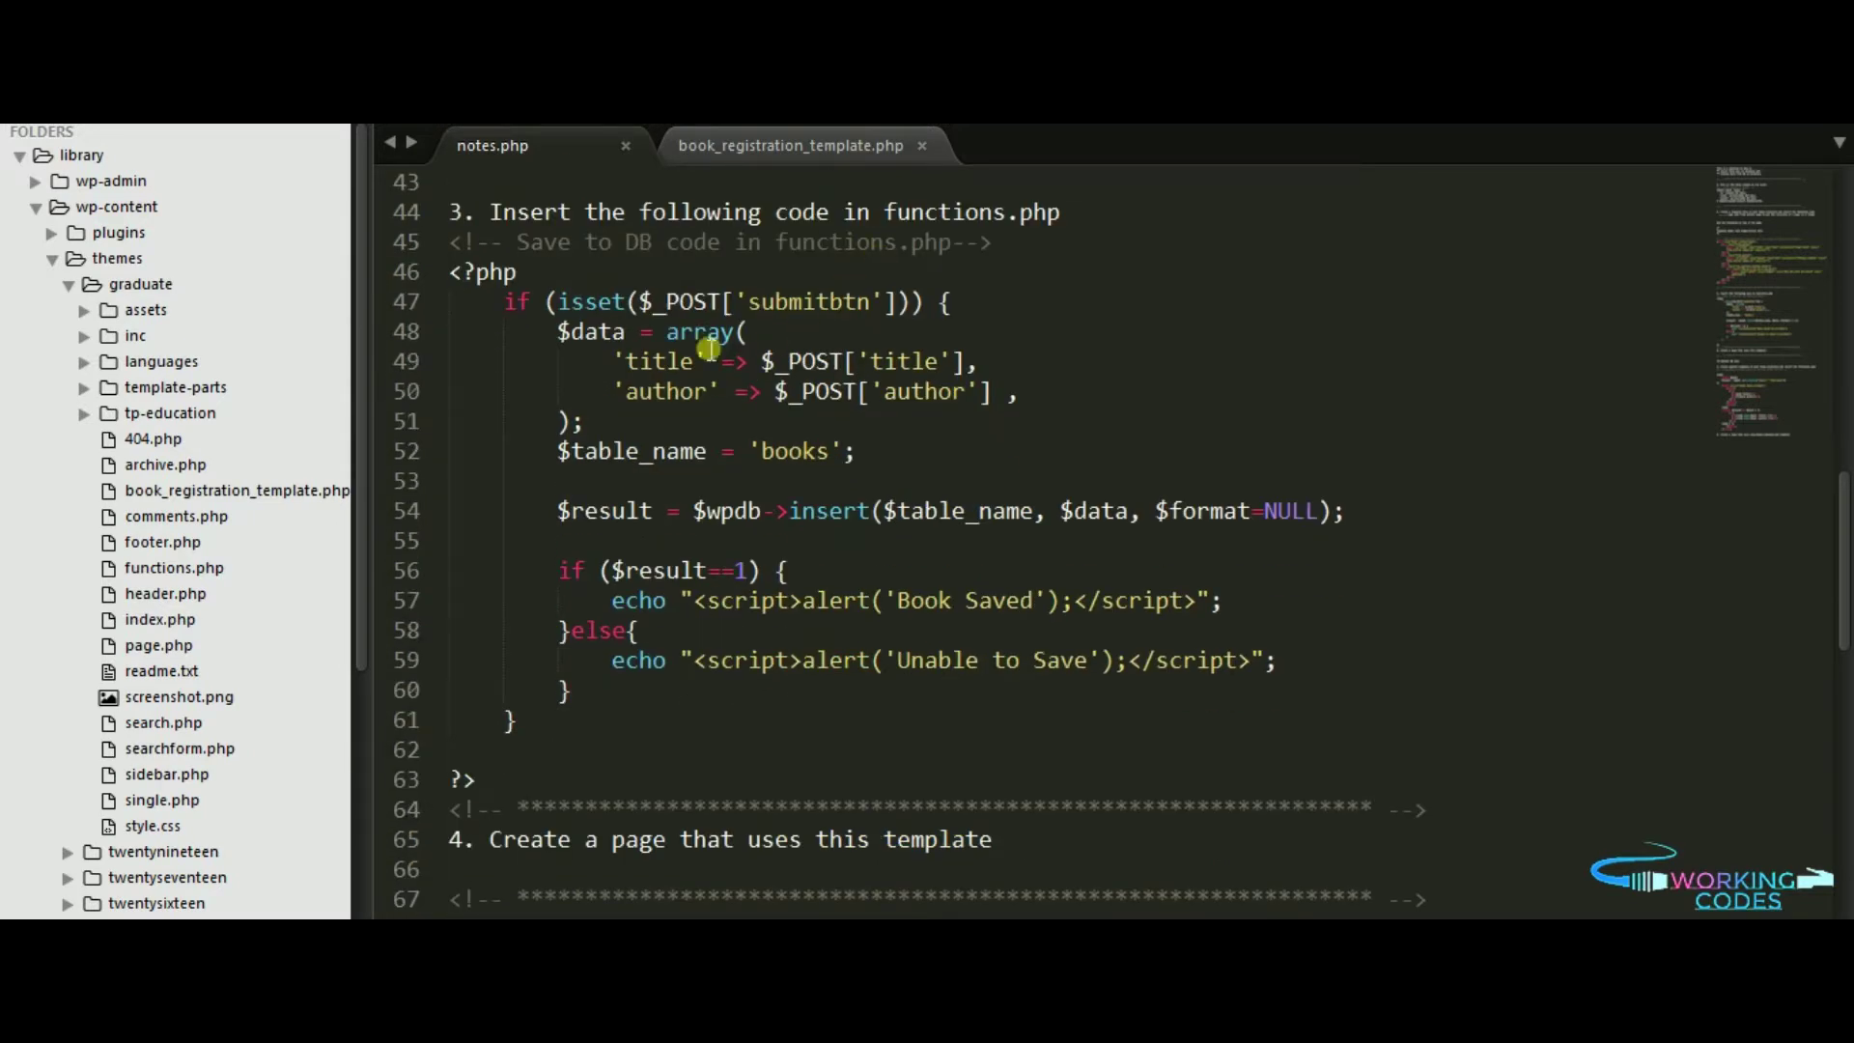
# Step: Read through the isset submit check, the title/author data array and the books table insert call
pyautogui.click(629, 301)
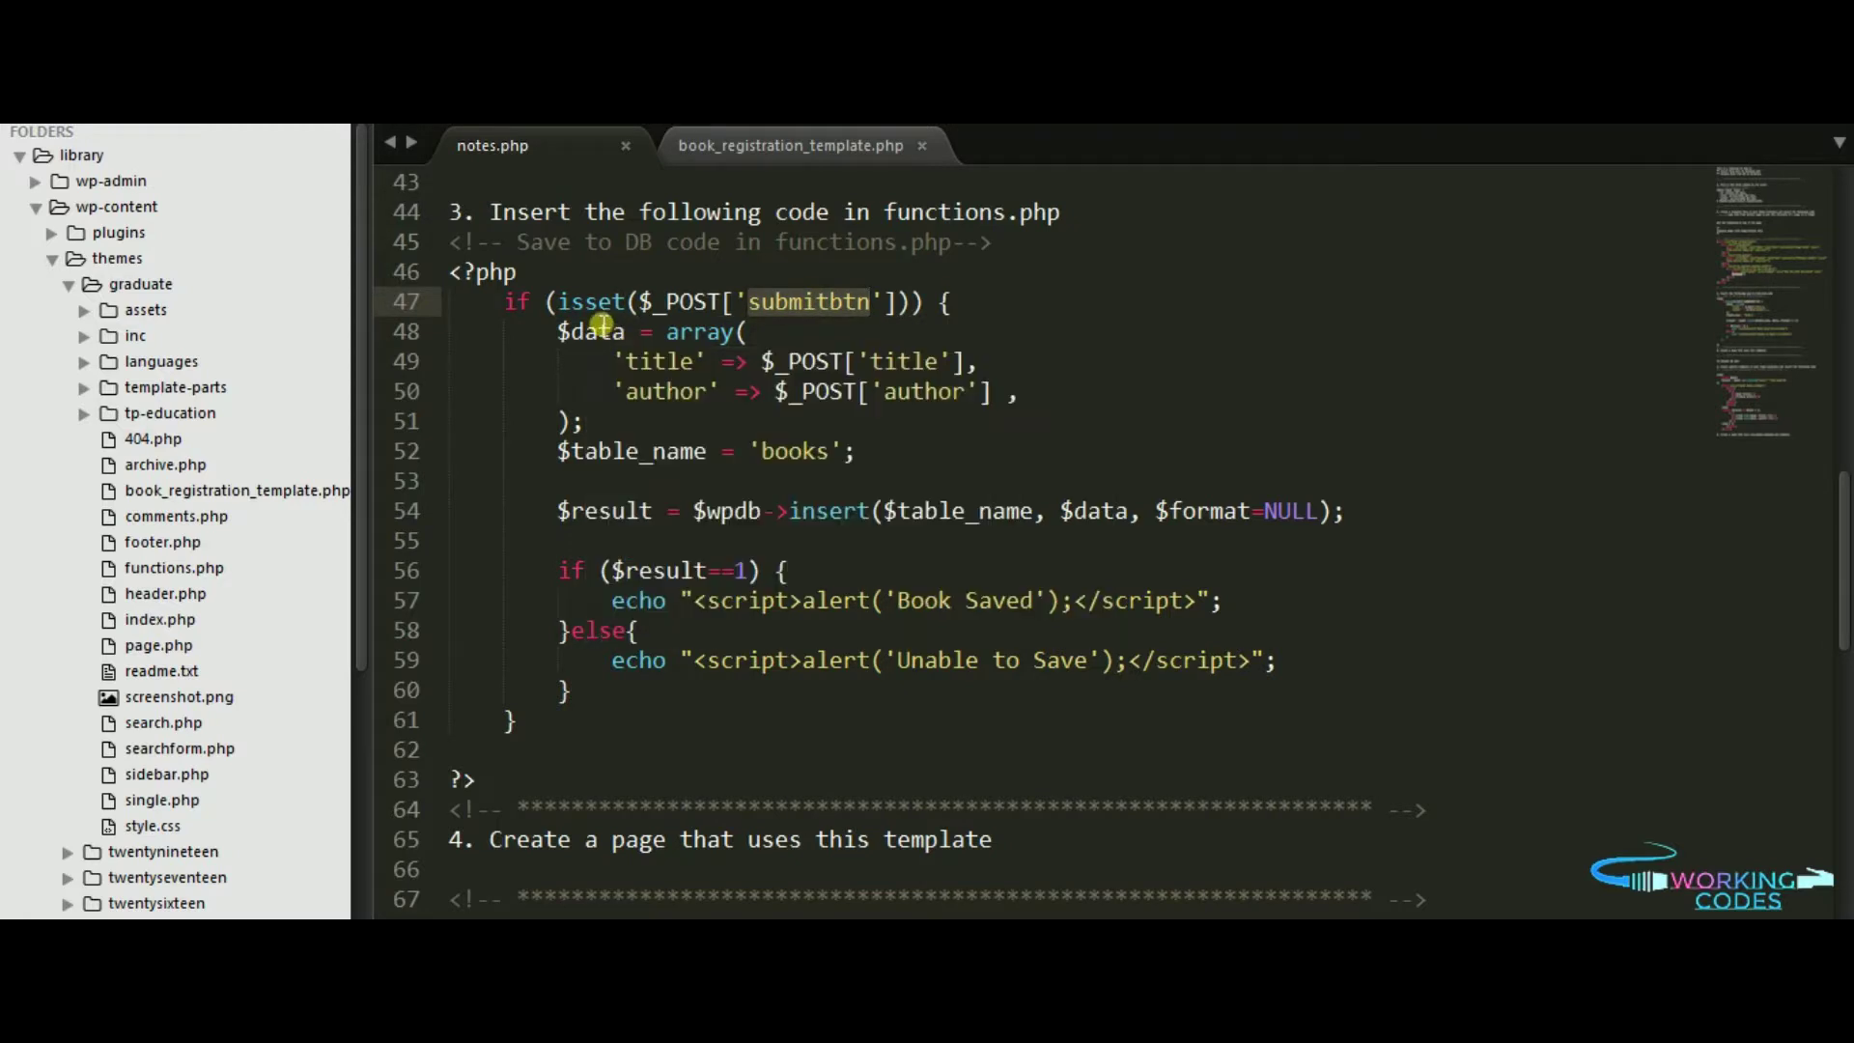
pyautogui.doubleClick(590, 305)
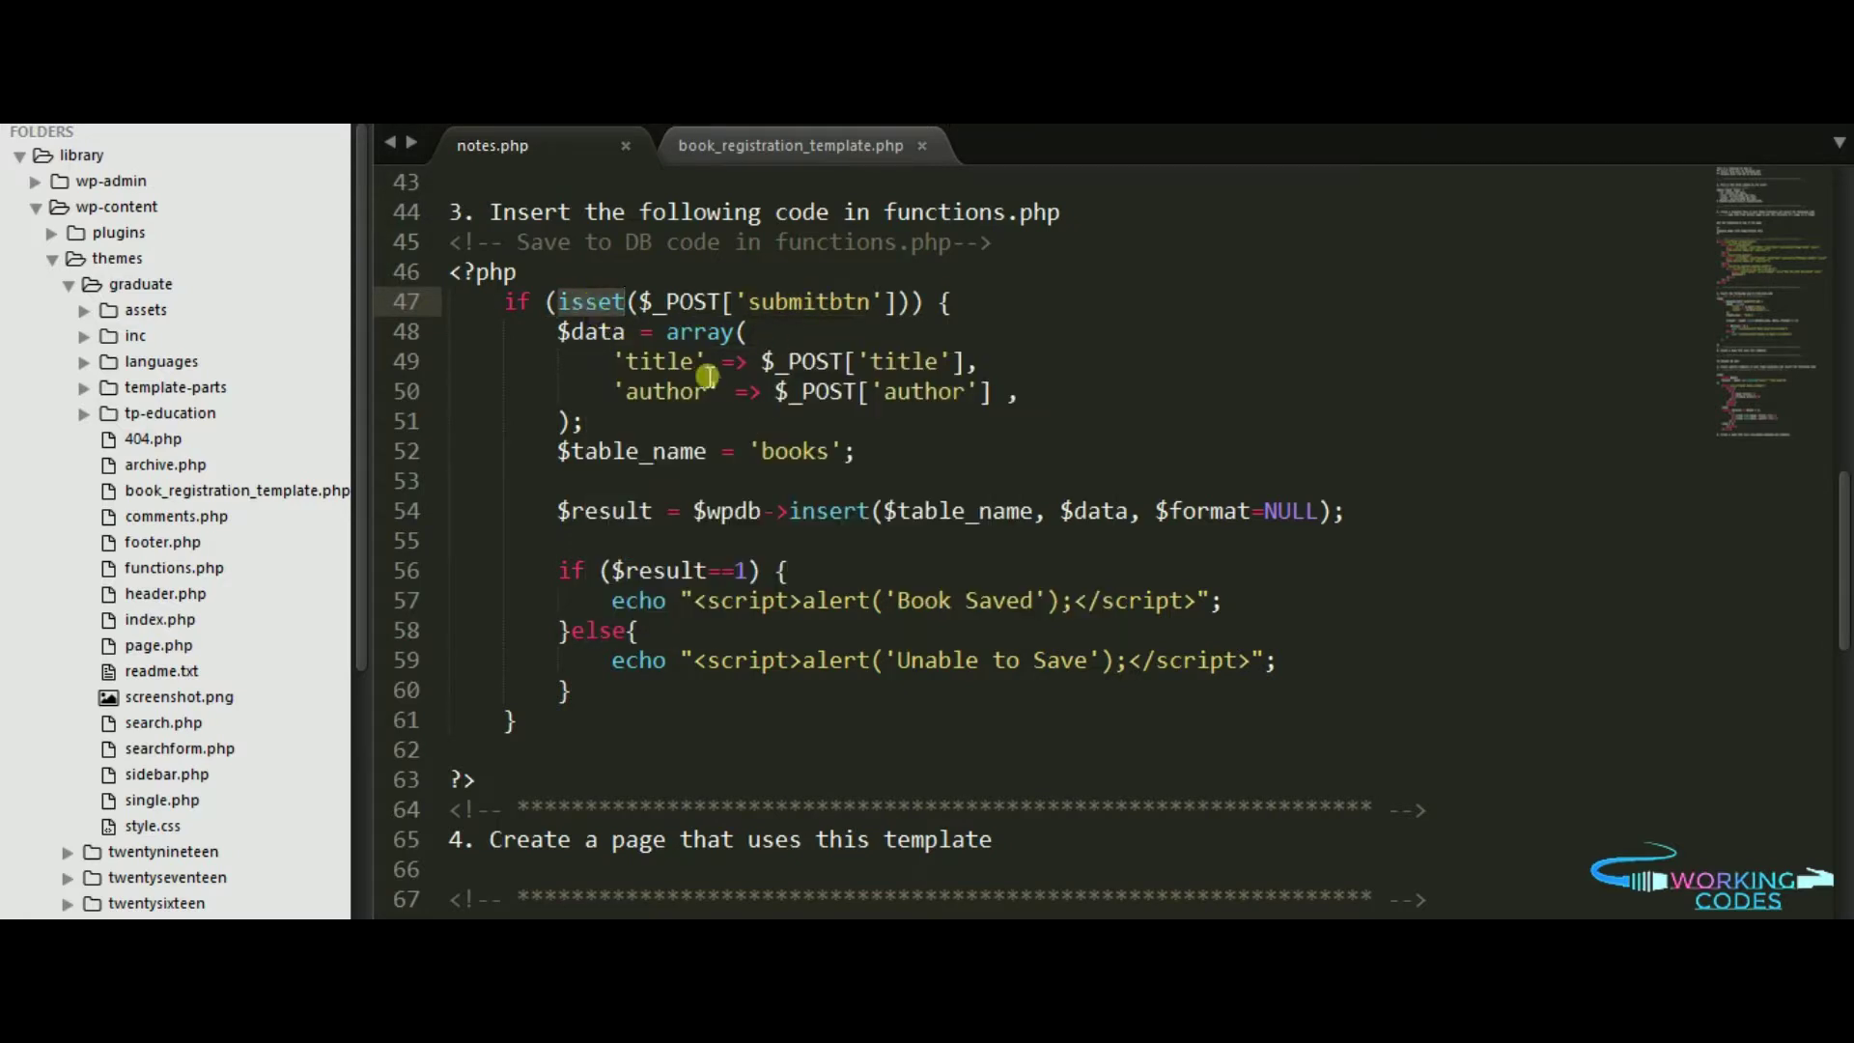
pyautogui.doubleClick(904, 363)
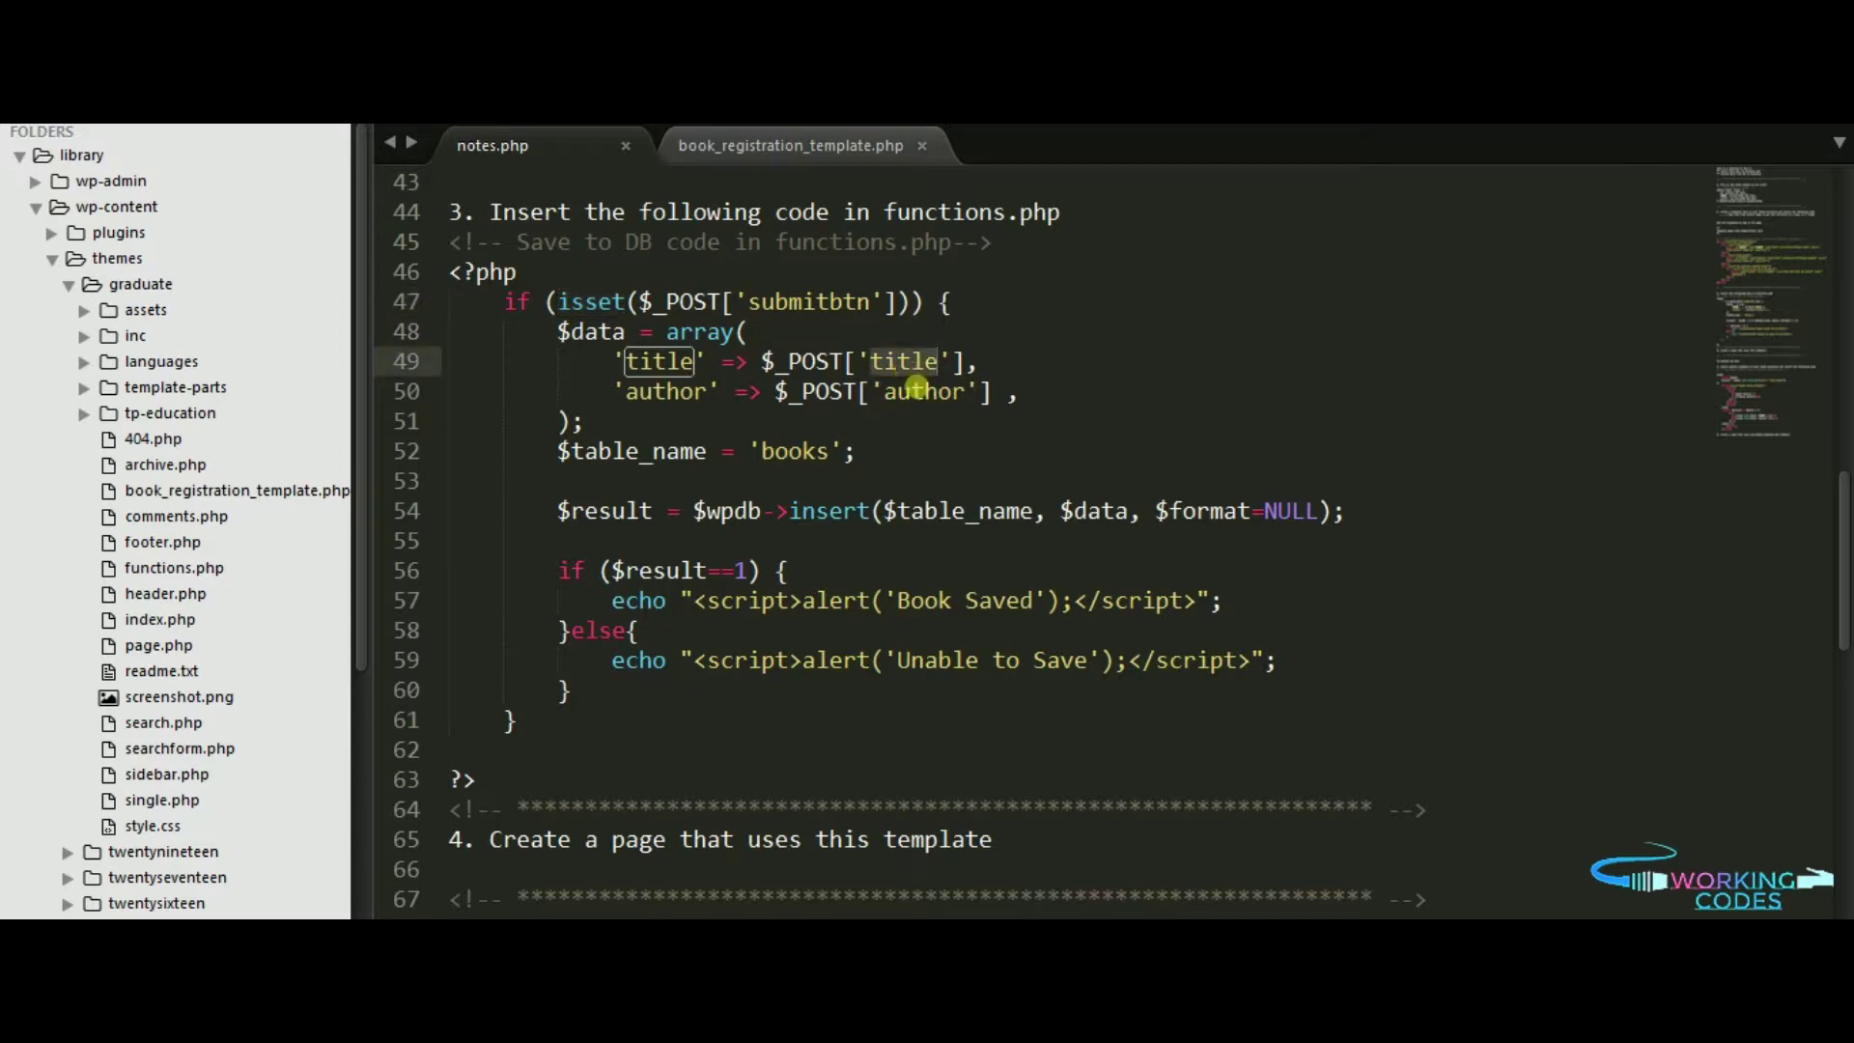
pyautogui.click(949, 391)
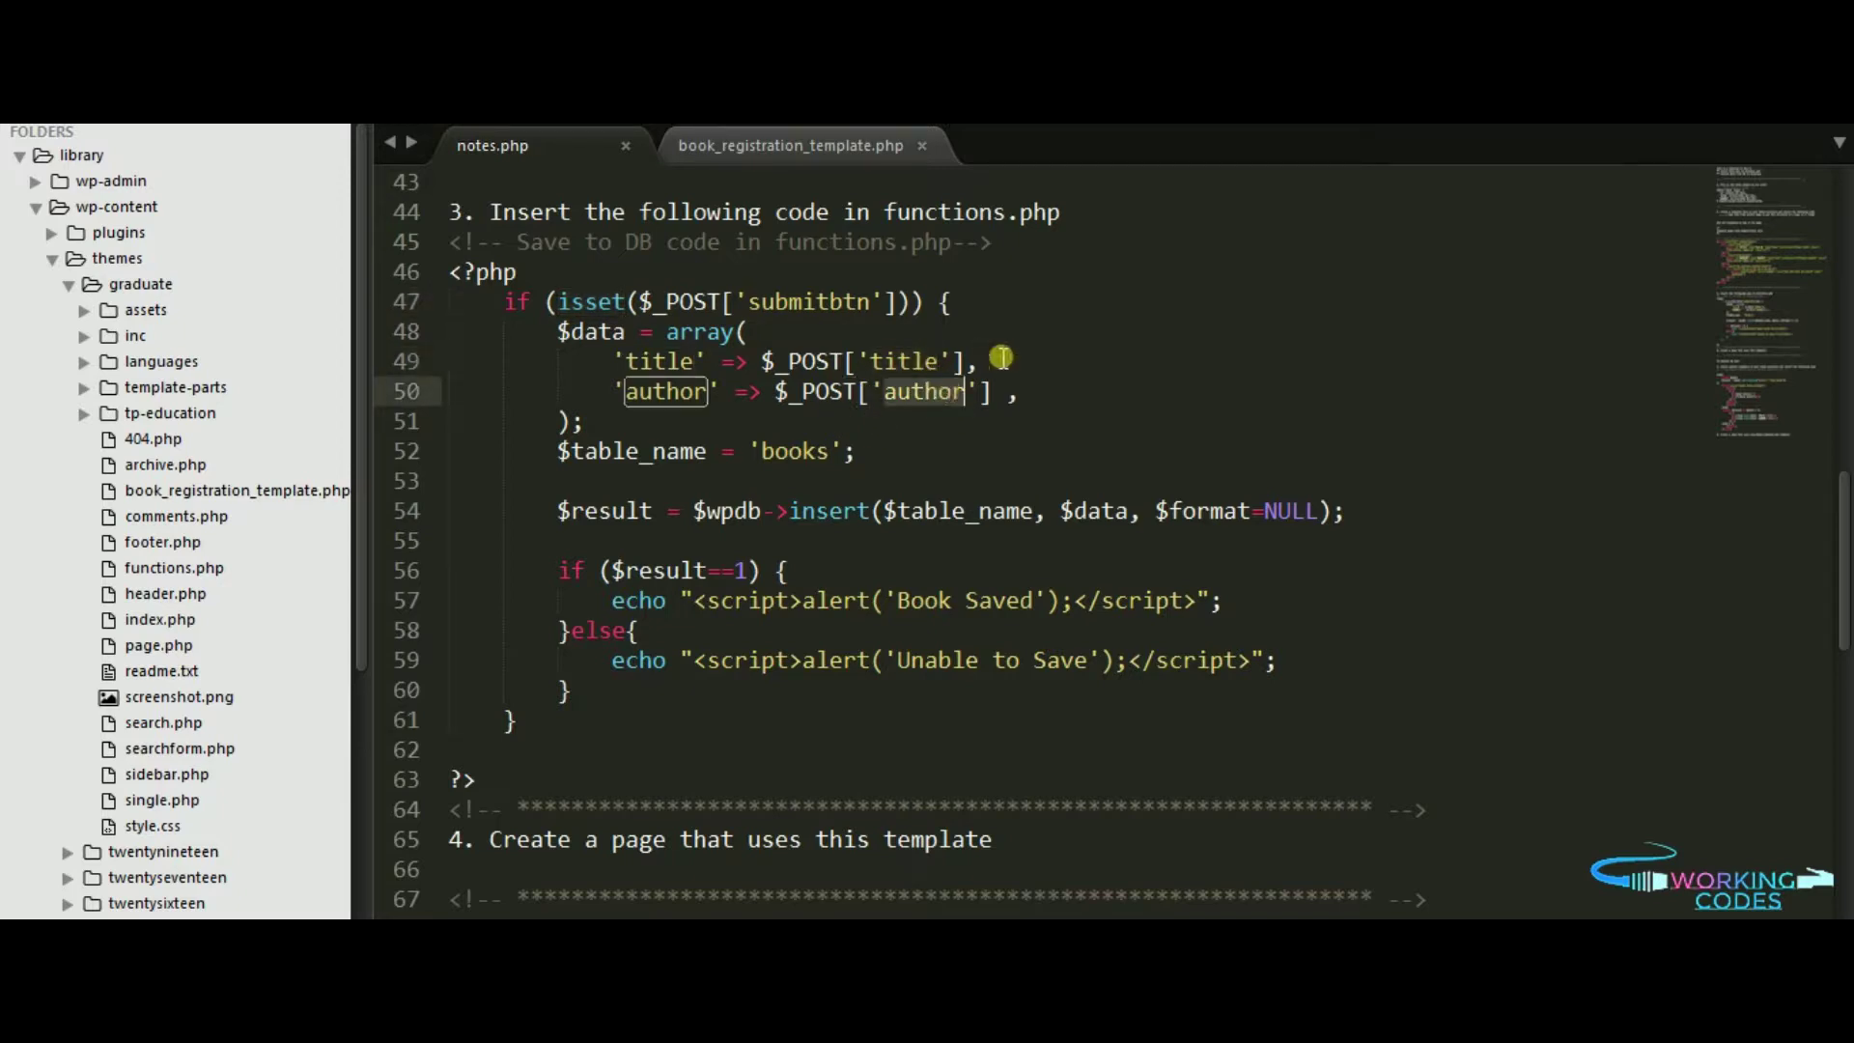
pyautogui.doubleClick(598, 331)
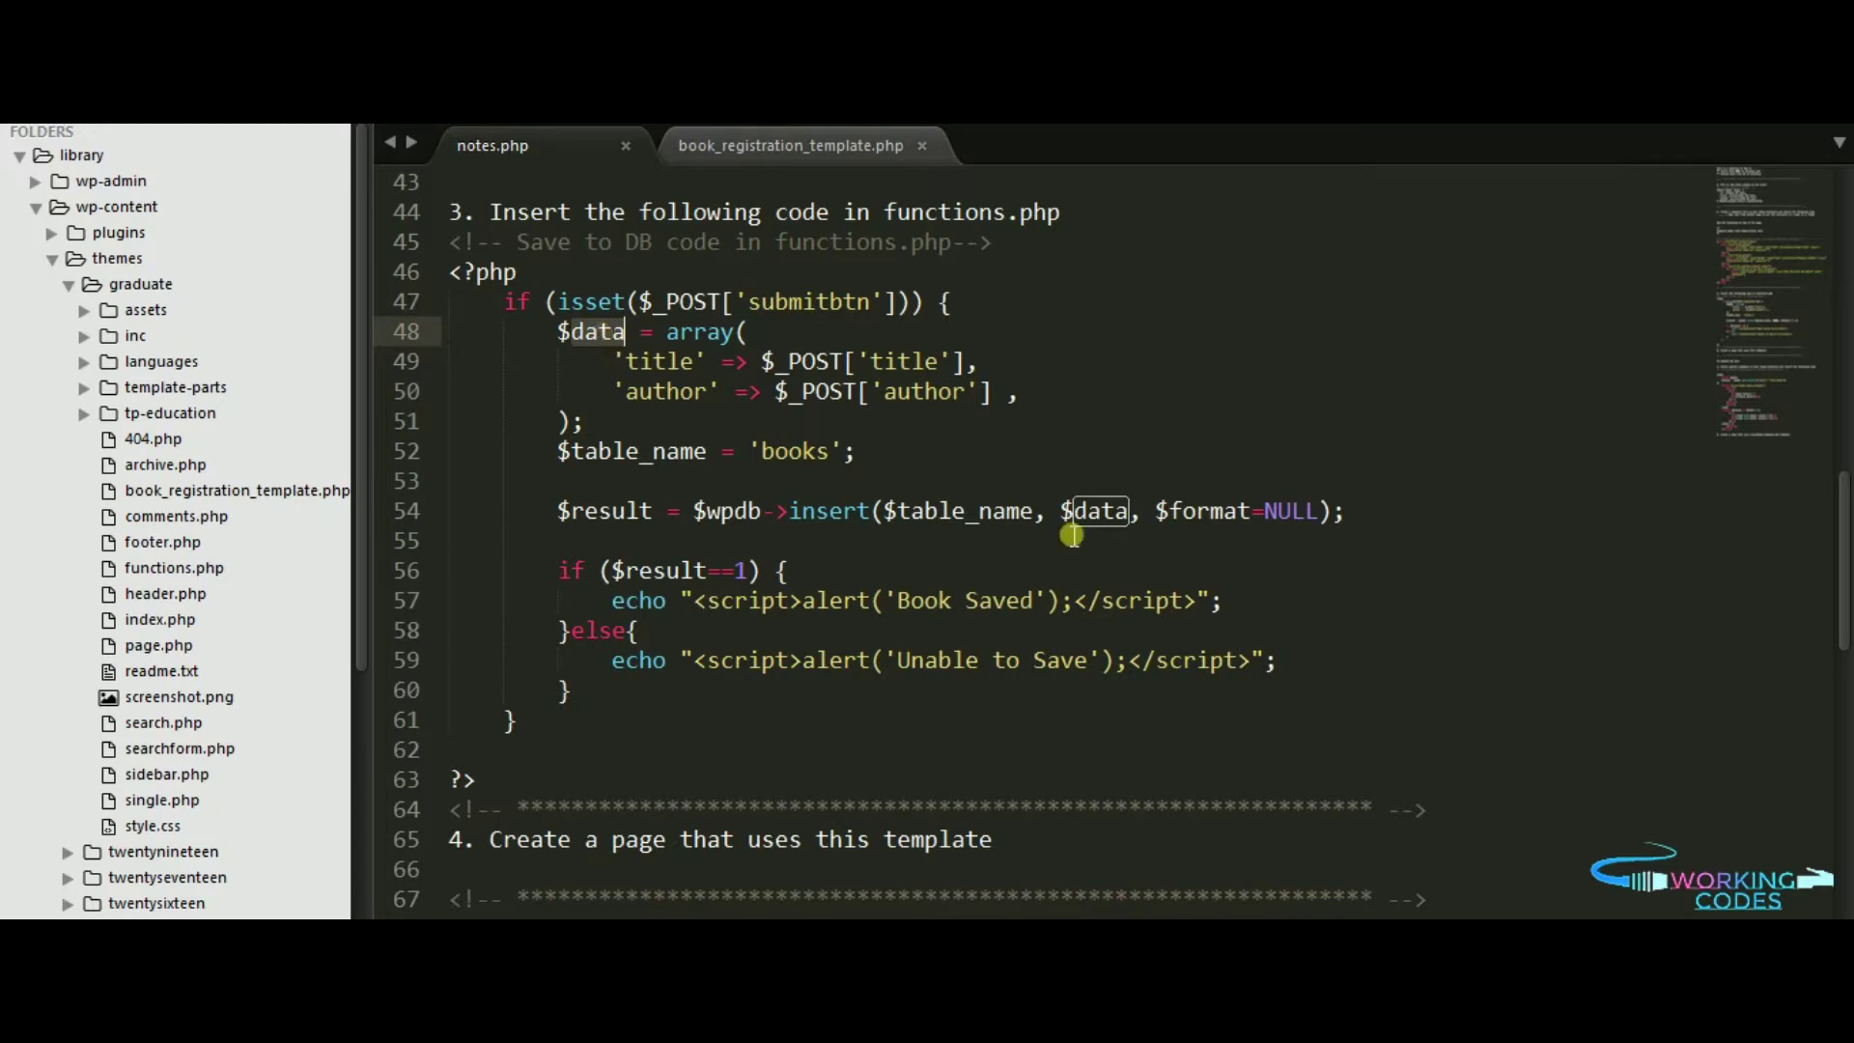
pyautogui.doubleClick(832, 510)
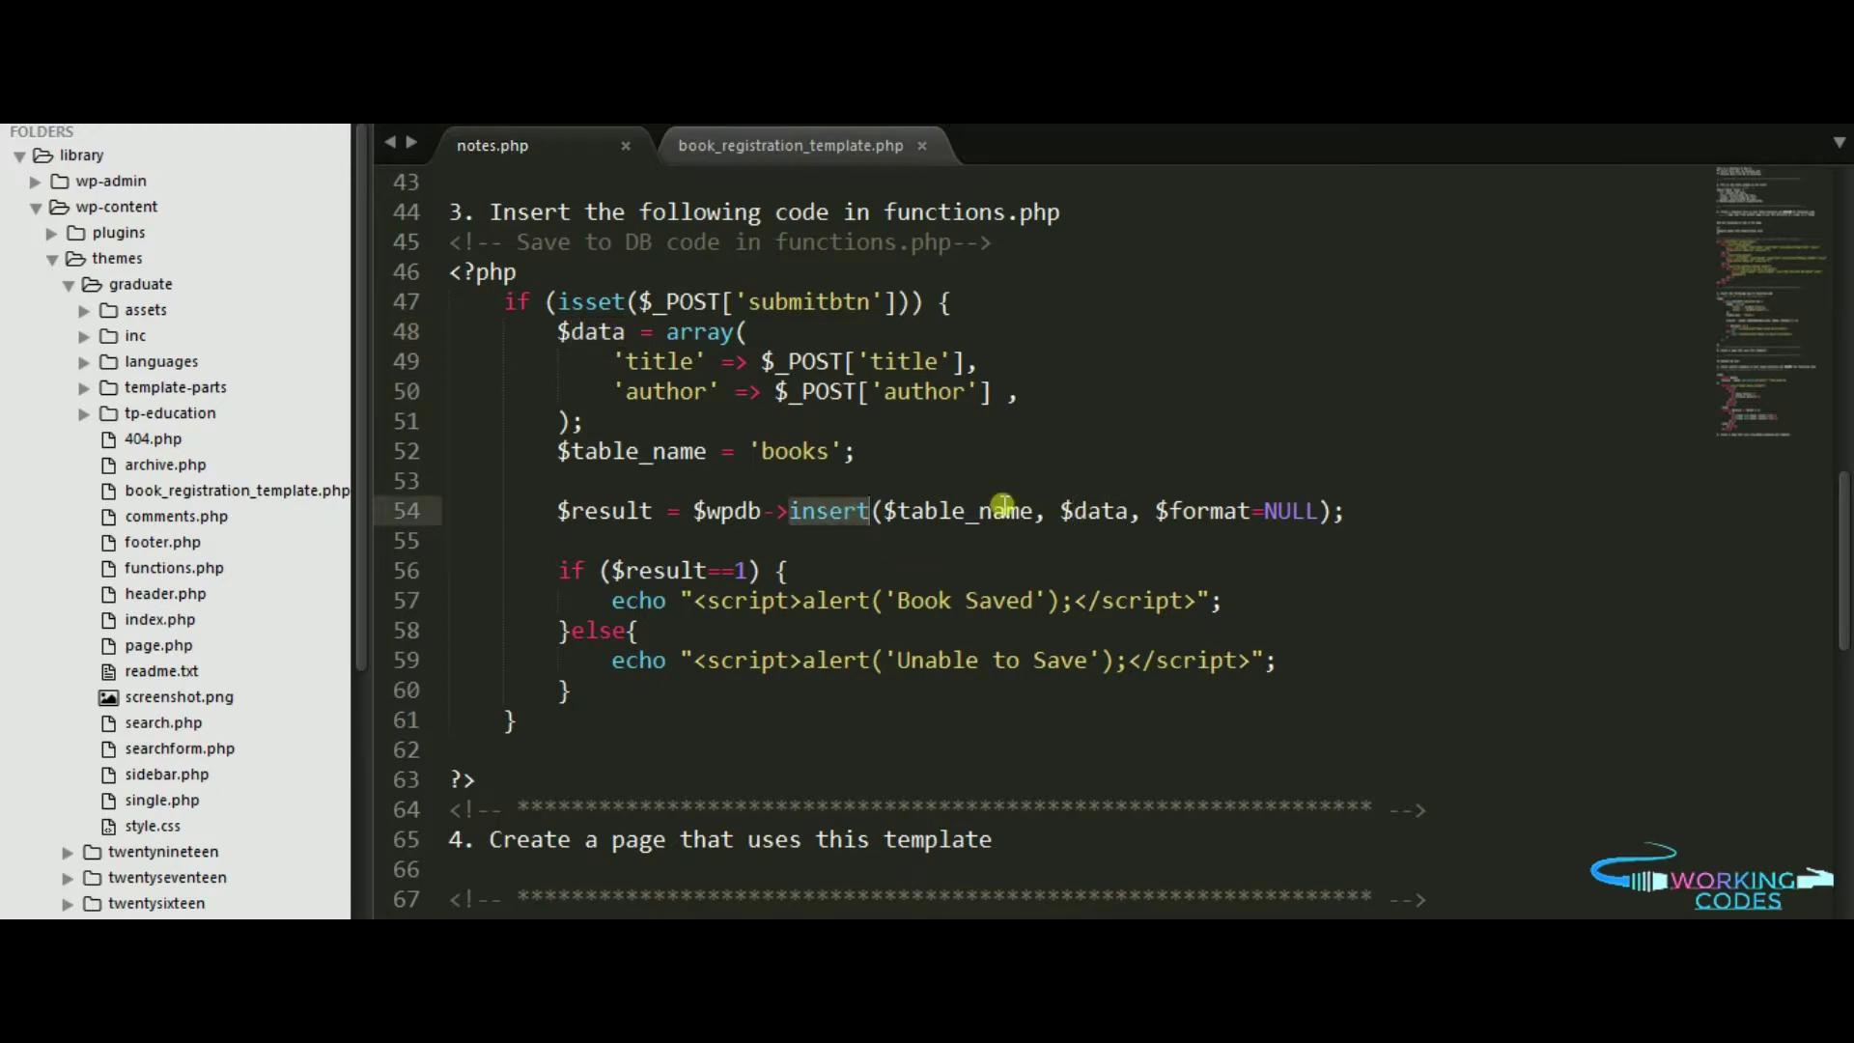
pyautogui.doubleClick(796, 452)
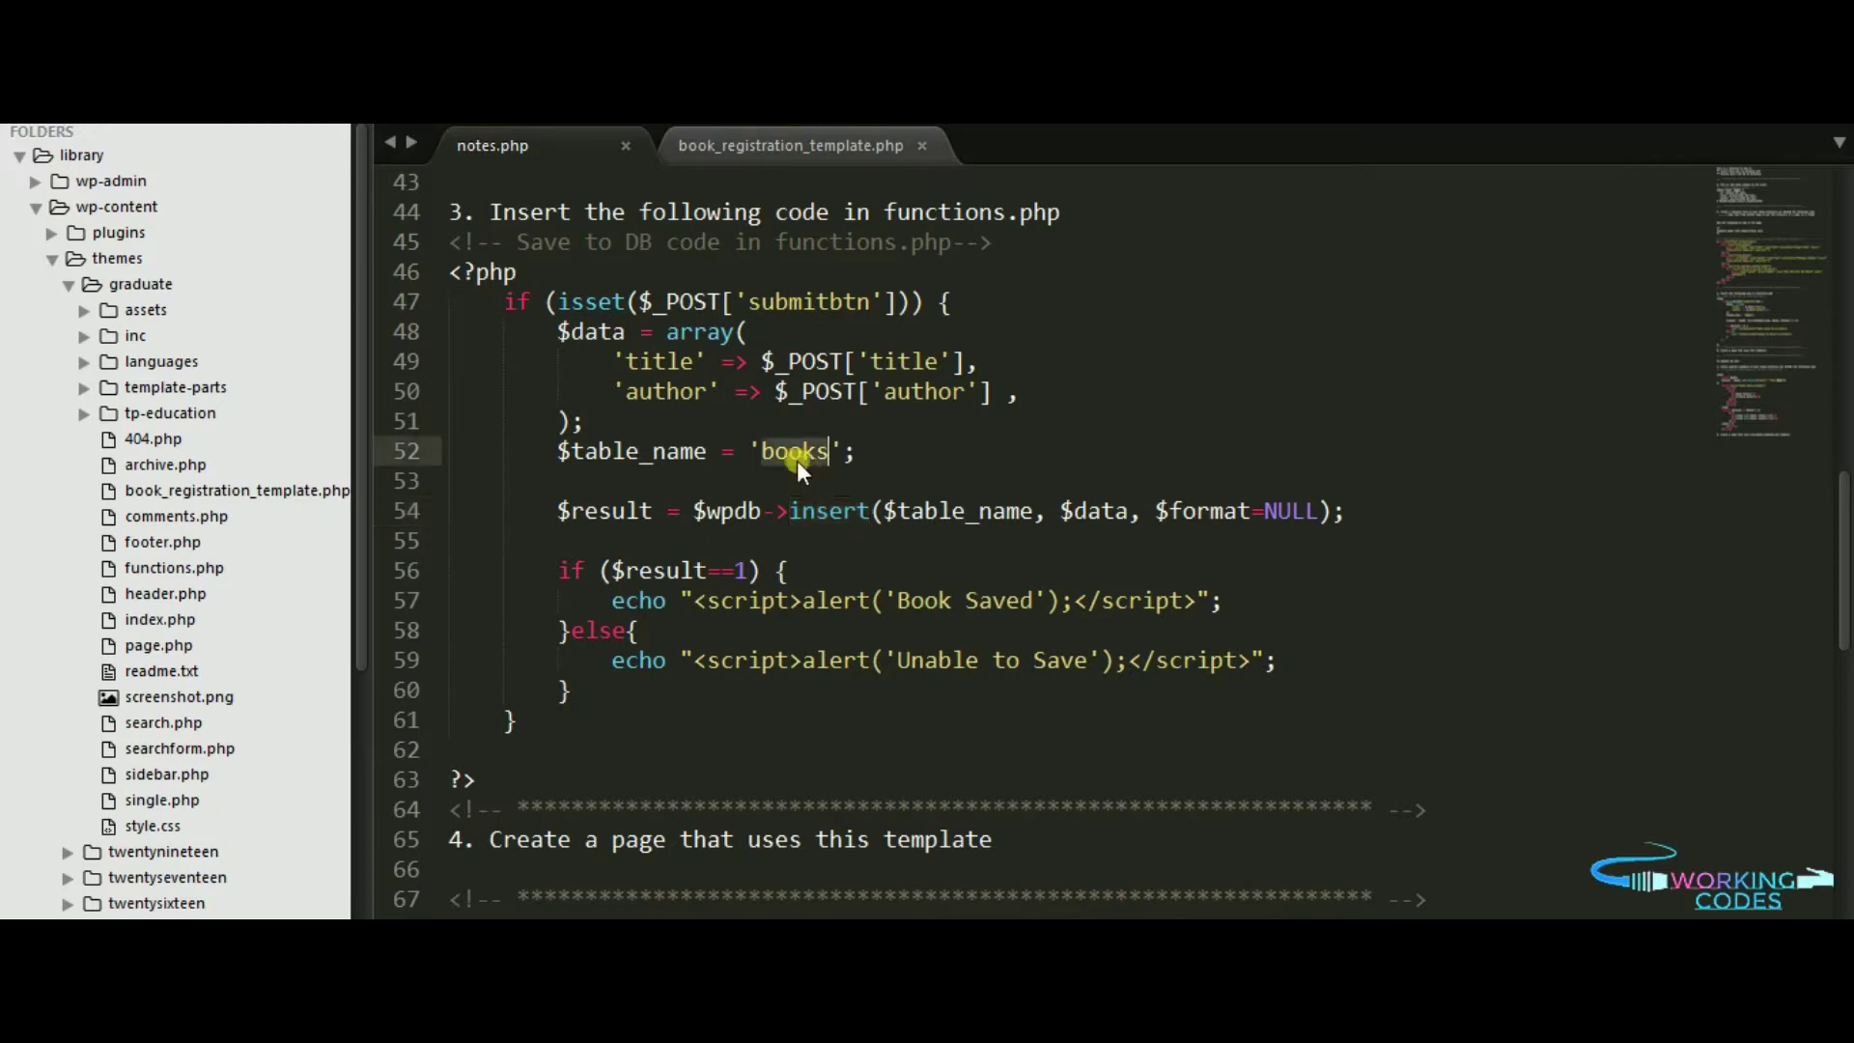
# Step: Read the result check and the Book Saved success message lines
pyautogui.click(739, 571)
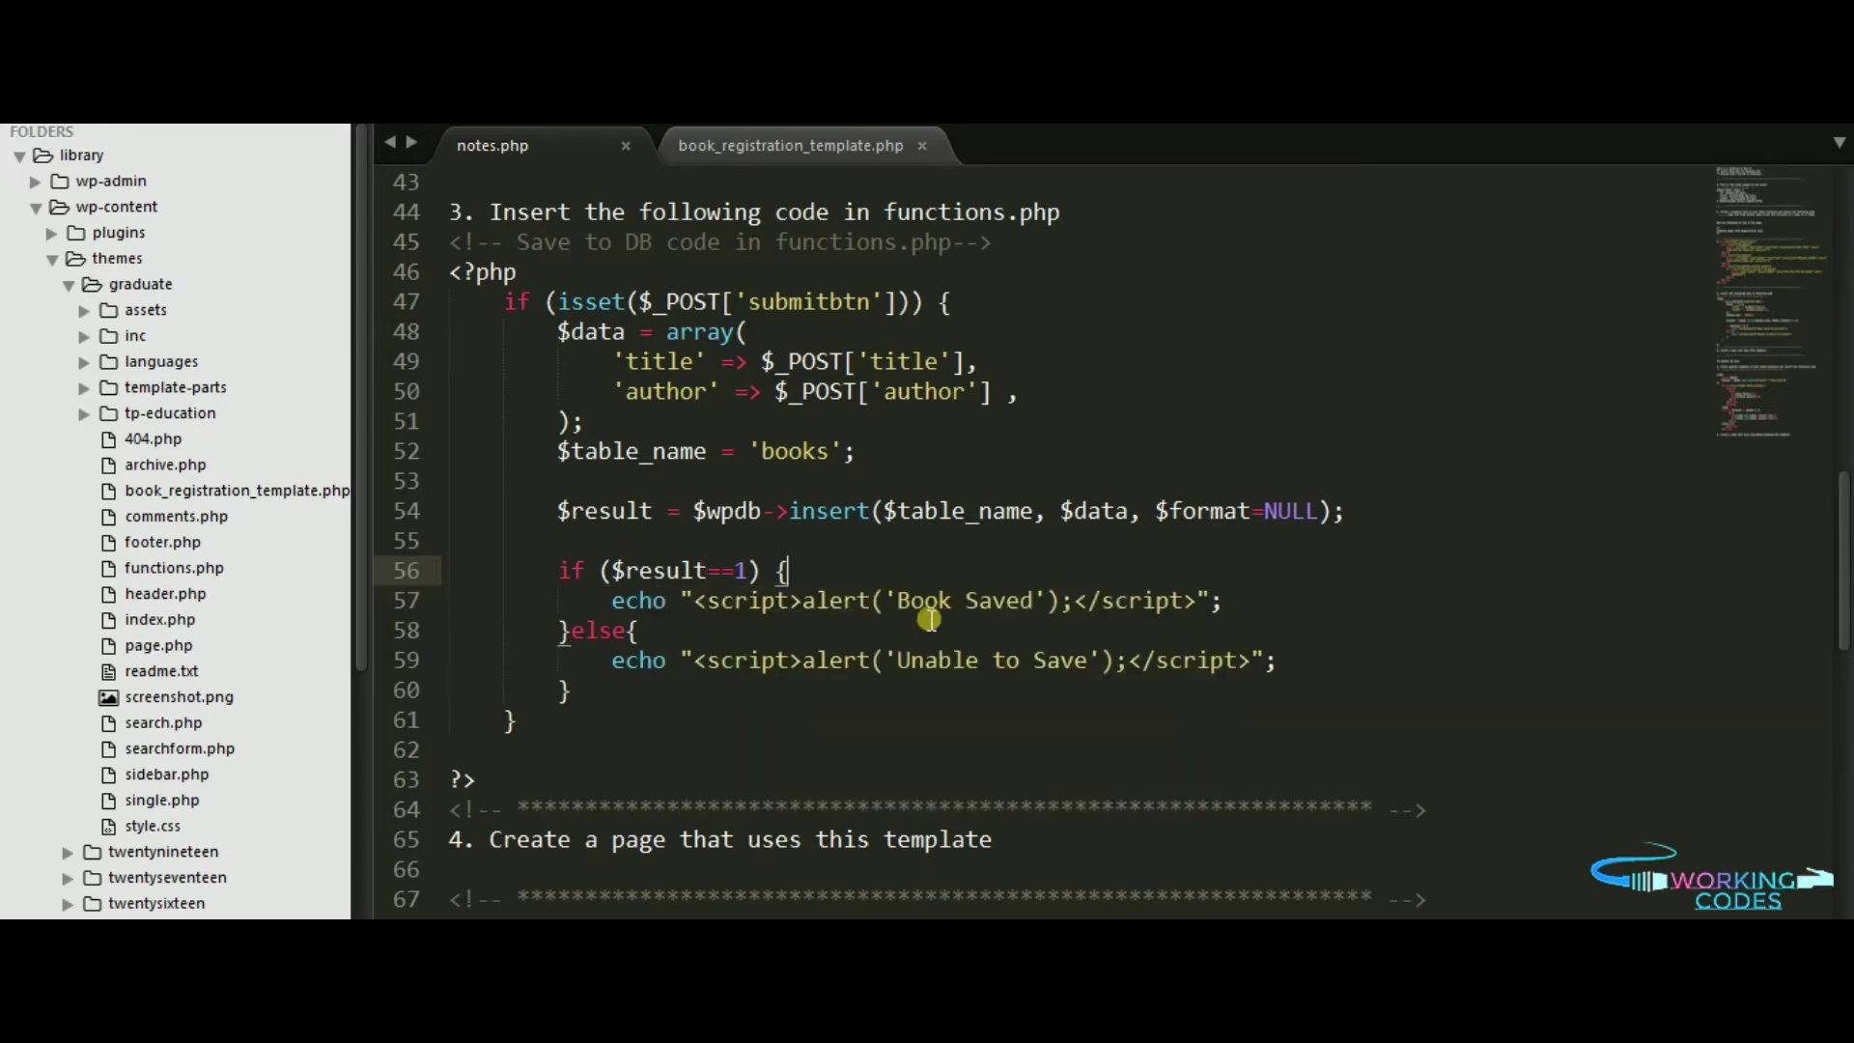
pyautogui.click(902, 601)
pyautogui.moveTo(895, 602); pyautogui.dragTo(1032, 601)
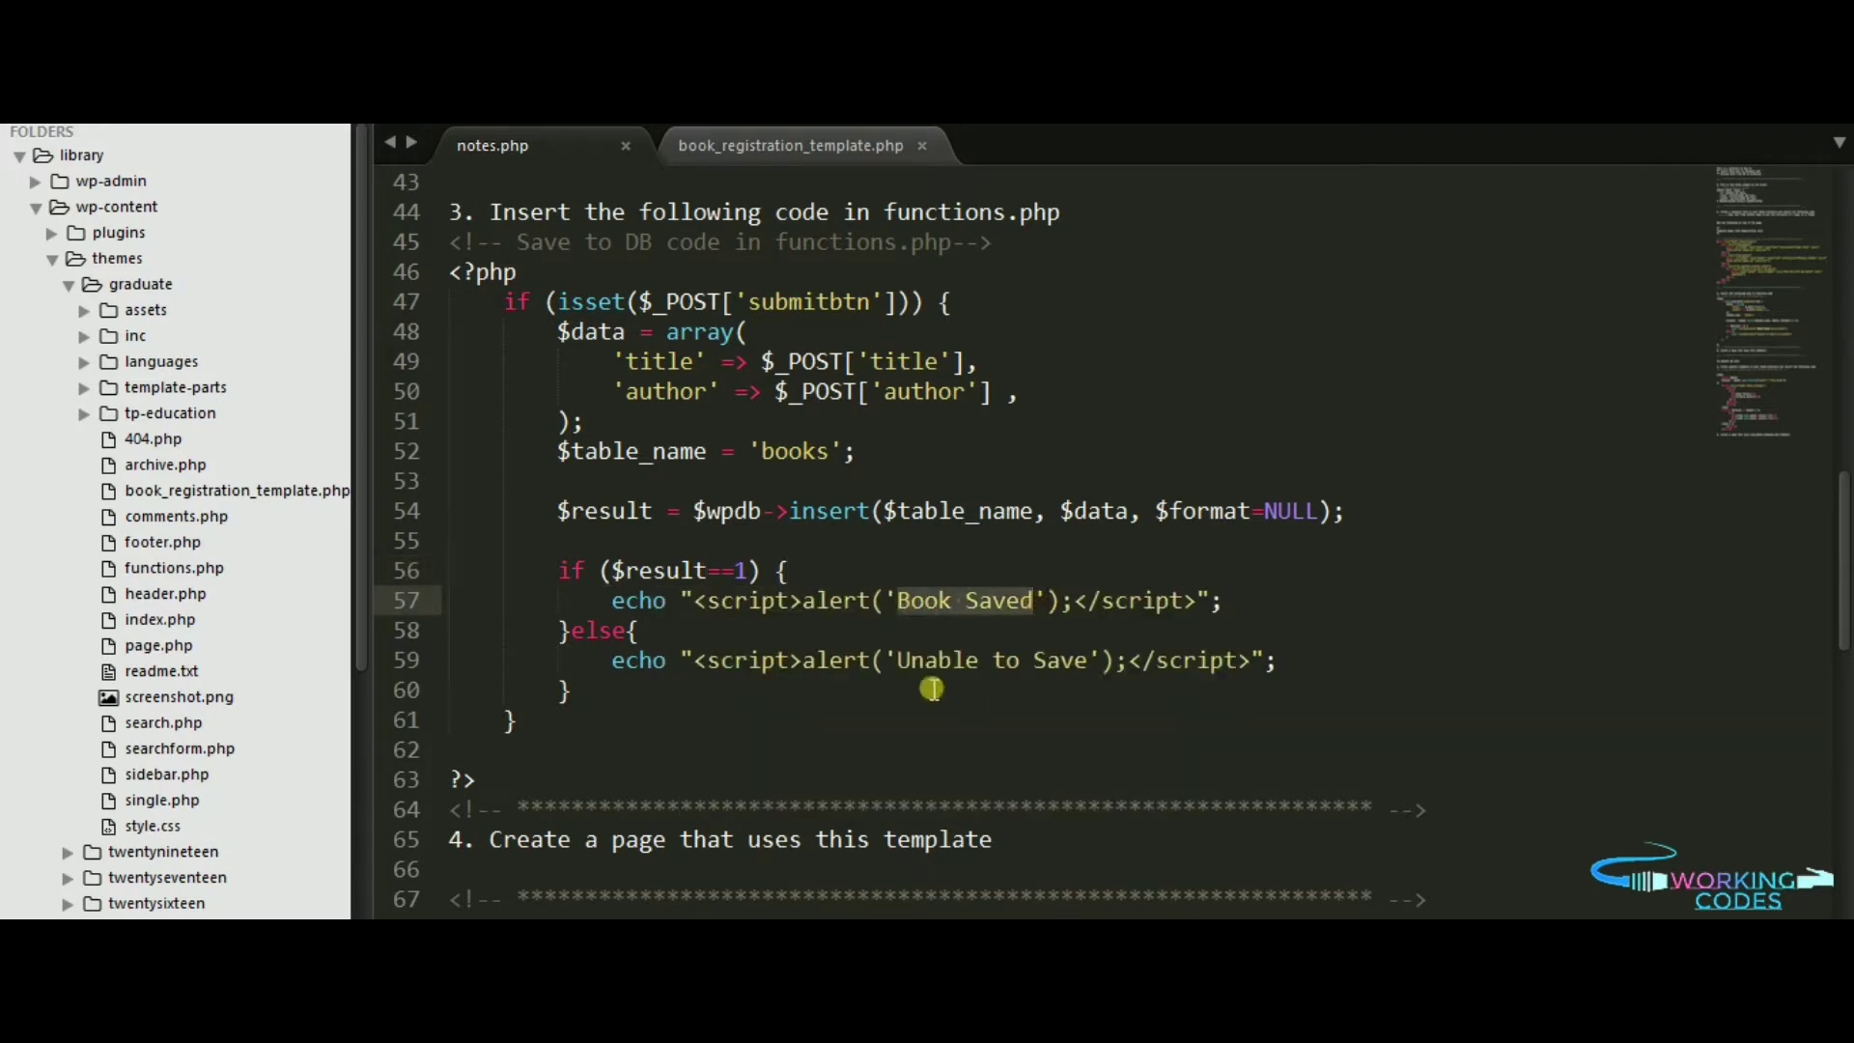
pyautogui.moveTo(899, 662); pyautogui.dragTo(1089, 661)
pyautogui.click(1099, 693)
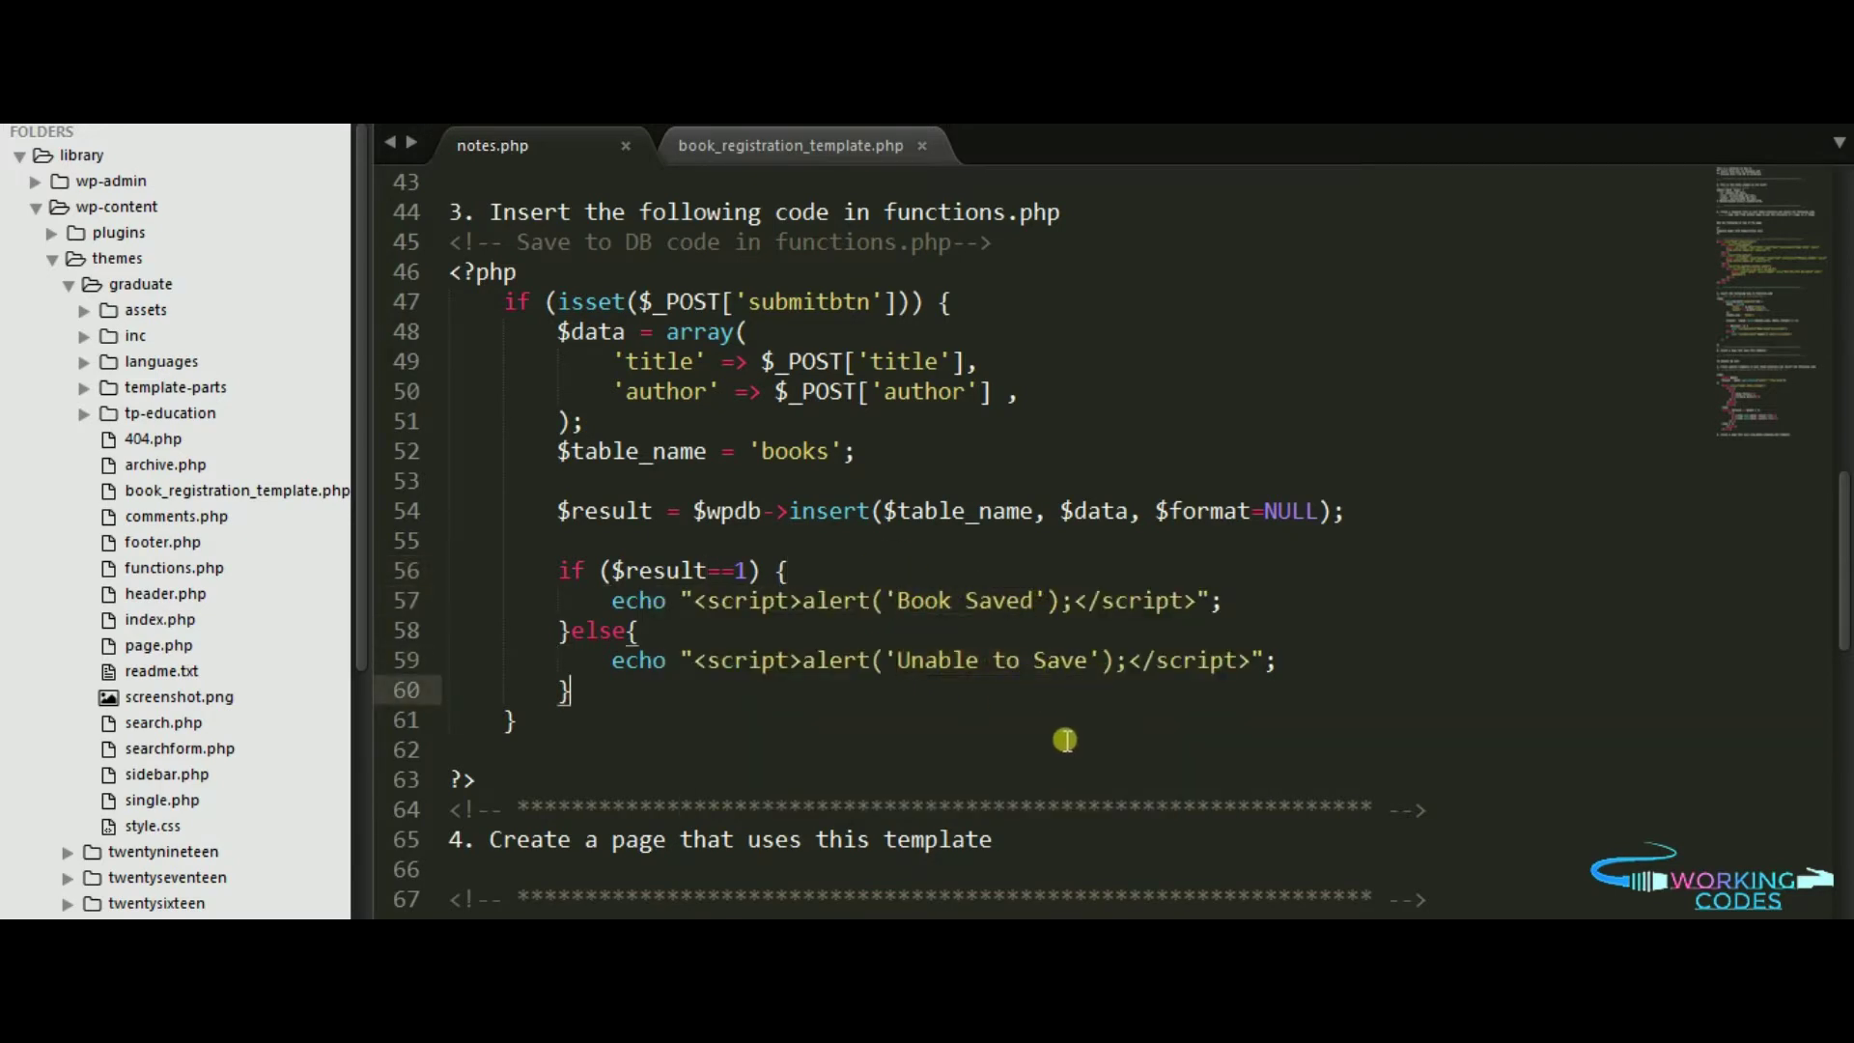
pyautogui.click(794, 662)
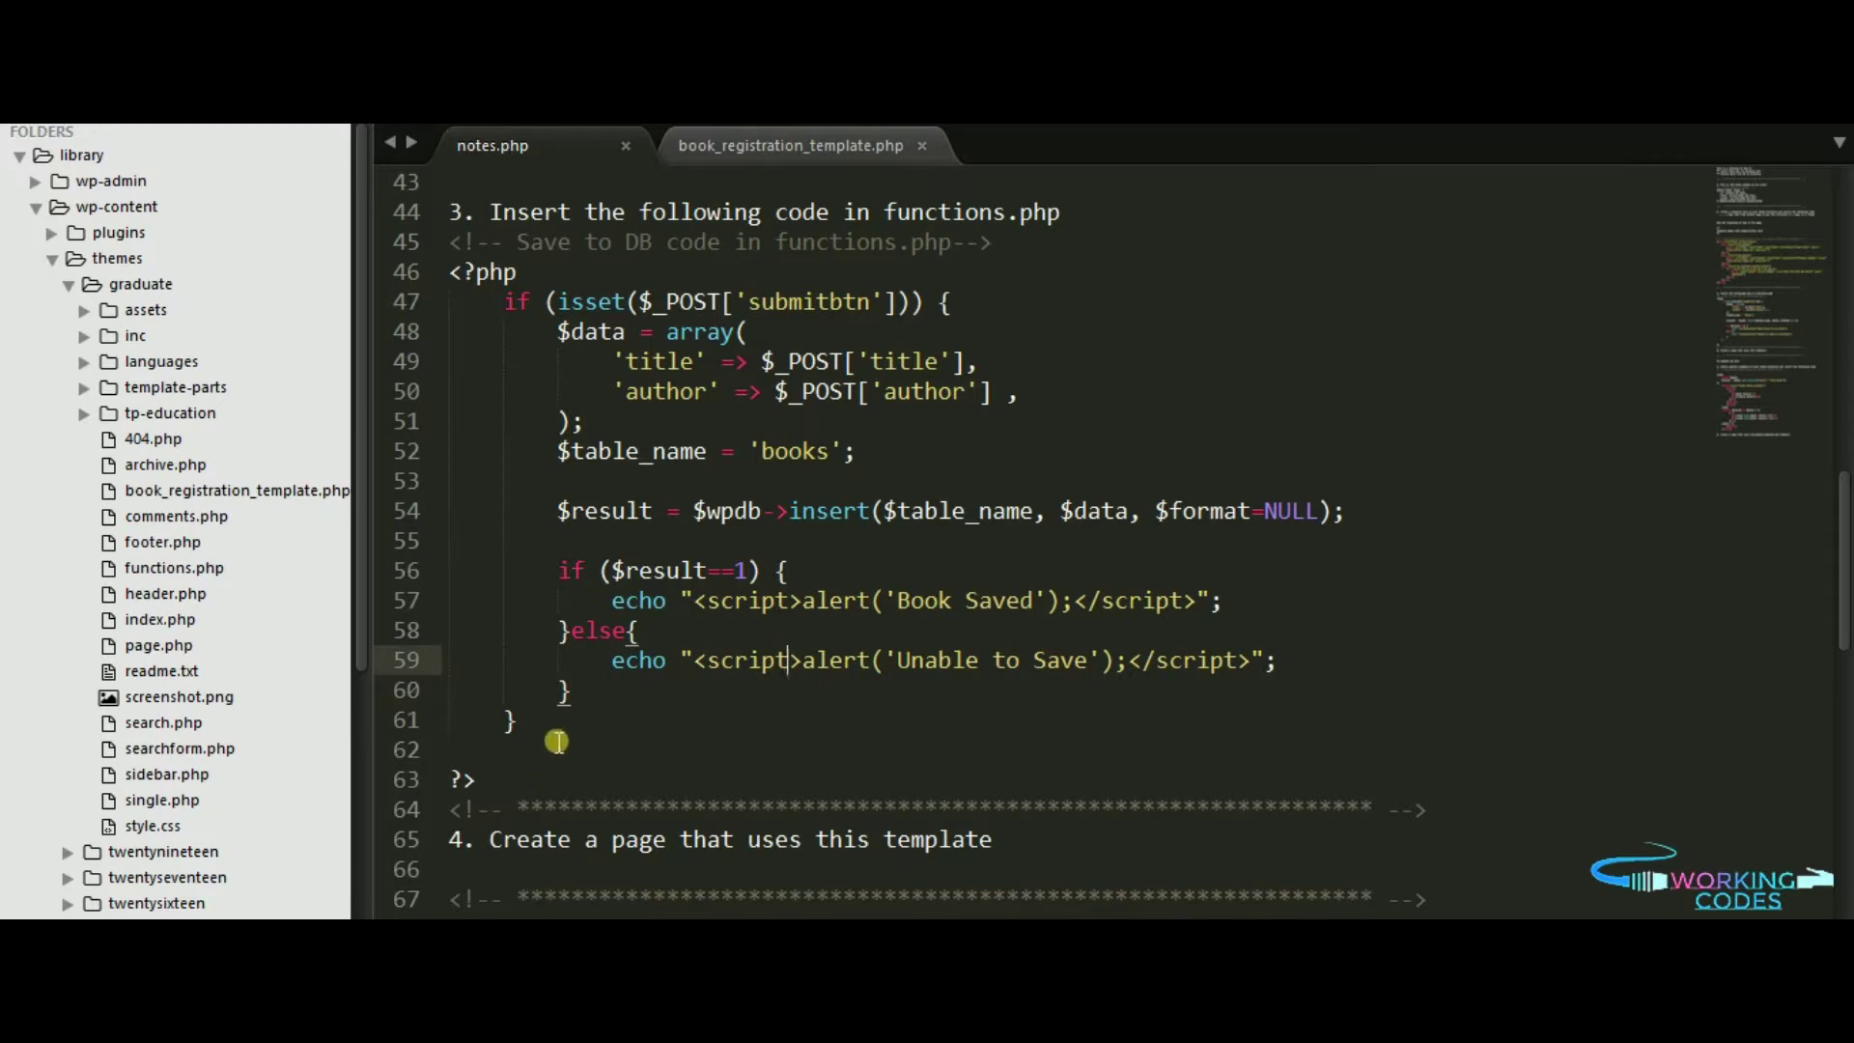
# Step: Copy the save-to-database code block, lines 47 to 61, from the notes
pyautogui.moveTo(556, 744); pyautogui.dragTo(506, 306)
pyautogui.rightClick(546, 328)
pyautogui.click(597, 387)
pyautogui.click(790, 242)
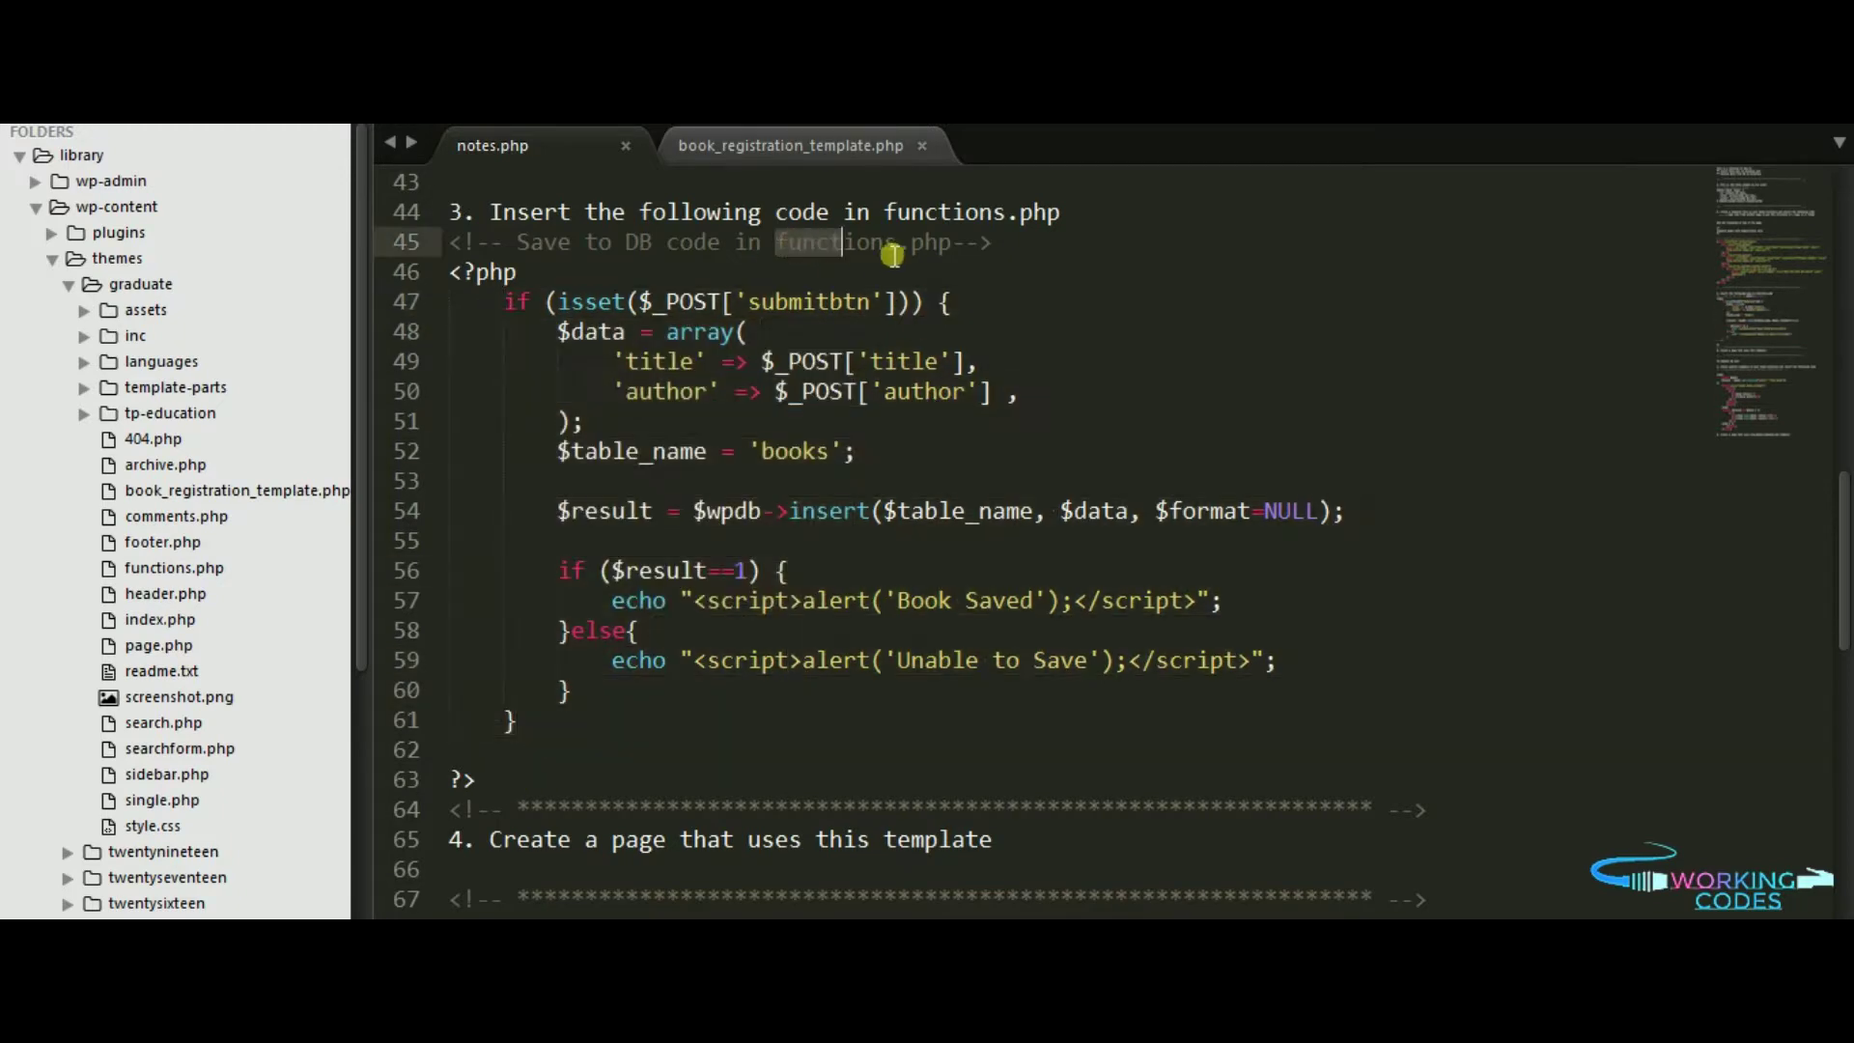
pyautogui.click(1002, 419)
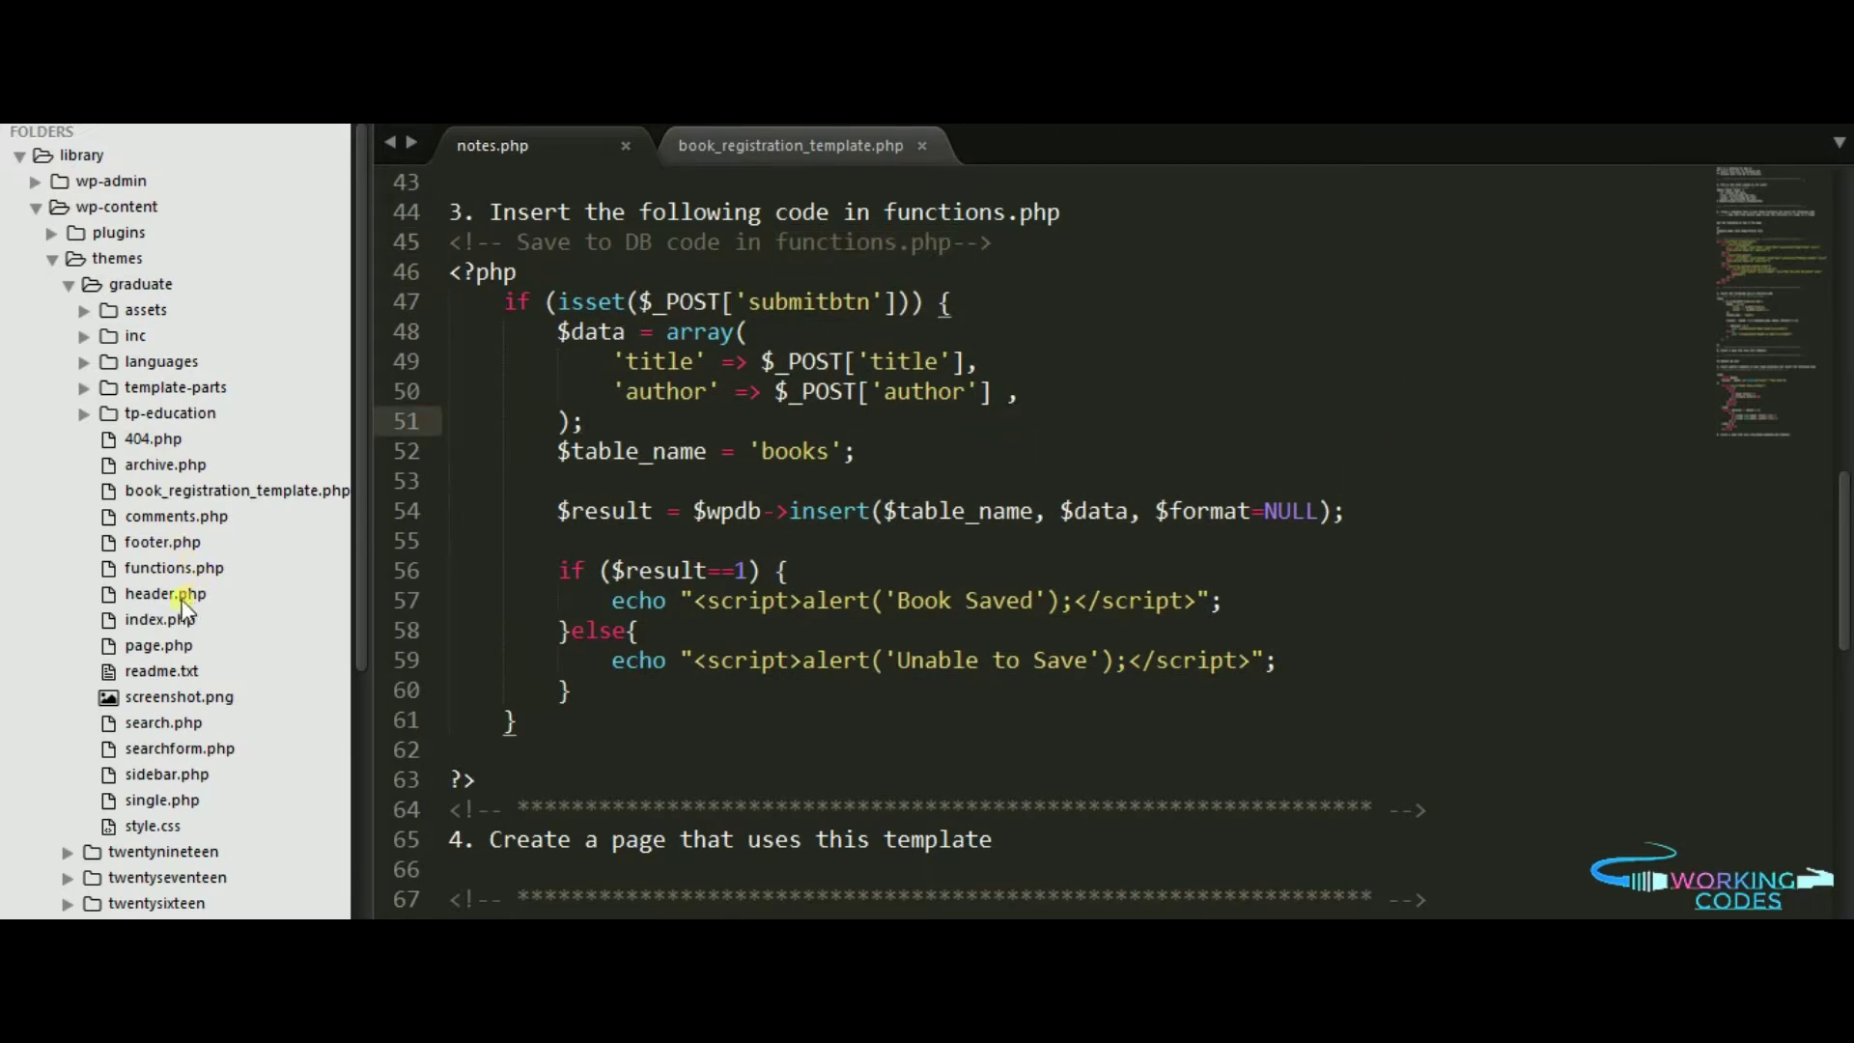
# Step: Open the theme's functions.php and jump to the end of the file
pyautogui.click(175, 568)
pyautogui.click(950, 511)
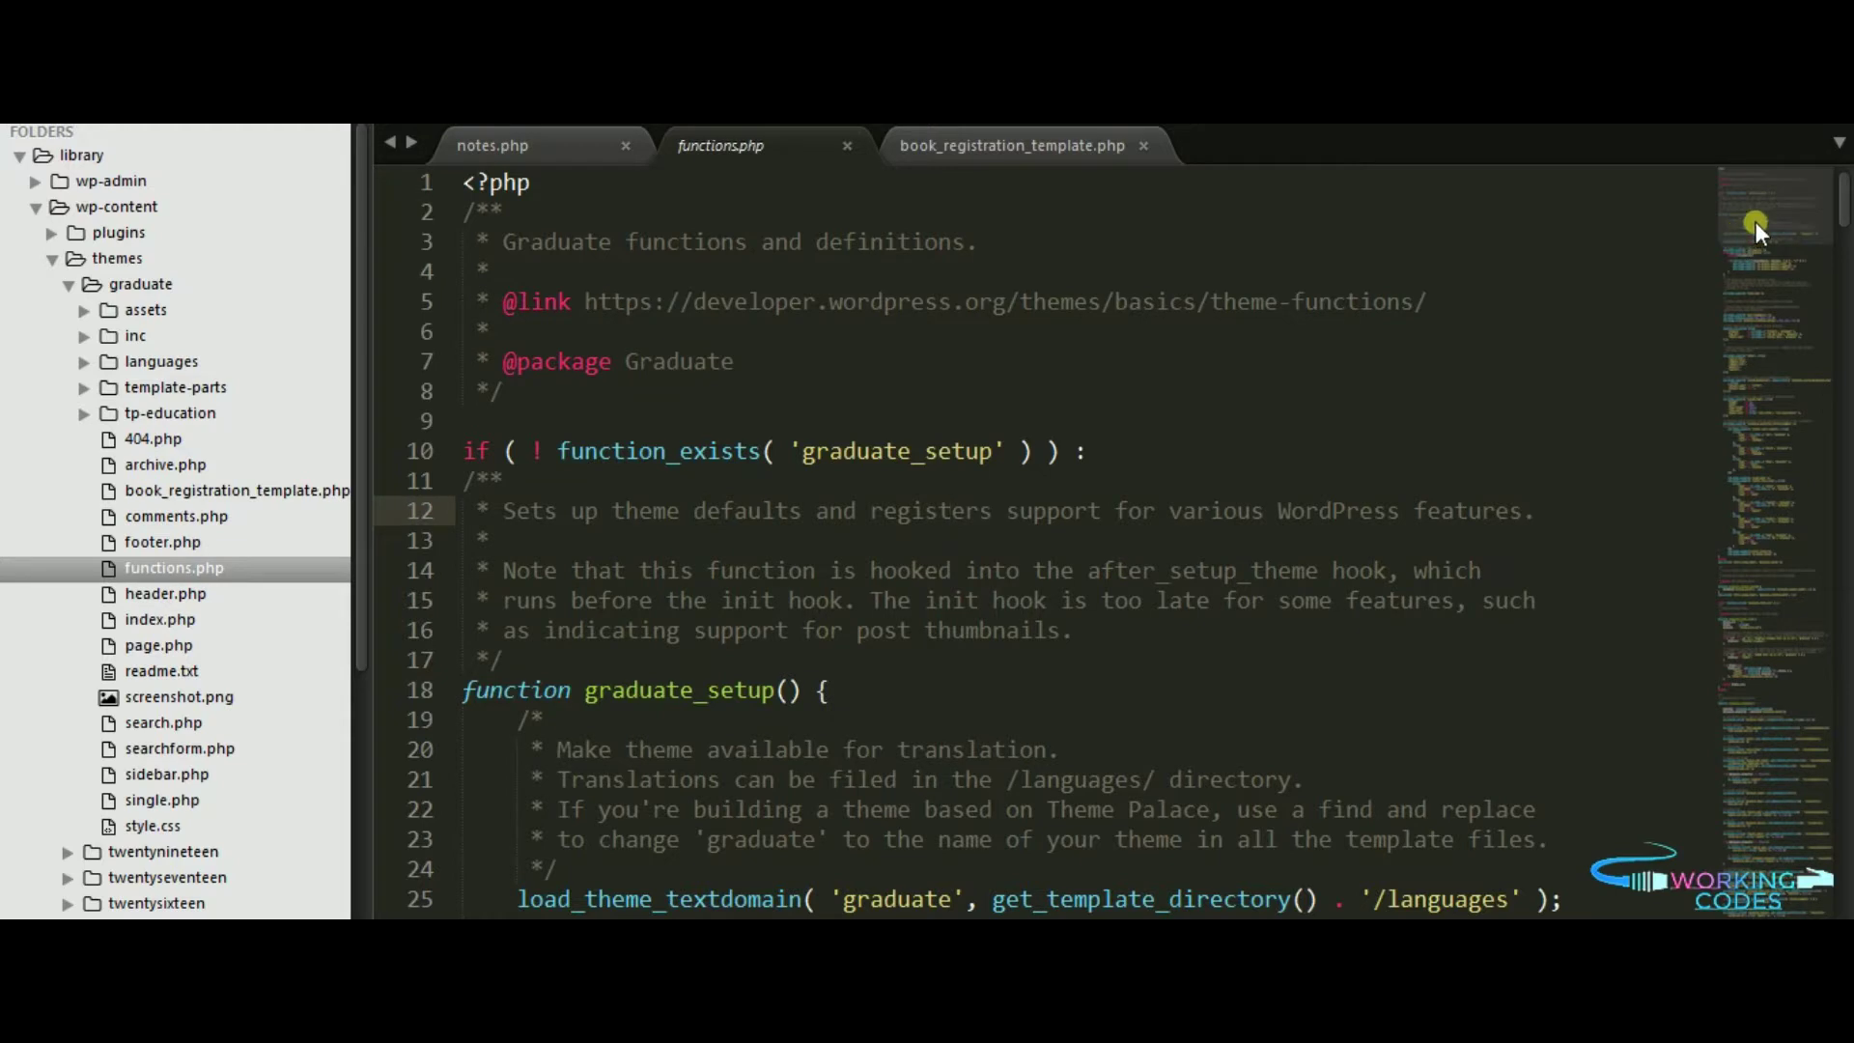
pyautogui.moveTo(1756, 221); pyautogui.dragTo(1684, 914)
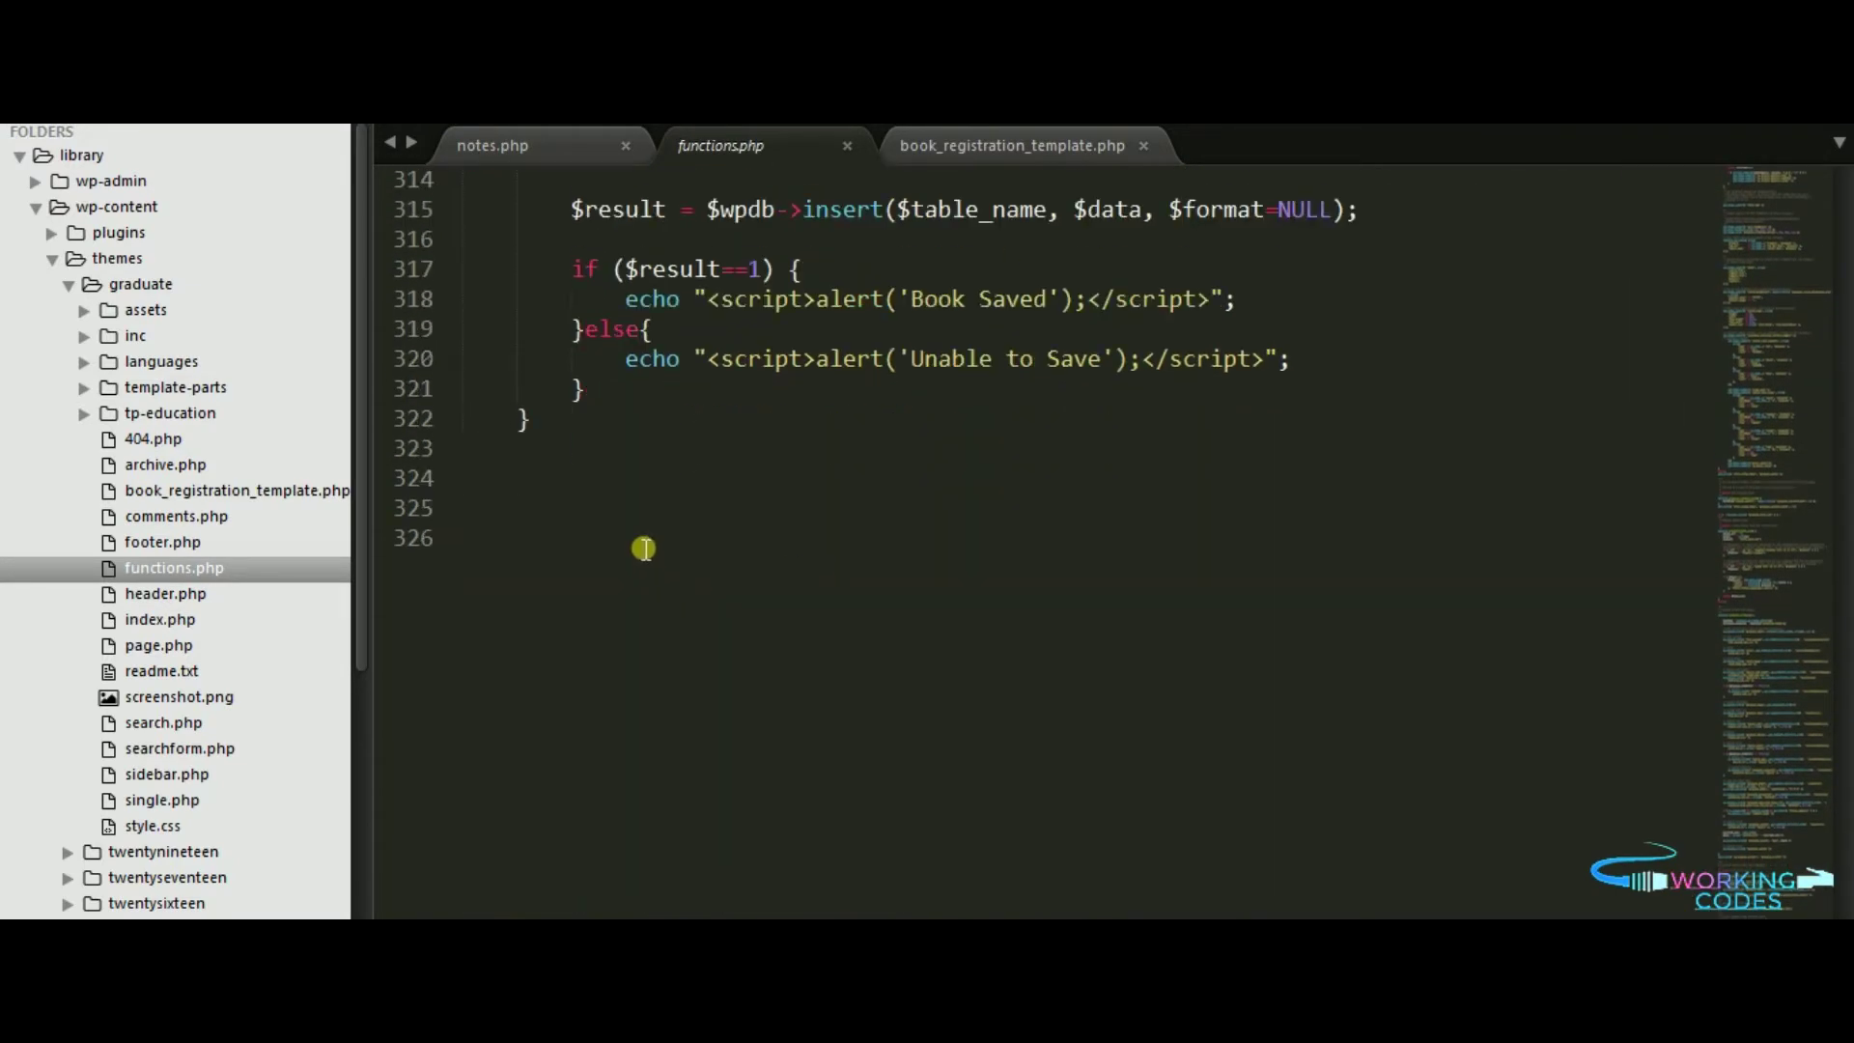
pyautogui.scroll(5, 609, 436)
pyautogui.scroll(2, 594, 420)
pyautogui.scroll(-1, 580, 407)
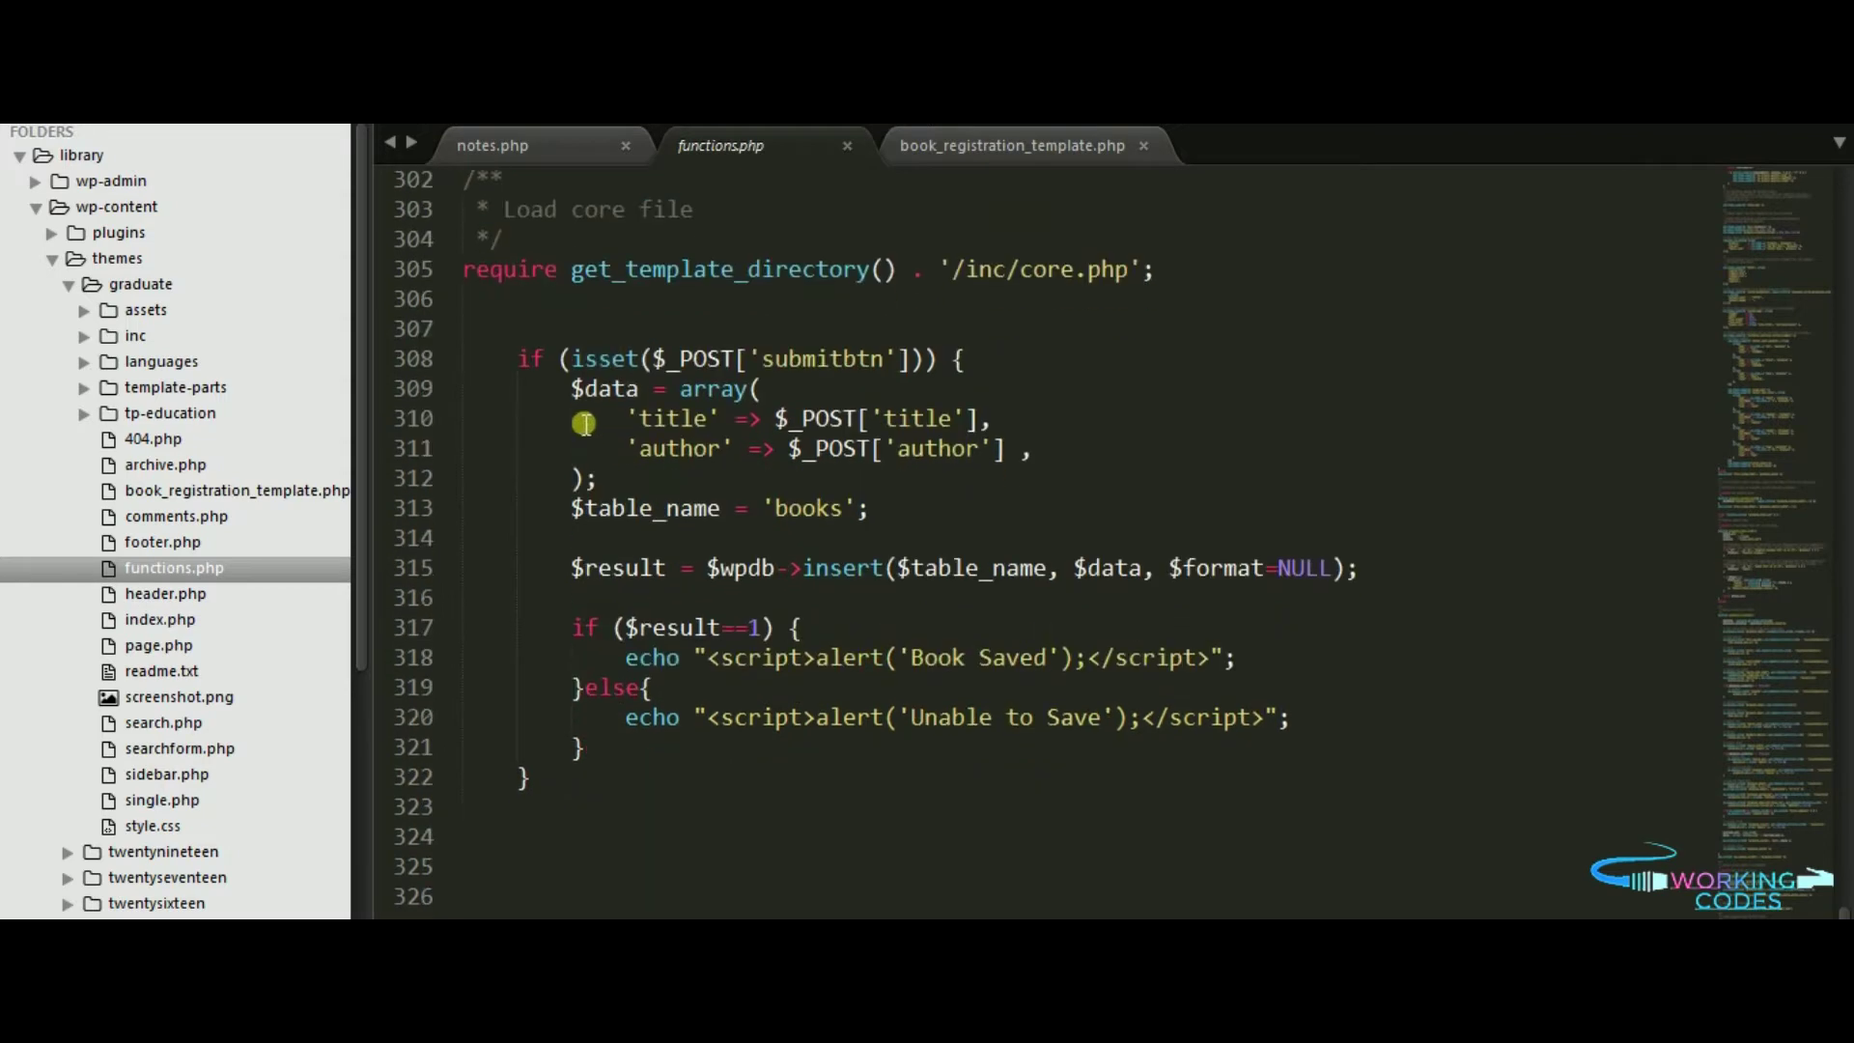
# Step: Paste the save-to-database block at the bottom of functions.php and go back to notes.php
pyautogui.moveTo(517, 359); pyautogui.dragTo(645, 784)
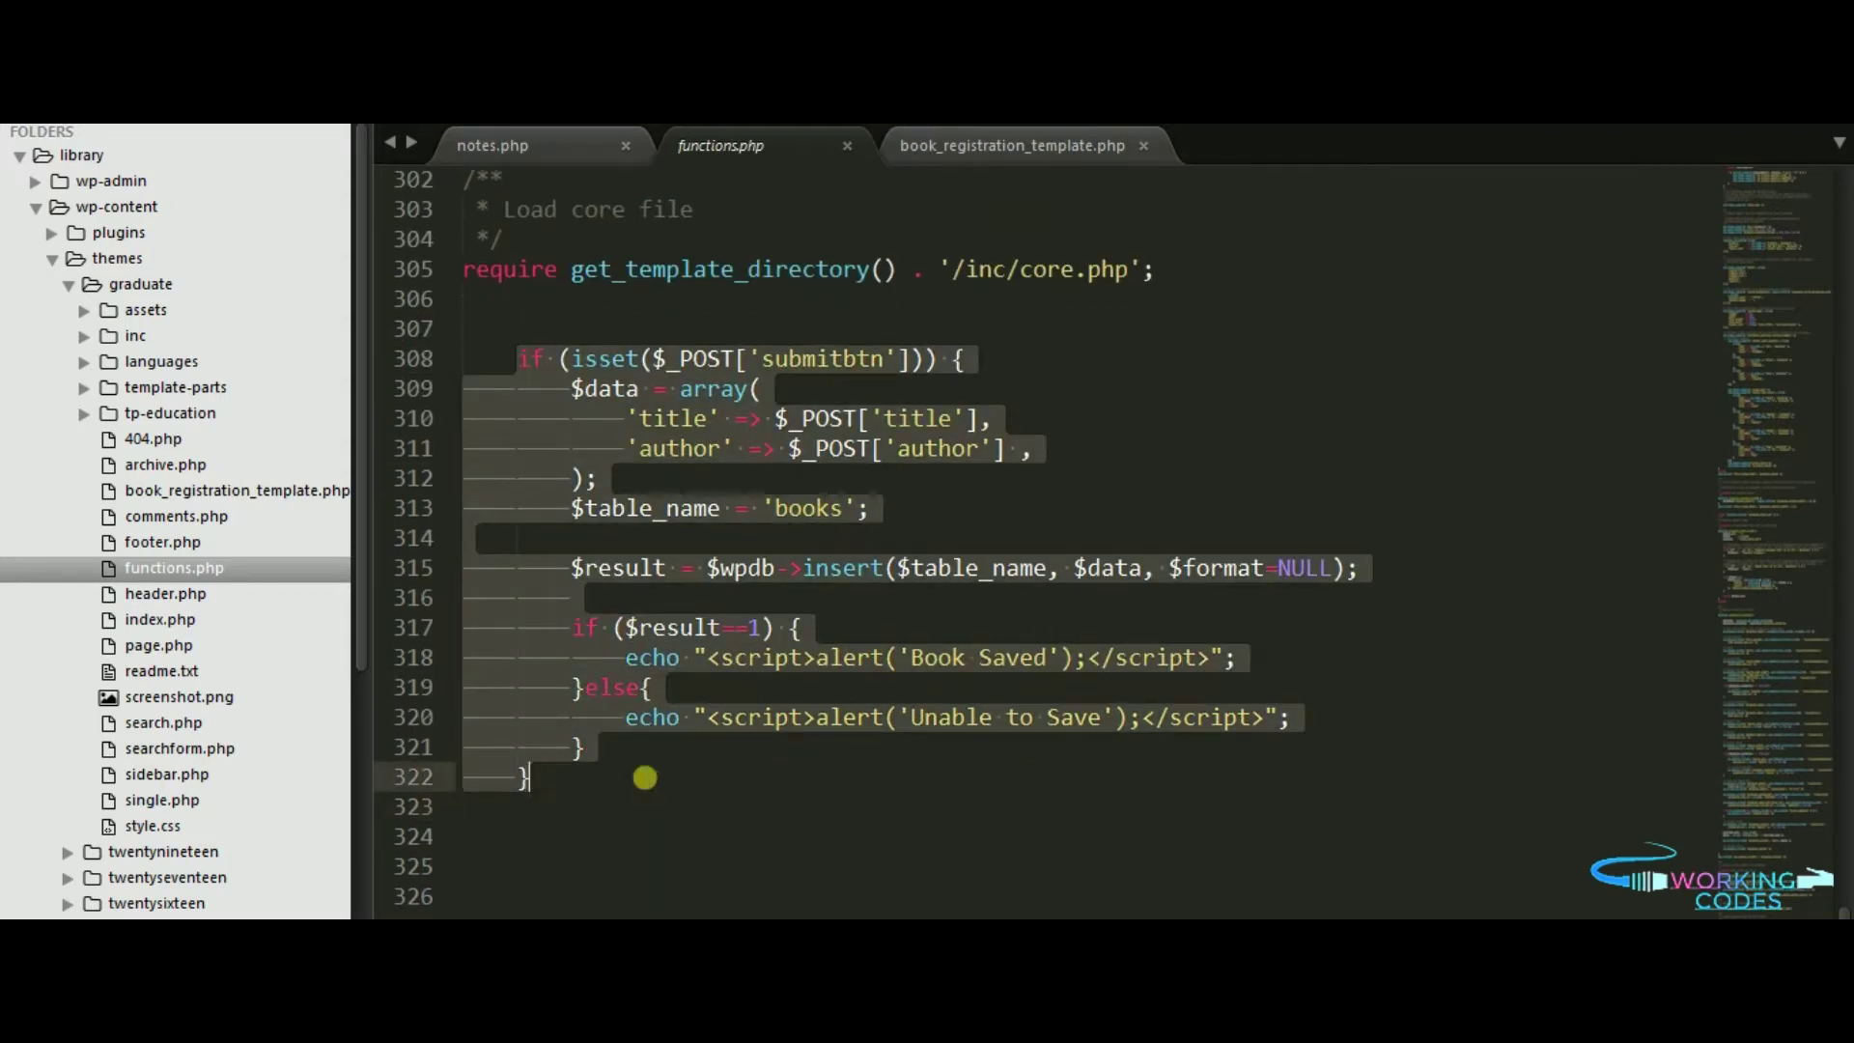
pyautogui.hotkey('ctrl', 'v')
pyautogui.click(765, 666)
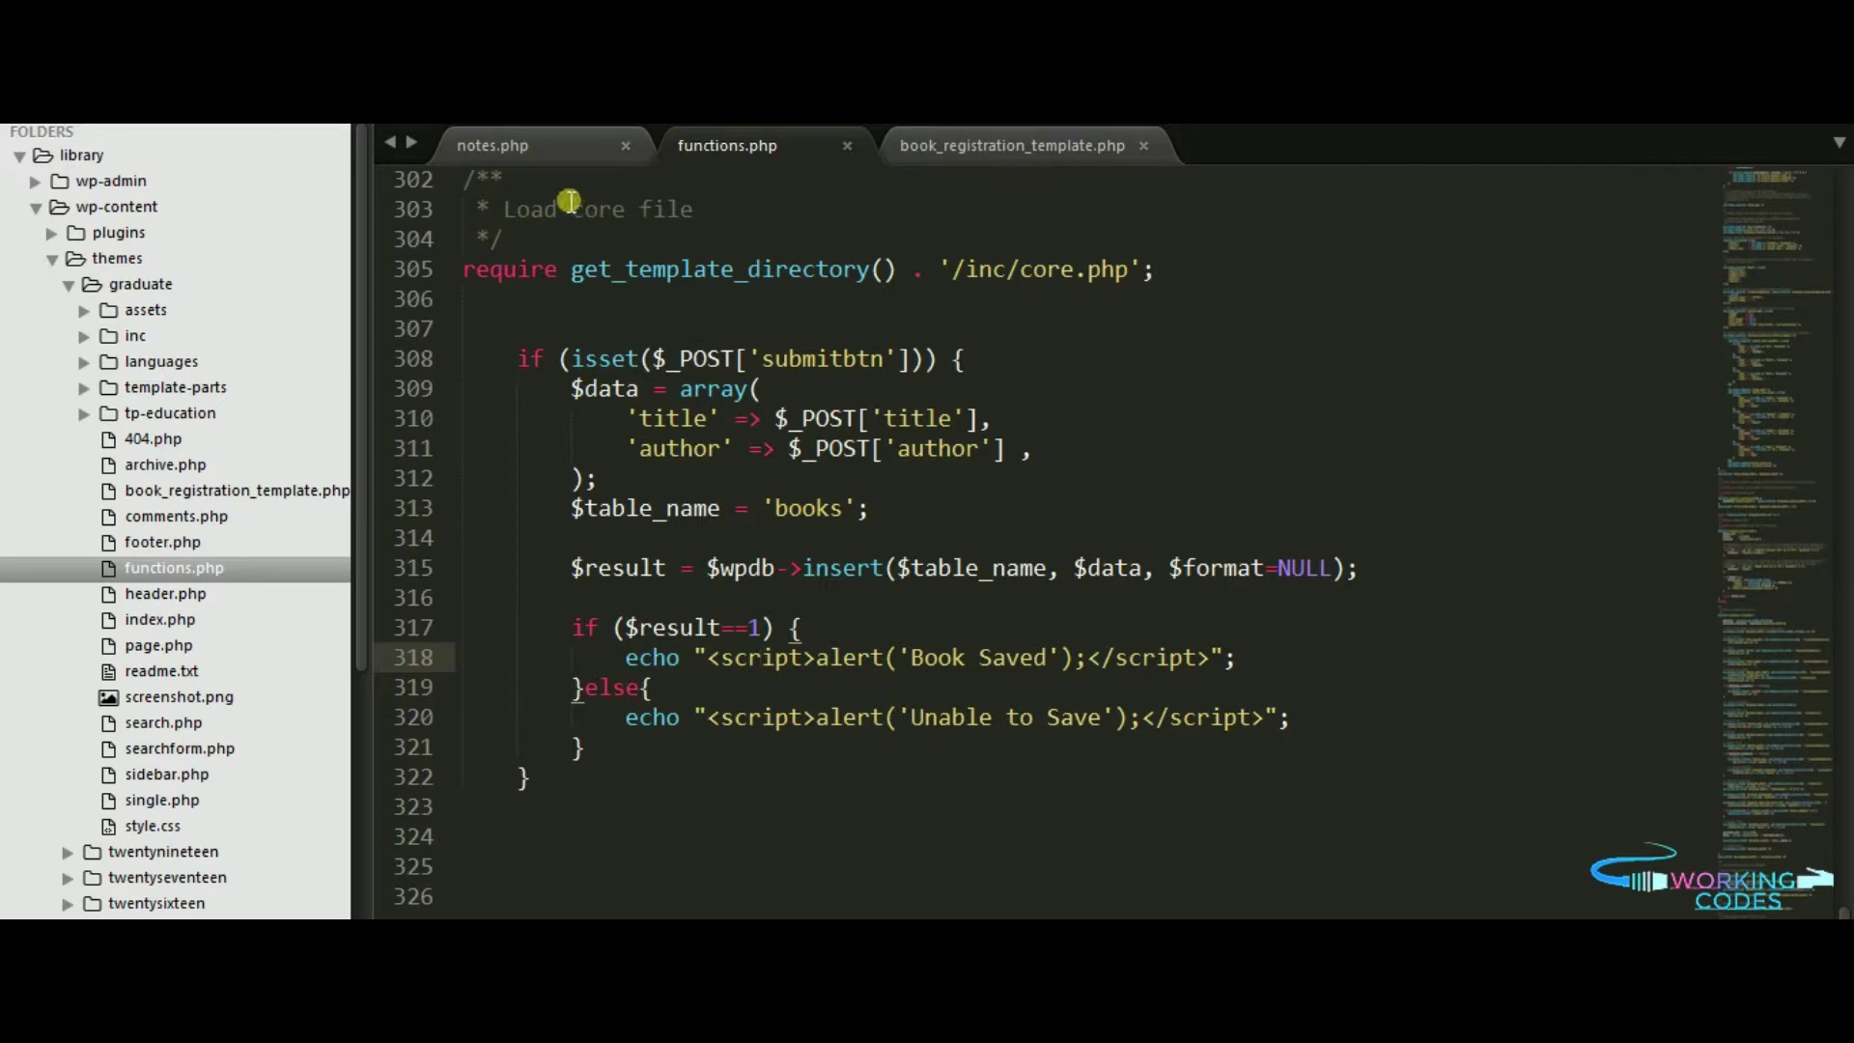
pyautogui.click(492, 145)
pyautogui.click(863, 638)
pyautogui.scroll(-2, 913, 694)
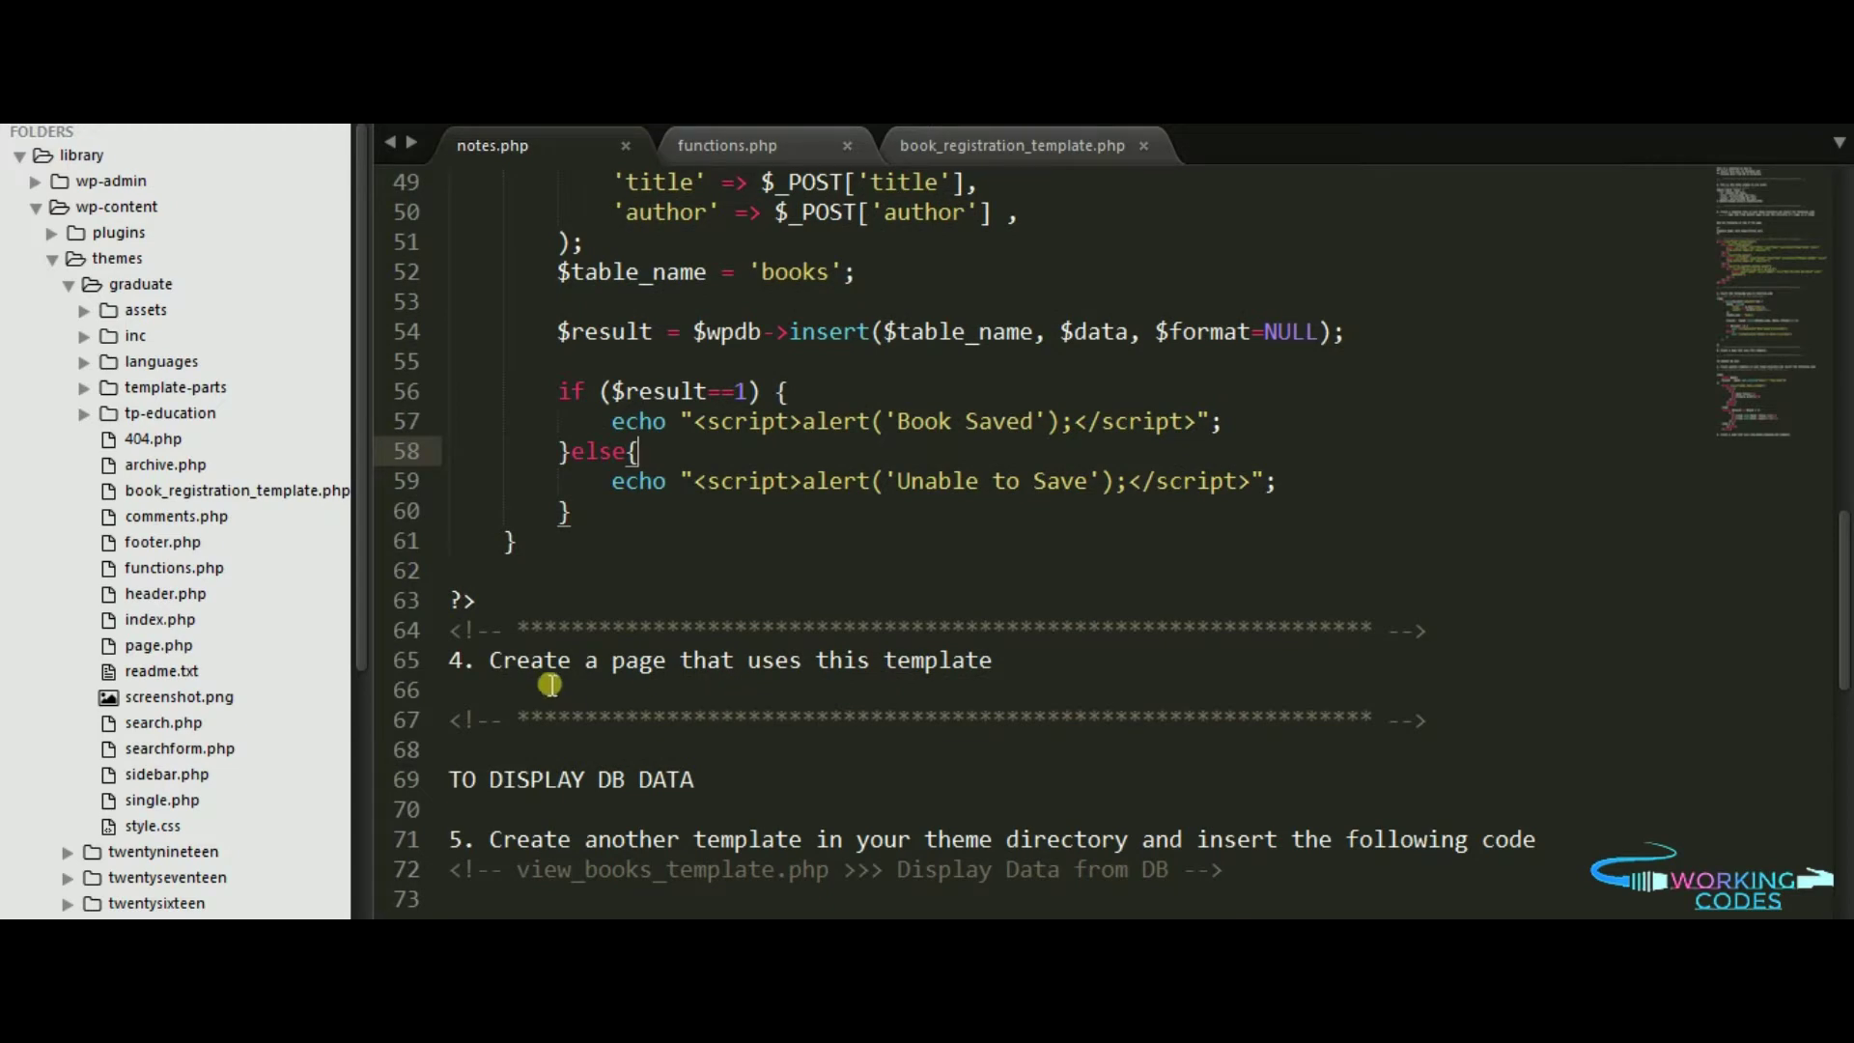
# Step: Read step 4 about creating a page with the template, then Alt+Tab to the WordPress Pages browser window
pyautogui.moveTo(489, 664); pyautogui.dragTo(640, 664)
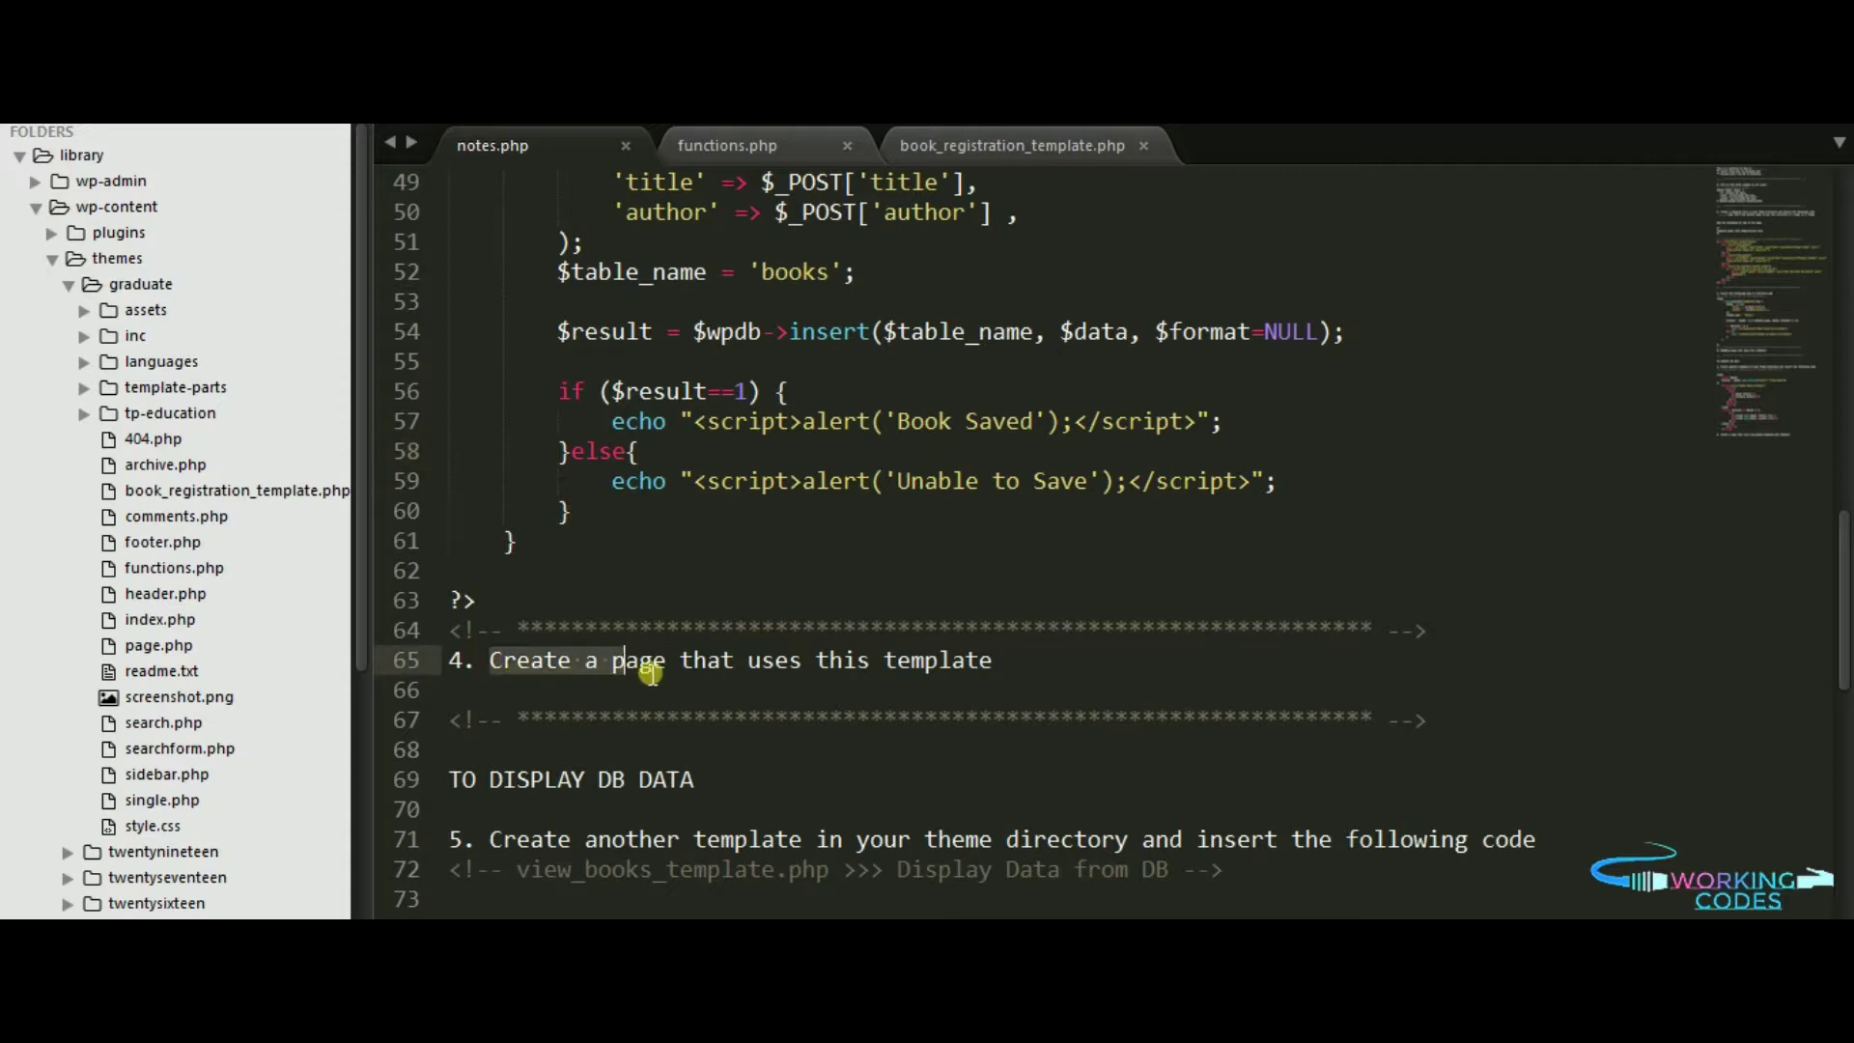
pyautogui.doubleClick(929, 664)
pyautogui.click(928, 720)
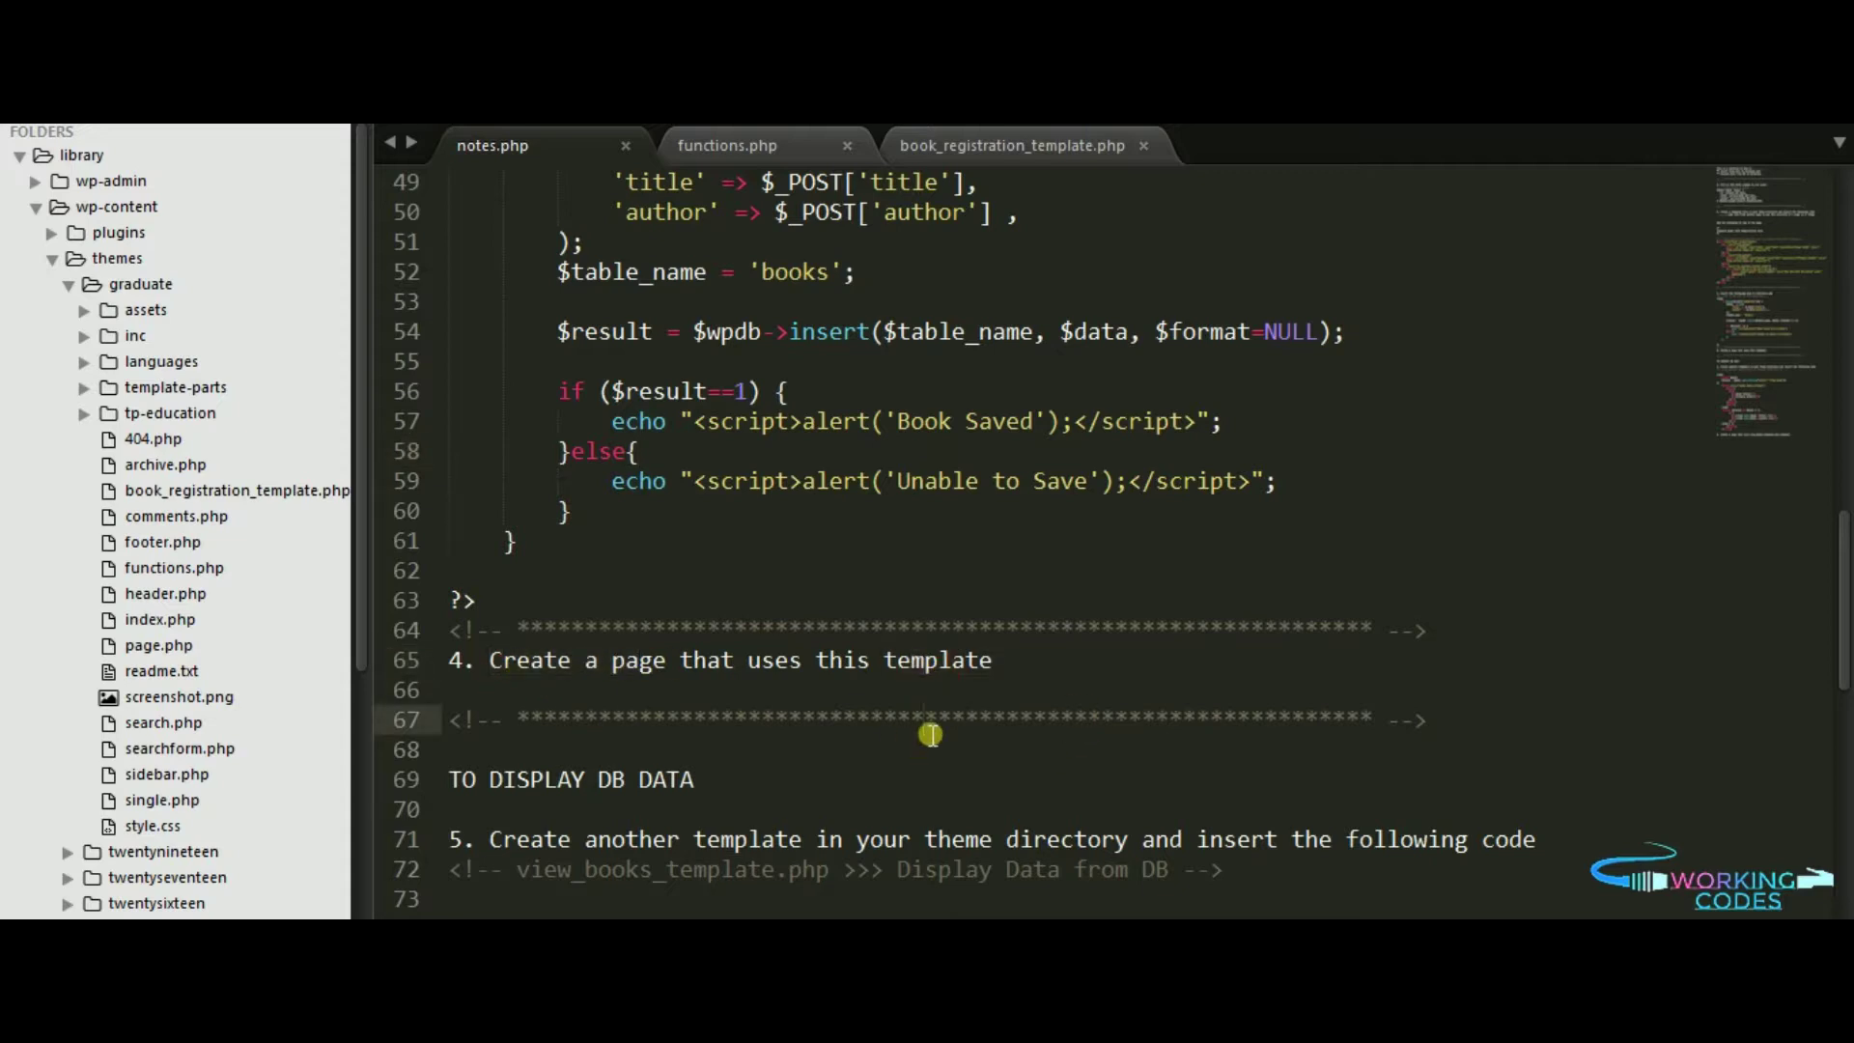
pyautogui.hotkey('alt', 'Tab')
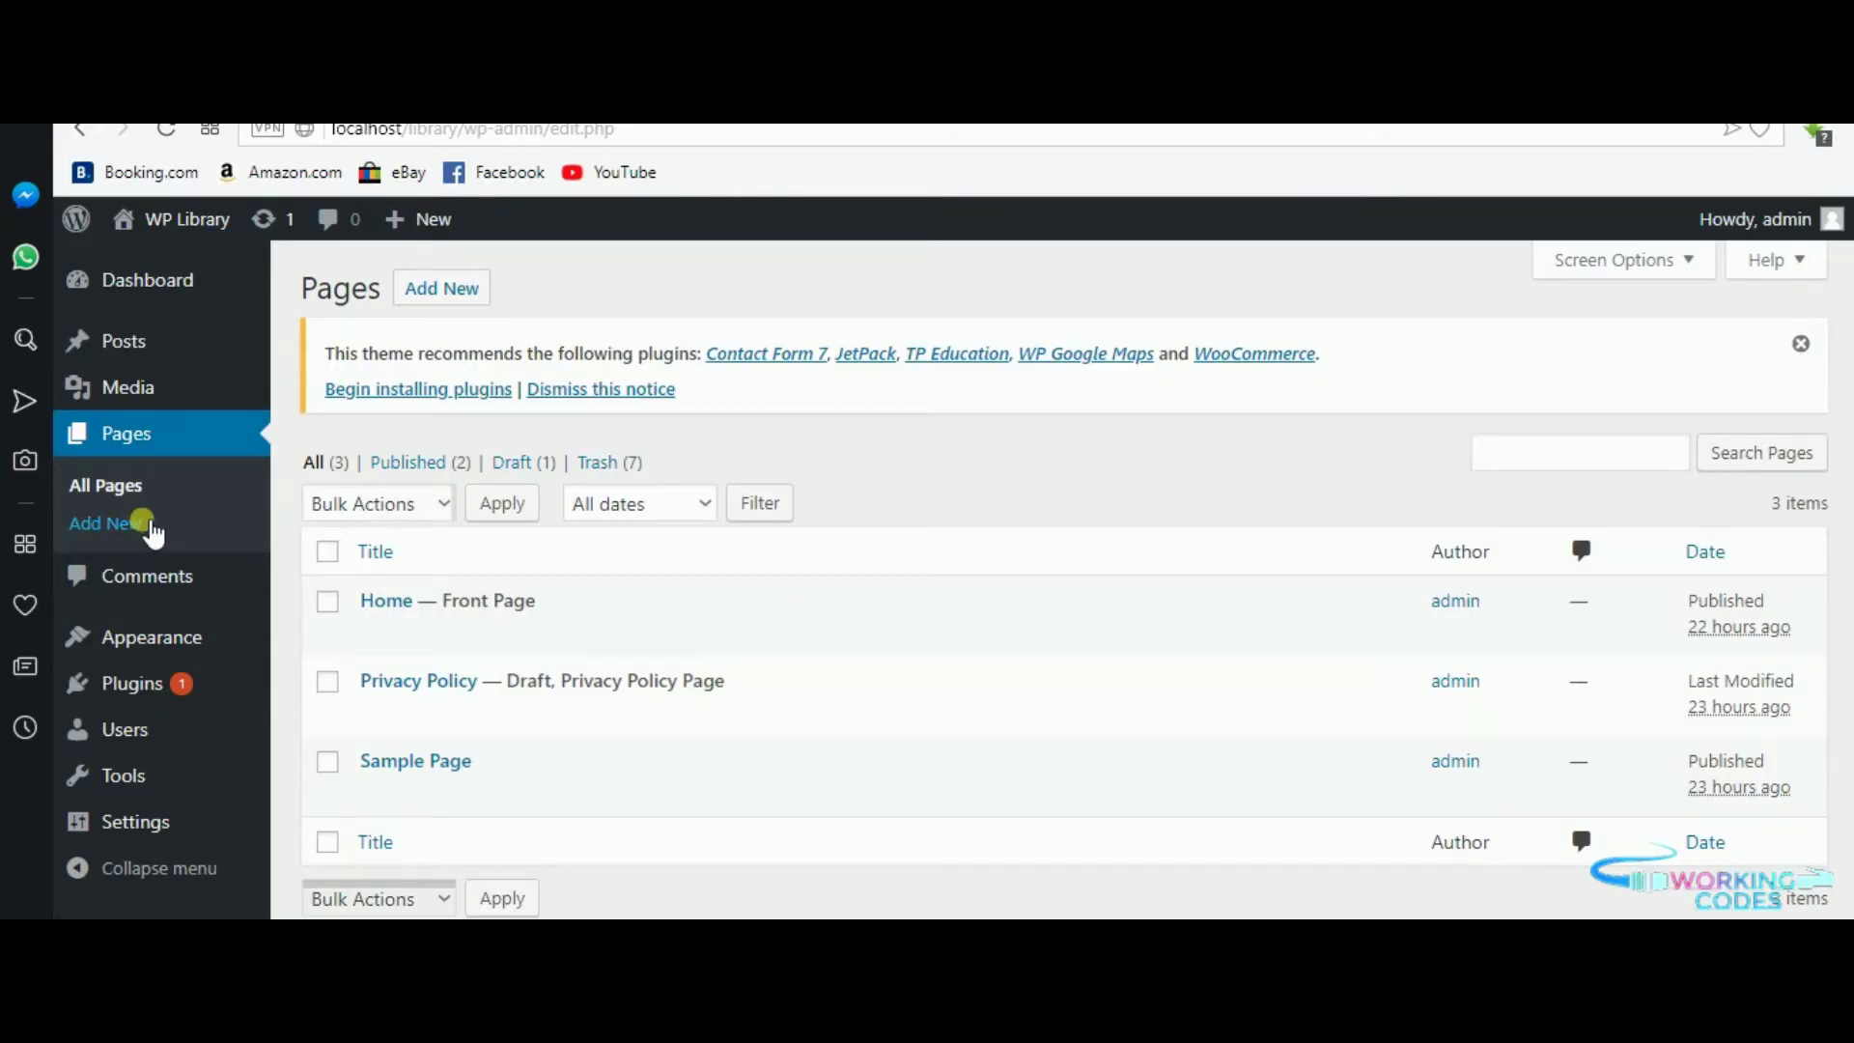
# Step: Add a new page titled Book Registration Form and assign it the Book Registration Form template
pyautogui.click(146, 524)
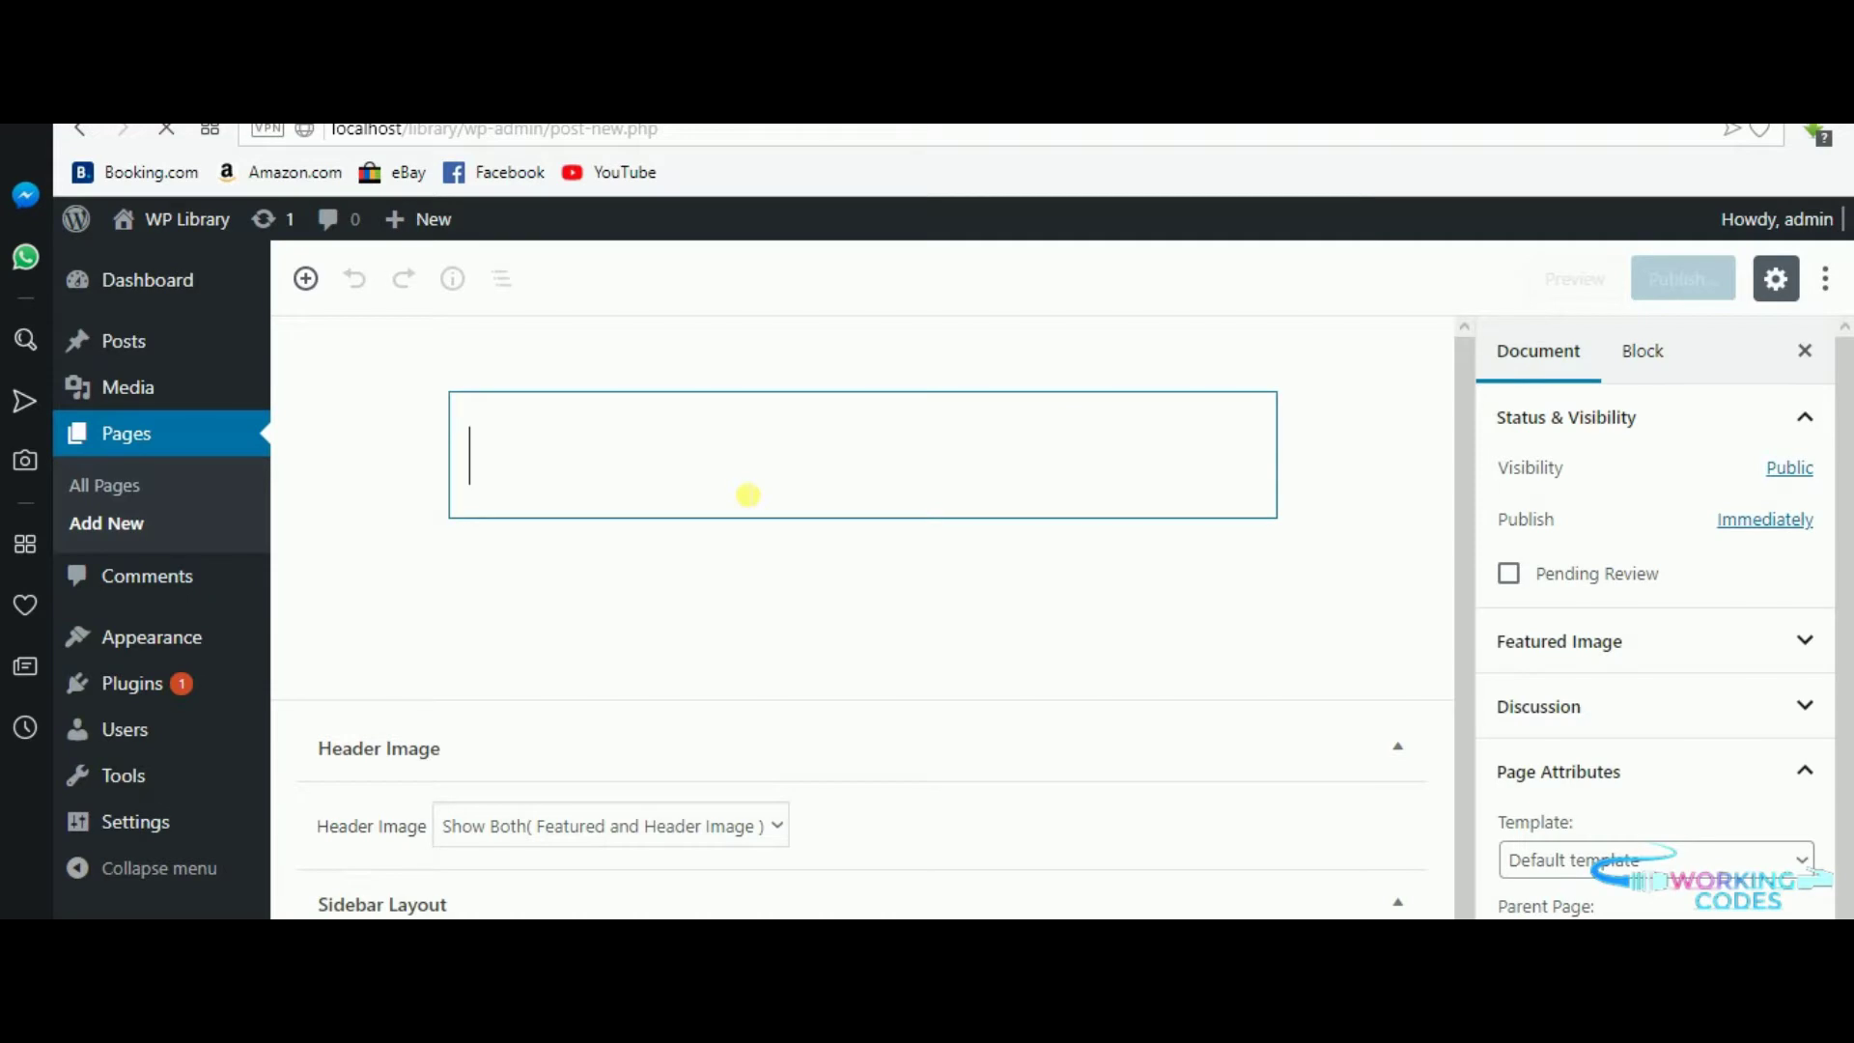
pyautogui.write('Boor')
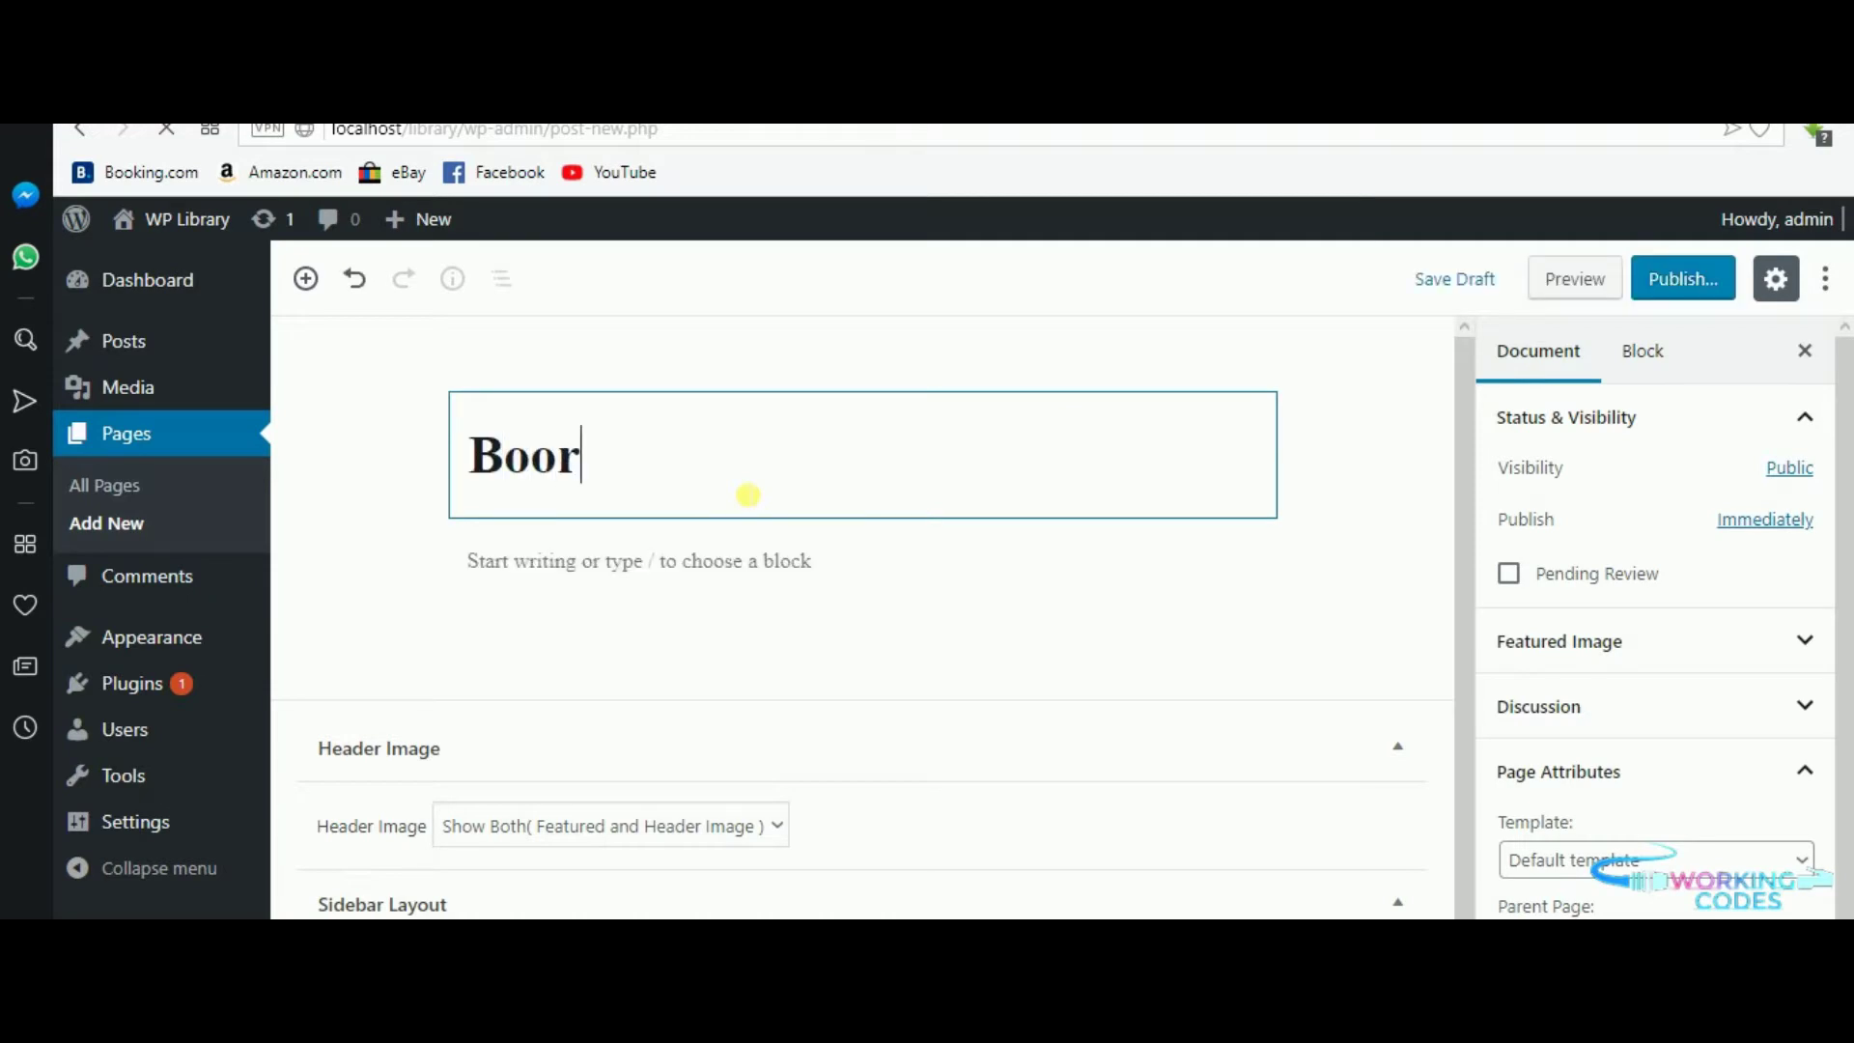
pyautogui.press('BackSpace')
pyautogui.write('k Registration Form')
pyautogui.click(1080, 591)
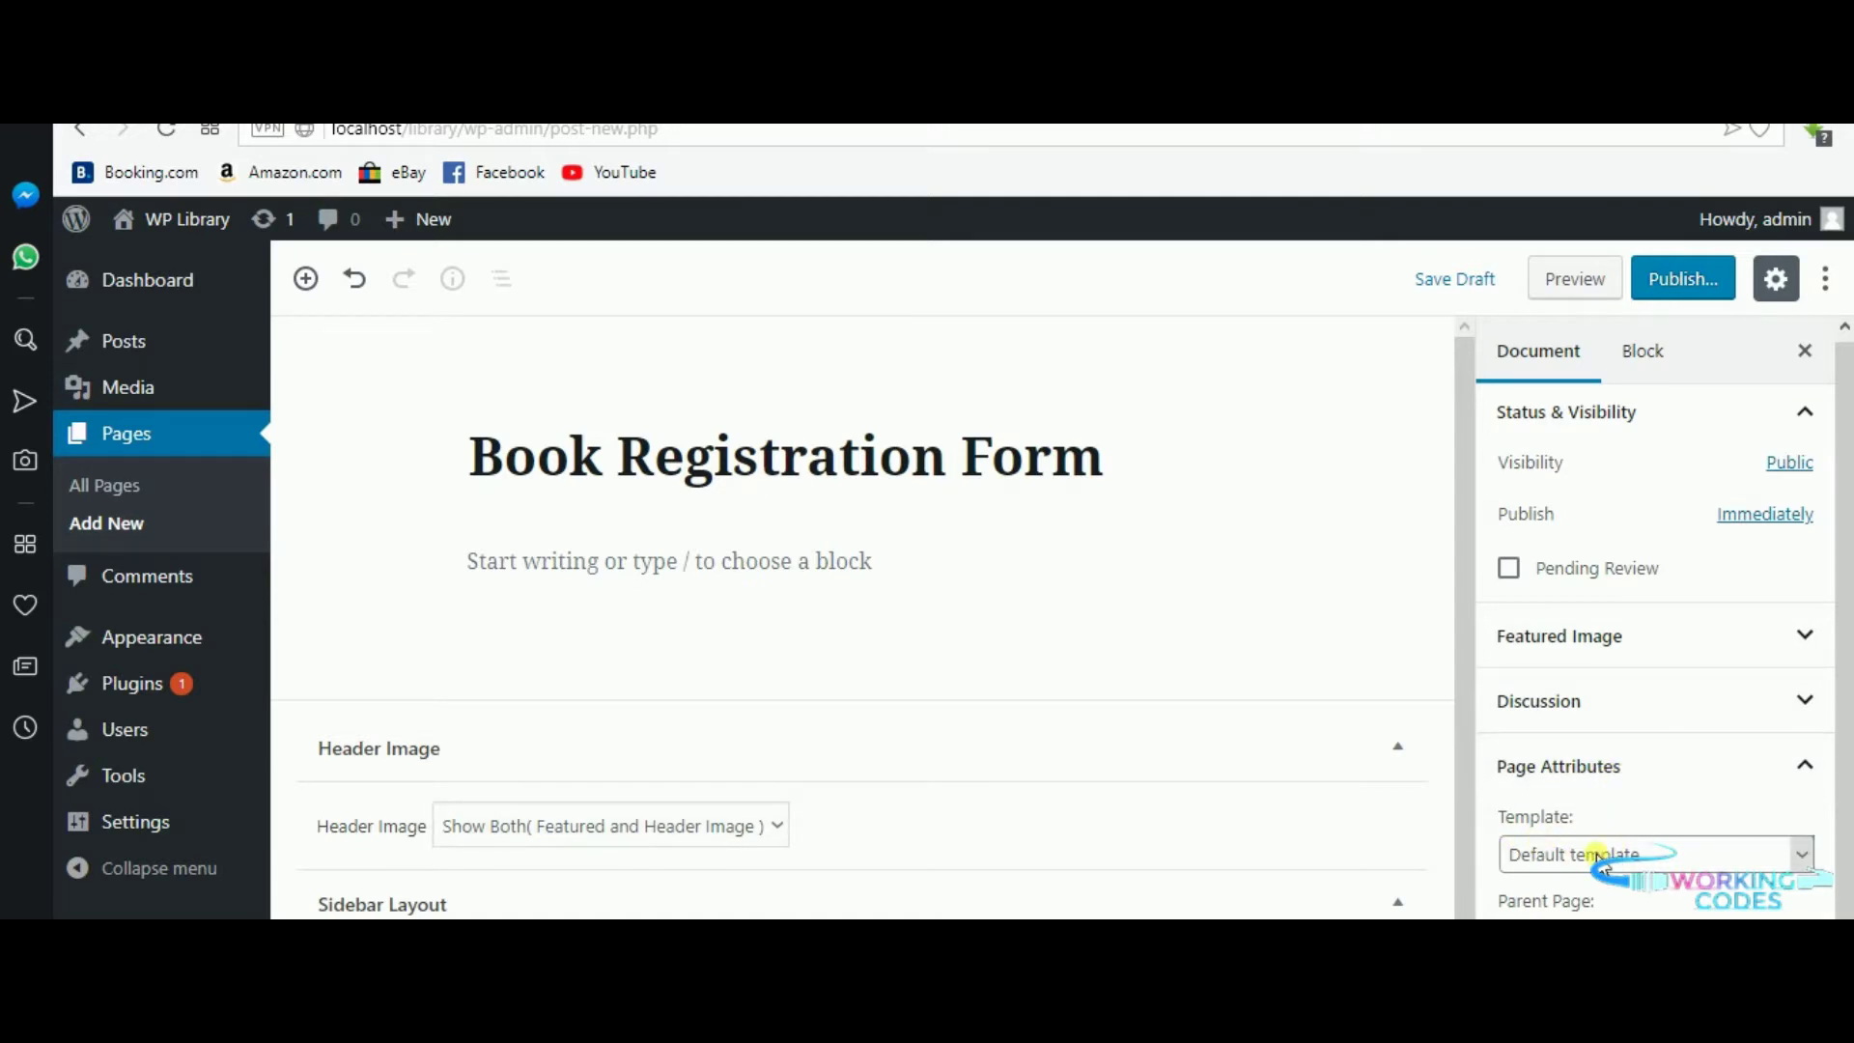
pyautogui.click(1604, 855)
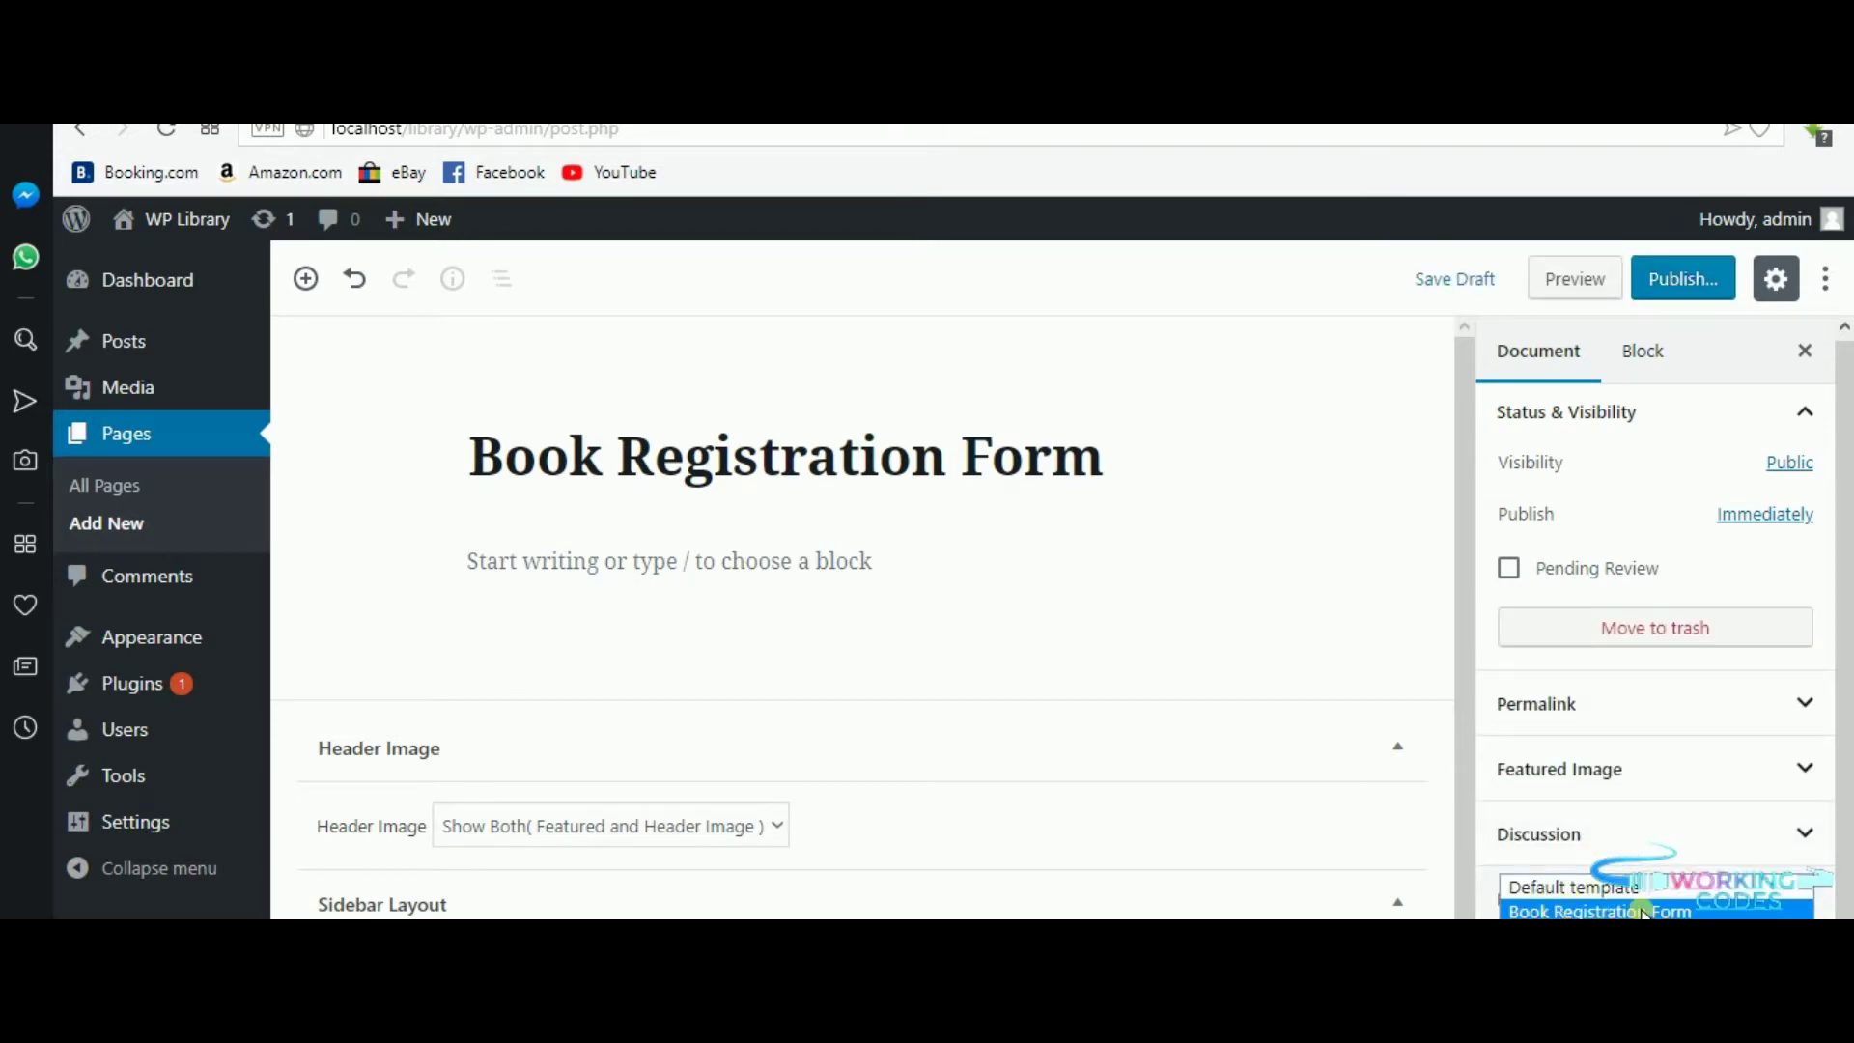
pyautogui.click(1673, 911)
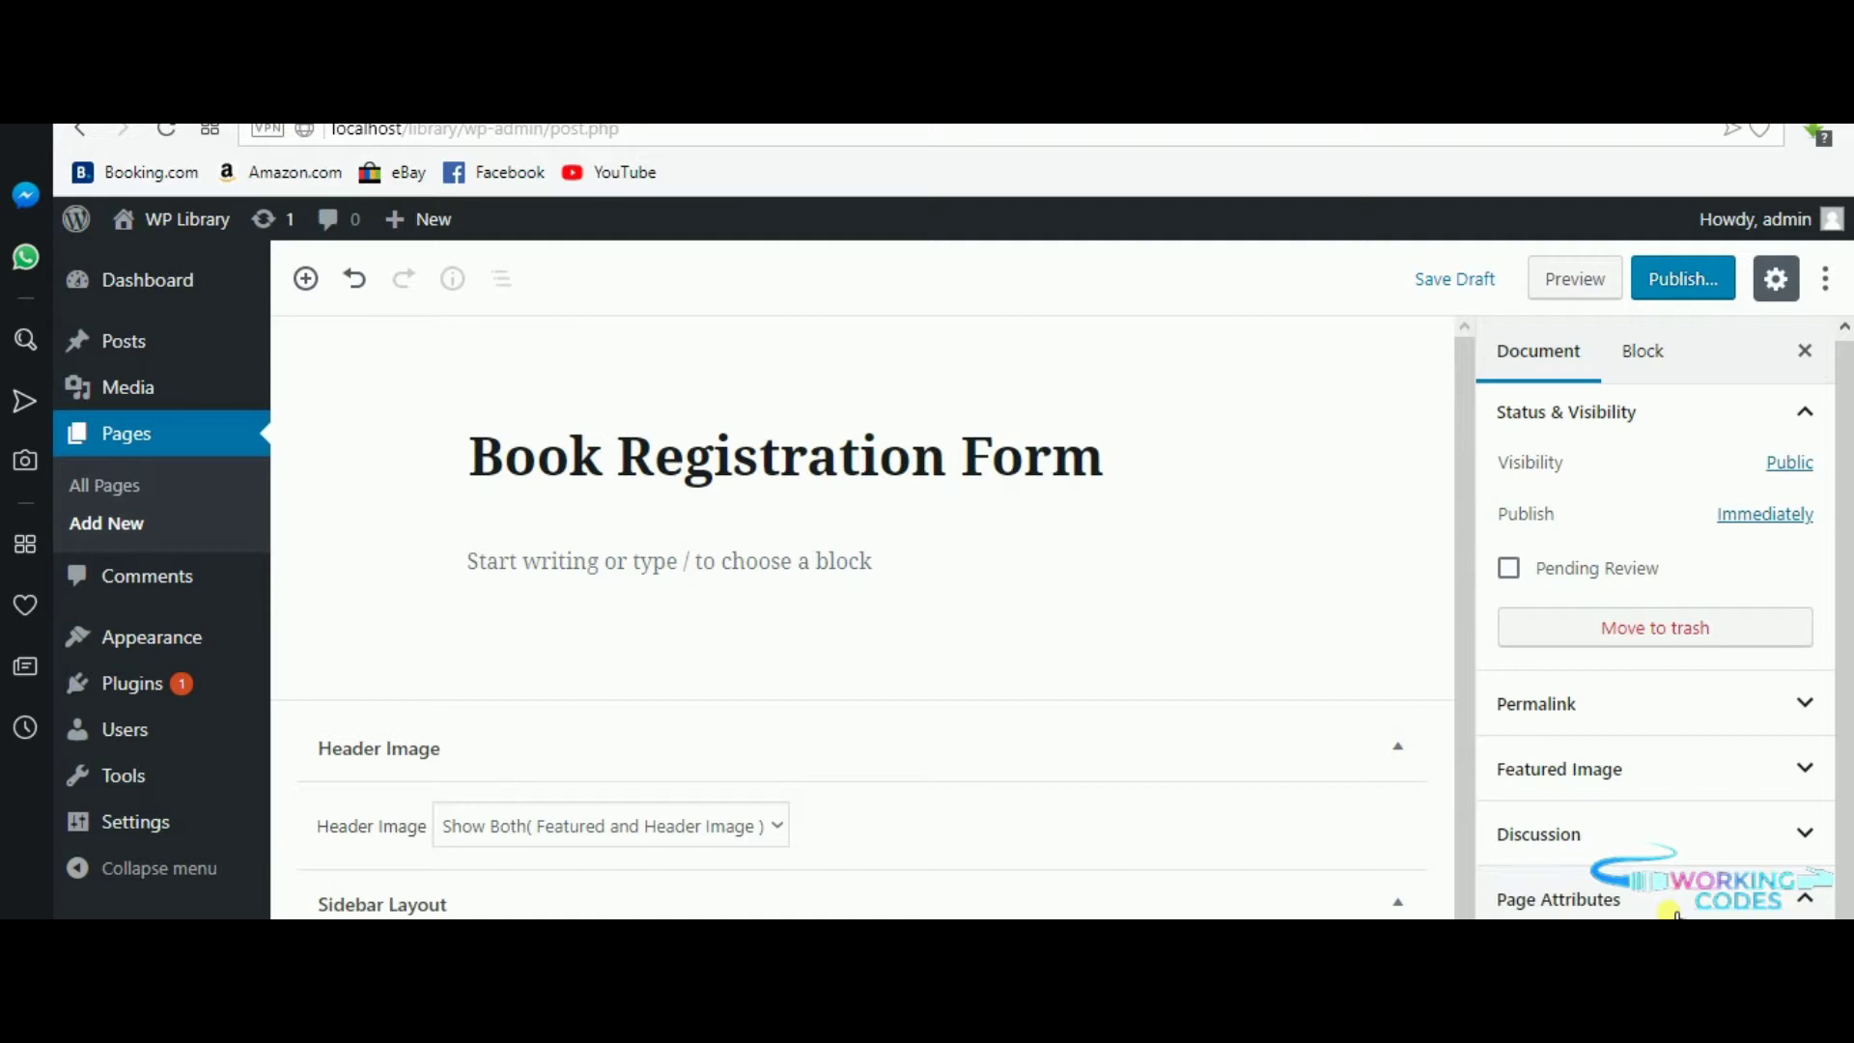
pyautogui.scroll(-2, 1608, 854)
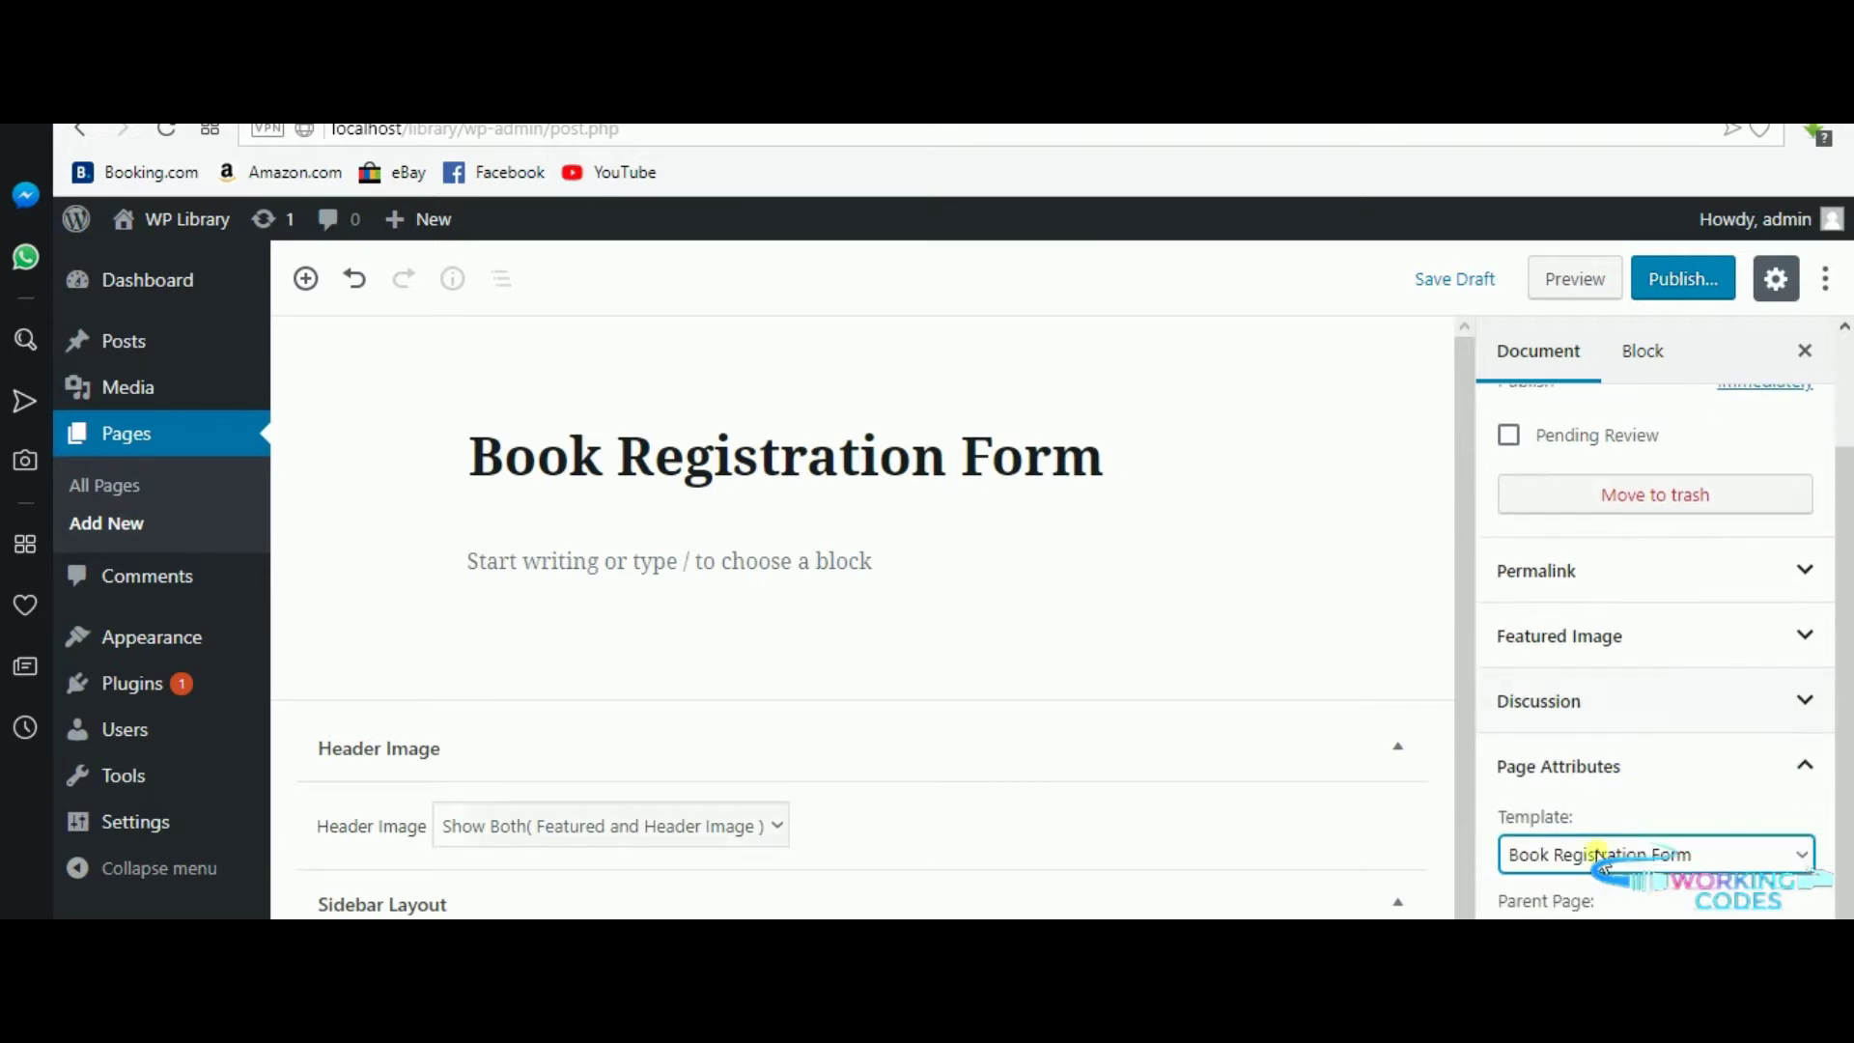
pyautogui.scroll(3, 1648, 822)
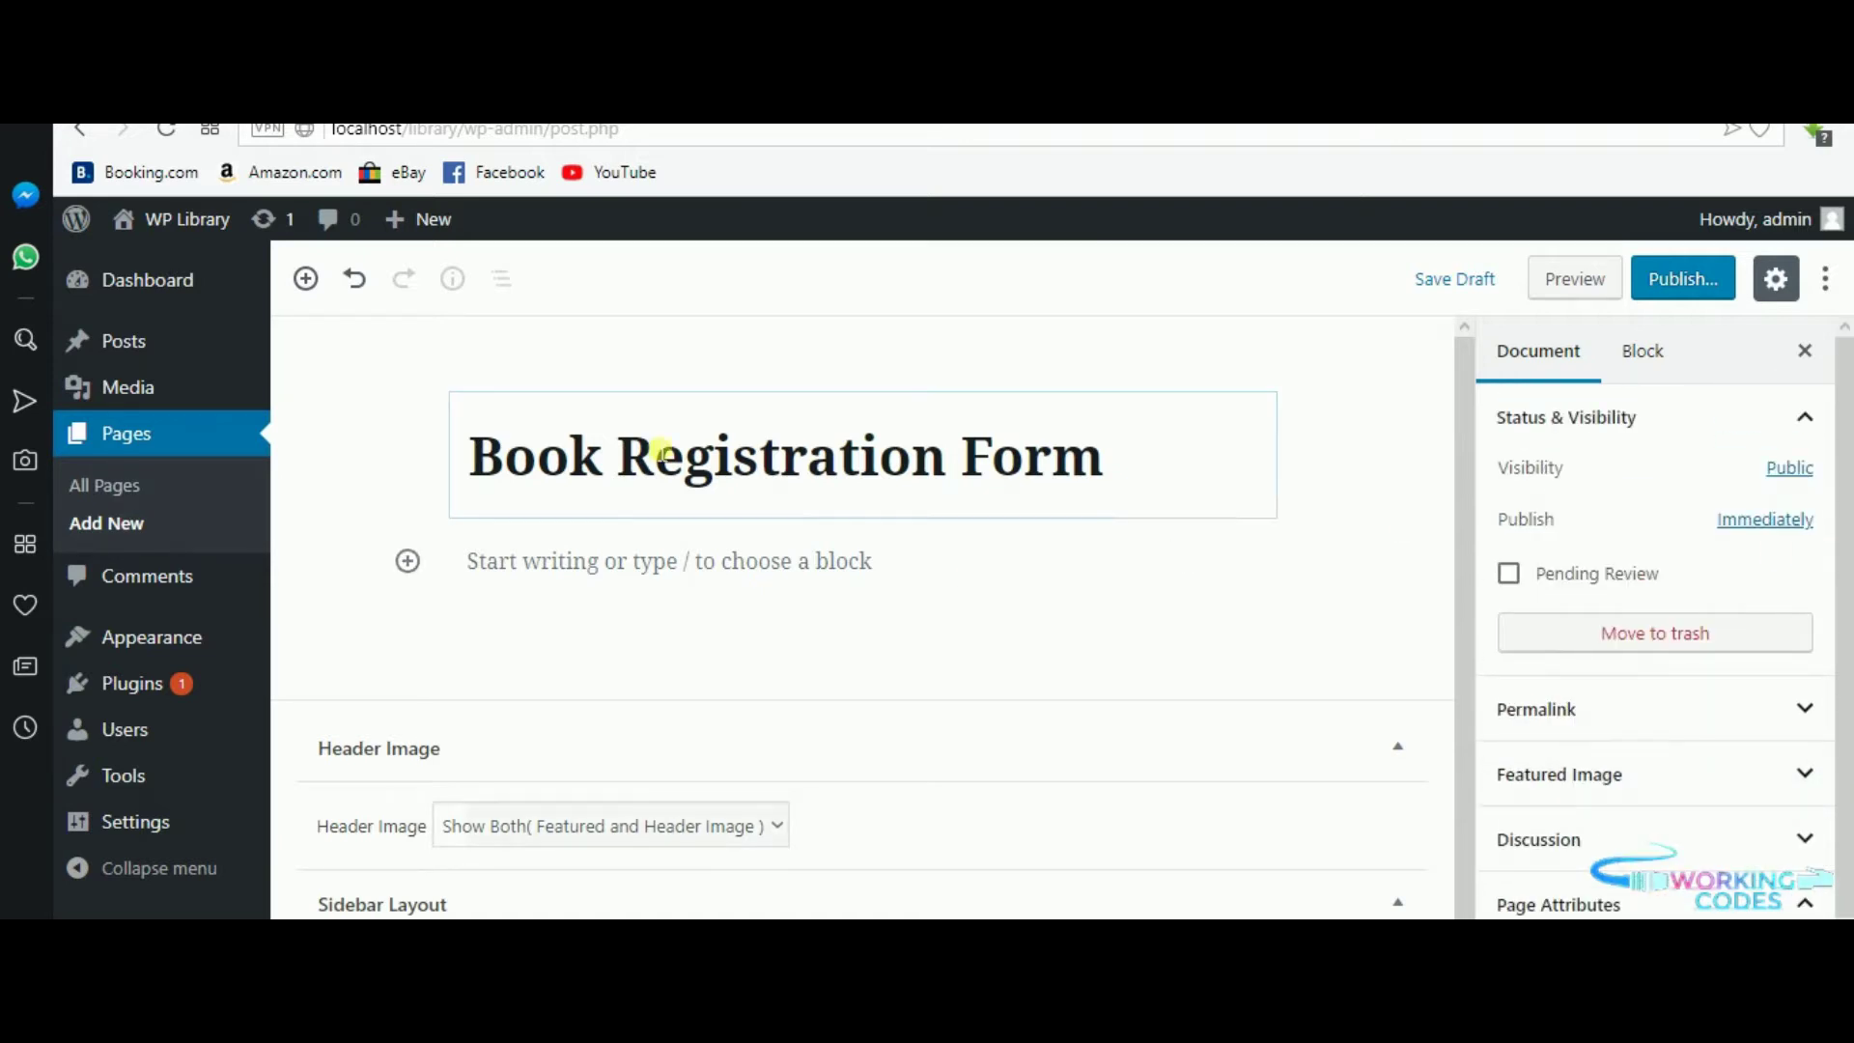
# Step: Set visibility to Private, confirm the private publish, collapse the panel and preview the page
pyautogui.click(1793, 473)
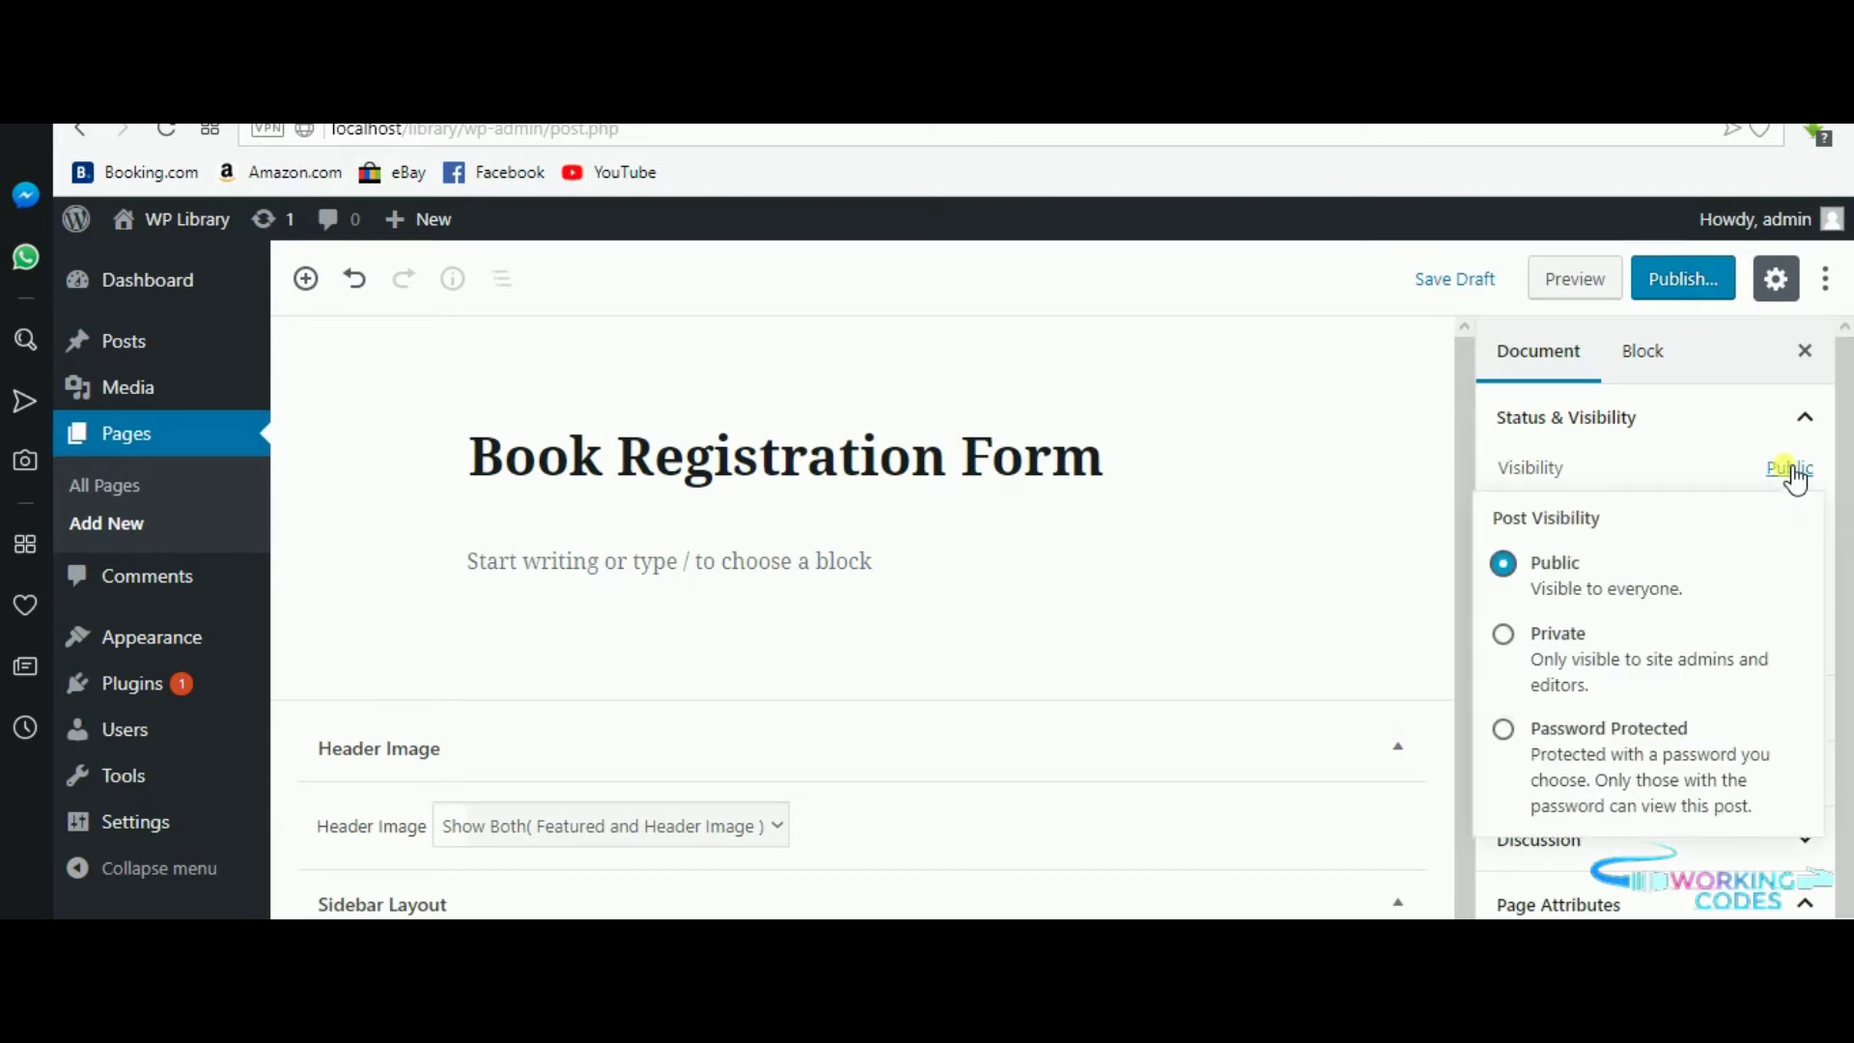
pyautogui.click(1503, 636)
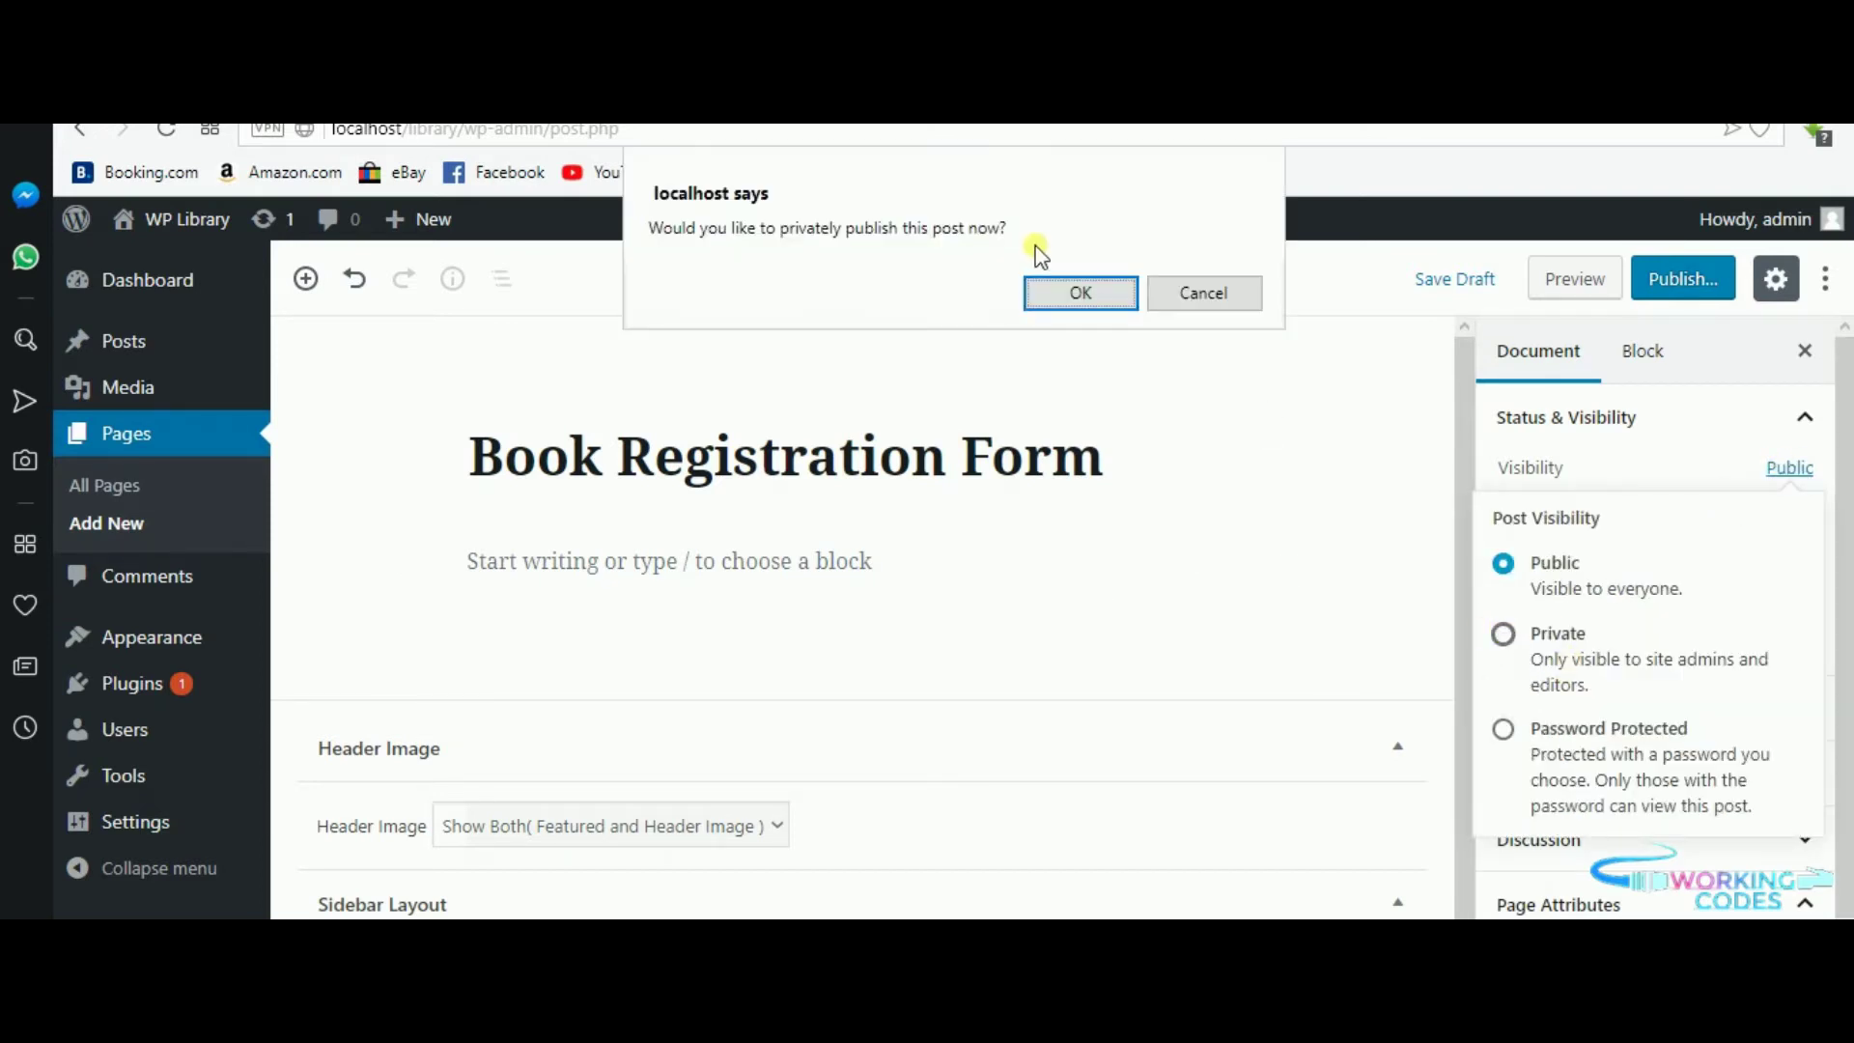
pyautogui.click(1079, 292)
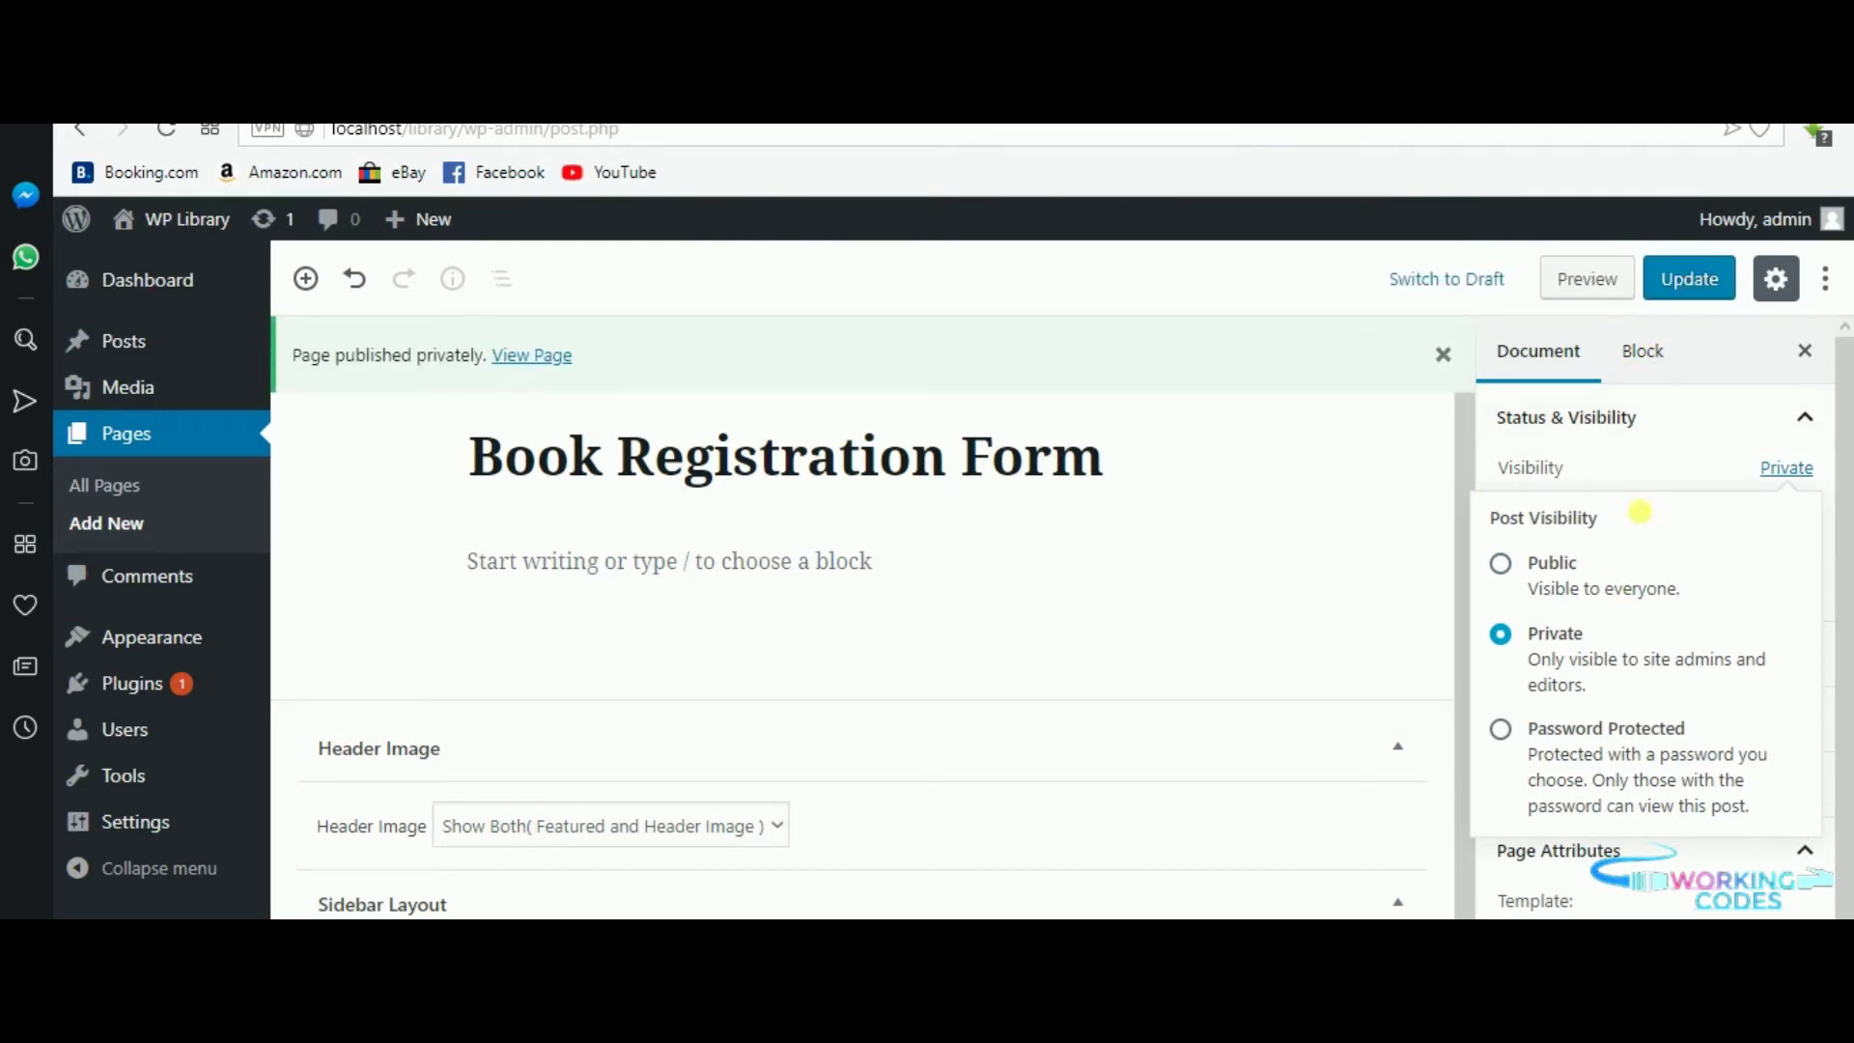
pyautogui.click(1752, 423)
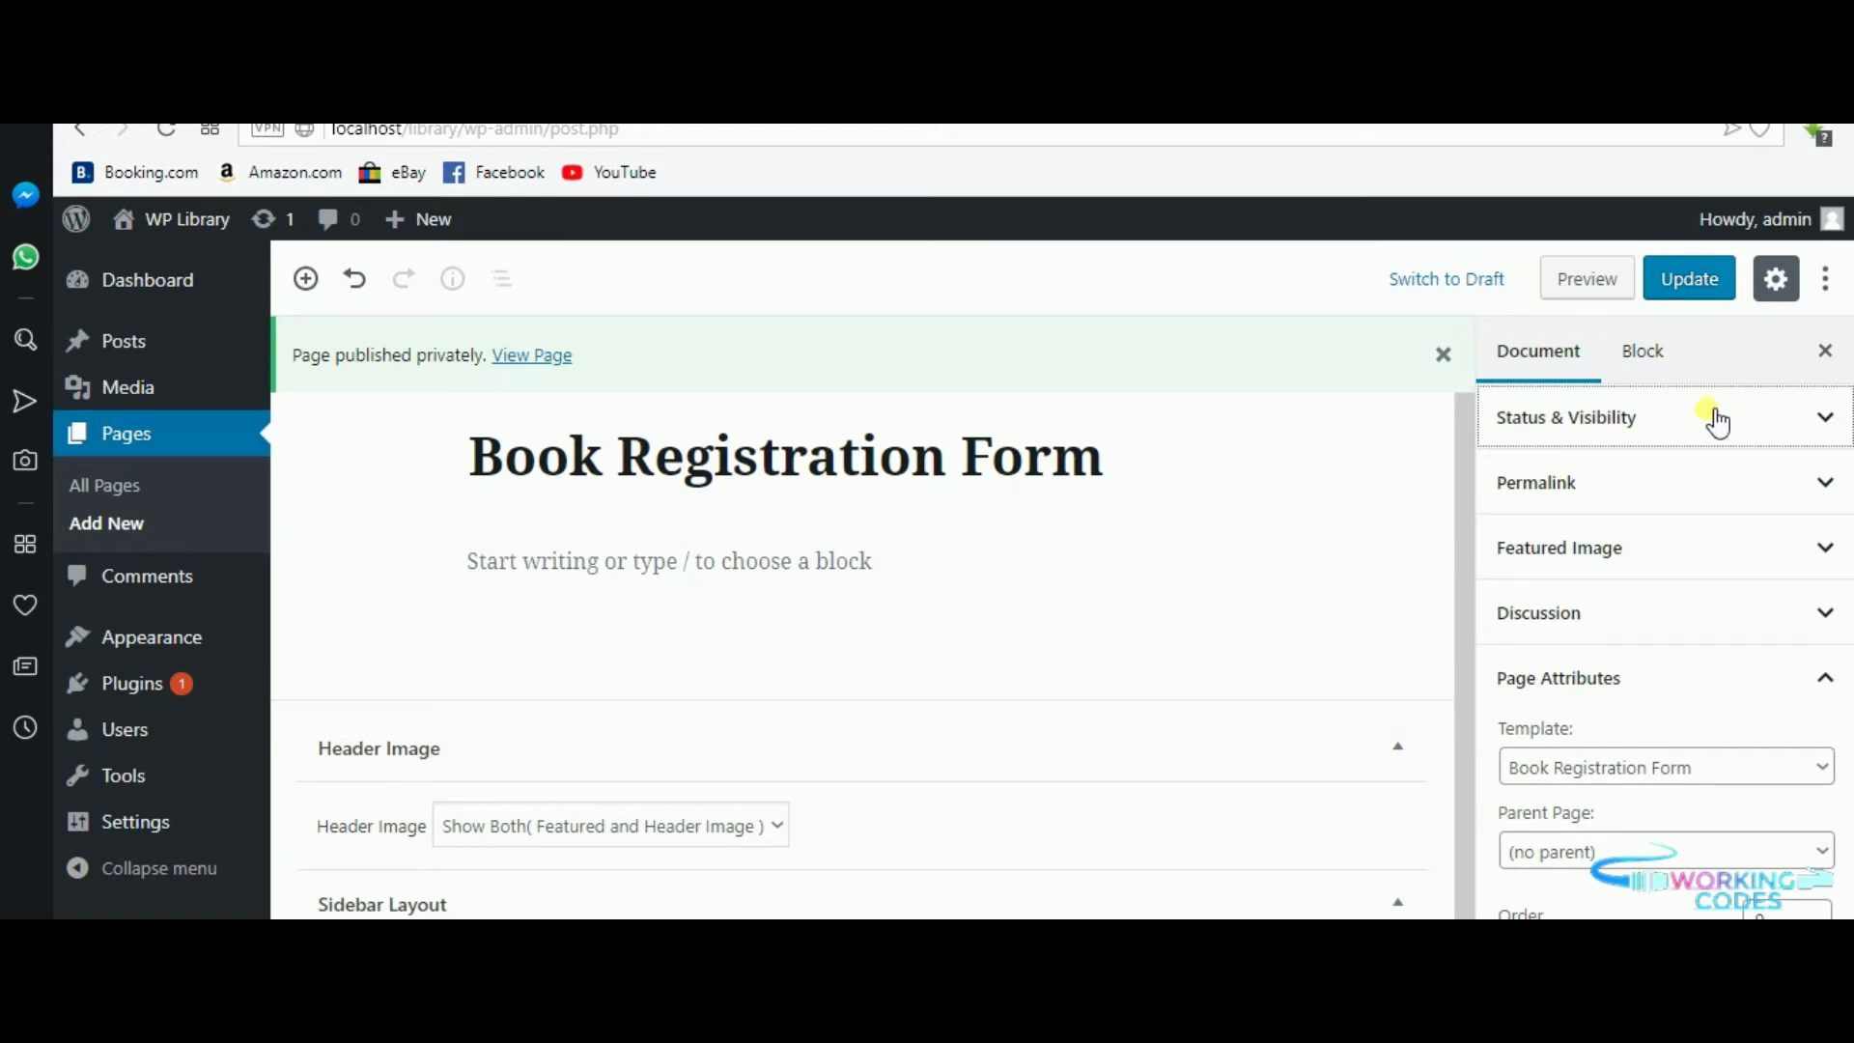
pyautogui.click(1587, 278)
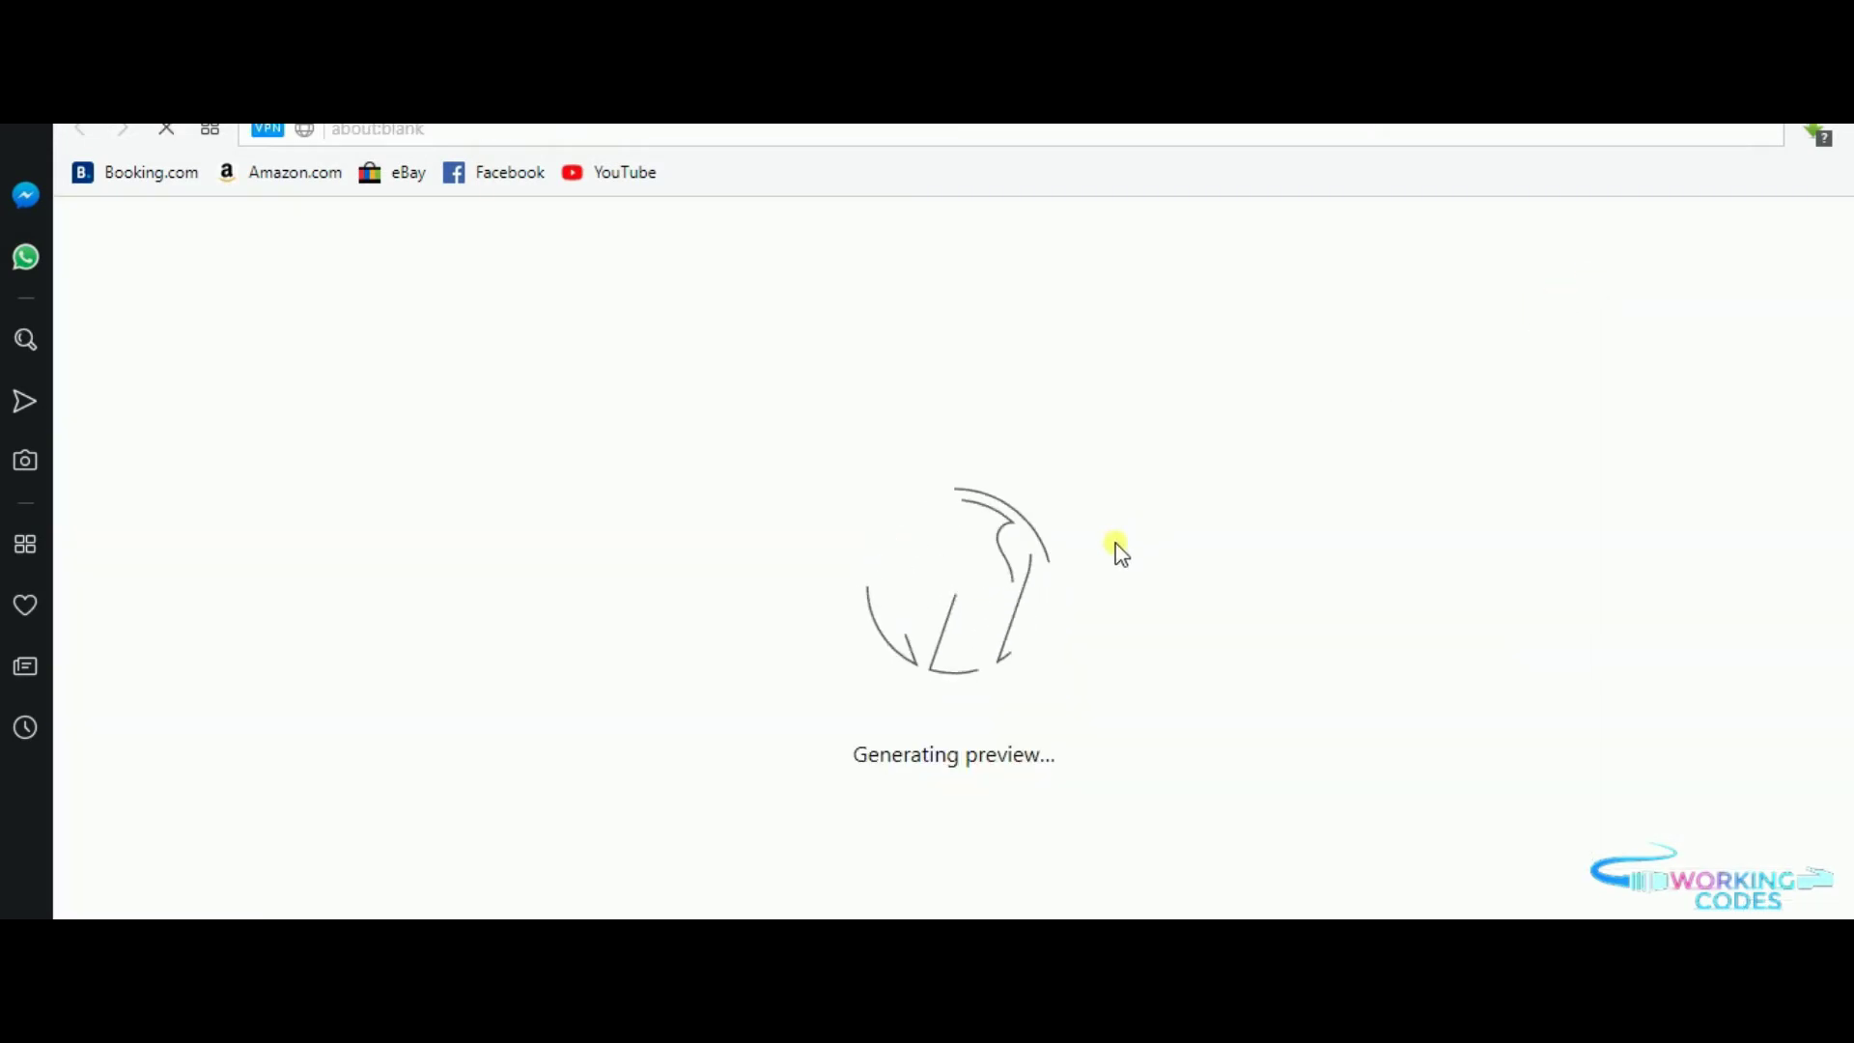
pyautogui.scroll(-3, 857, 670)
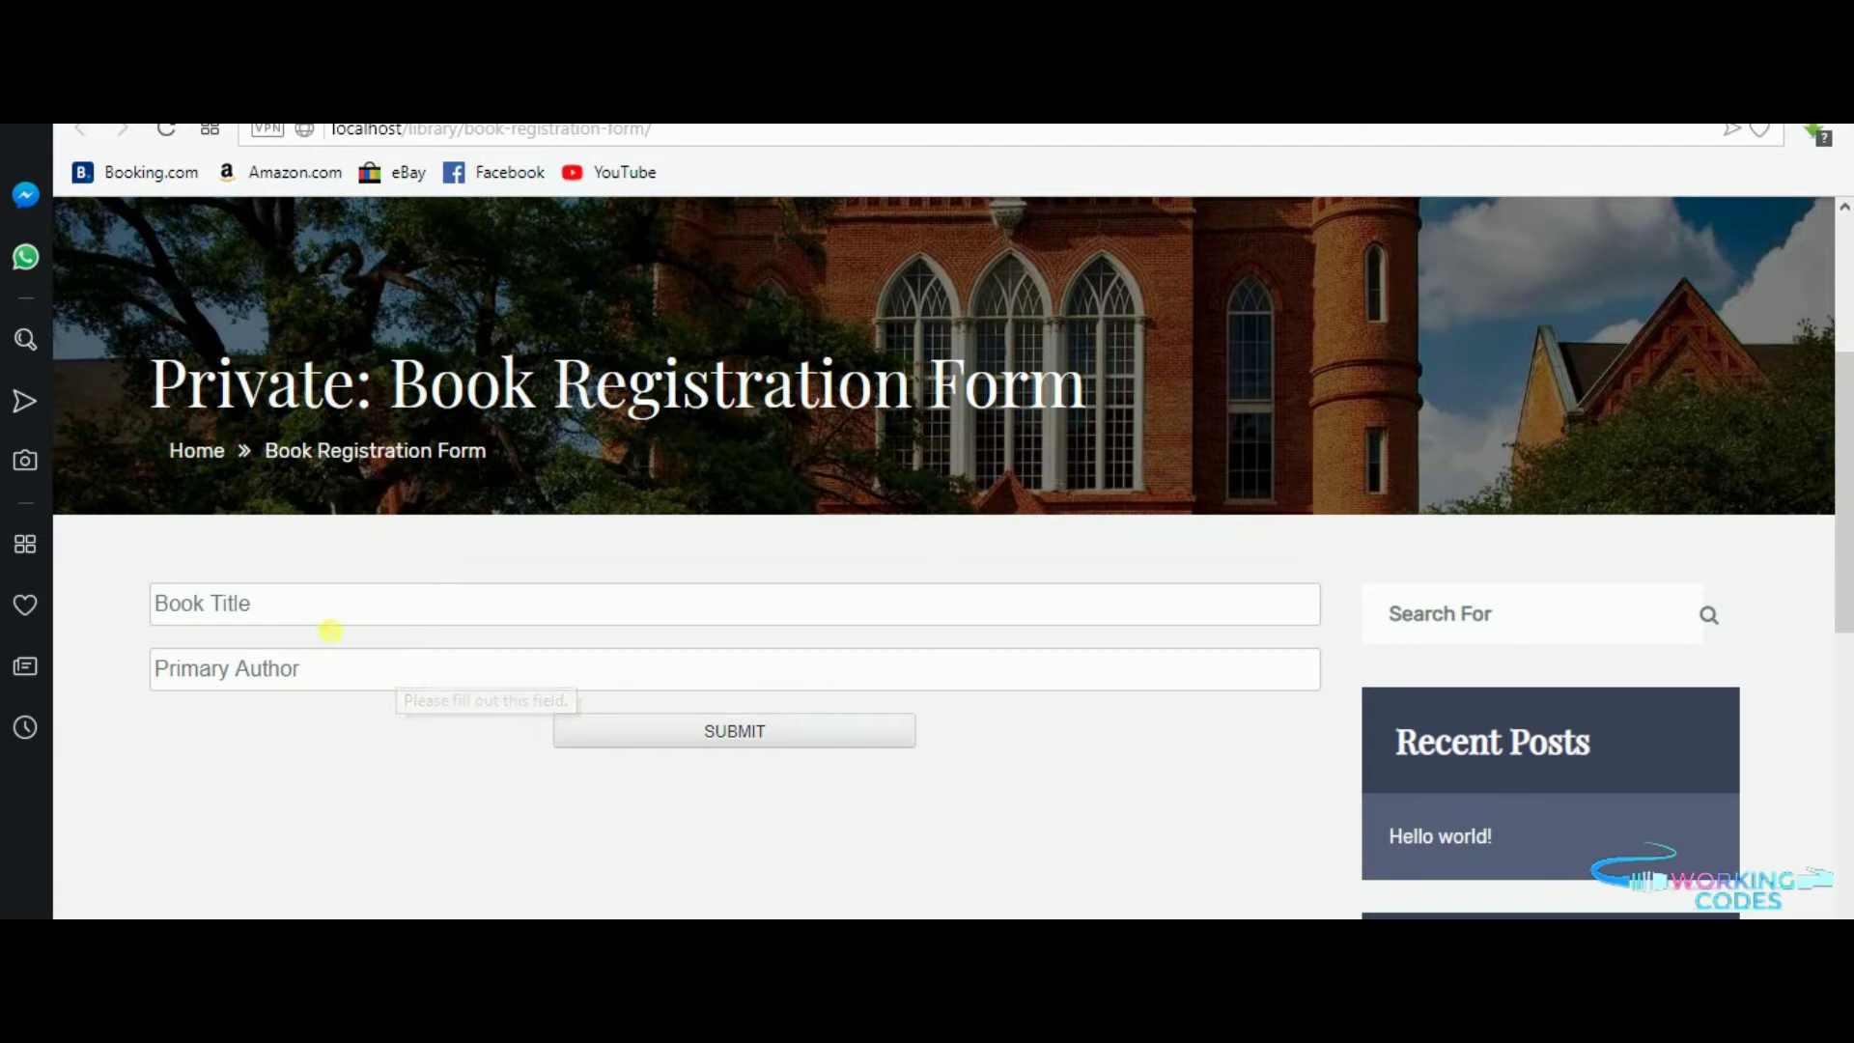
# Step: Register Database for Beginners by Emannuel J. and dismiss the Book Saved alert
pyautogui.click(330, 606)
pyautogui.click(331, 641)
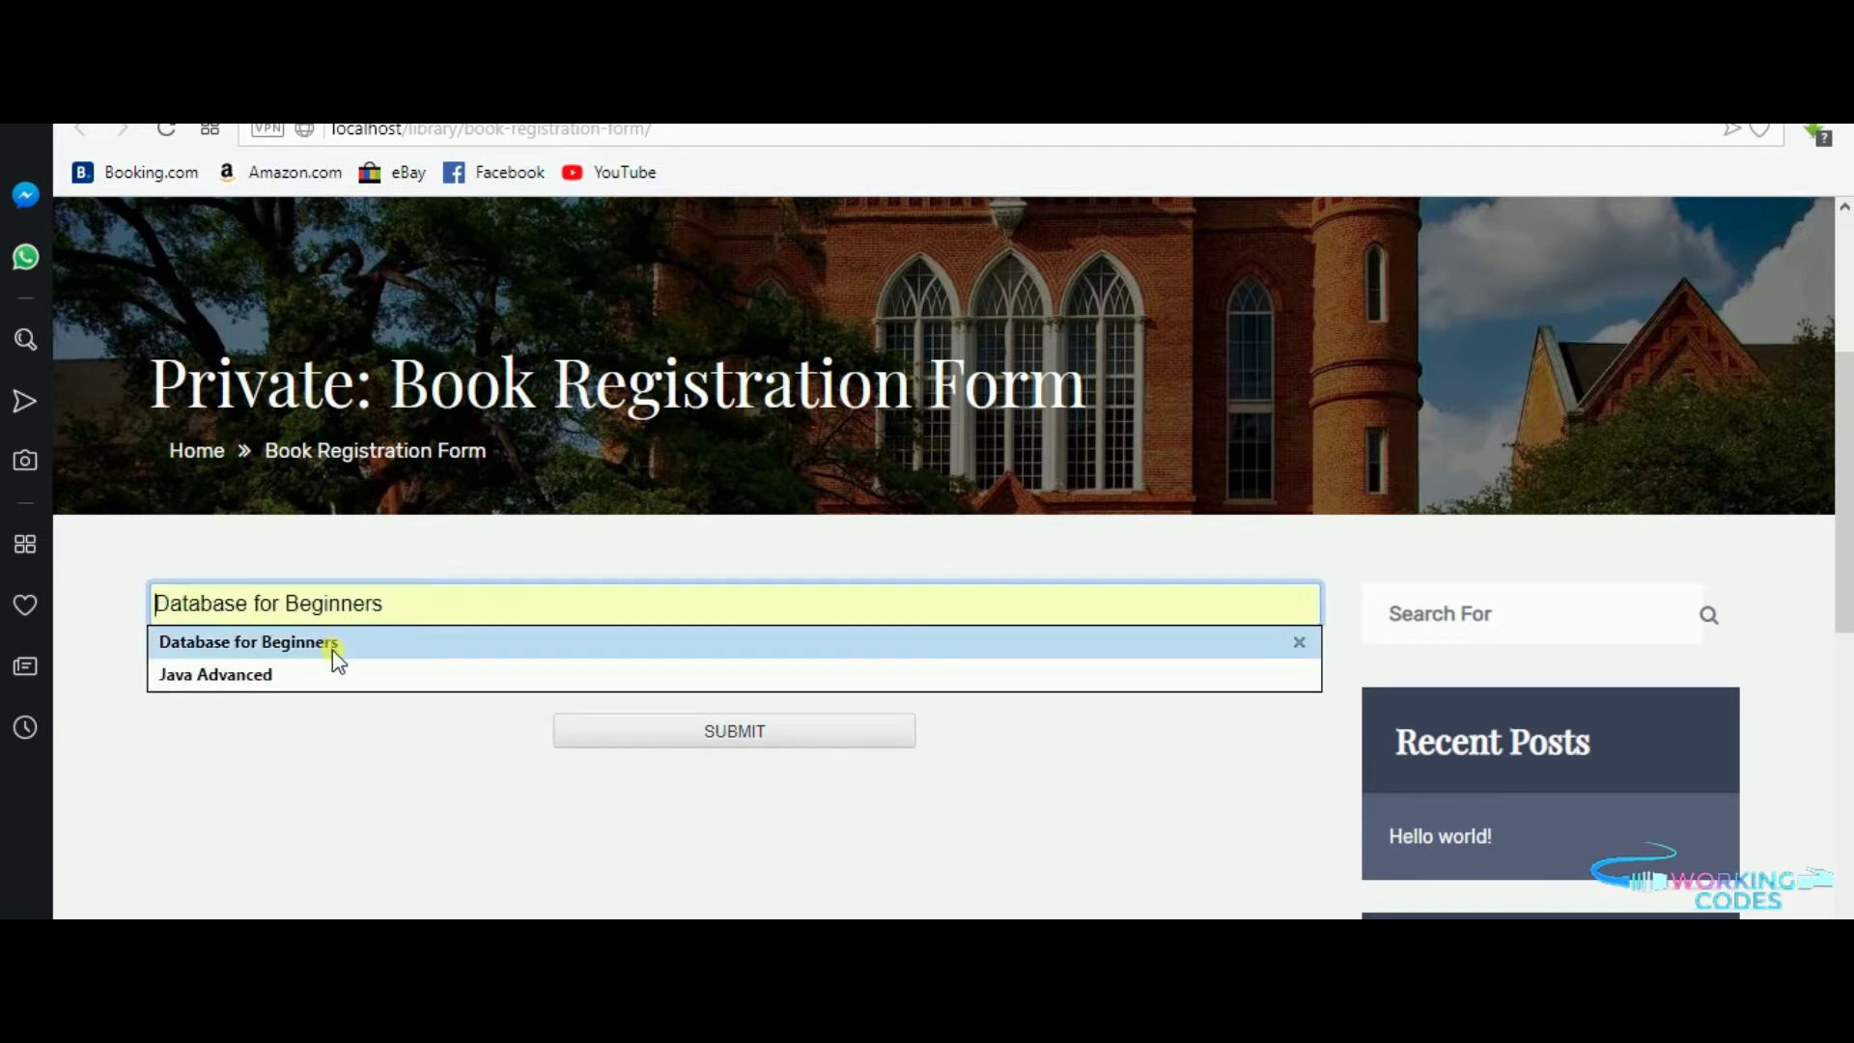
pyautogui.click(341, 677)
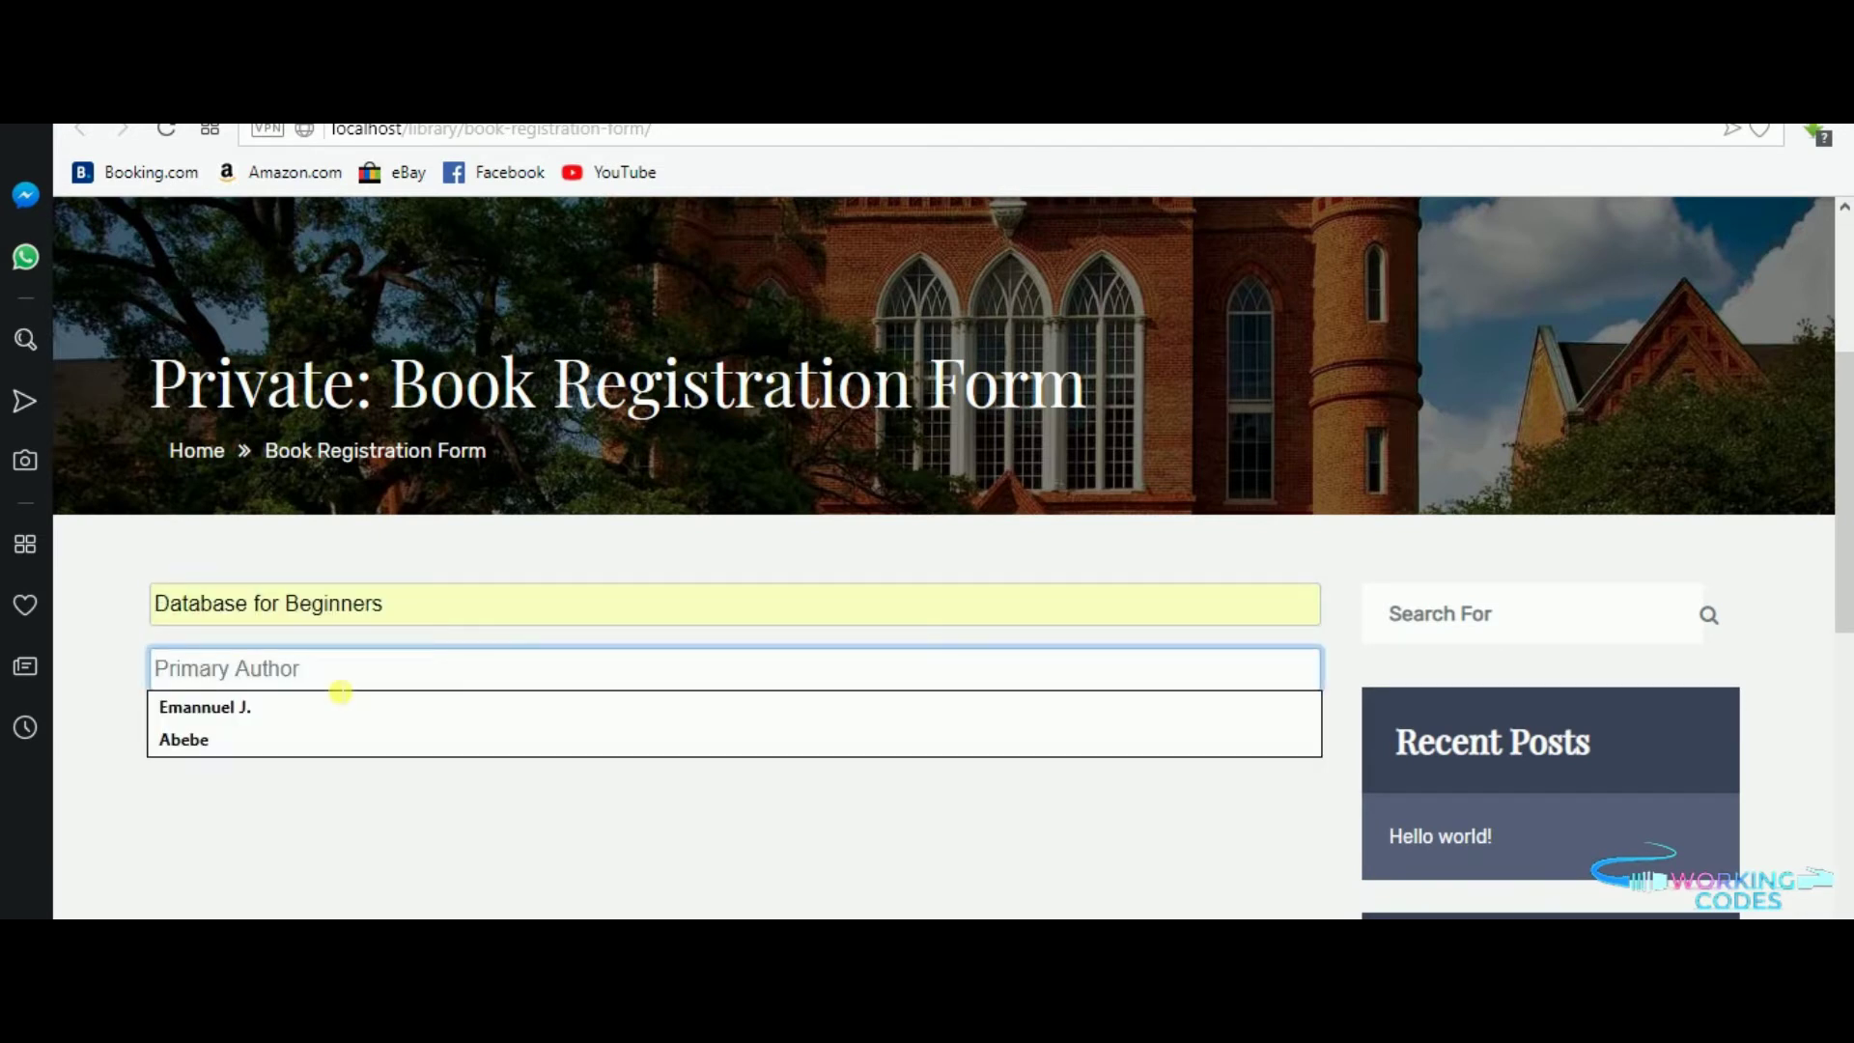
pyautogui.click(327, 706)
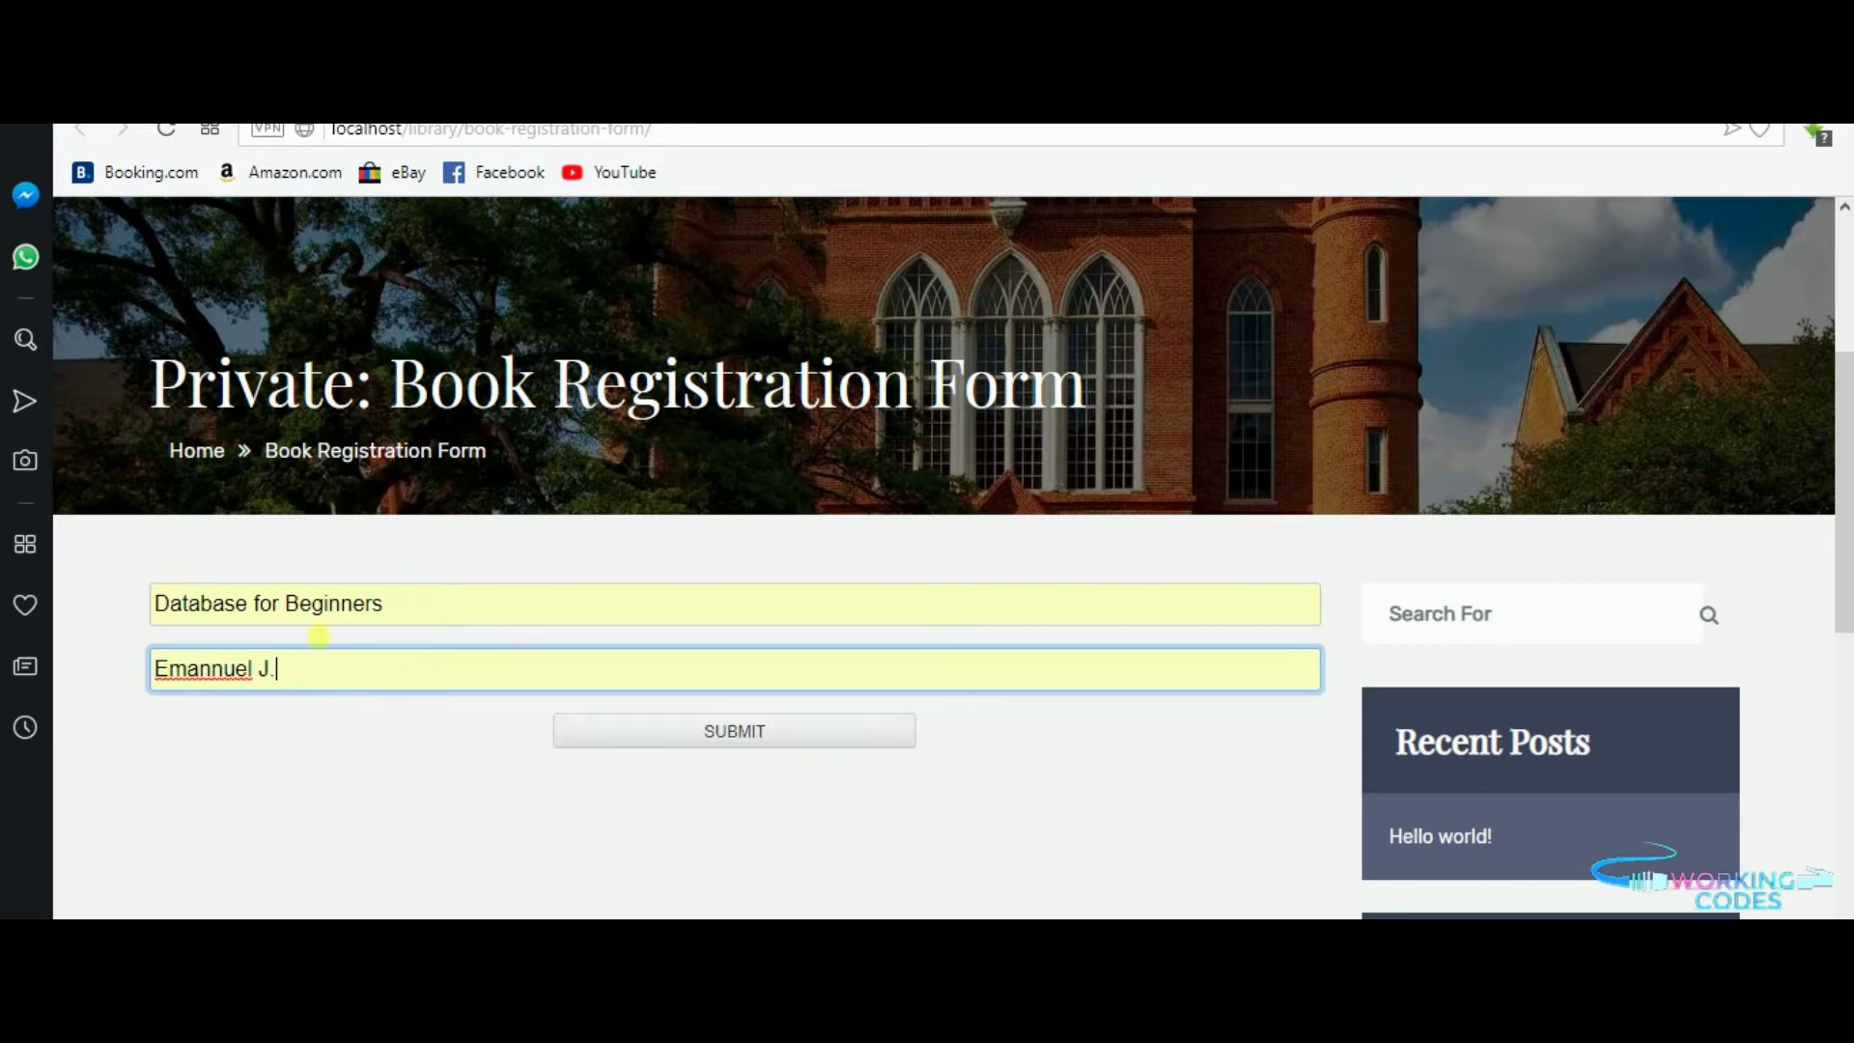
pyautogui.click(739, 732)
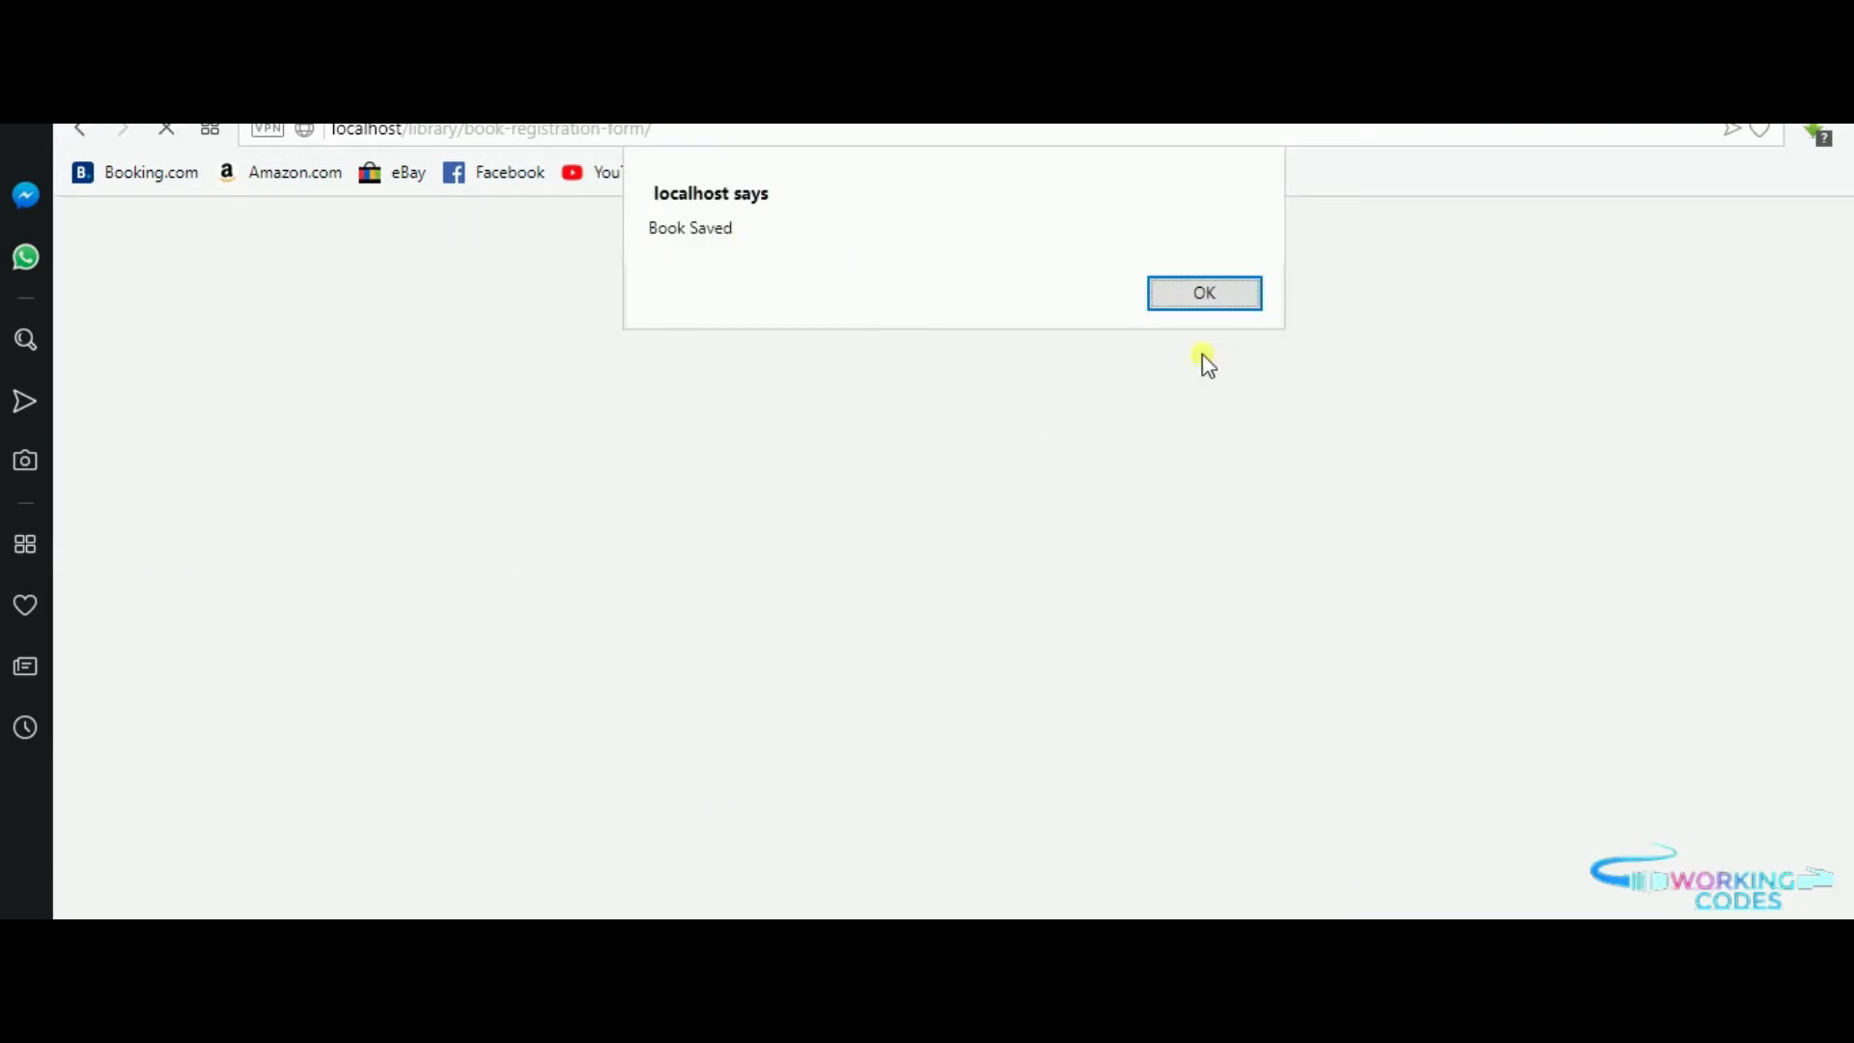
pyautogui.click(1204, 292)
pyautogui.scroll(-5, 440, 654)
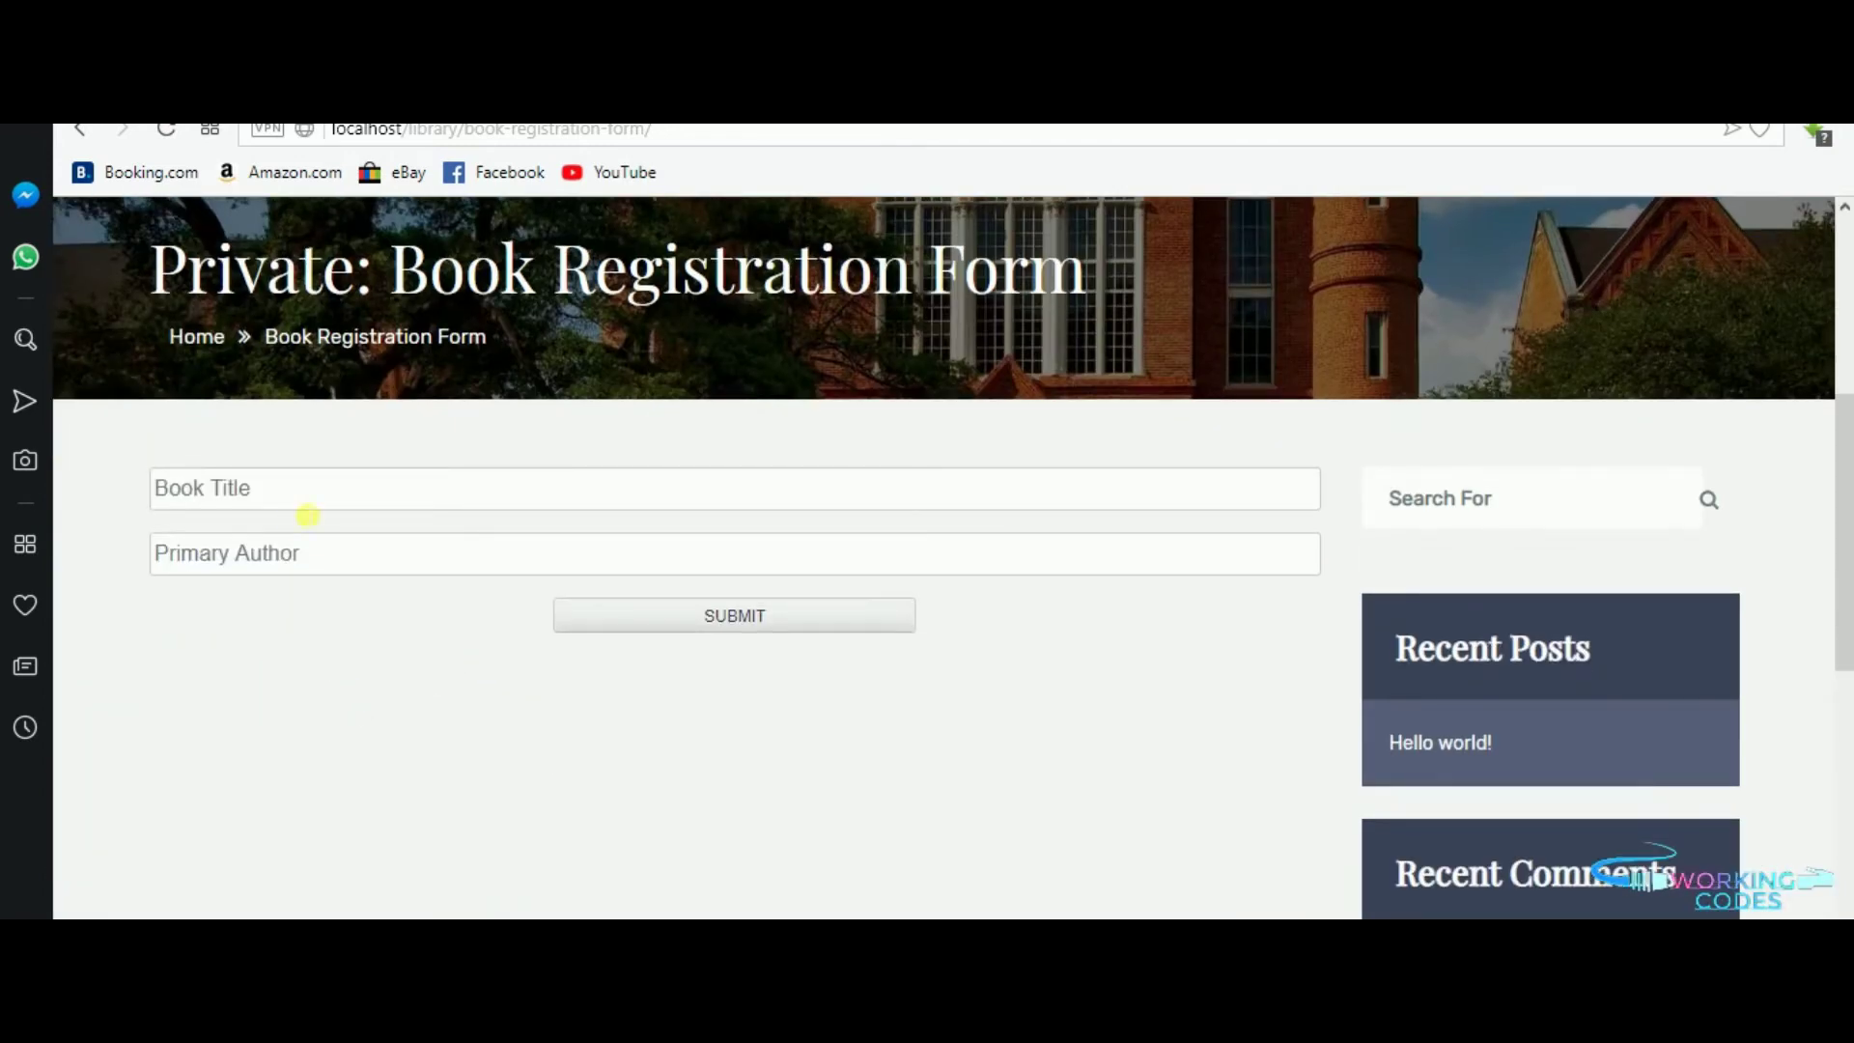
# Step: Register Java Advanced by Abebe and dismiss the Book Saved alert
pyautogui.click(332, 493)
pyautogui.click(280, 562)
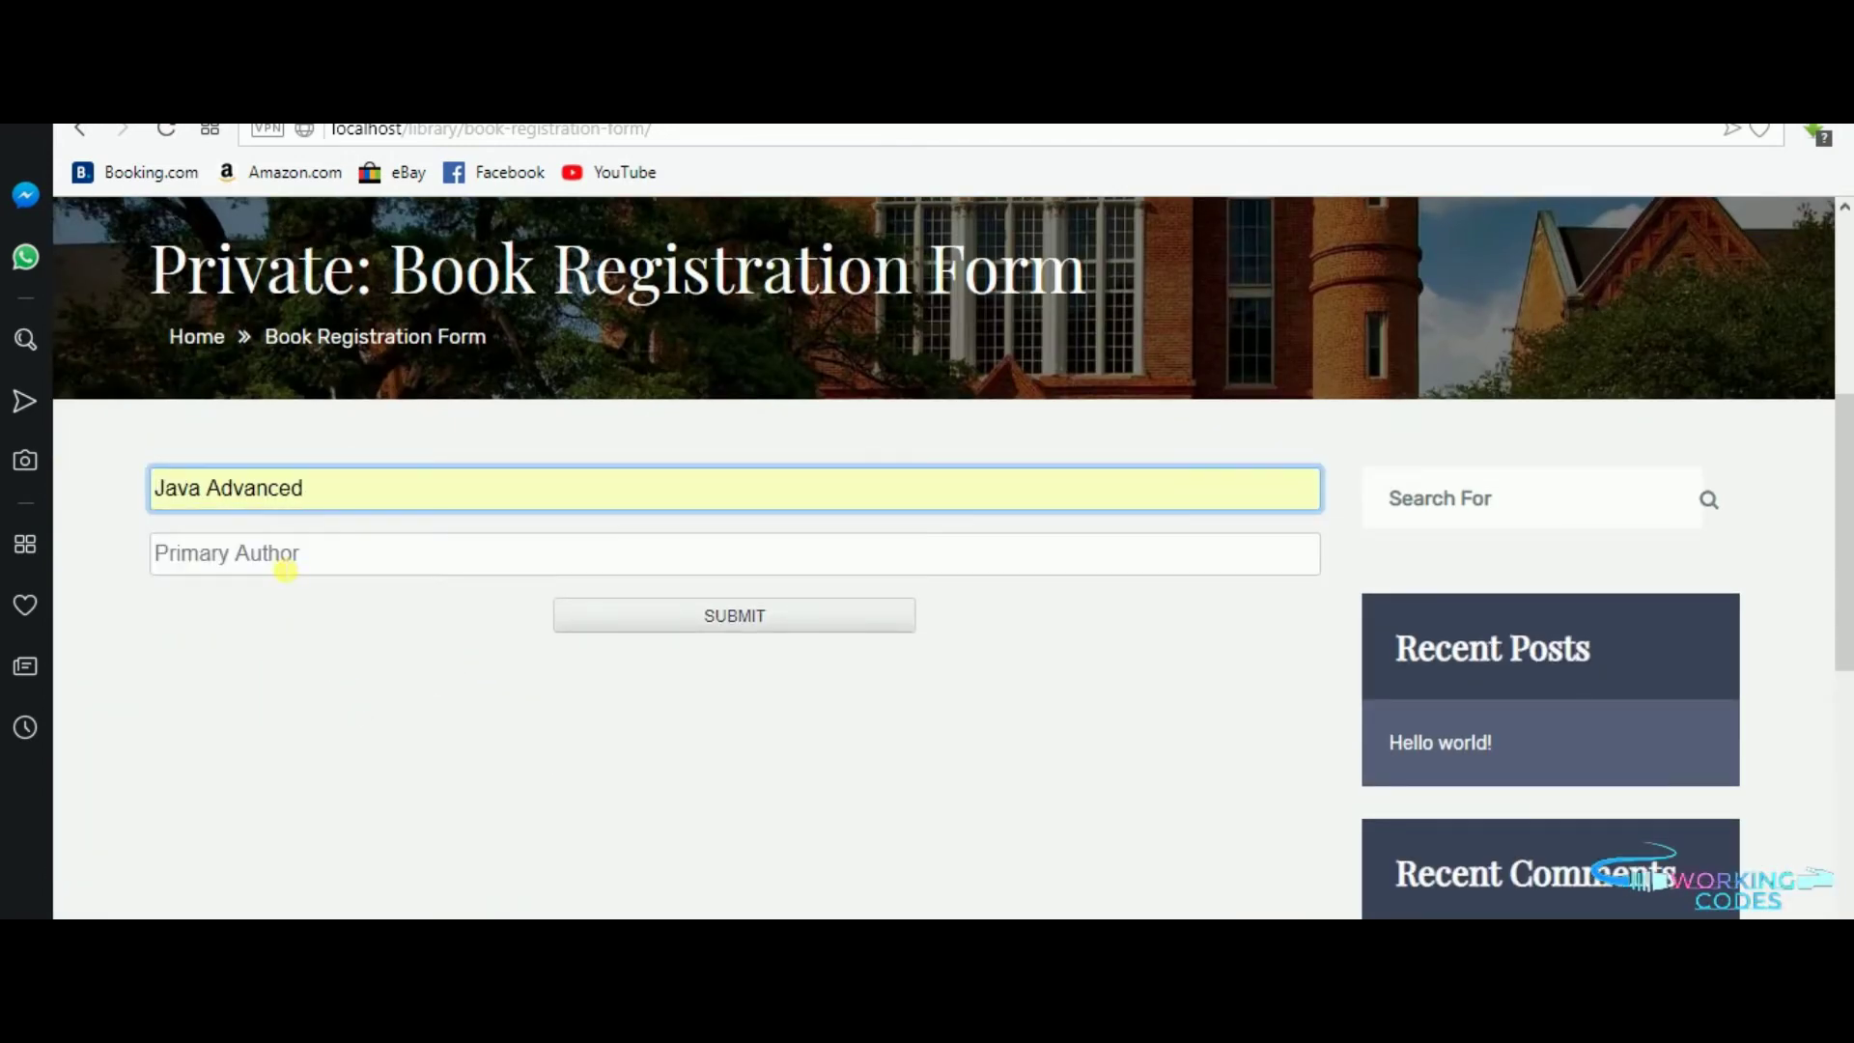
pyautogui.click(305, 554)
pyautogui.click(233, 627)
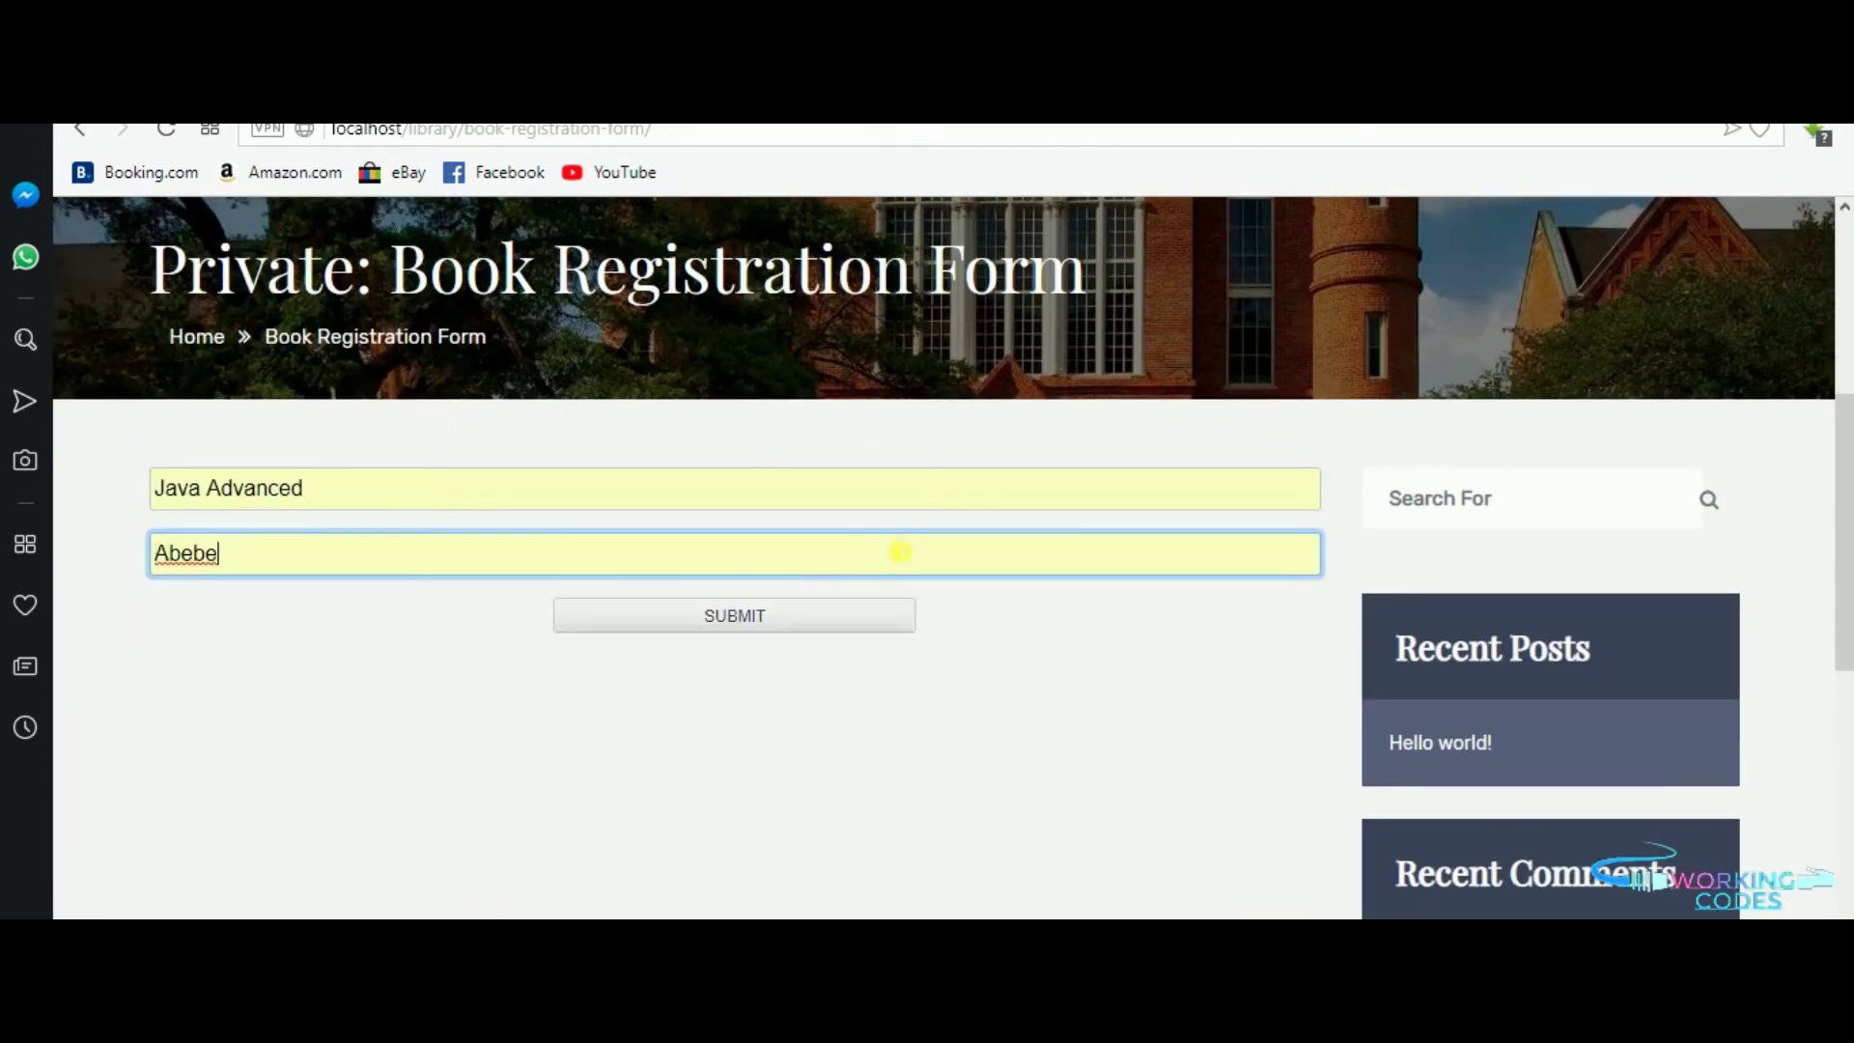
pyautogui.click(752, 616)
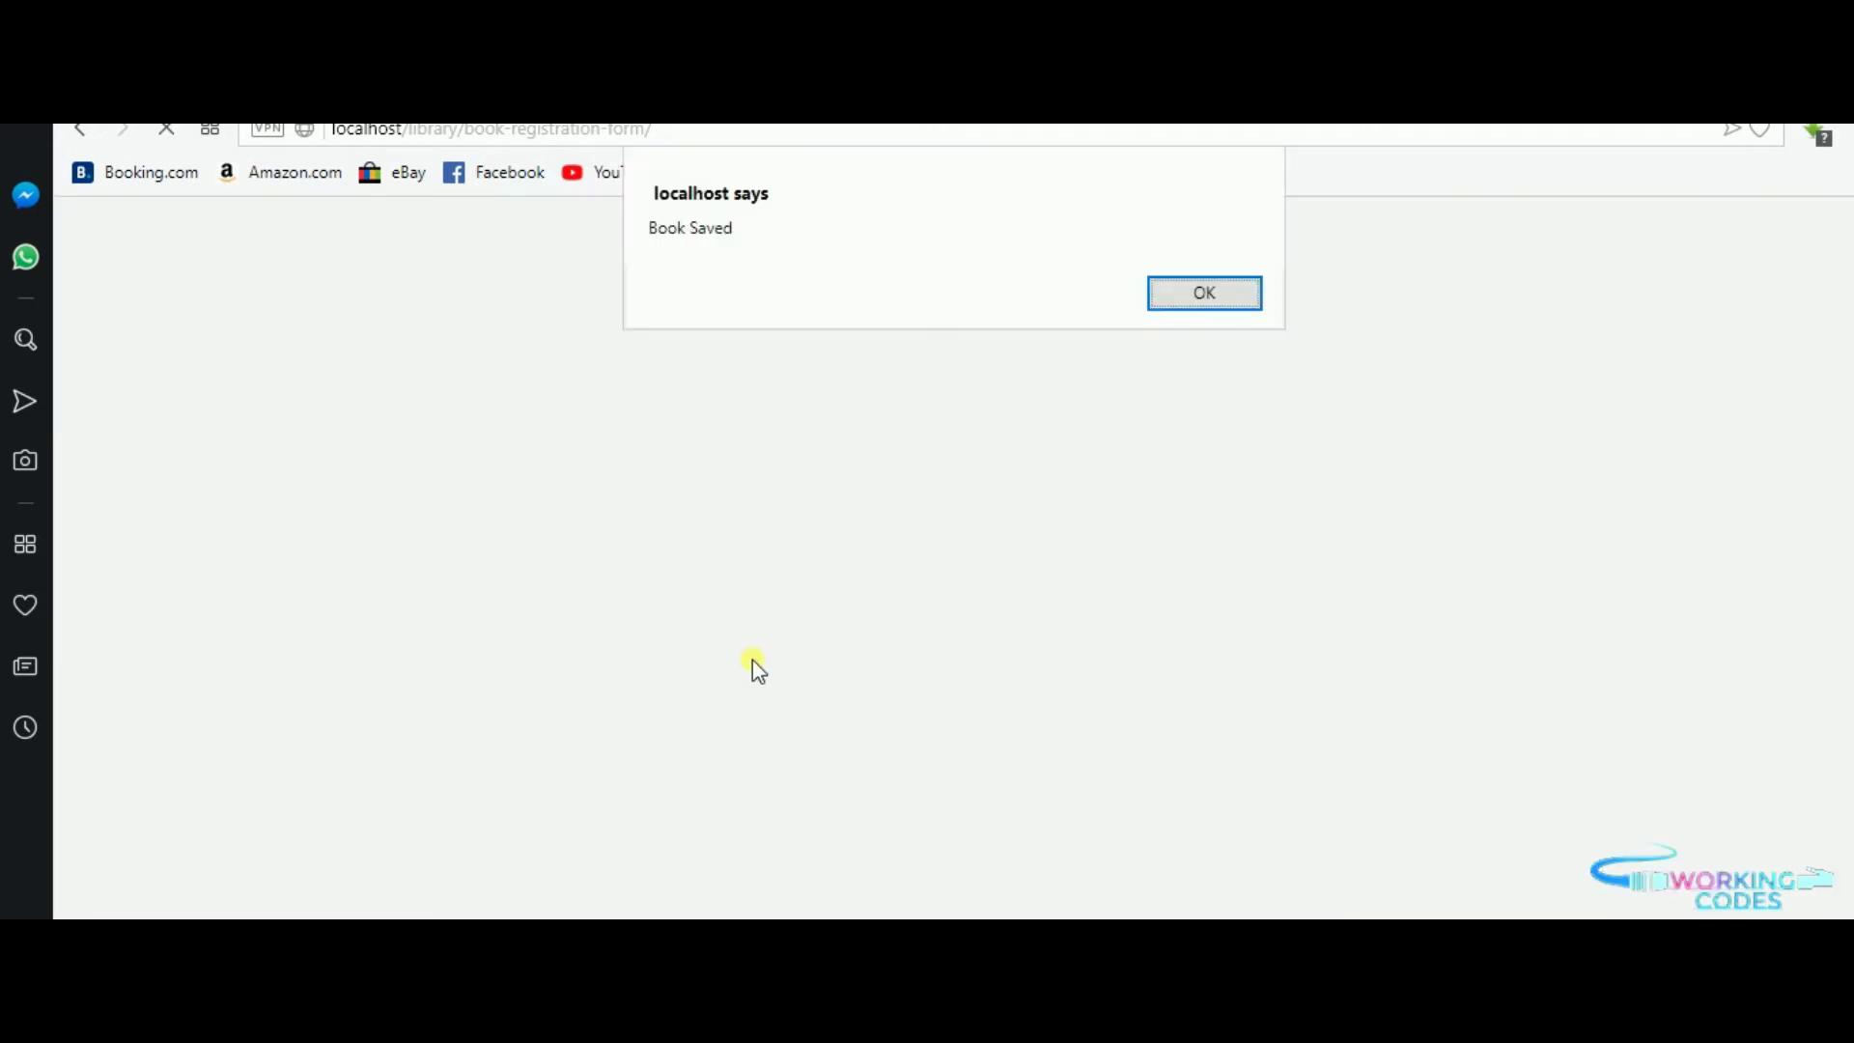
pyautogui.click(1209, 290)
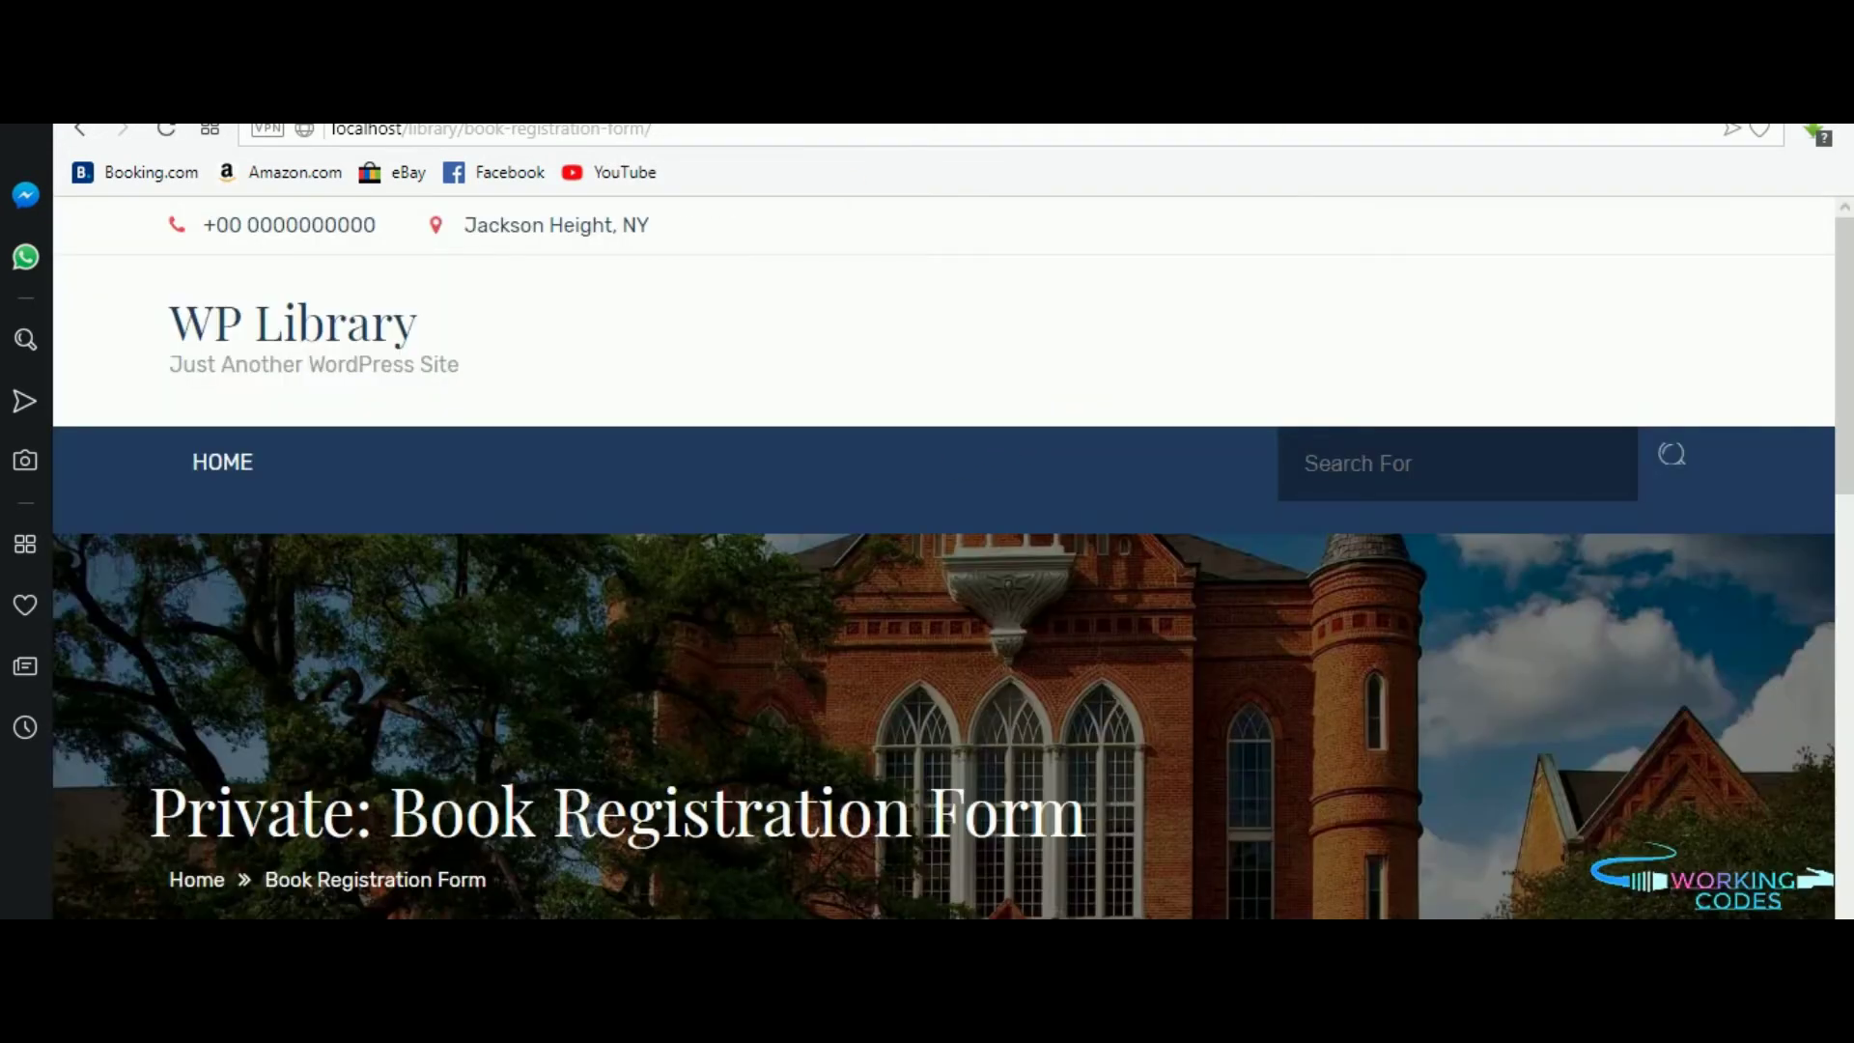
# Step: Browse the books table in phpMyAdmin to confirm both saved rows, then return to the editor
pyautogui.hotkey('ctrl', 'Tab')
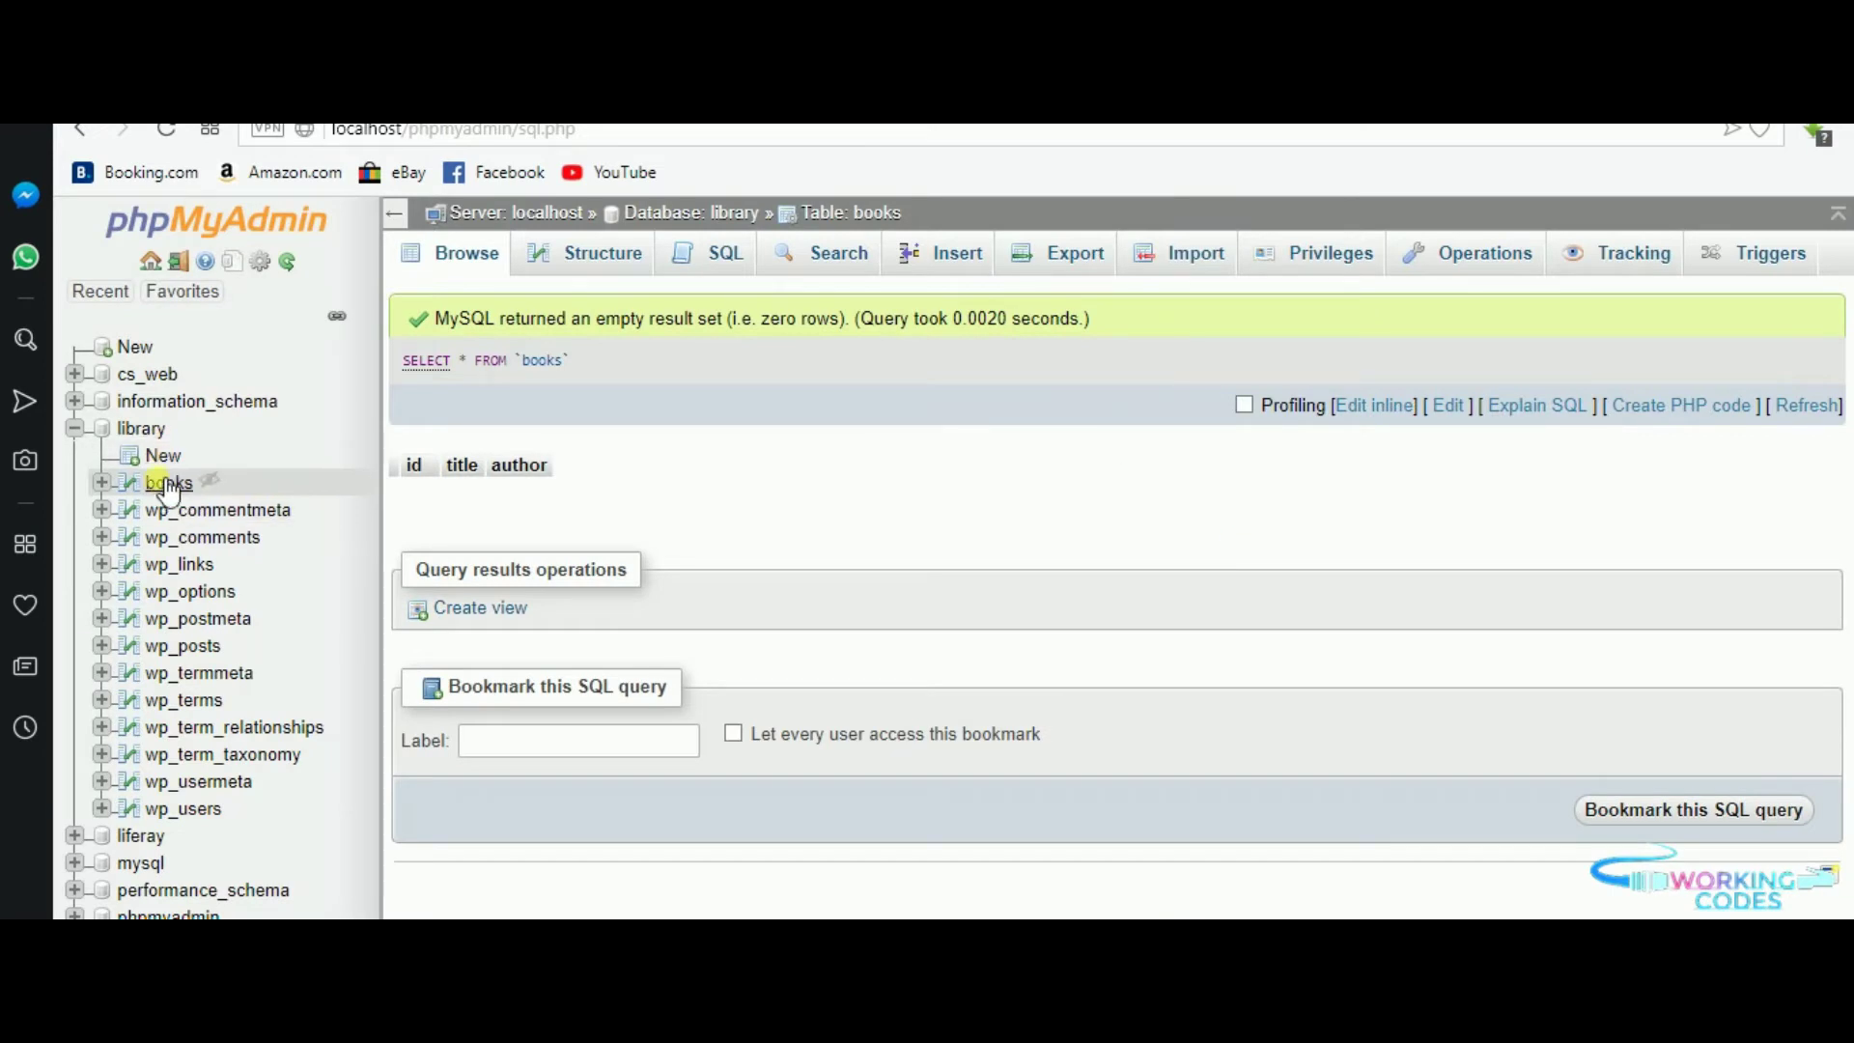
pyautogui.click(474, 259)
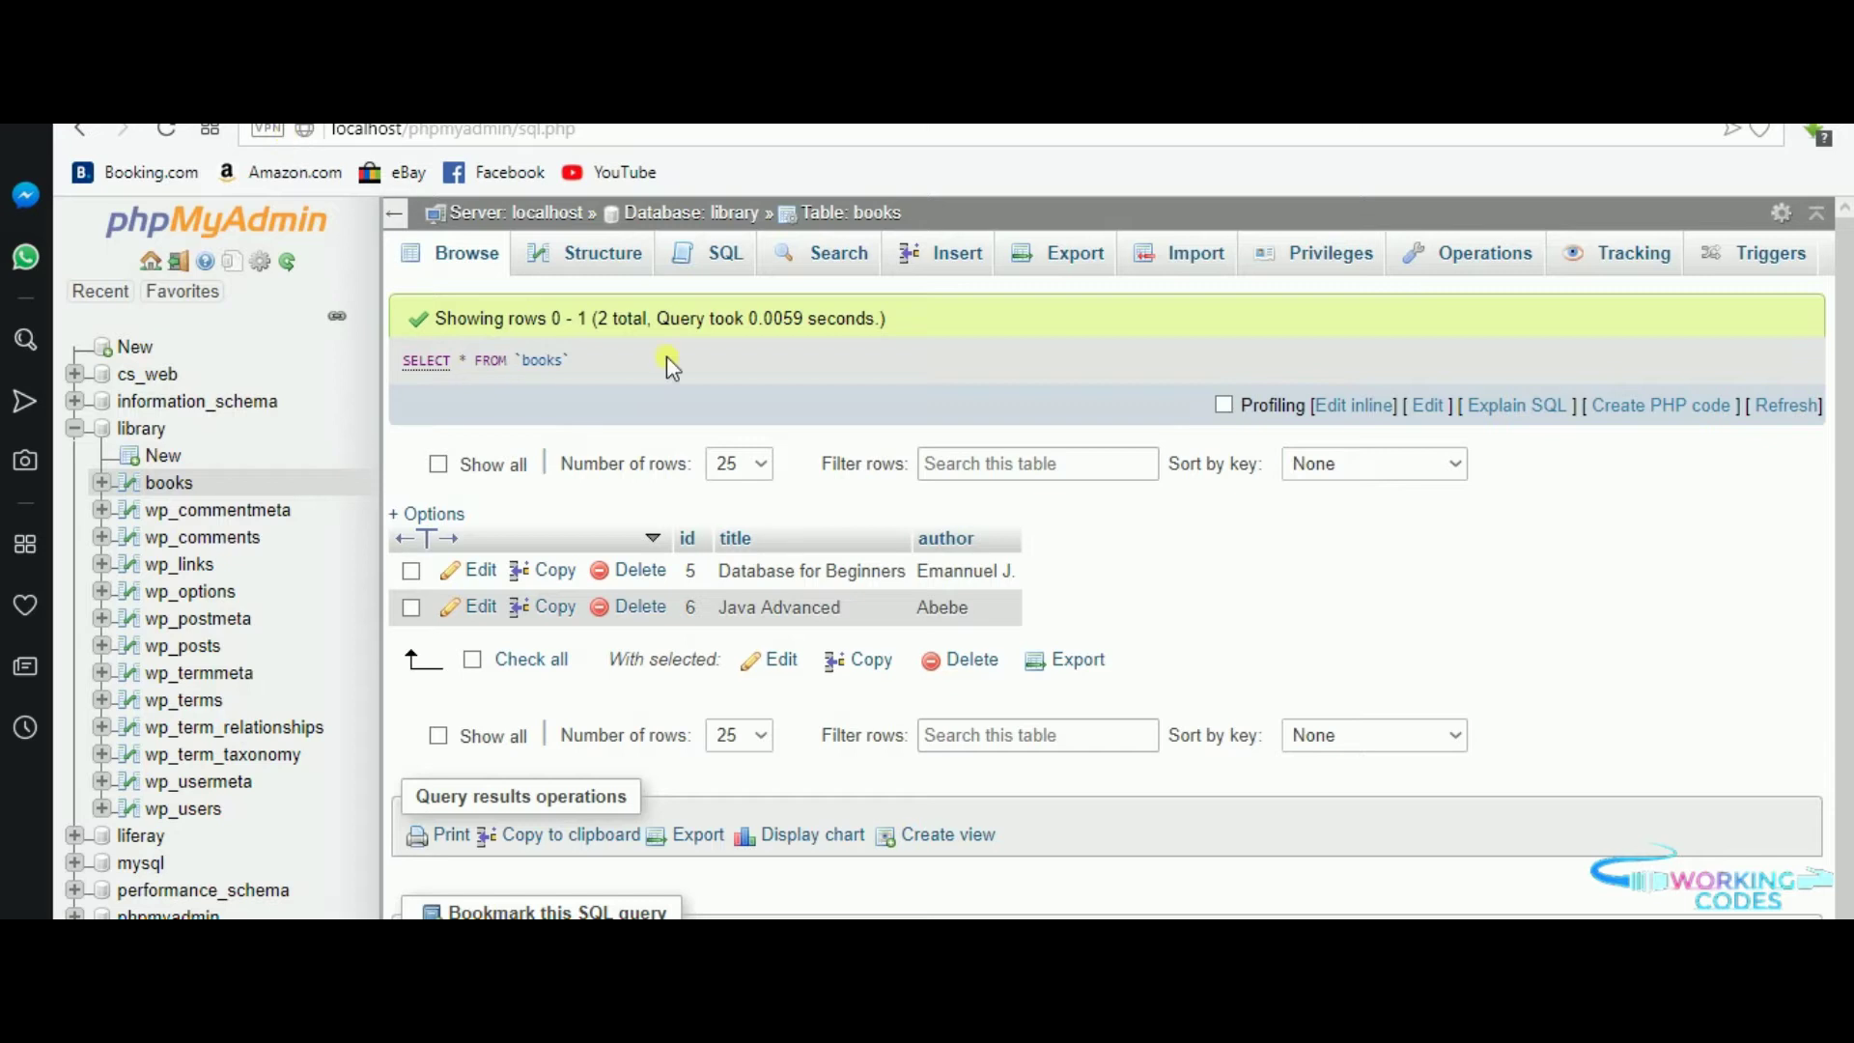
pyautogui.hotkey('alt', 'Tab')
# Step: Copy the file name view_books_template.php from the notes' display-data step
pyautogui.click(907, 372)
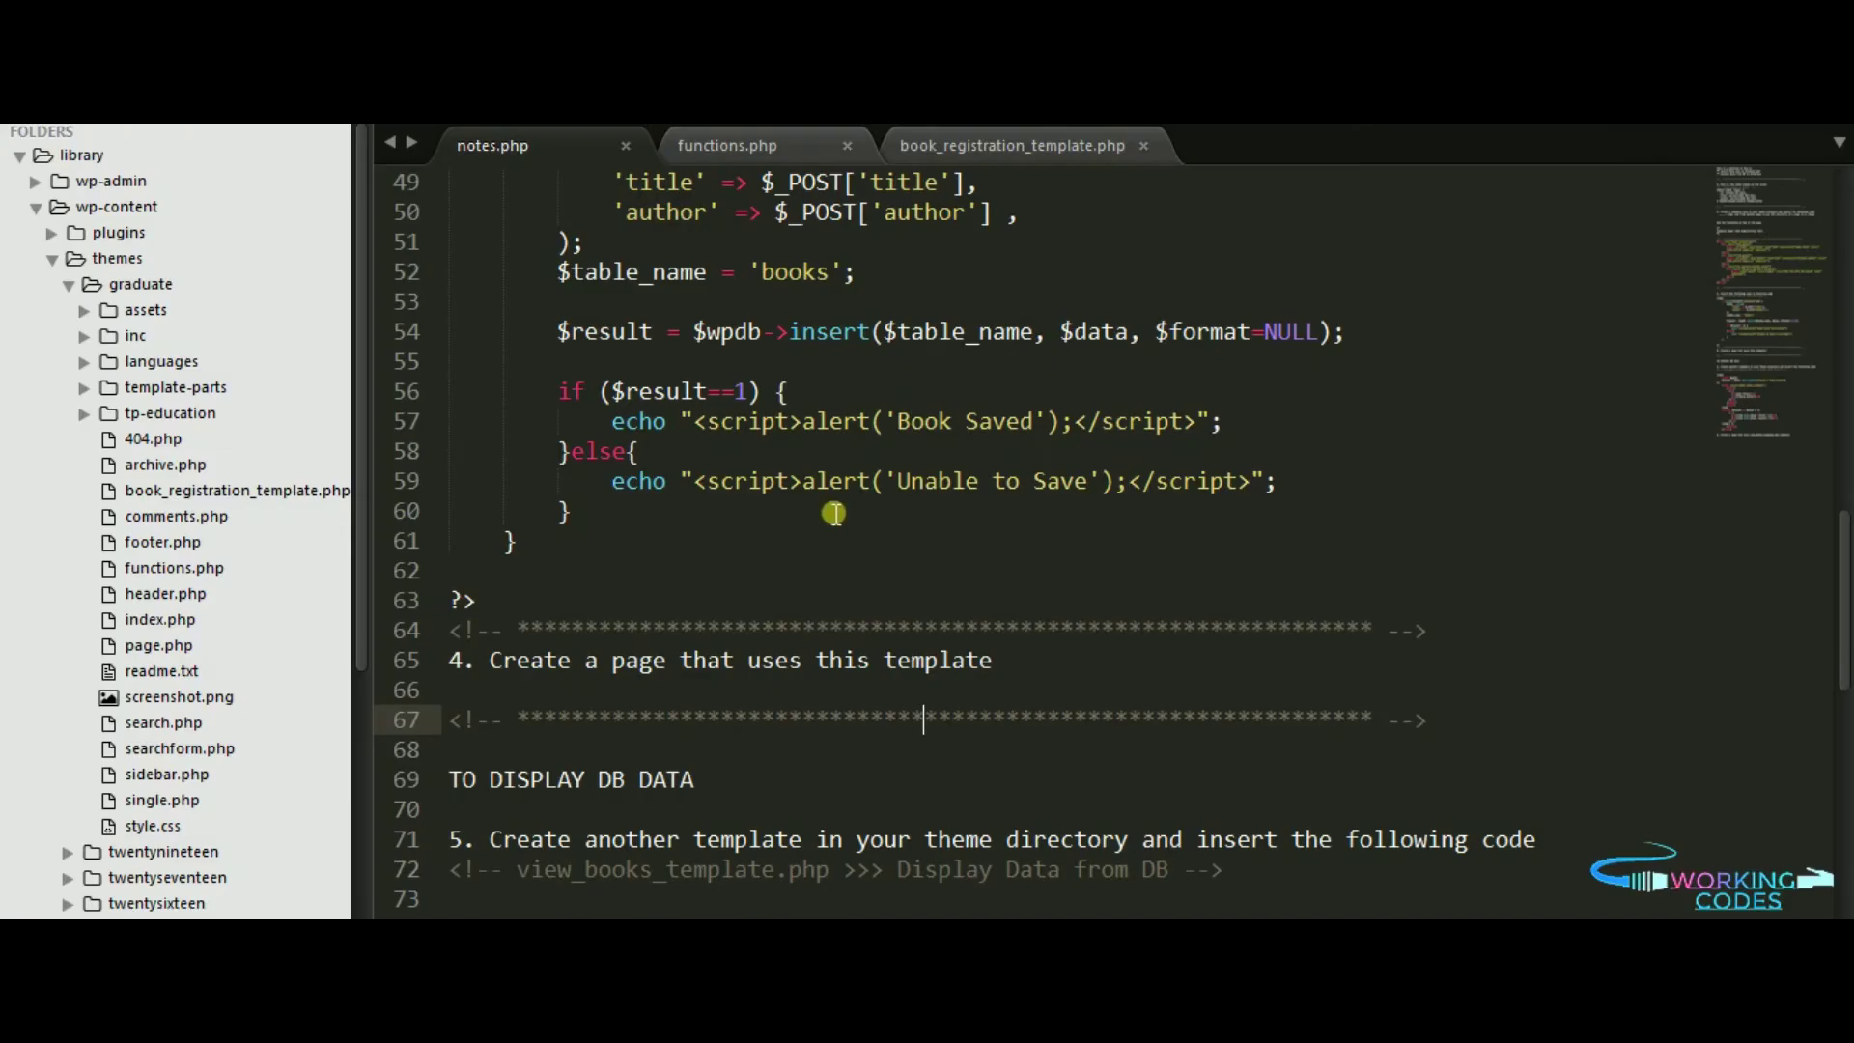
pyautogui.scroll(-3, 807, 543)
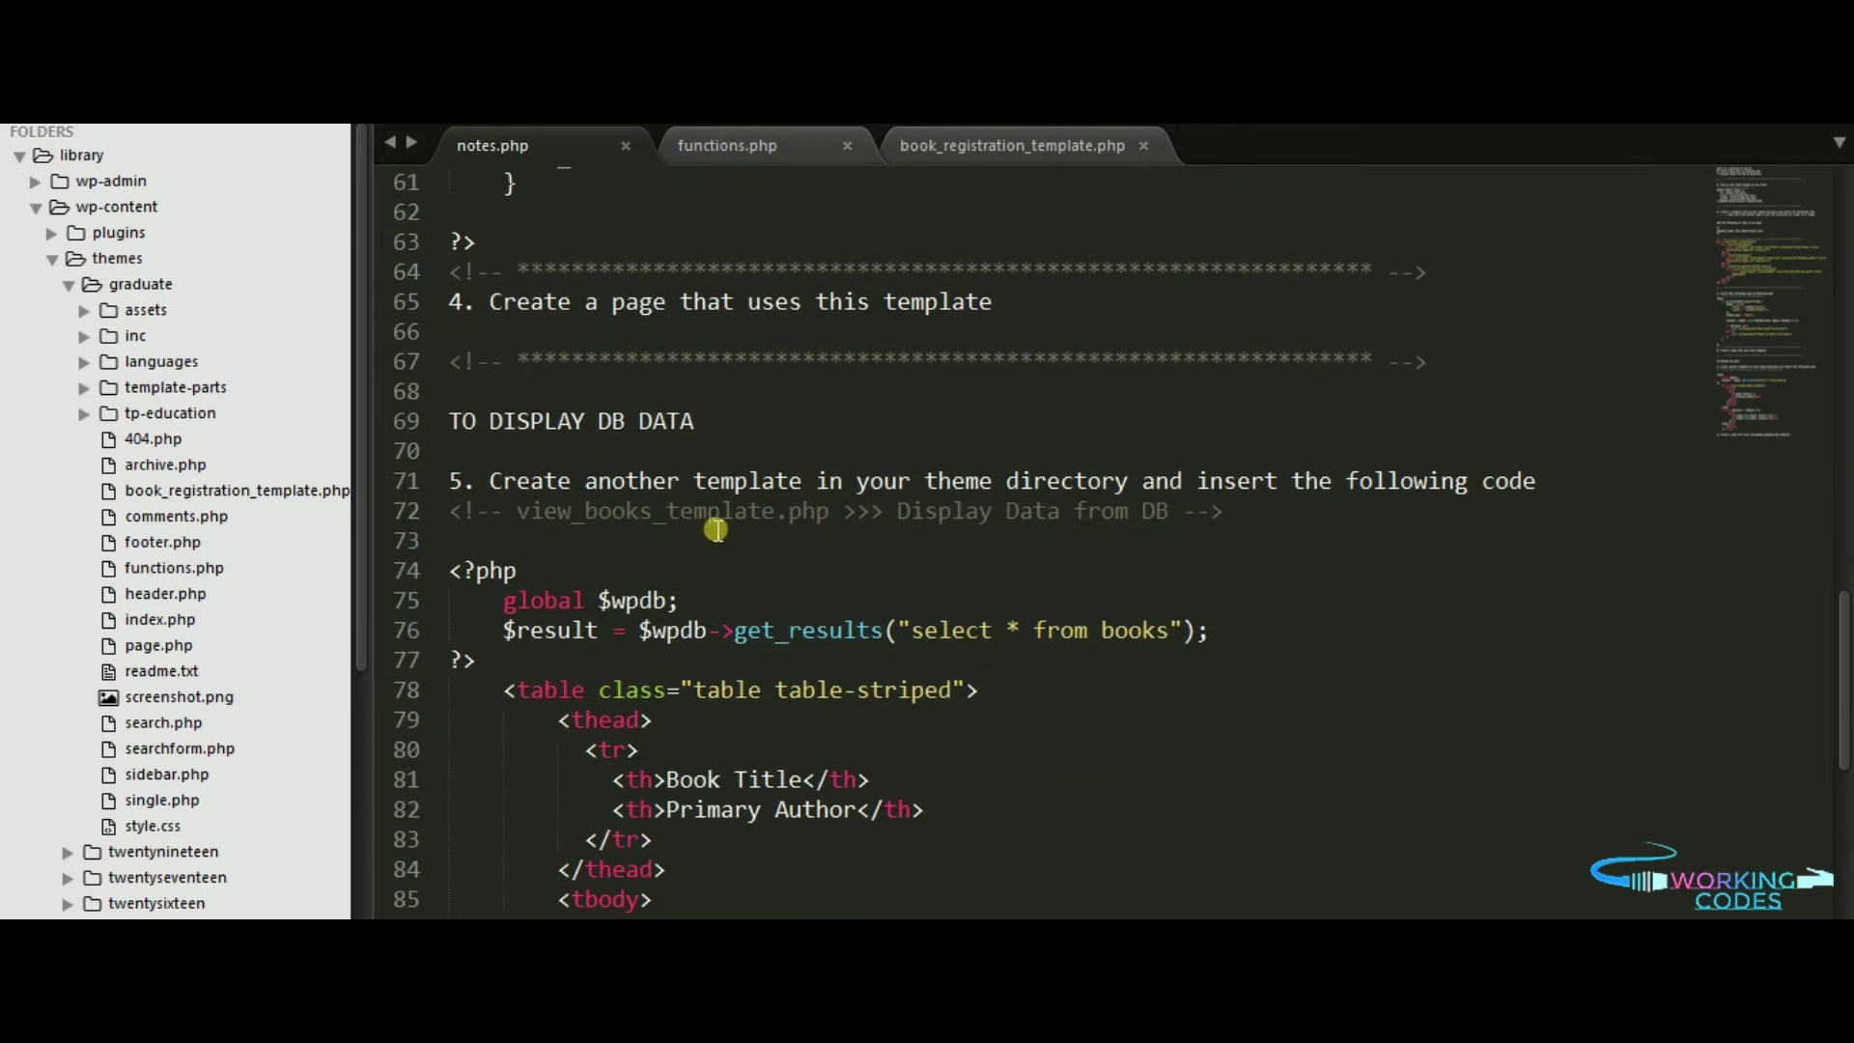
pyautogui.scroll(-2, 717, 532)
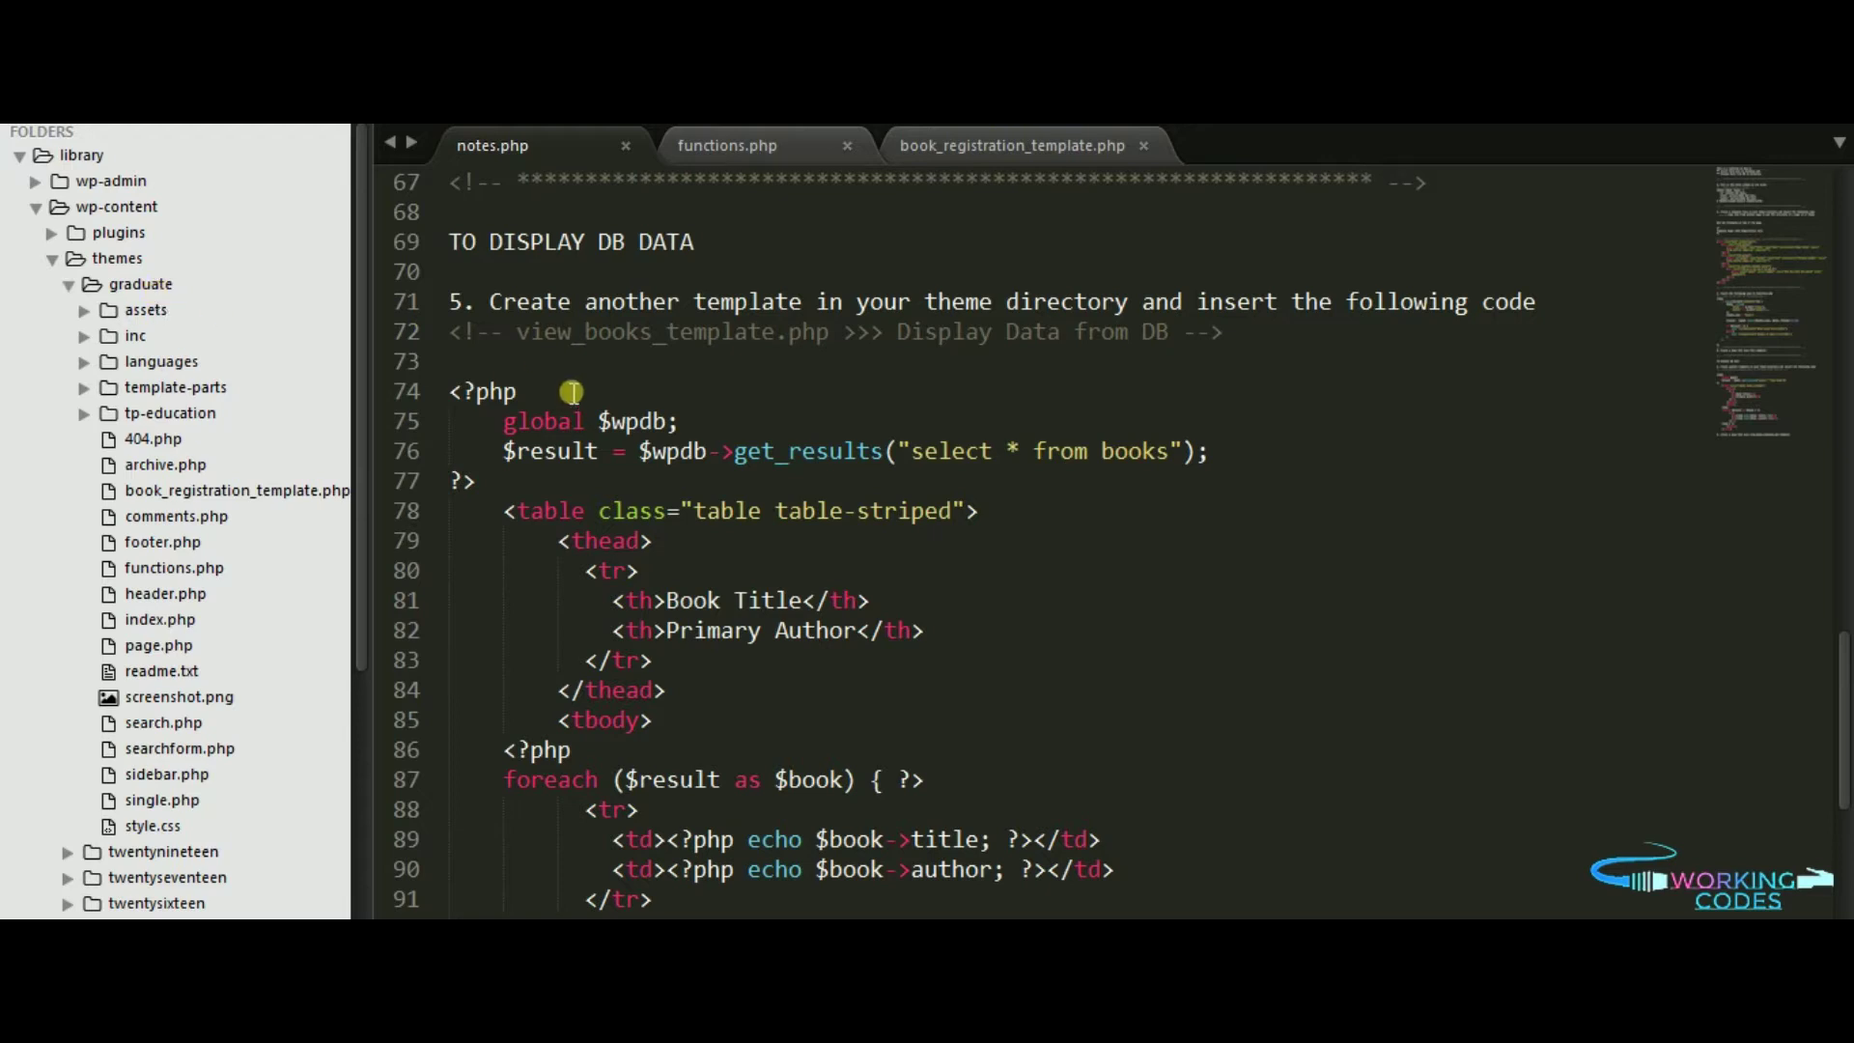
pyautogui.moveTo(517, 331); pyautogui.dragTo(826, 333)
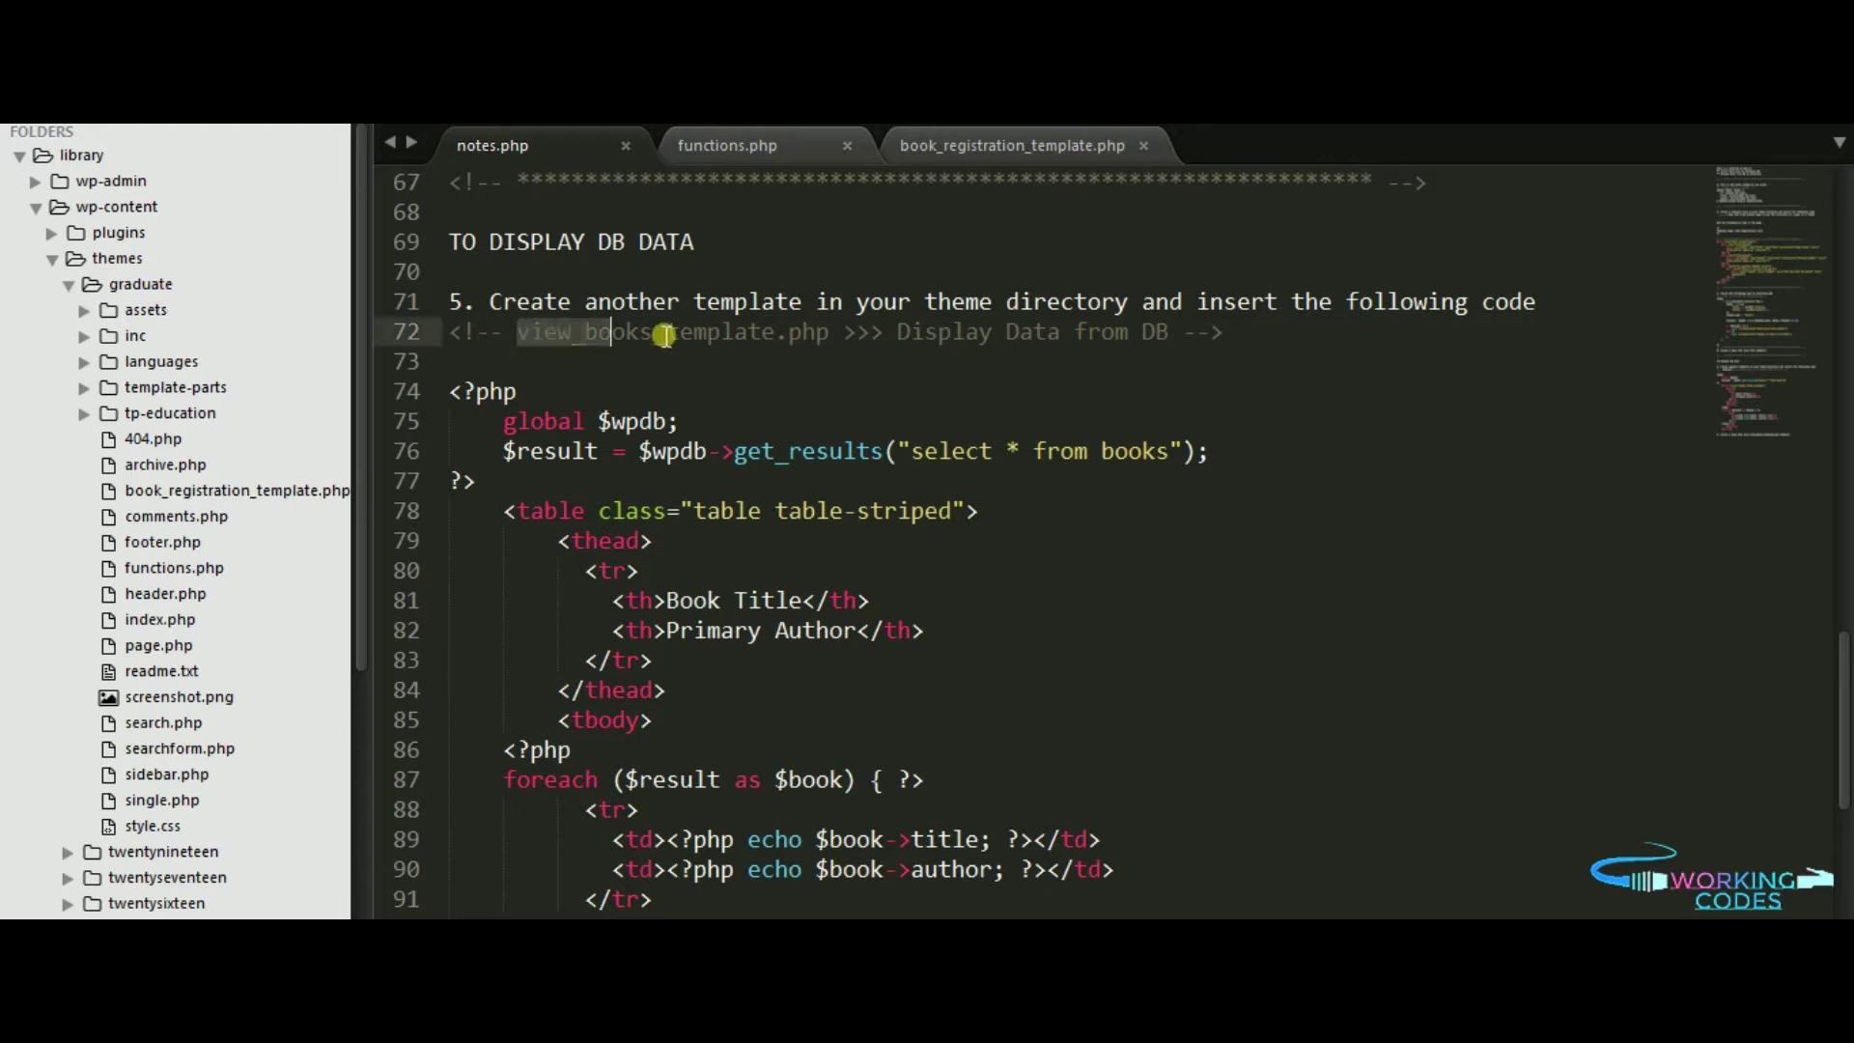
pyautogui.rightClick(832, 332)
pyautogui.click(849, 386)
# Step: Create a new blank file inside the graduate theme folder
pyautogui.rightClick(140, 284)
pyautogui.click(211, 292)
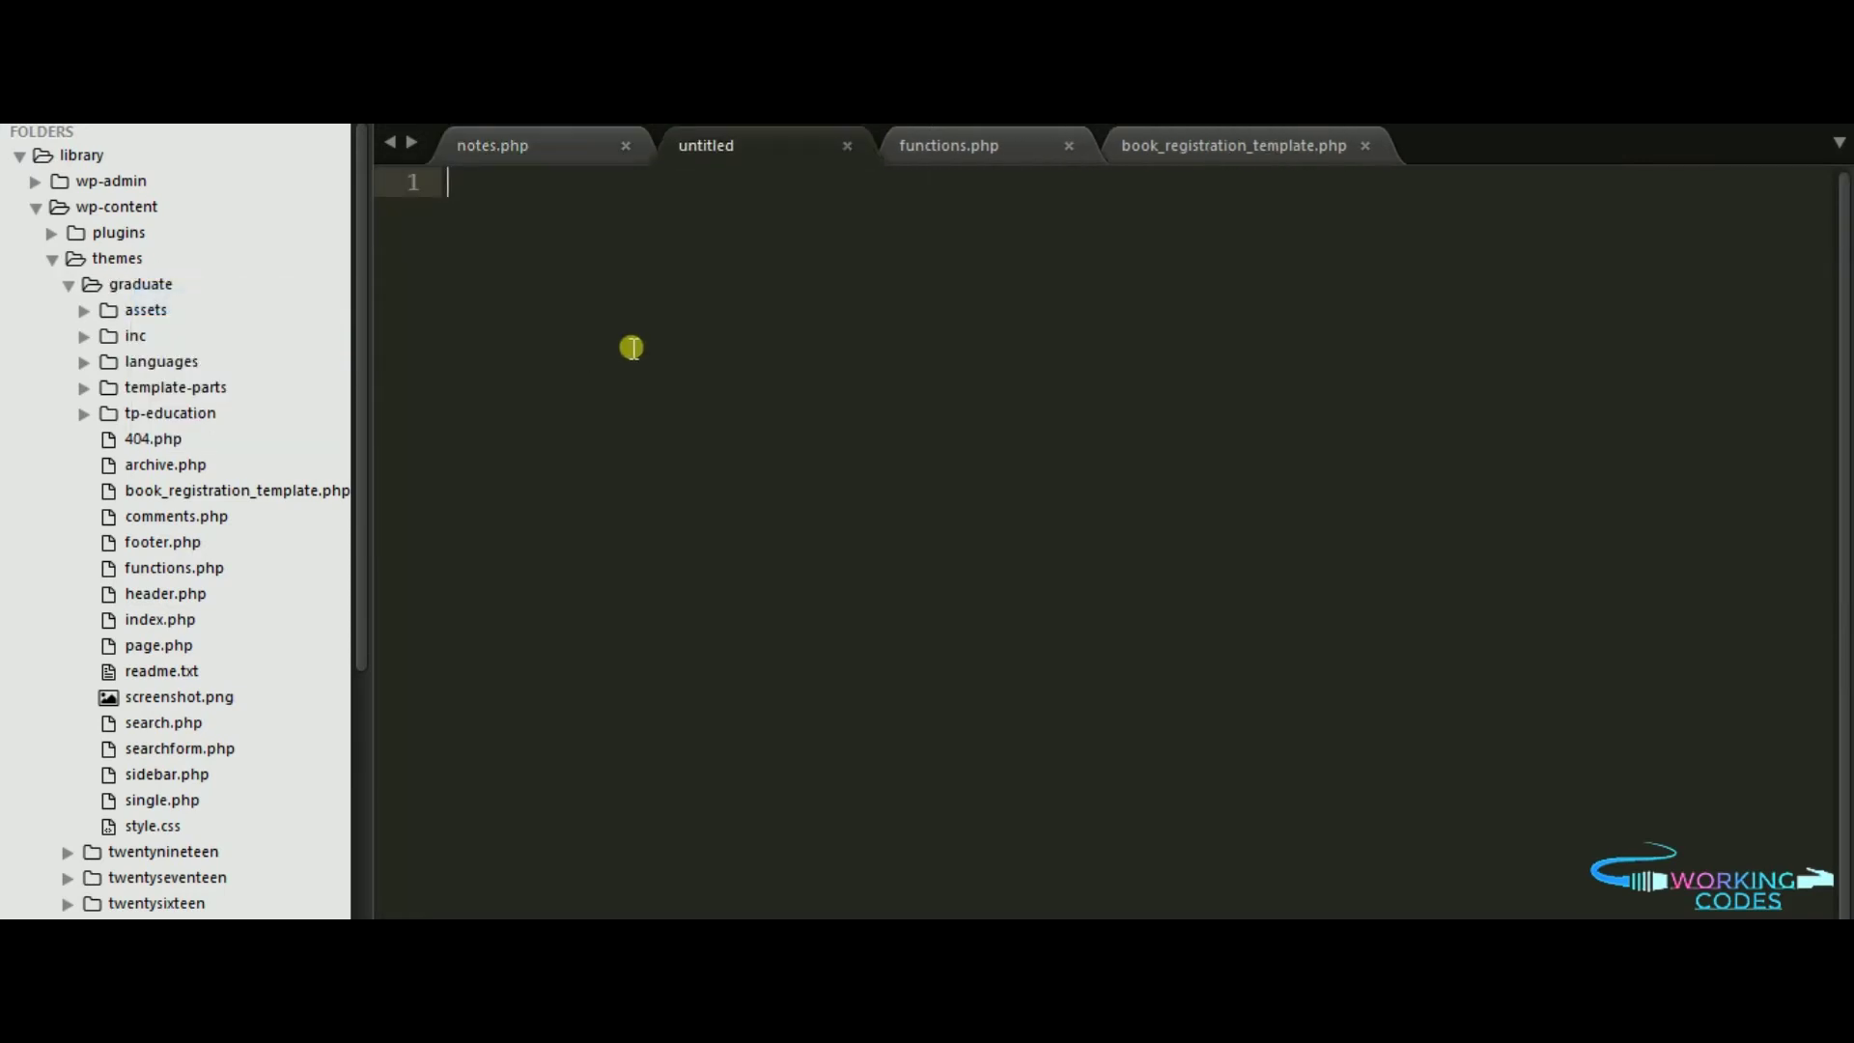
# Step: Save the new file as view_books_template.php in the graduate theme
pyautogui.hotkey('ctrl', 's')
pyautogui.write('view_books_template.php')
pyautogui.click(697, 725)
# Step: Copy the whole book_registration_template.php code into view_books_template.php
pyautogui.click(1230, 151)
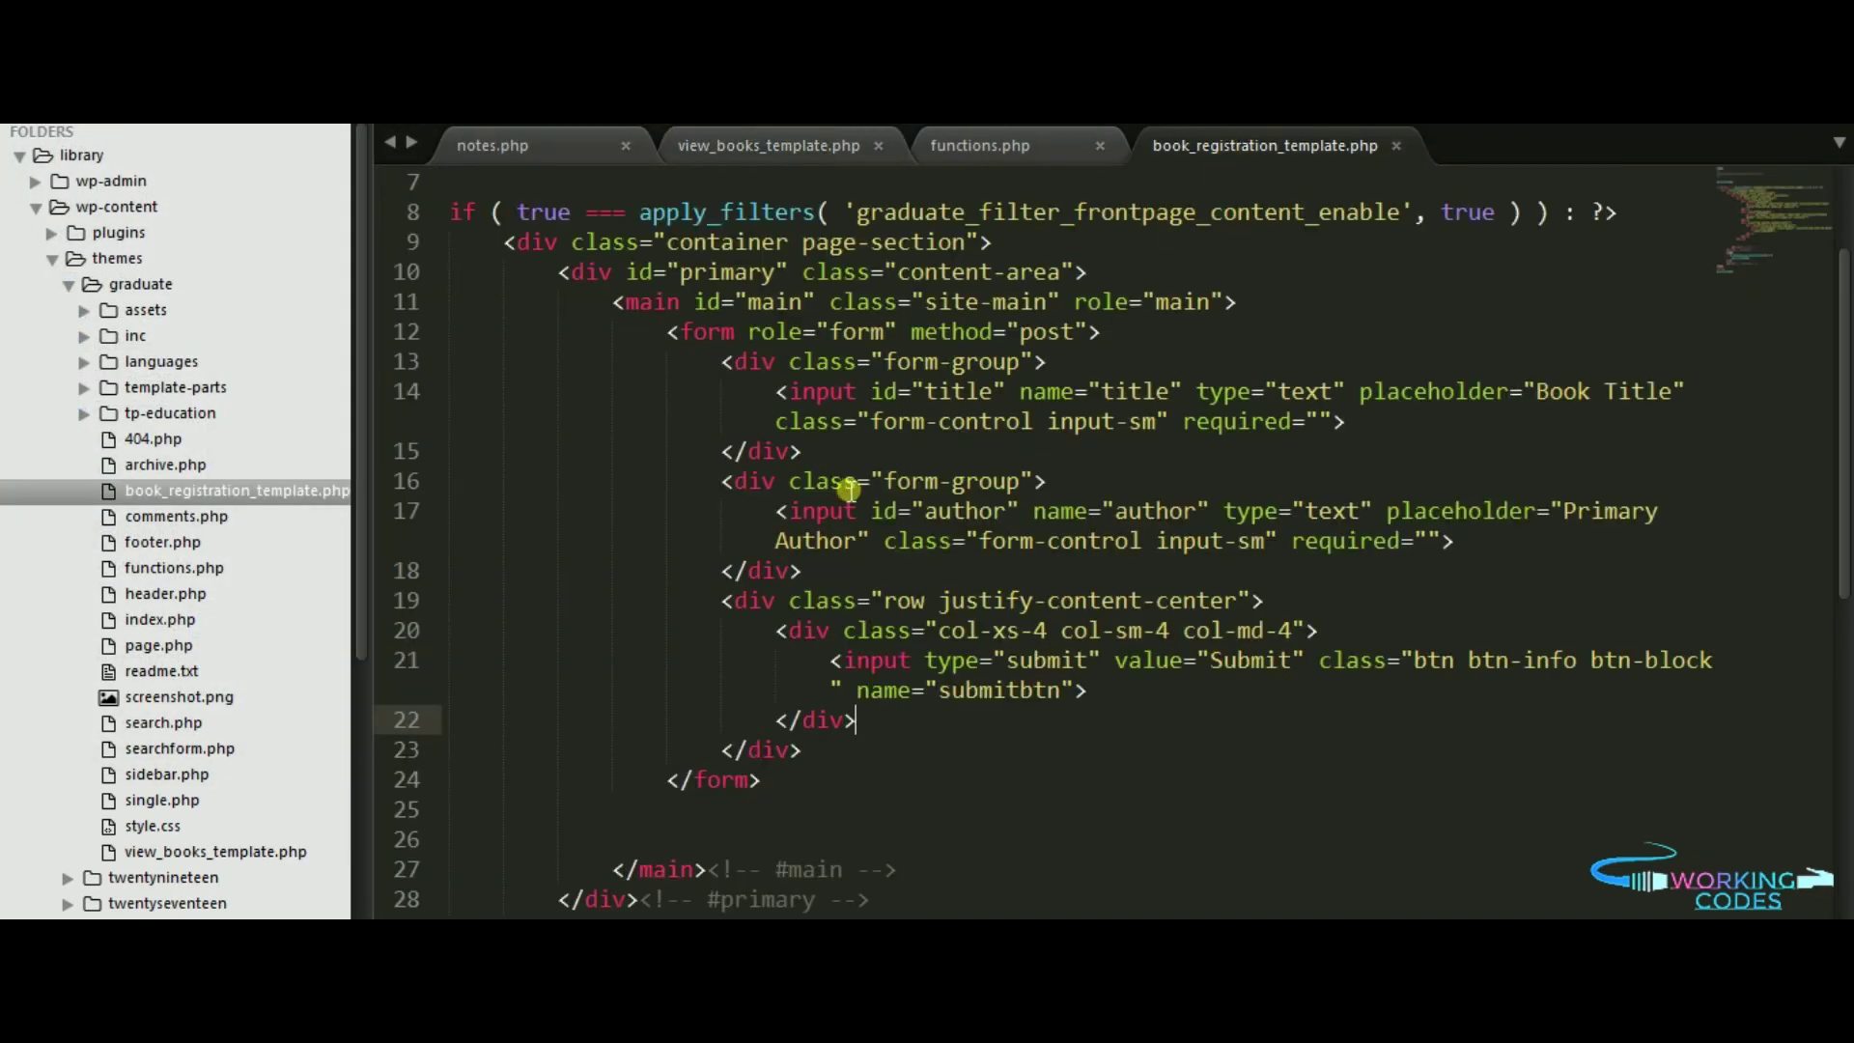
pyautogui.click(843, 487)
pyautogui.hotkey('ctrl', 'a')
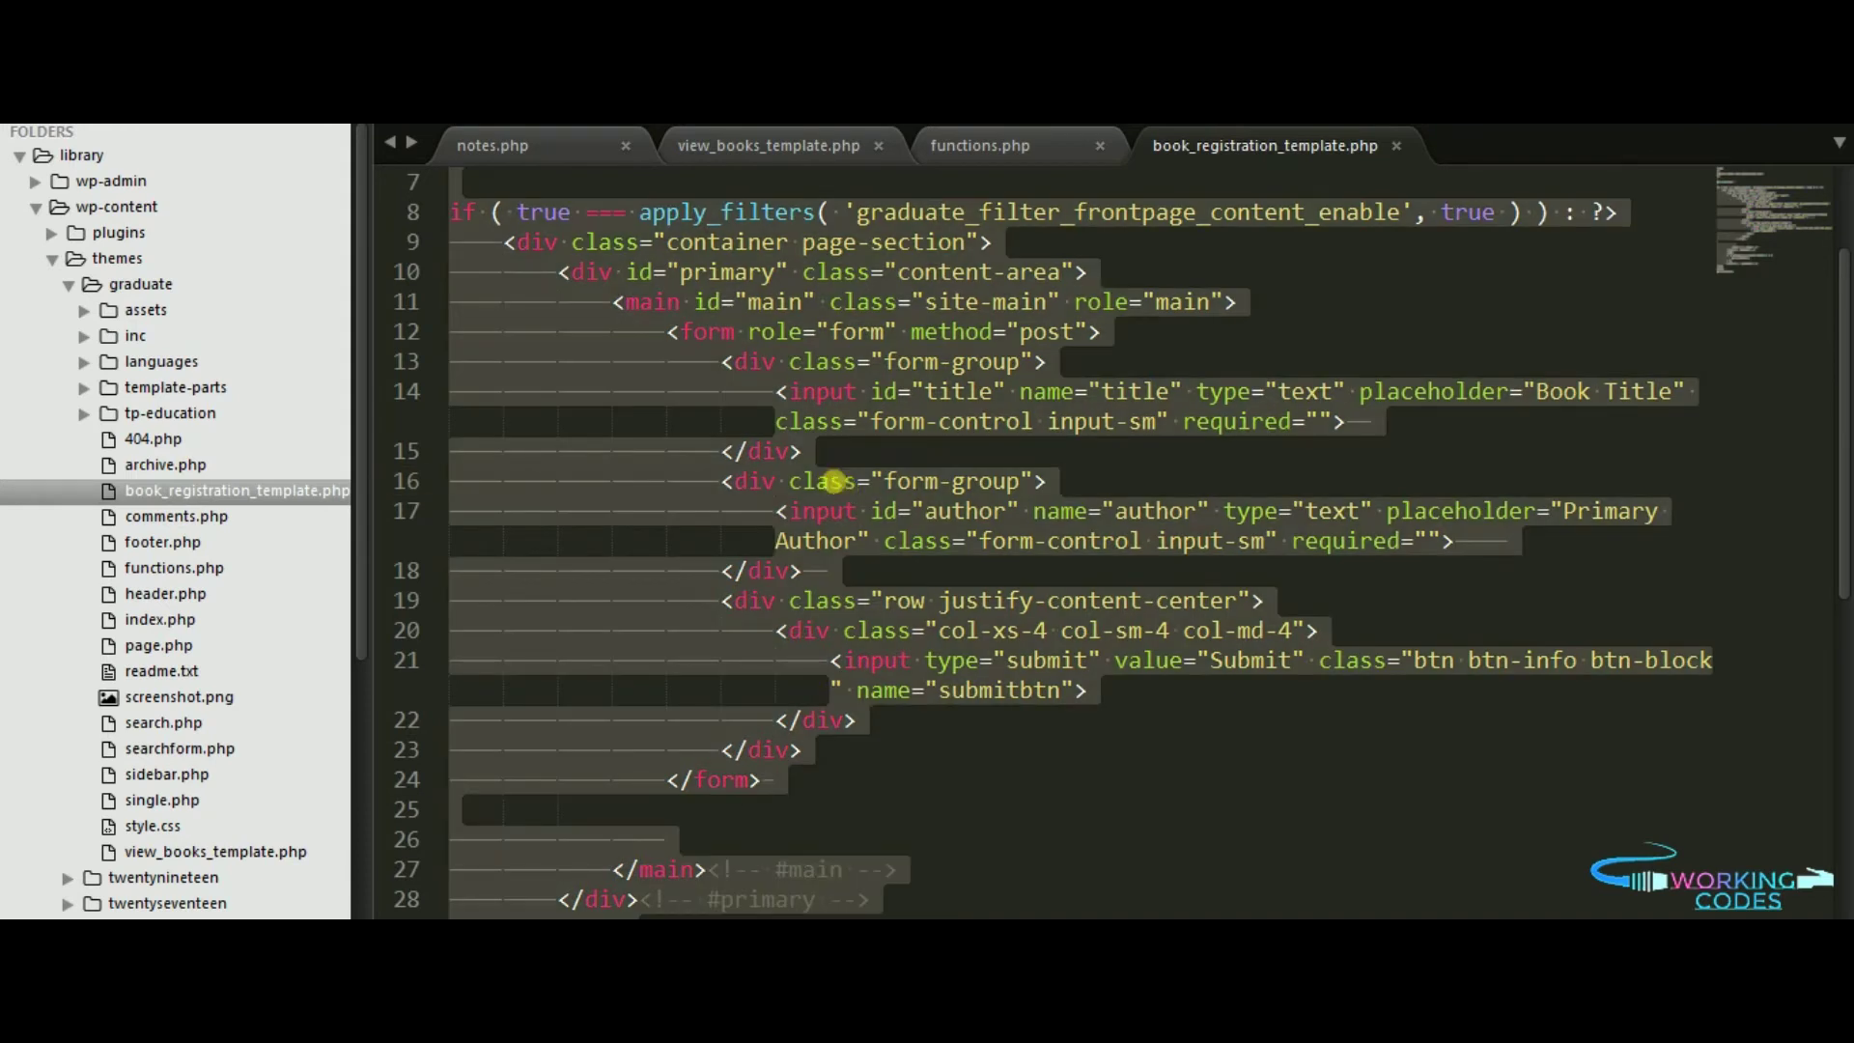
pyautogui.scroll(3, 899, 489)
pyautogui.click(726, 149)
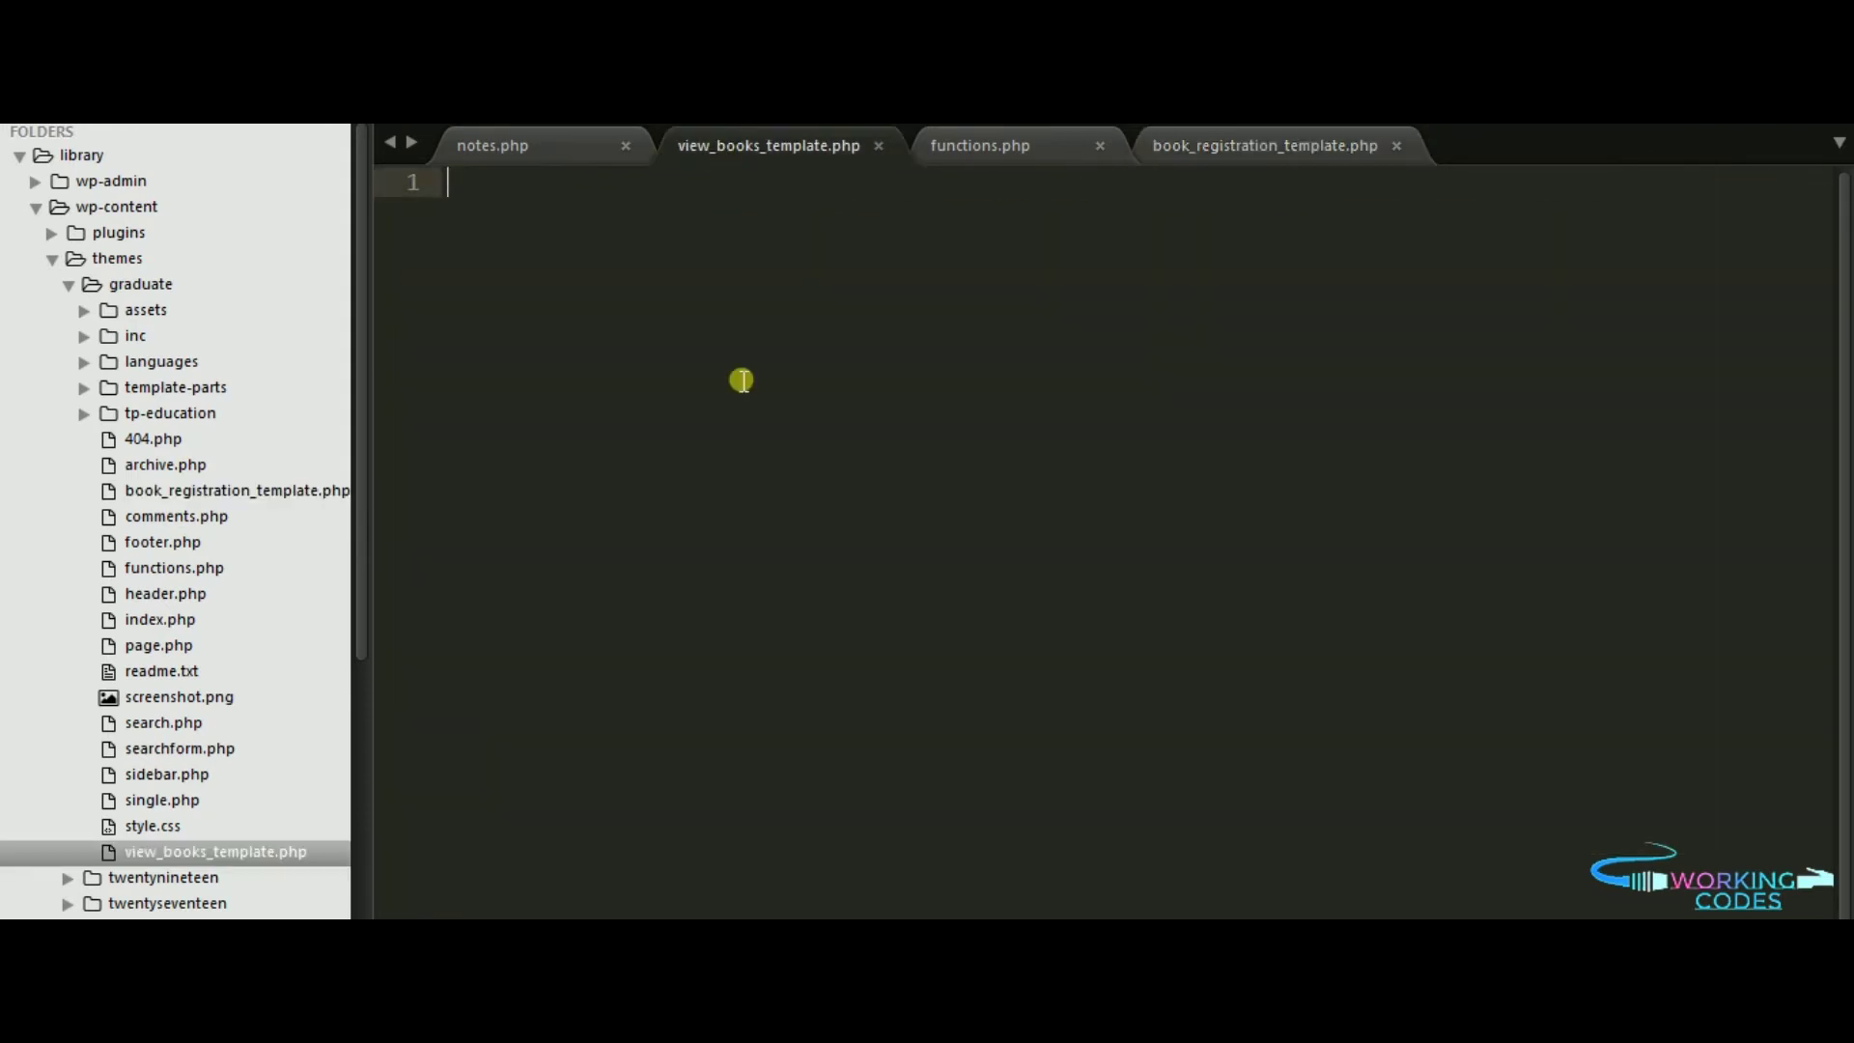
pyautogui.hotkey('ctrl', 'v')
pyautogui.scroll(5, 741, 382)
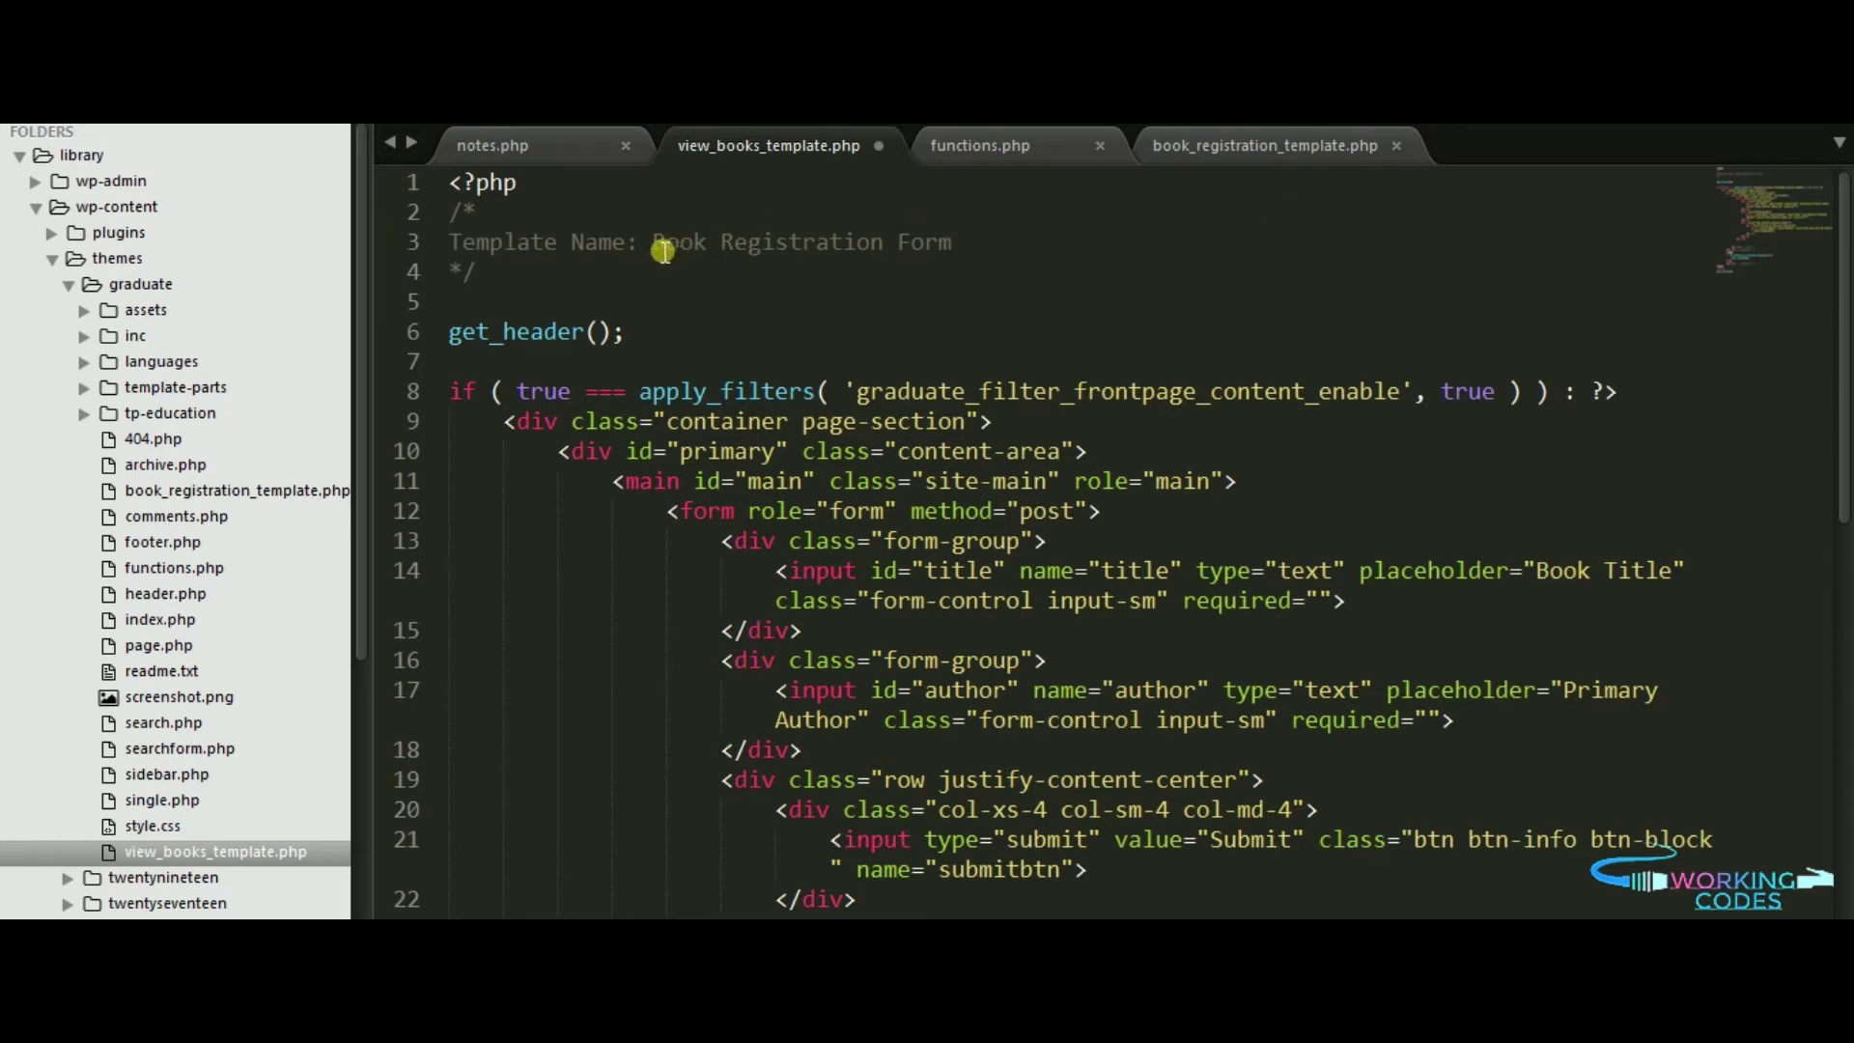
# Step: Rename the template to Books Template and delete its form block
pyautogui.moveTo(654, 243); pyautogui.dragTo(986, 258)
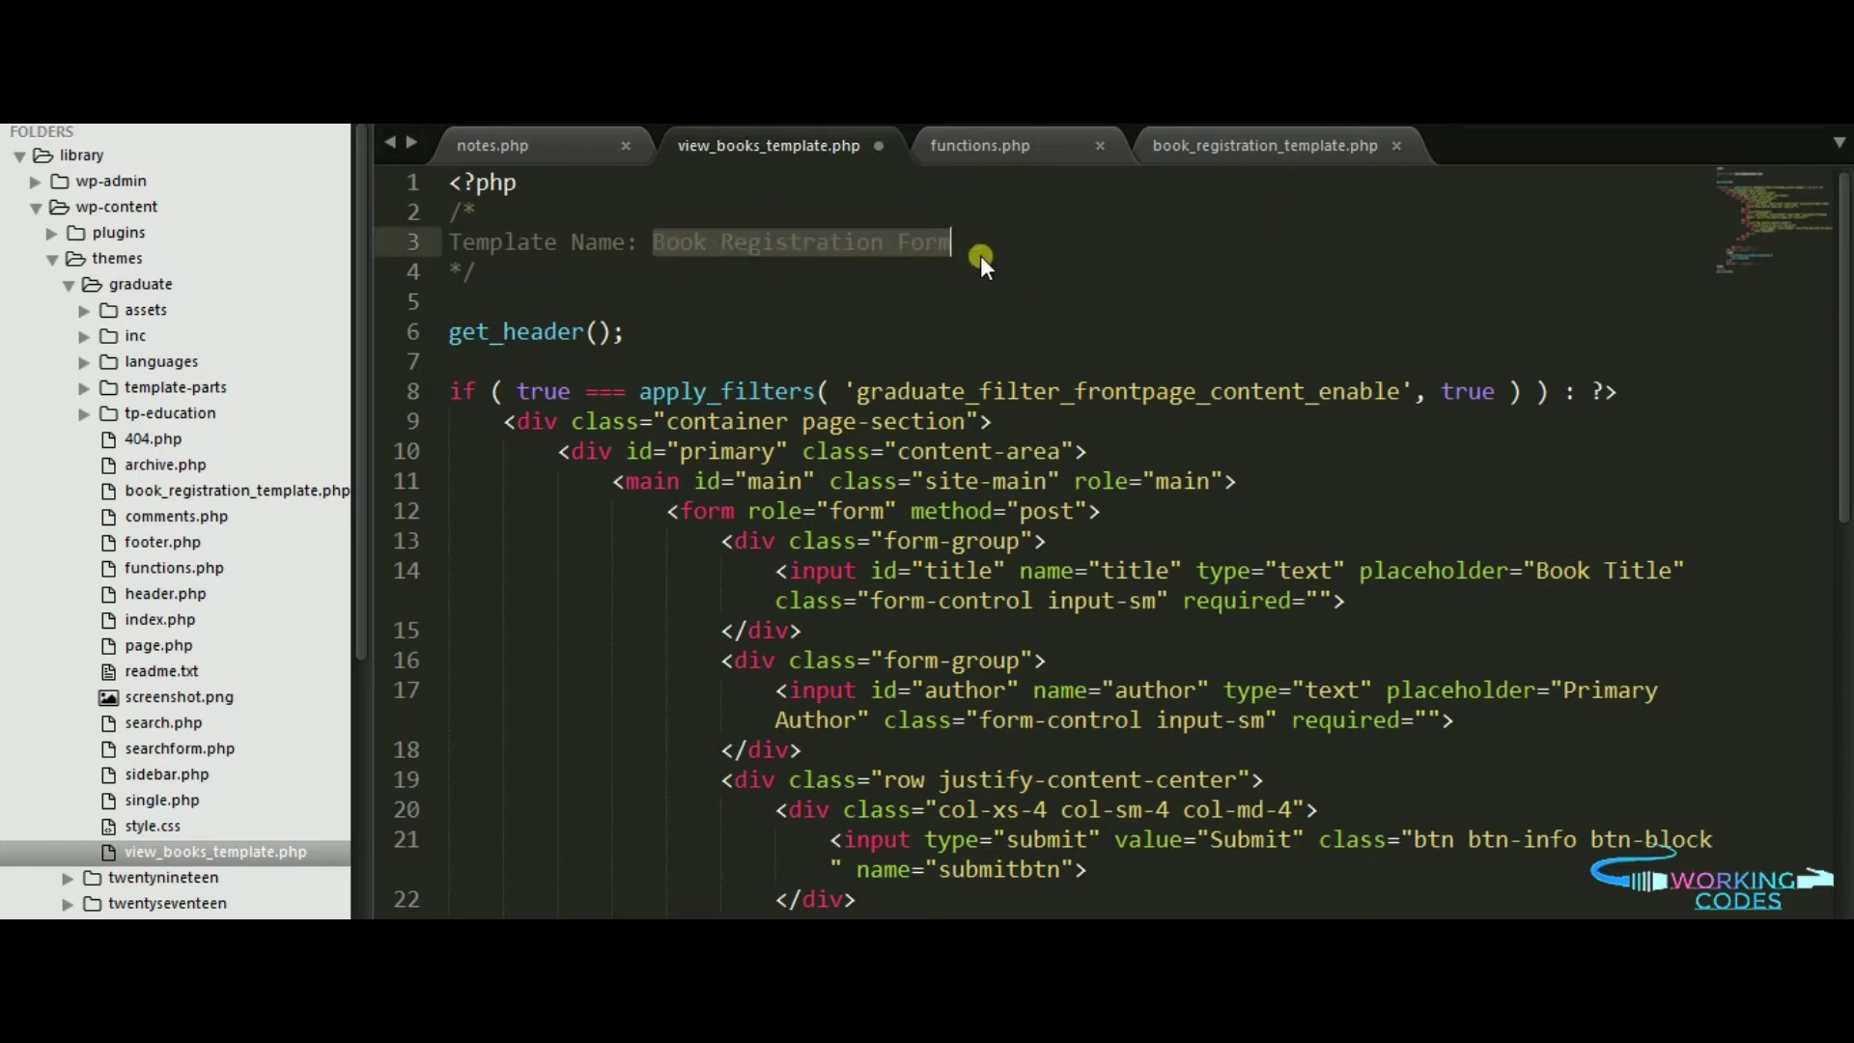
pyautogui.write('Book')
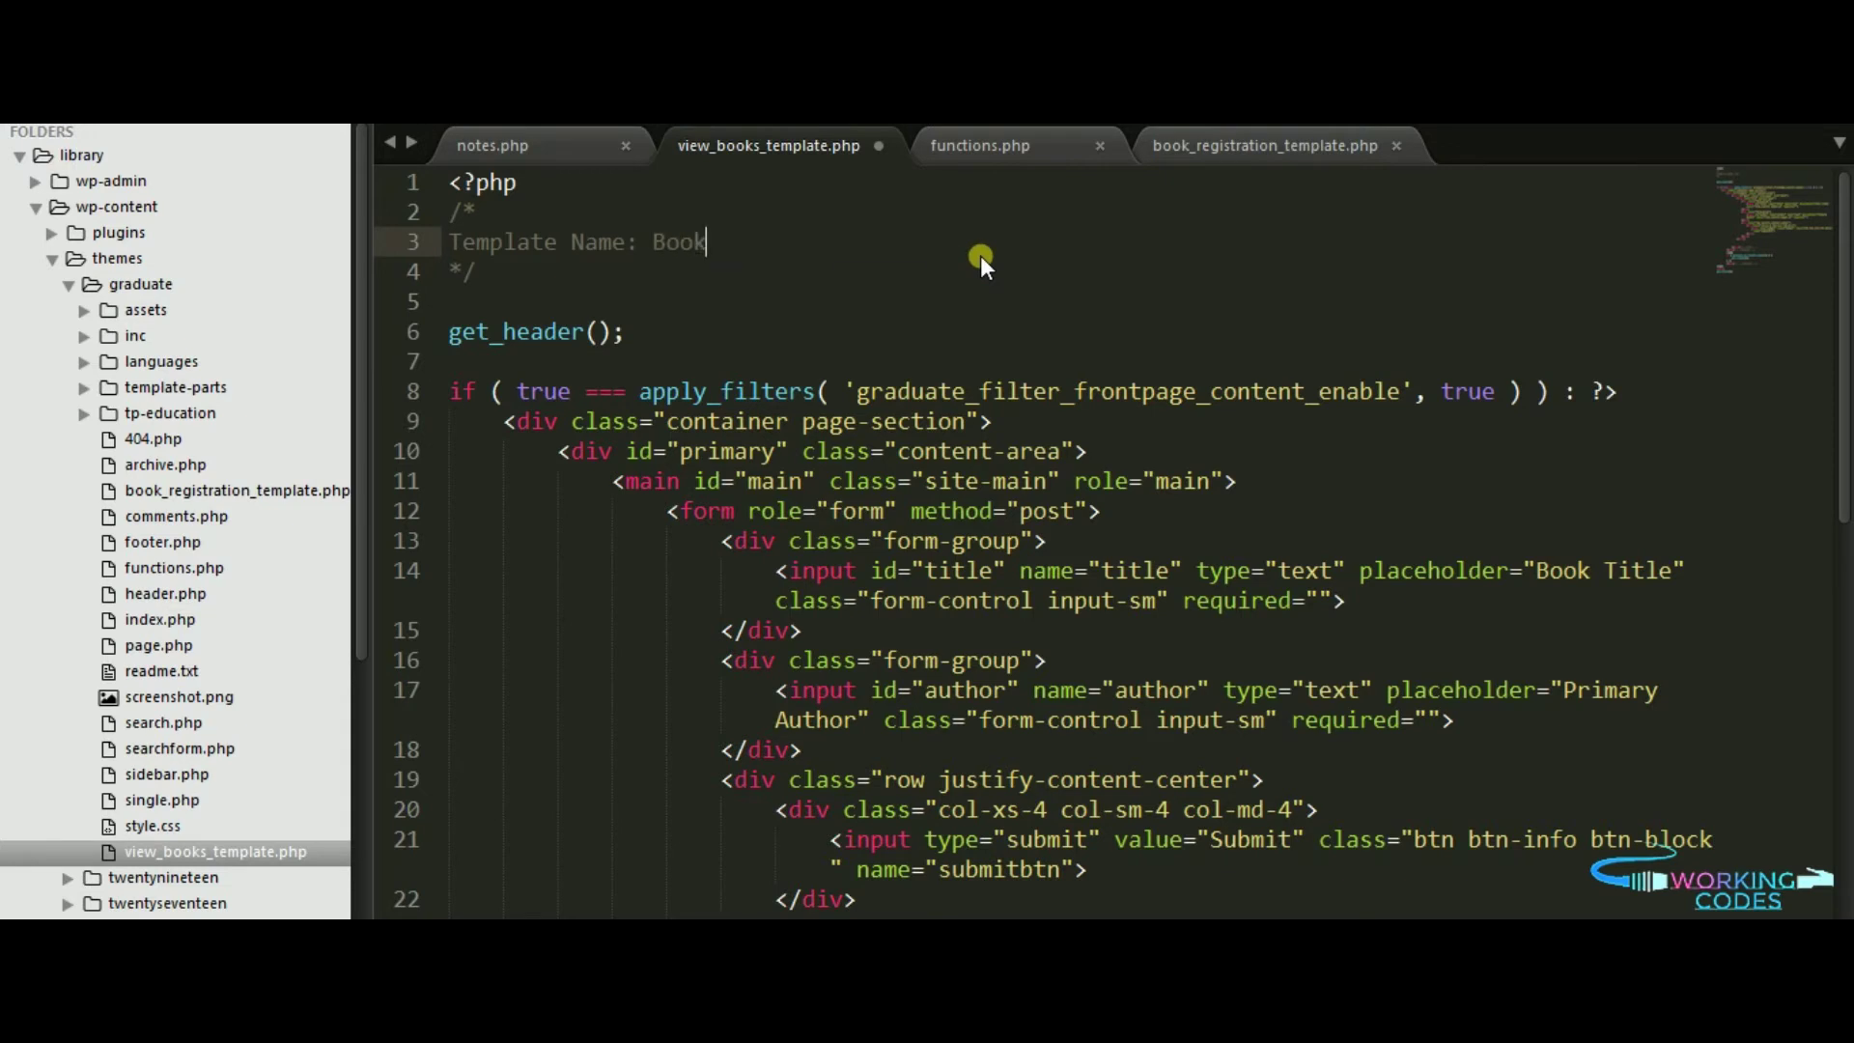
pyautogui.write('s Template')
pyautogui.click(887, 420)
pyautogui.scroll(-3, 886, 420)
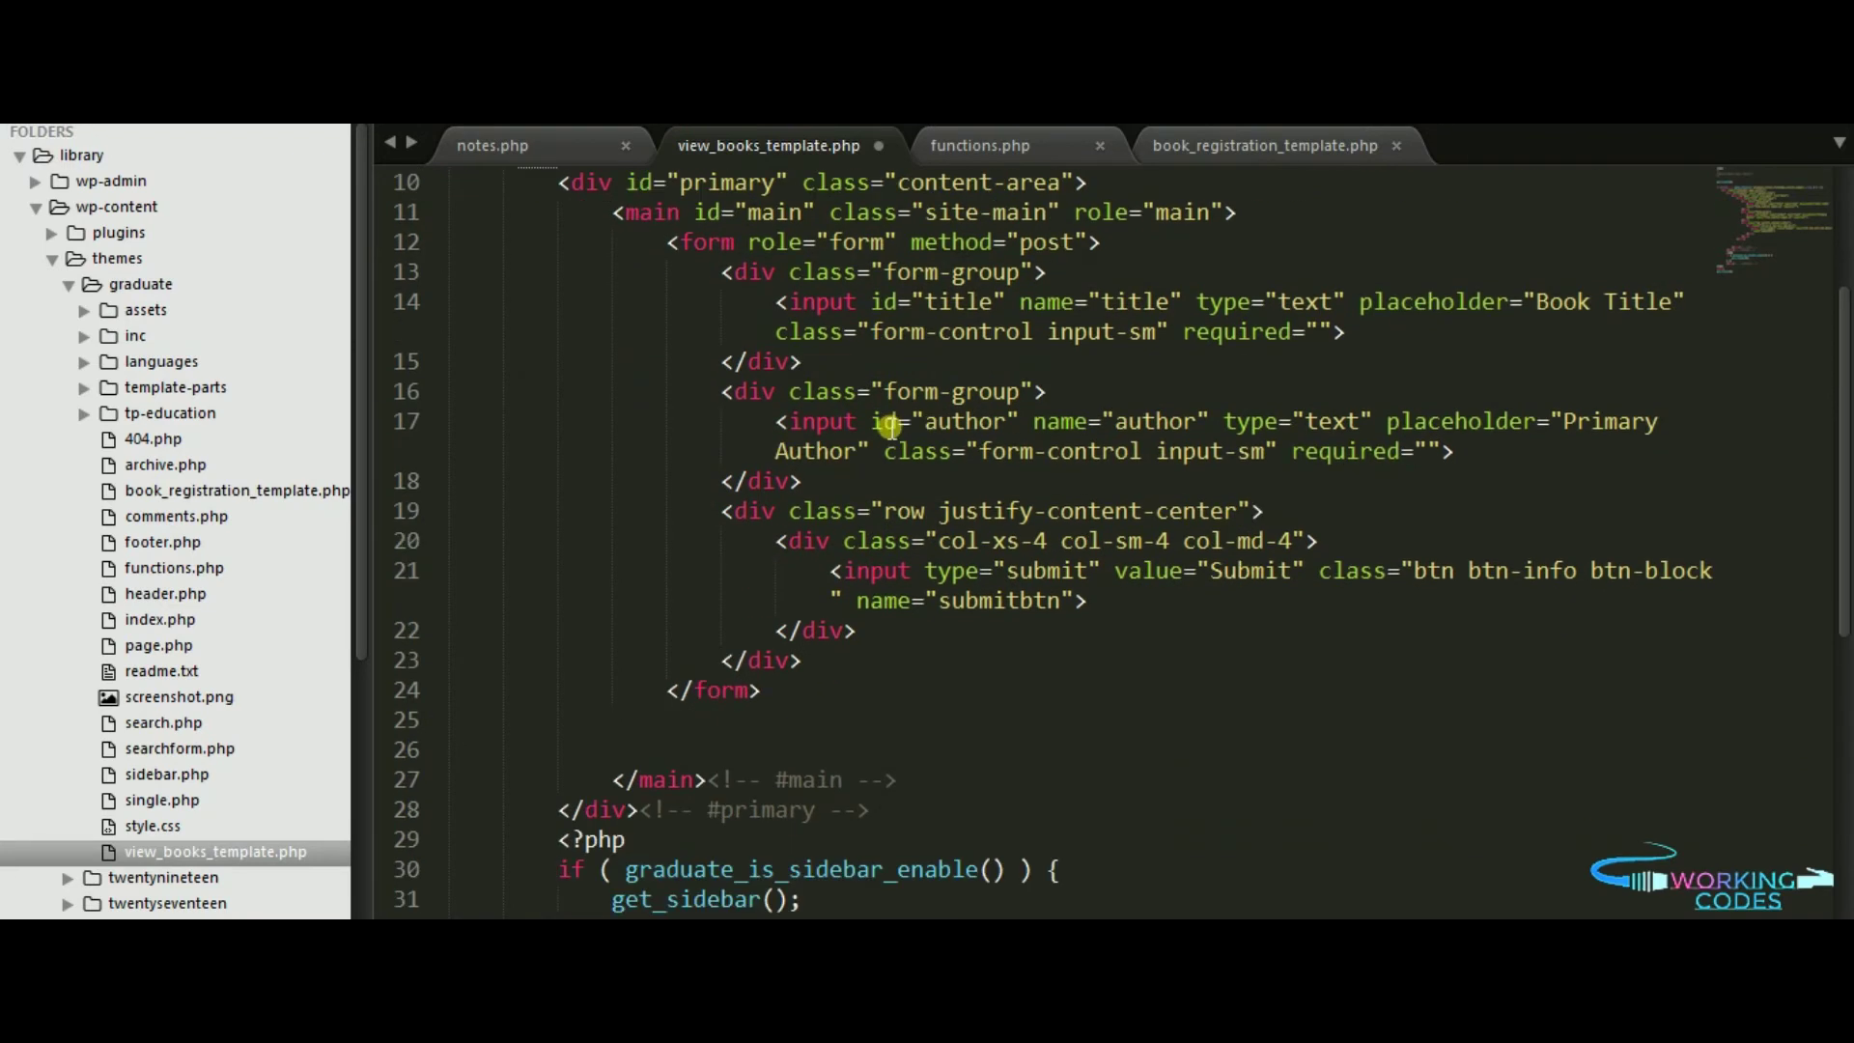
pyautogui.moveTo(670, 241); pyautogui.dragTo(811, 706)
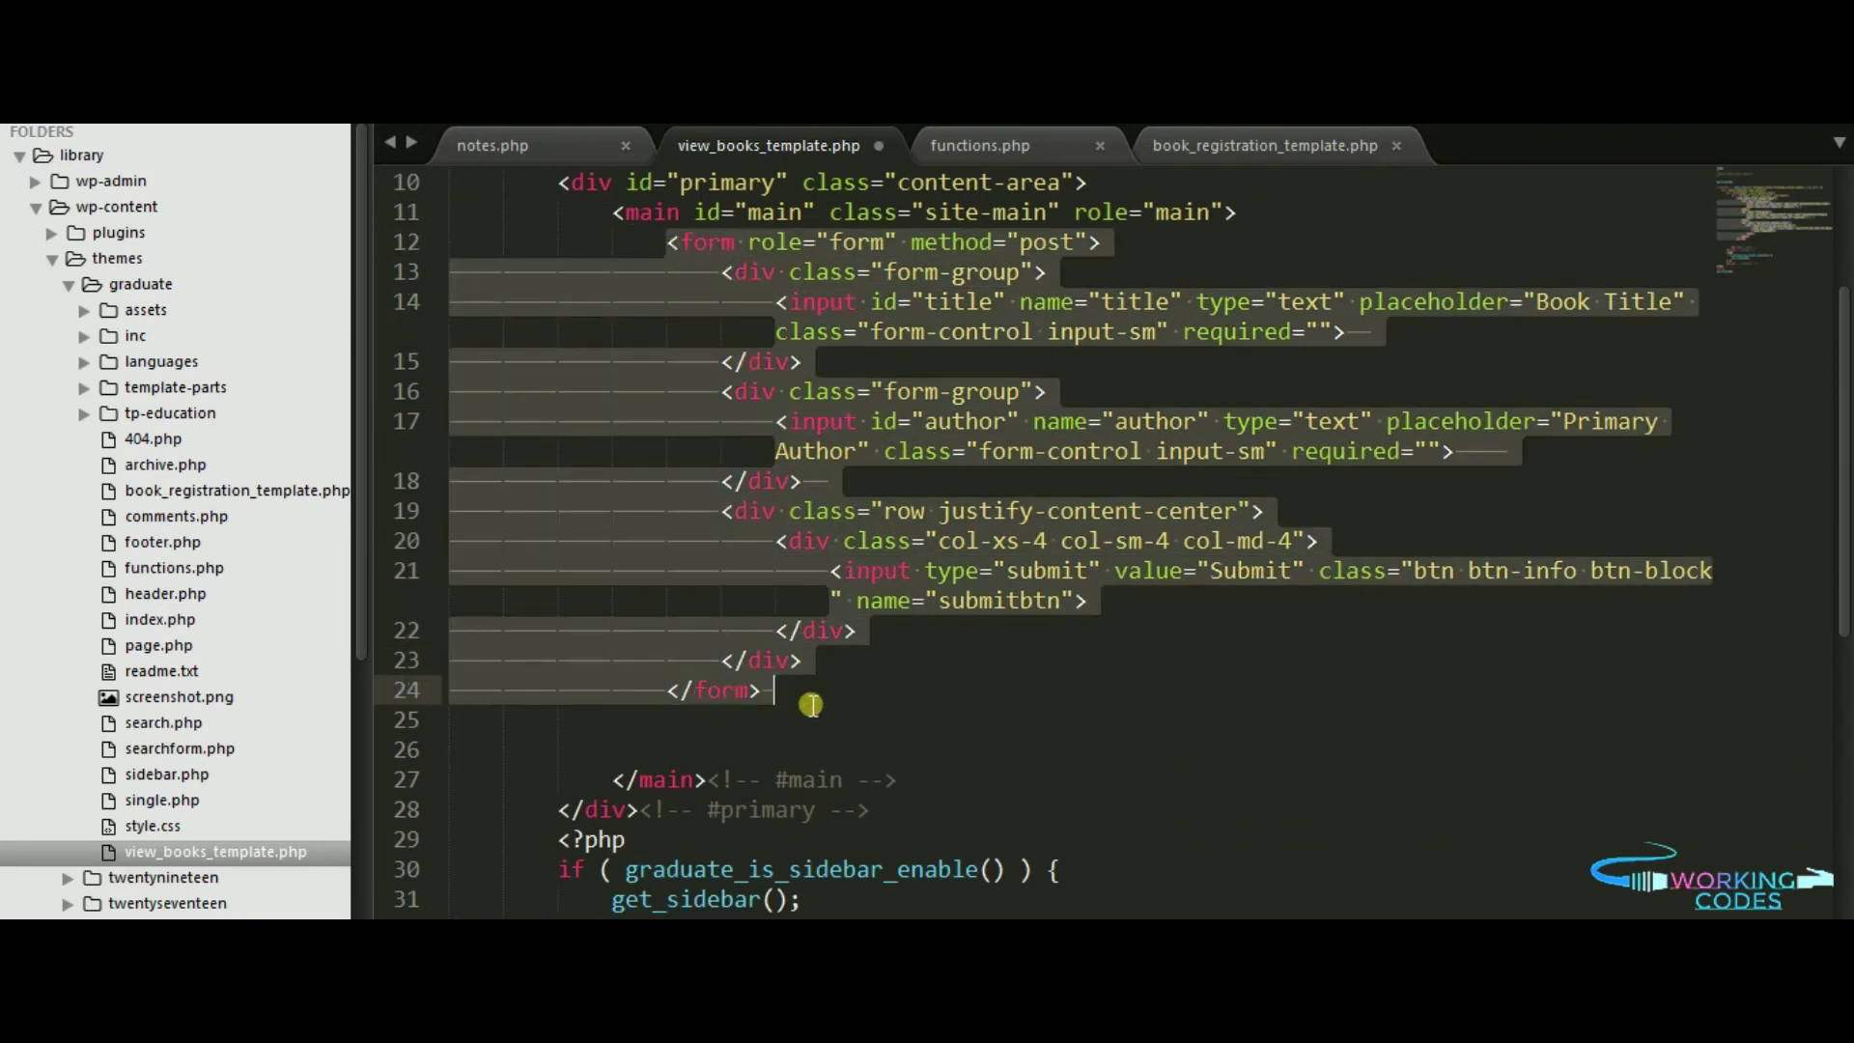
pyautogui.press('Delete')
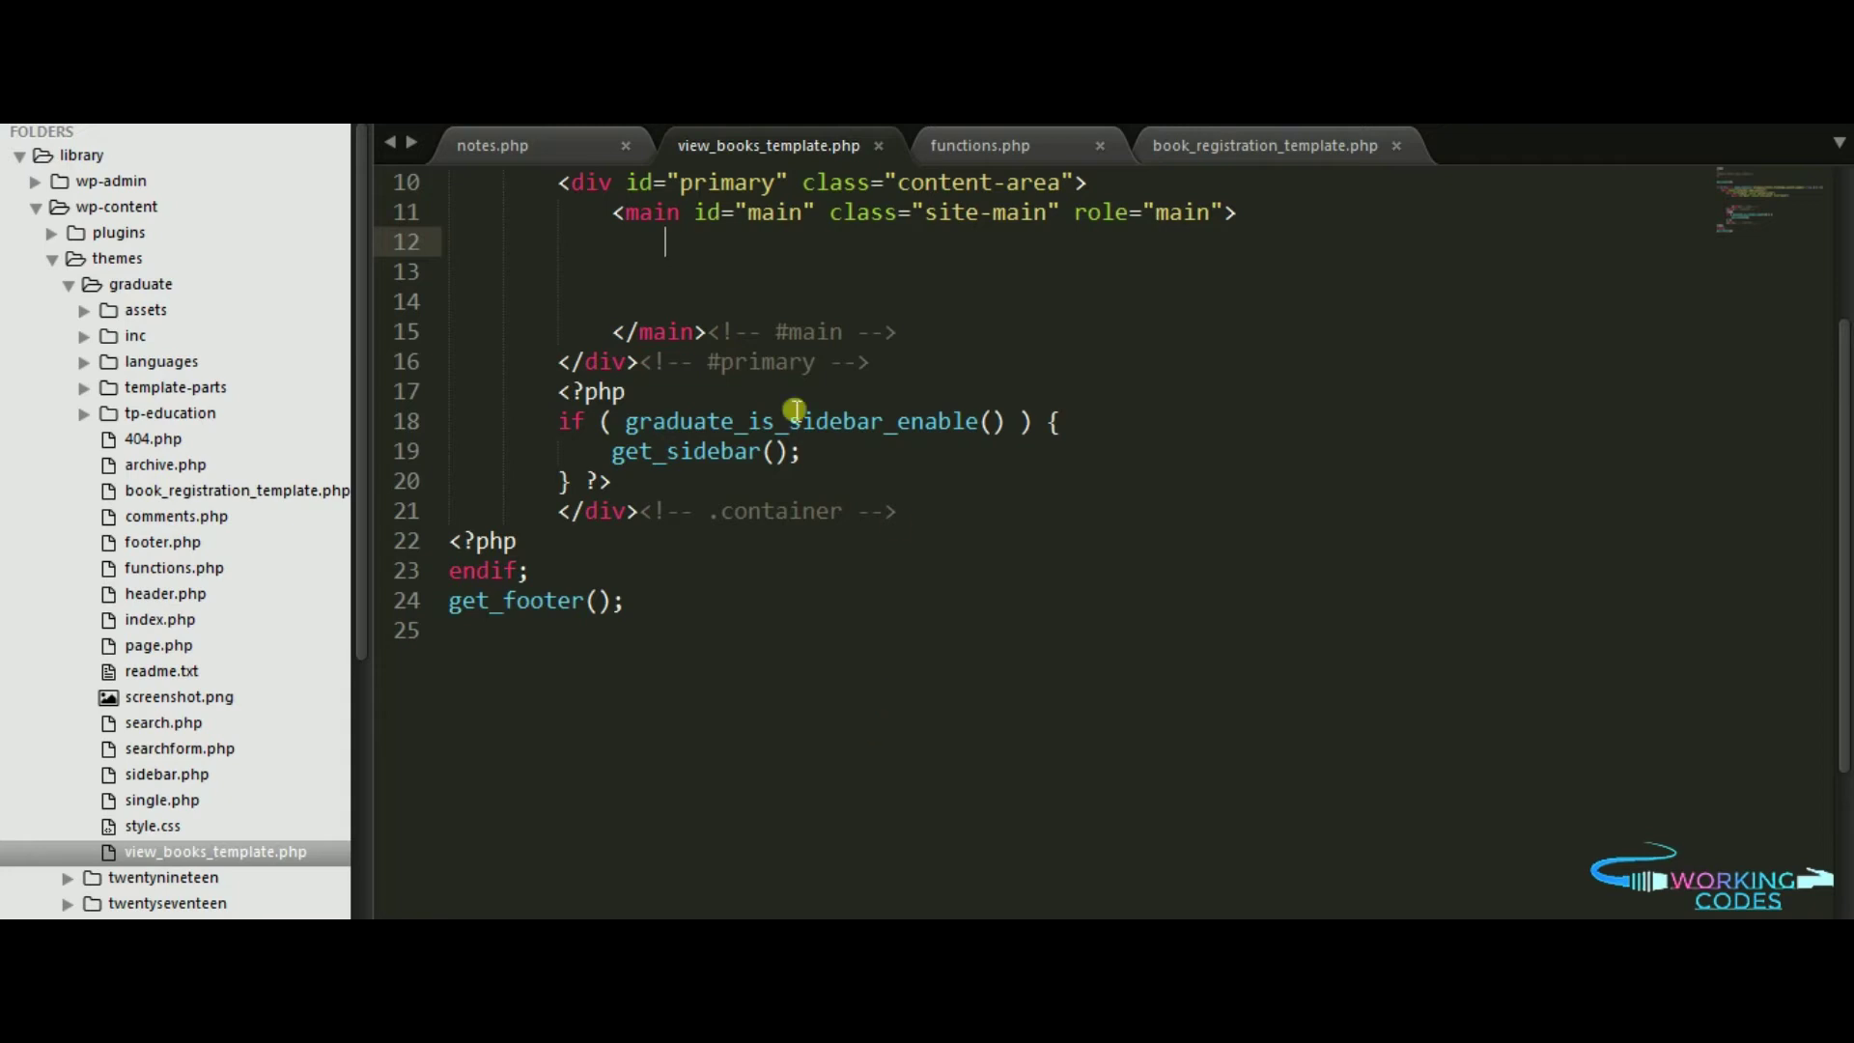
# Step: Review the notes' book-listing code, including the select * from books query
pyautogui.click(552, 150)
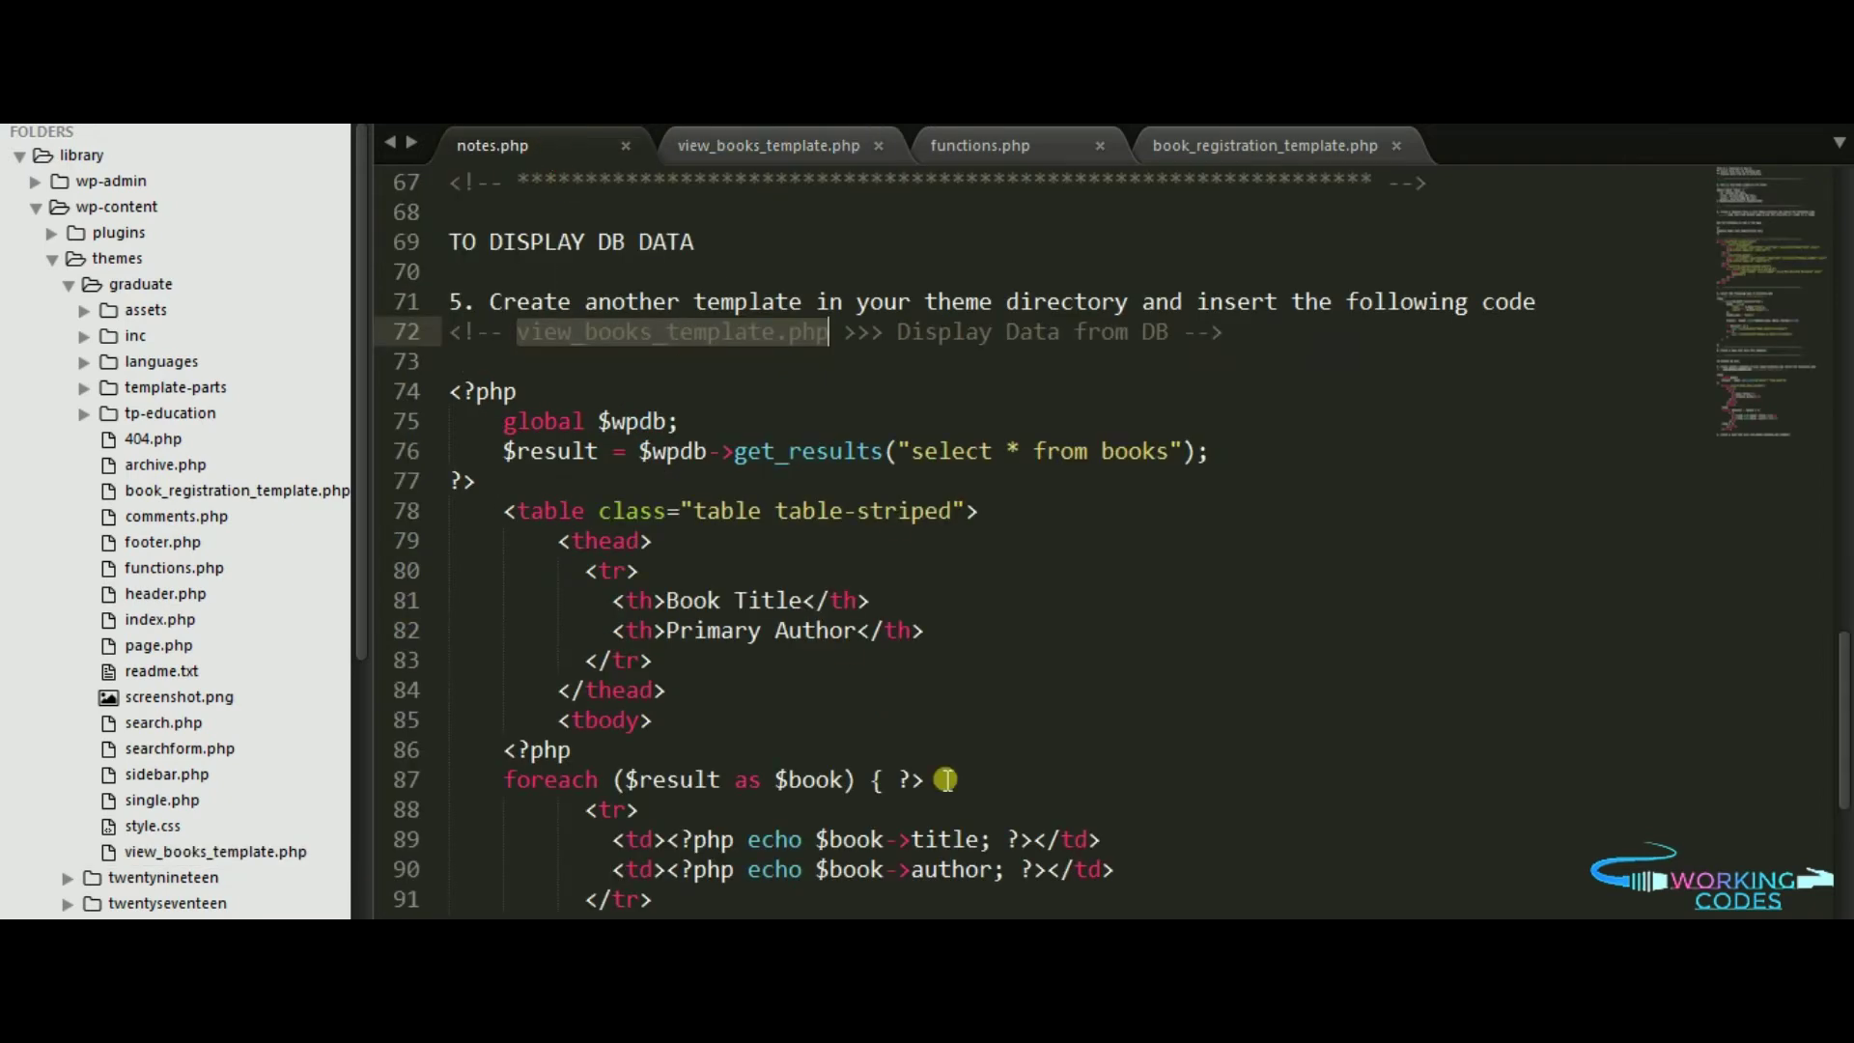
pyautogui.scroll(-2, 970, 791)
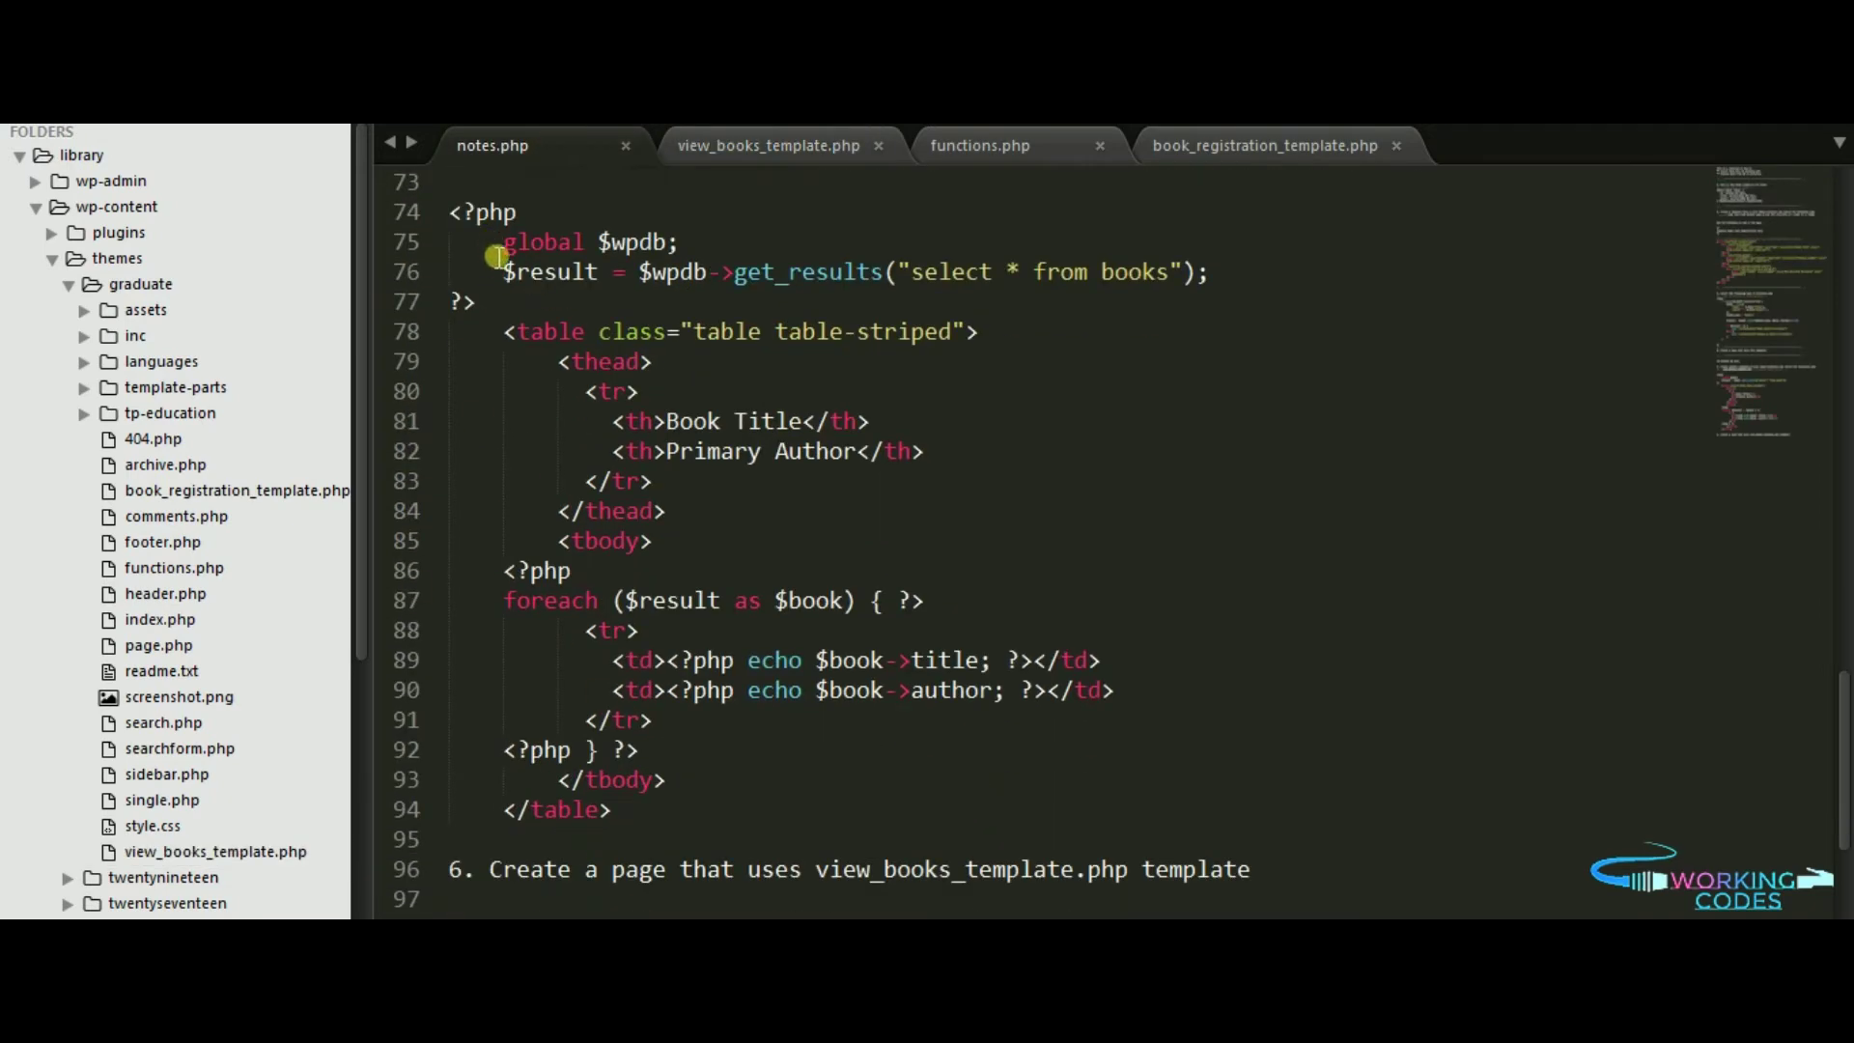
pyautogui.moveTo(450, 213); pyautogui.dragTo(777, 812)
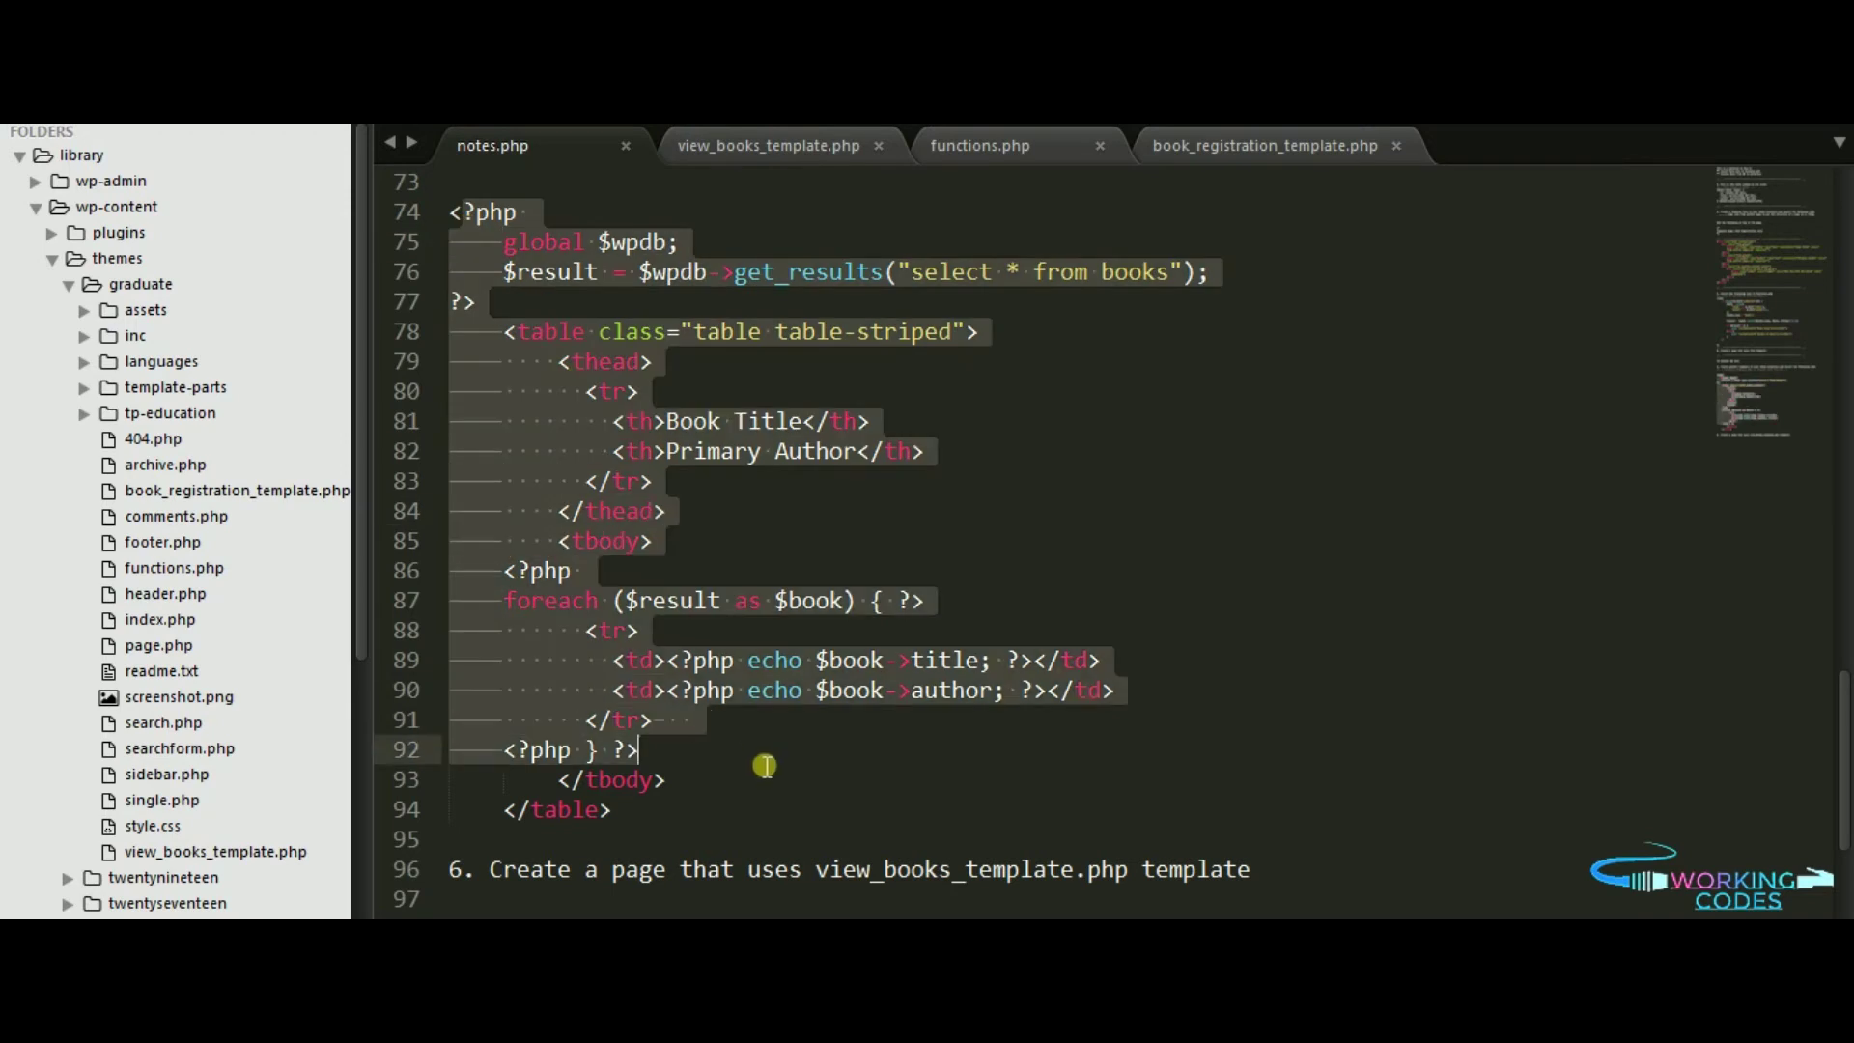
pyautogui.click(776, 827)
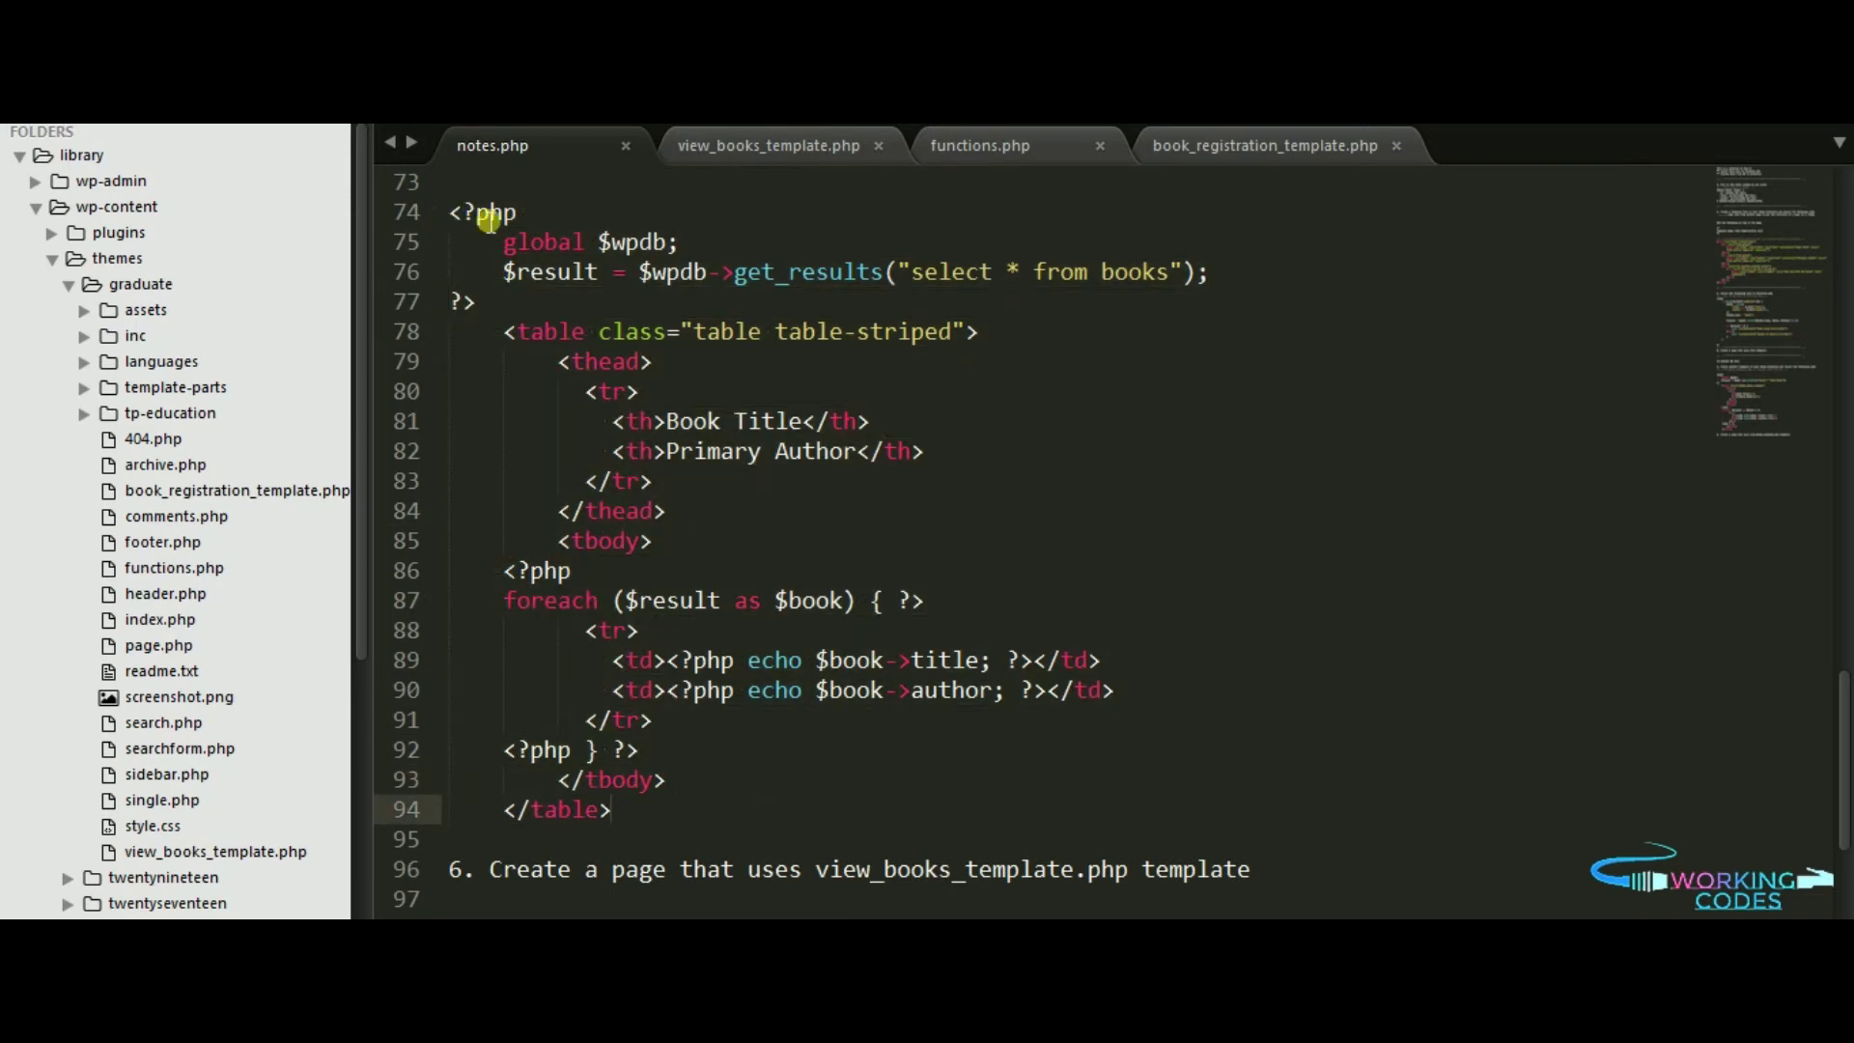
pyautogui.moveTo(461, 214); pyautogui.dragTo(782, 840)
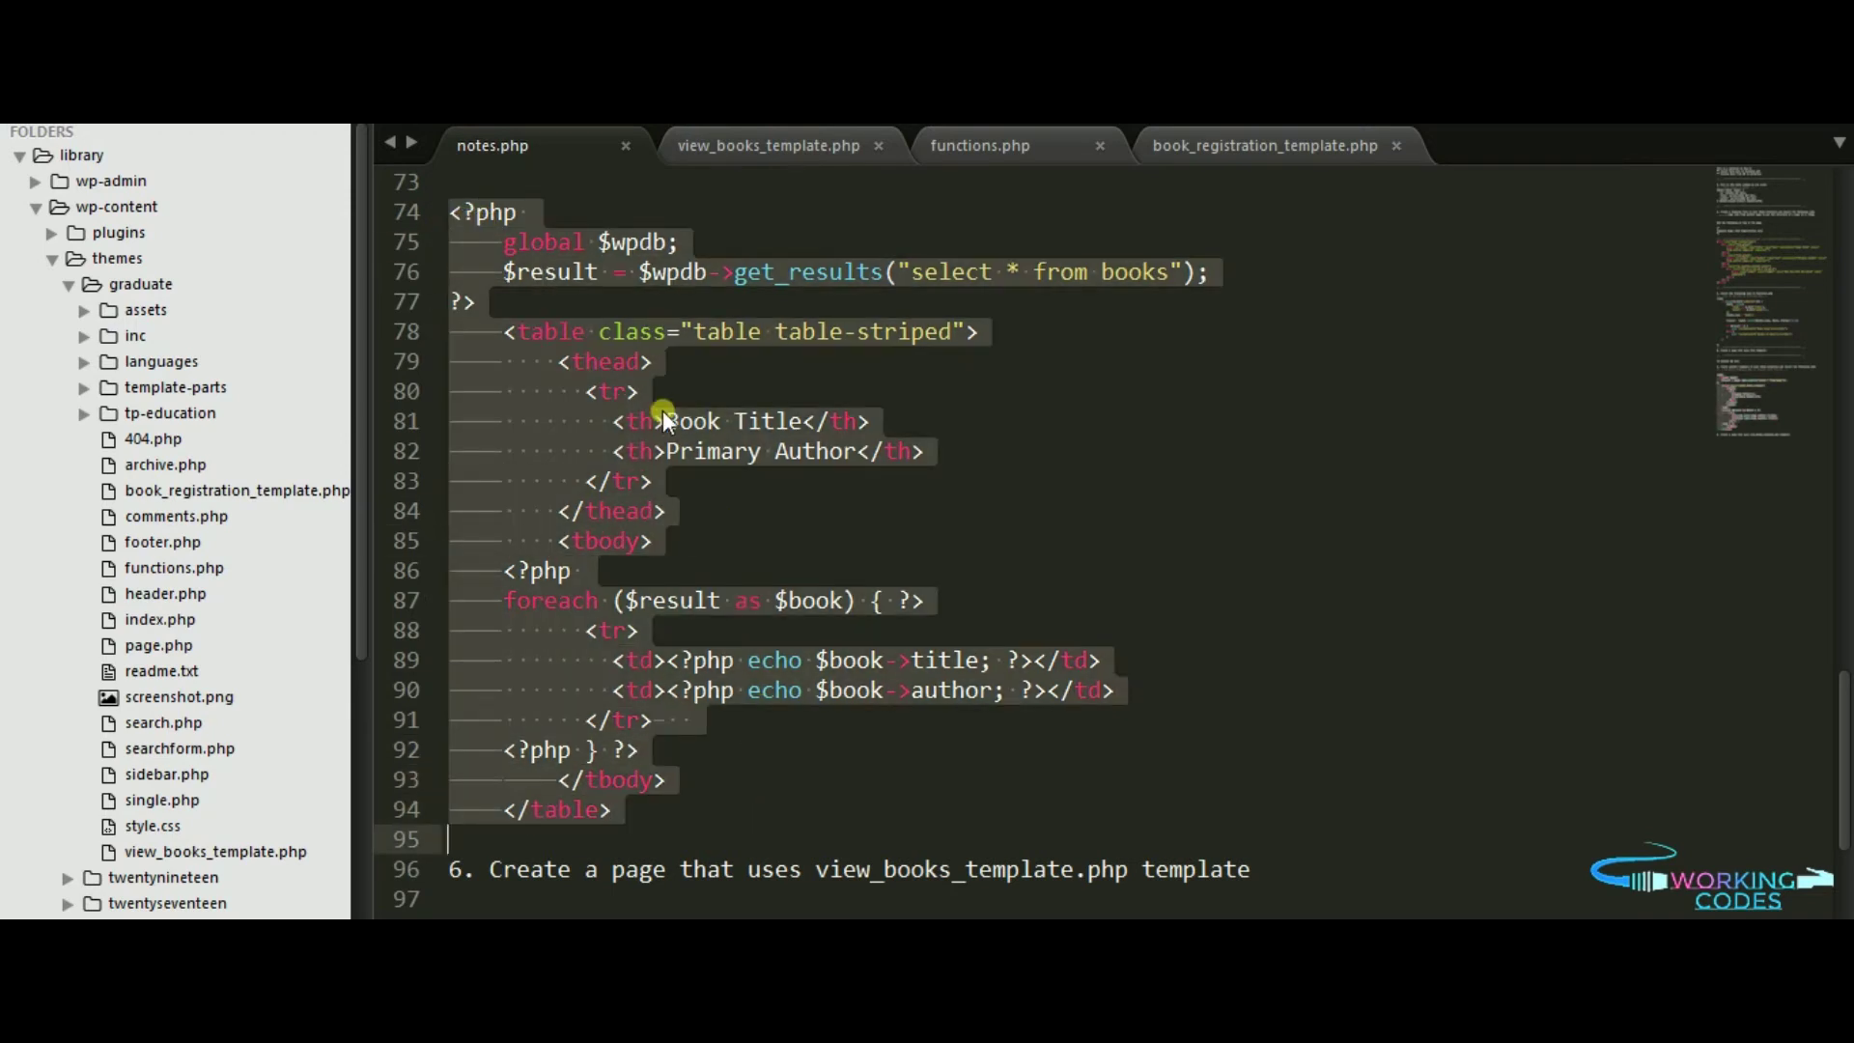
pyautogui.click(681, 366)
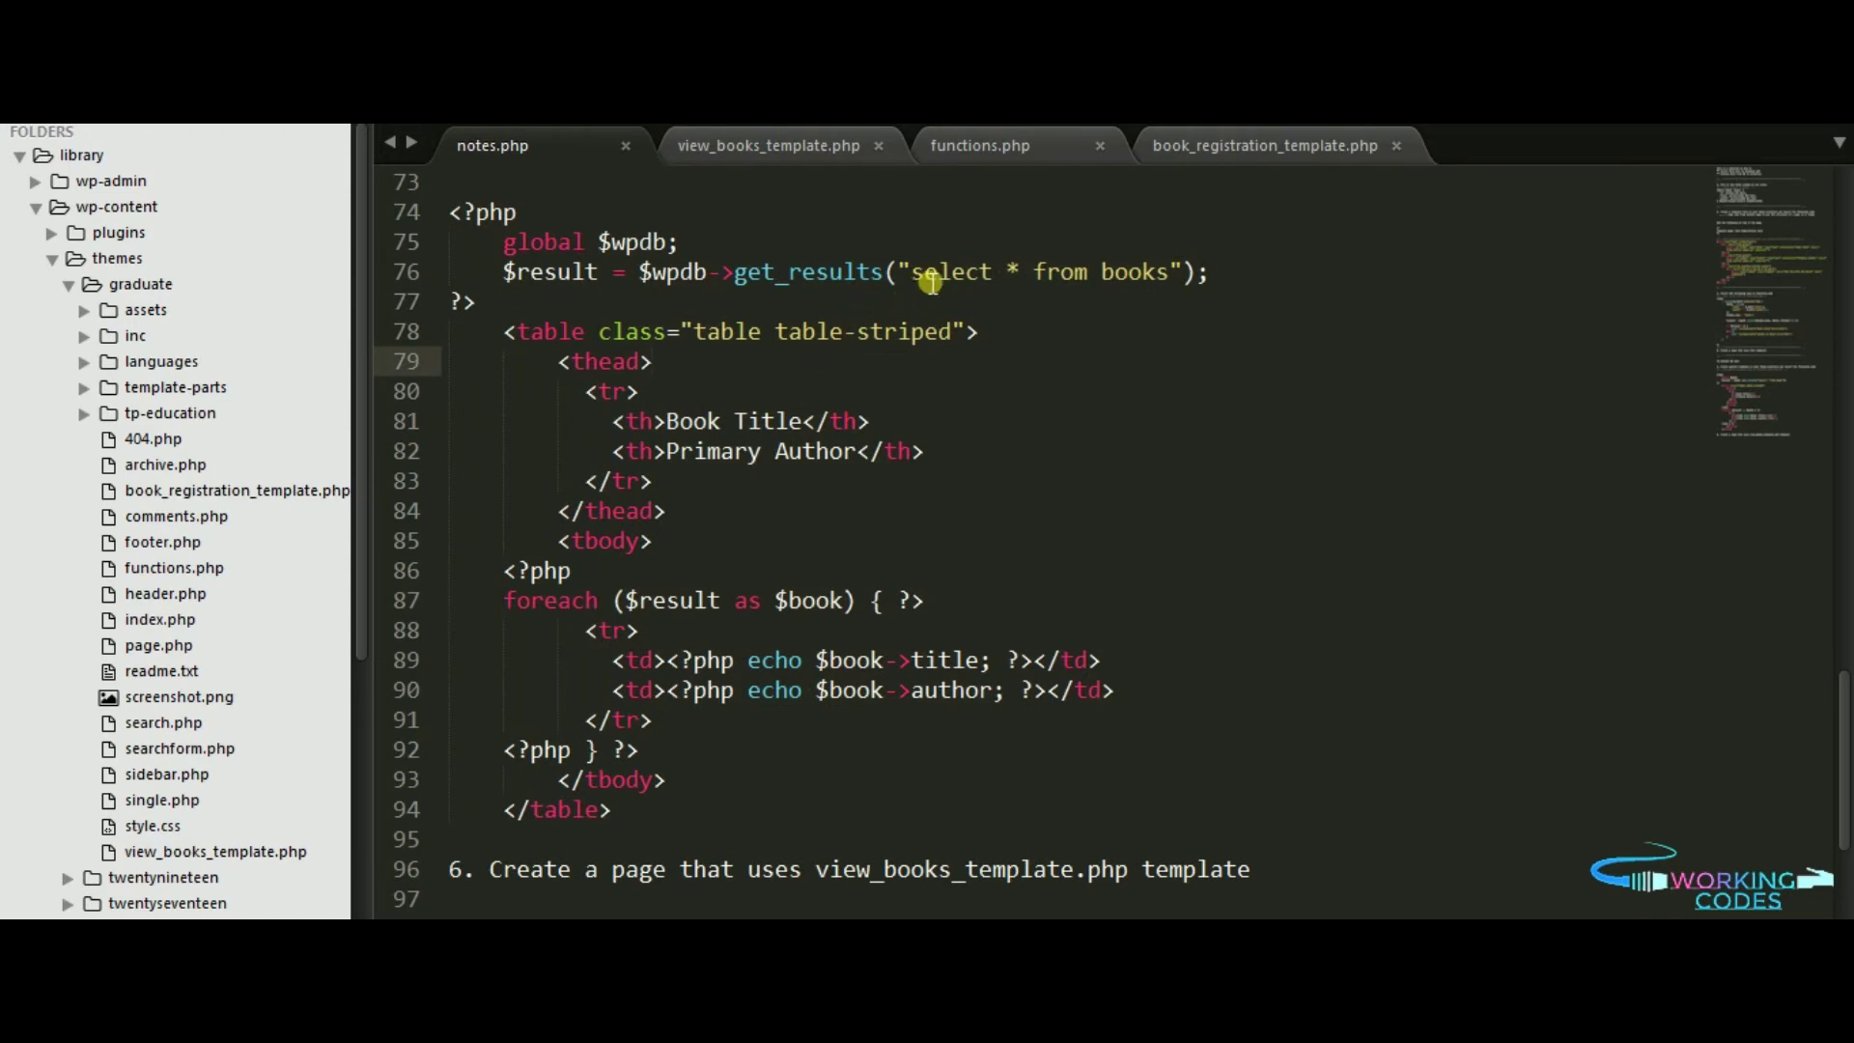
pyautogui.moveTo(914, 272); pyautogui.dragTo(1167, 273)
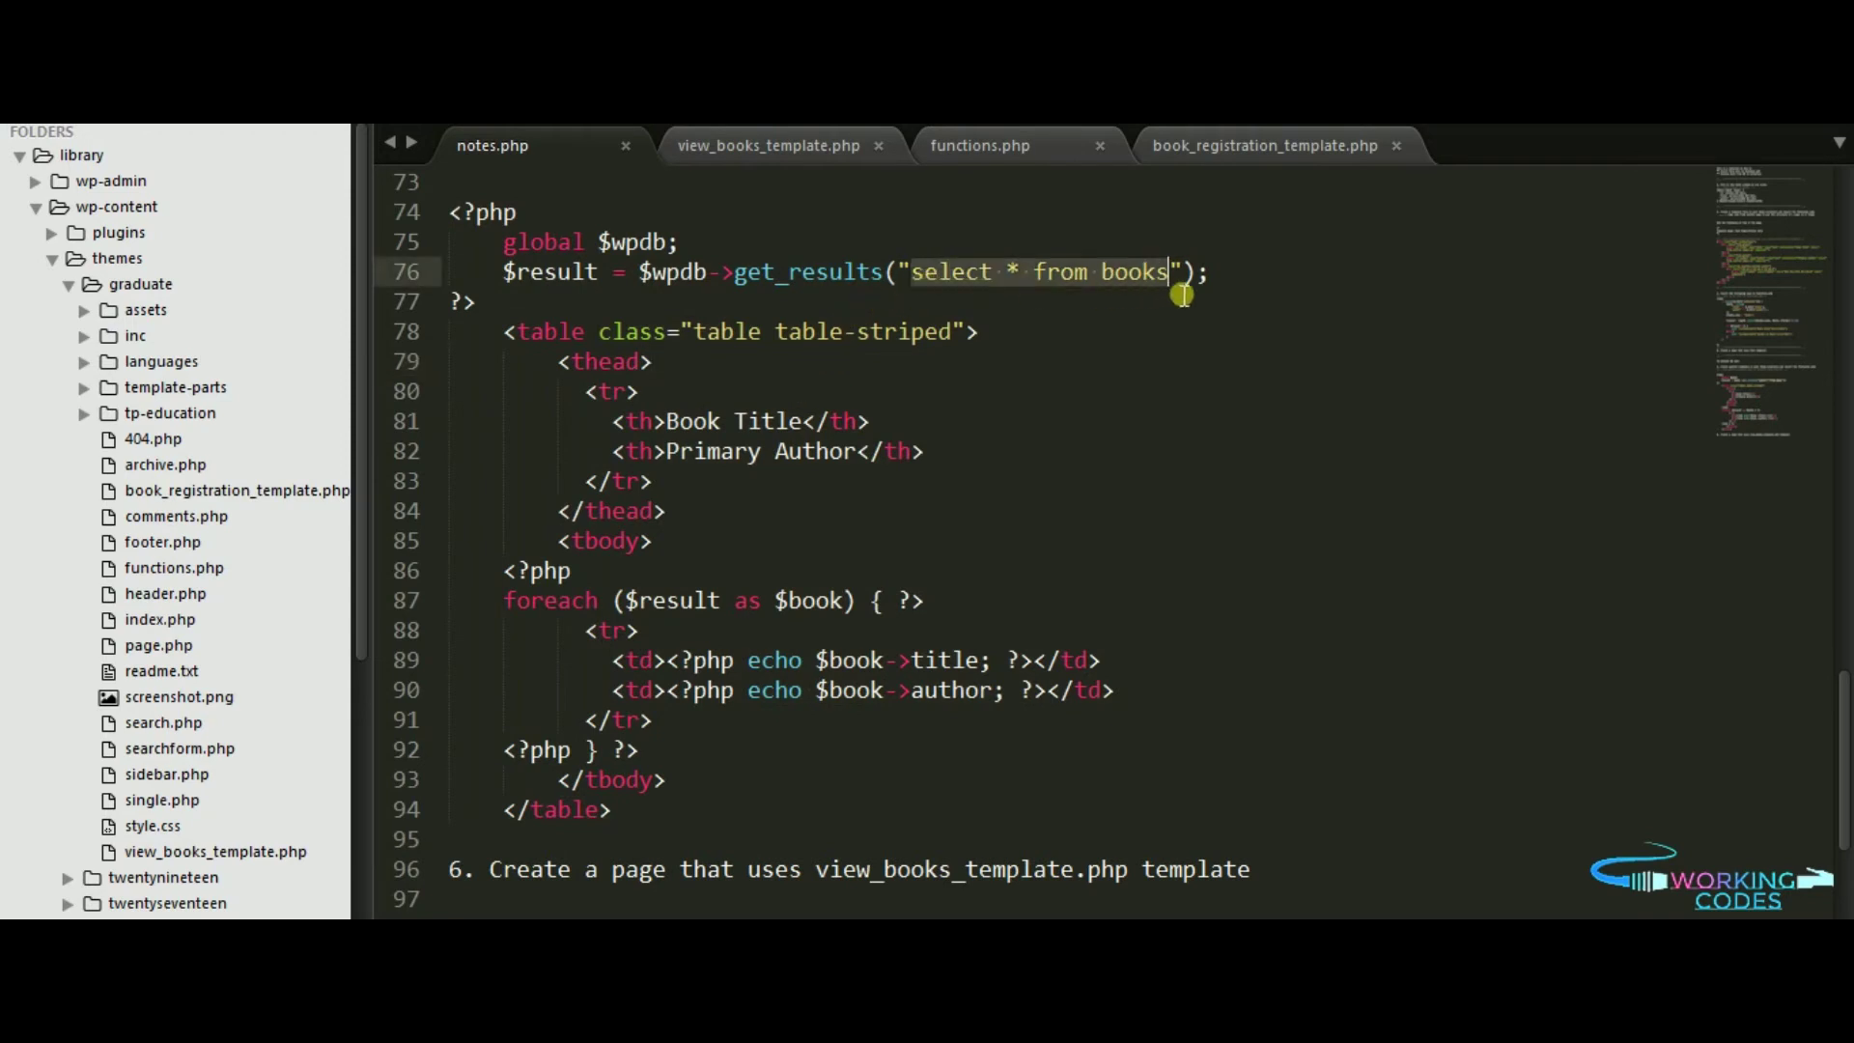
pyautogui.click(1133, 275)
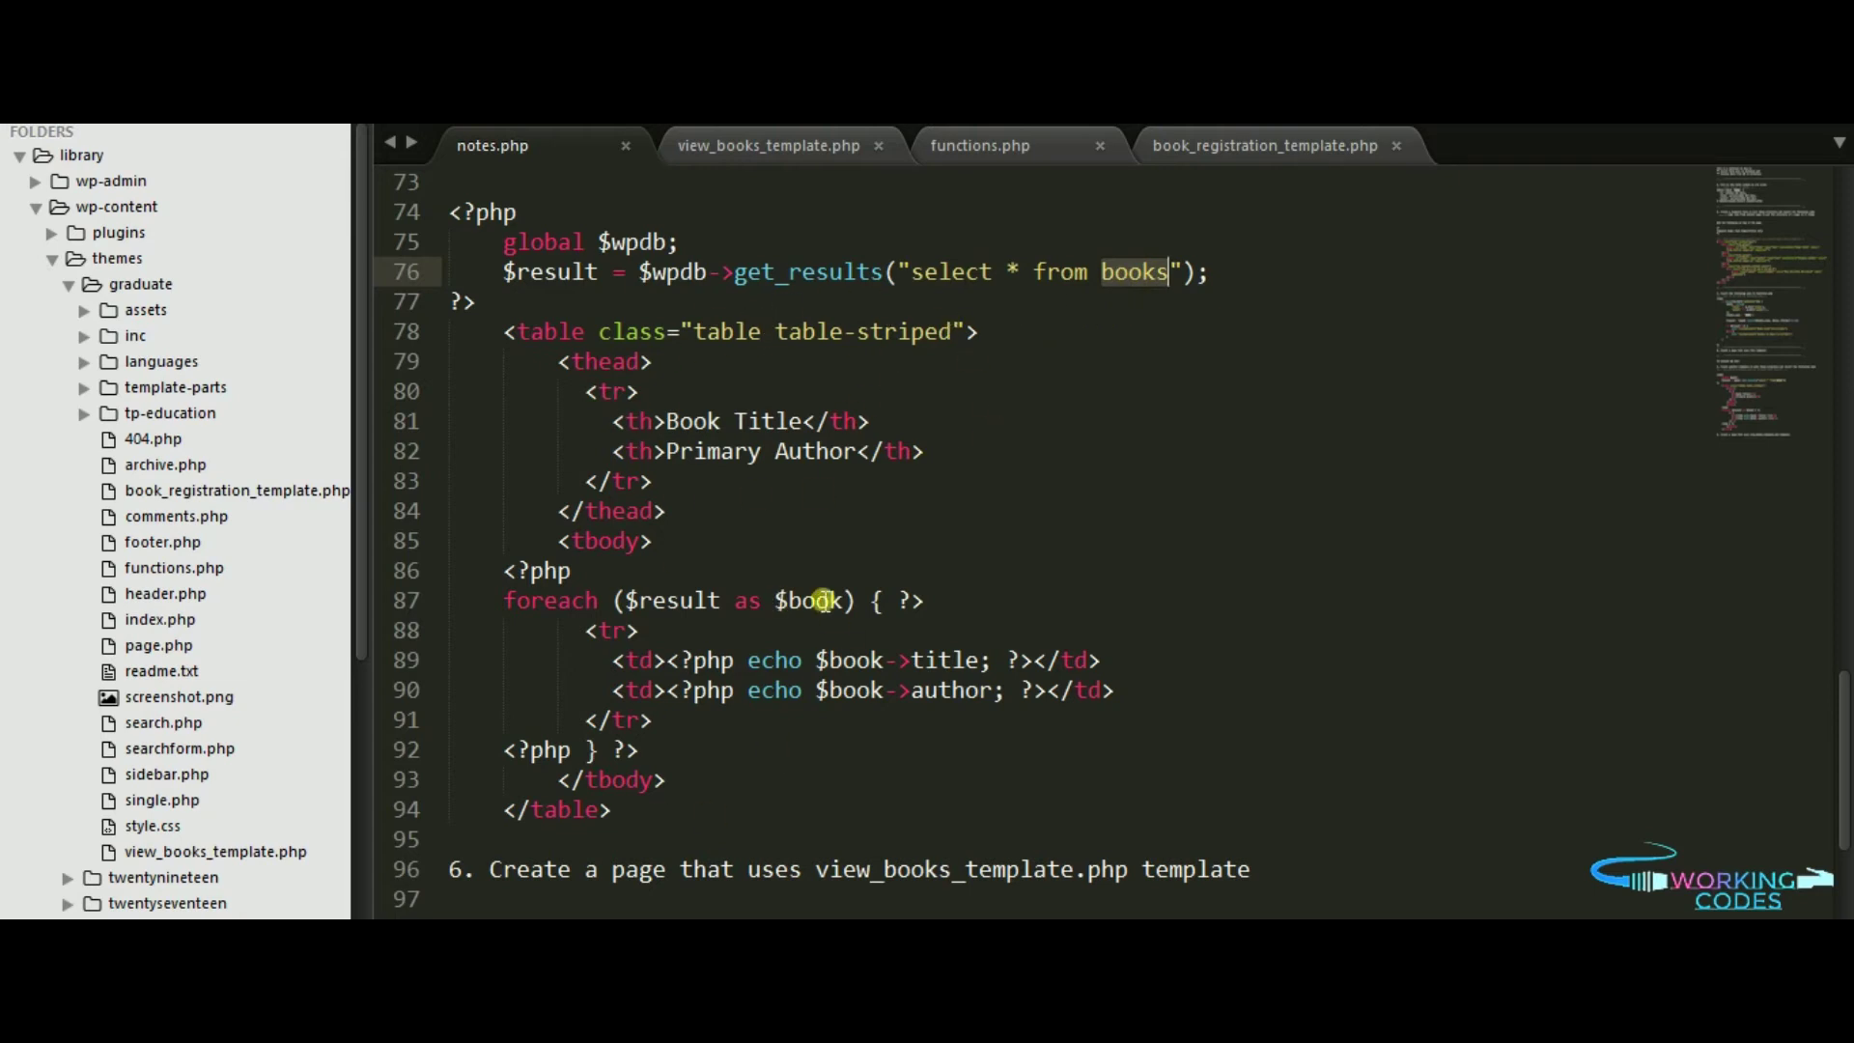
# Step: Copy the books query and striped-table code into the main element of view_books_template.php
pyautogui.click(452, 214)
pyautogui.moveTo(453, 216); pyautogui.dragTo(614, 810)
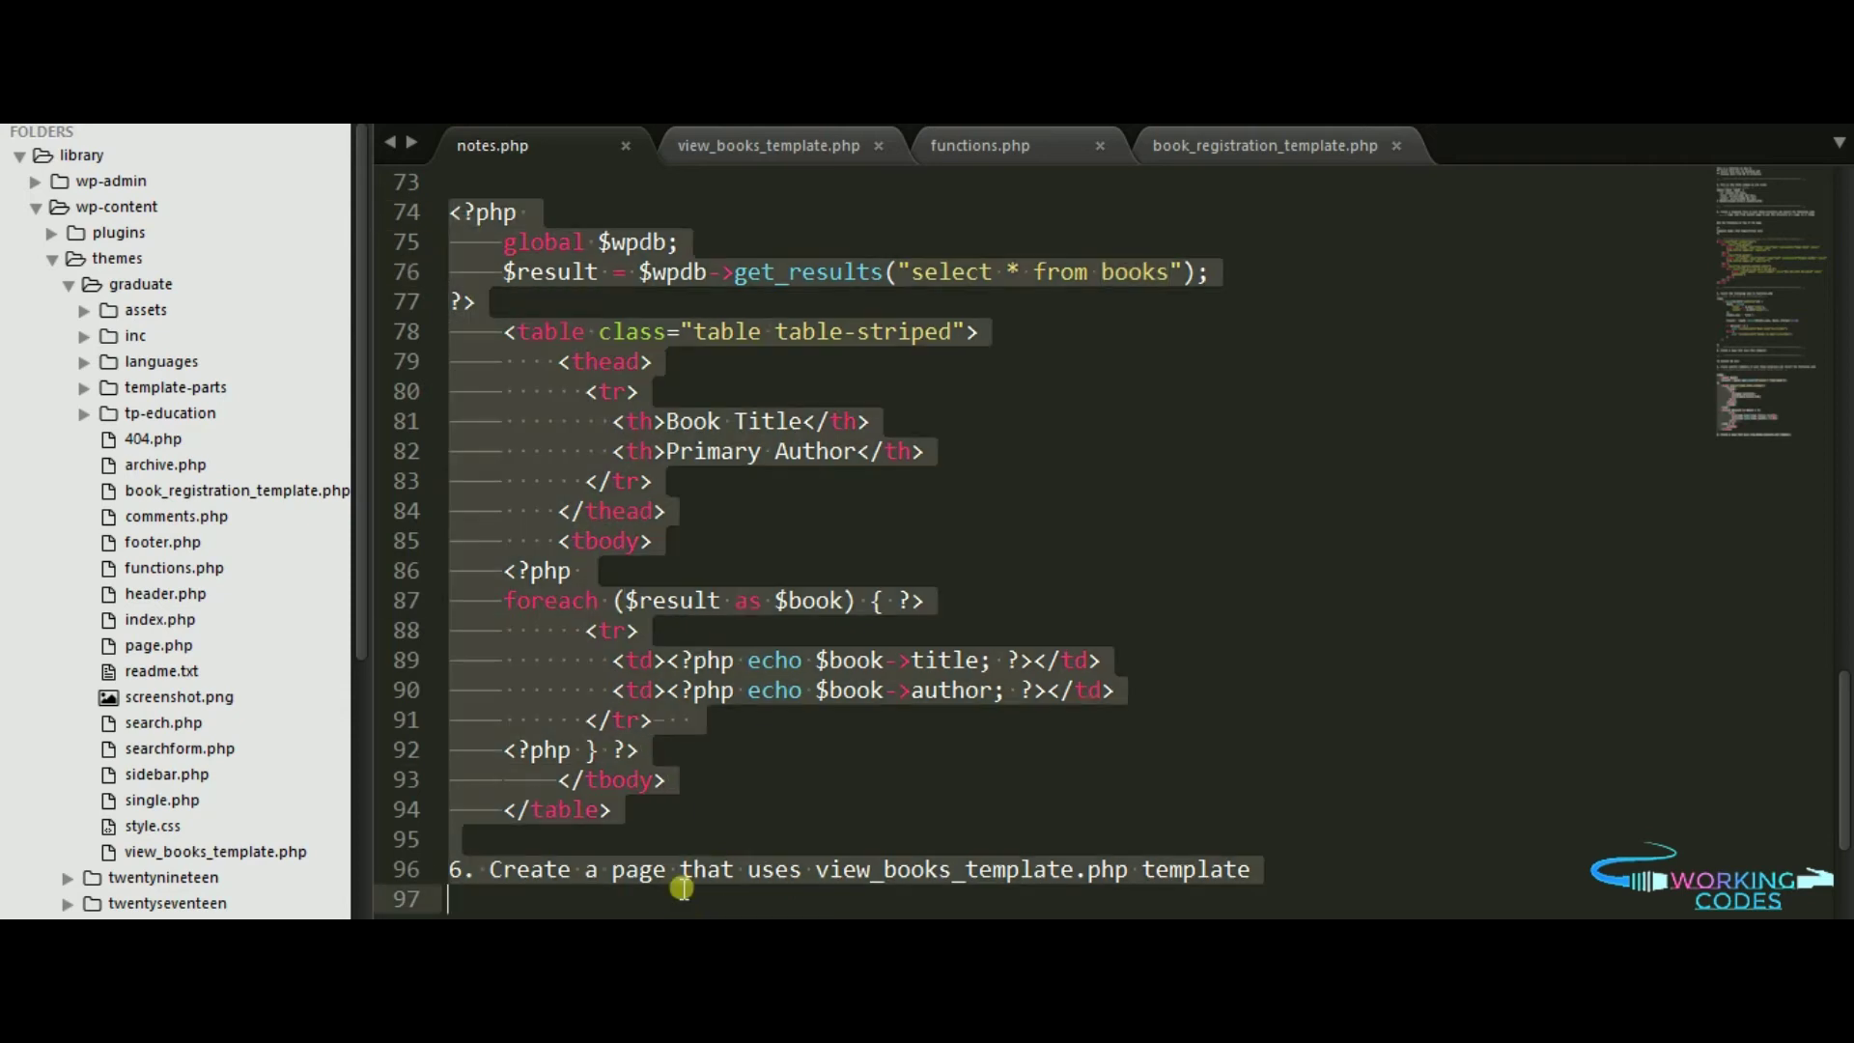
pyautogui.rightClick(597, 508)
pyautogui.click(662, 573)
pyautogui.click(768, 146)
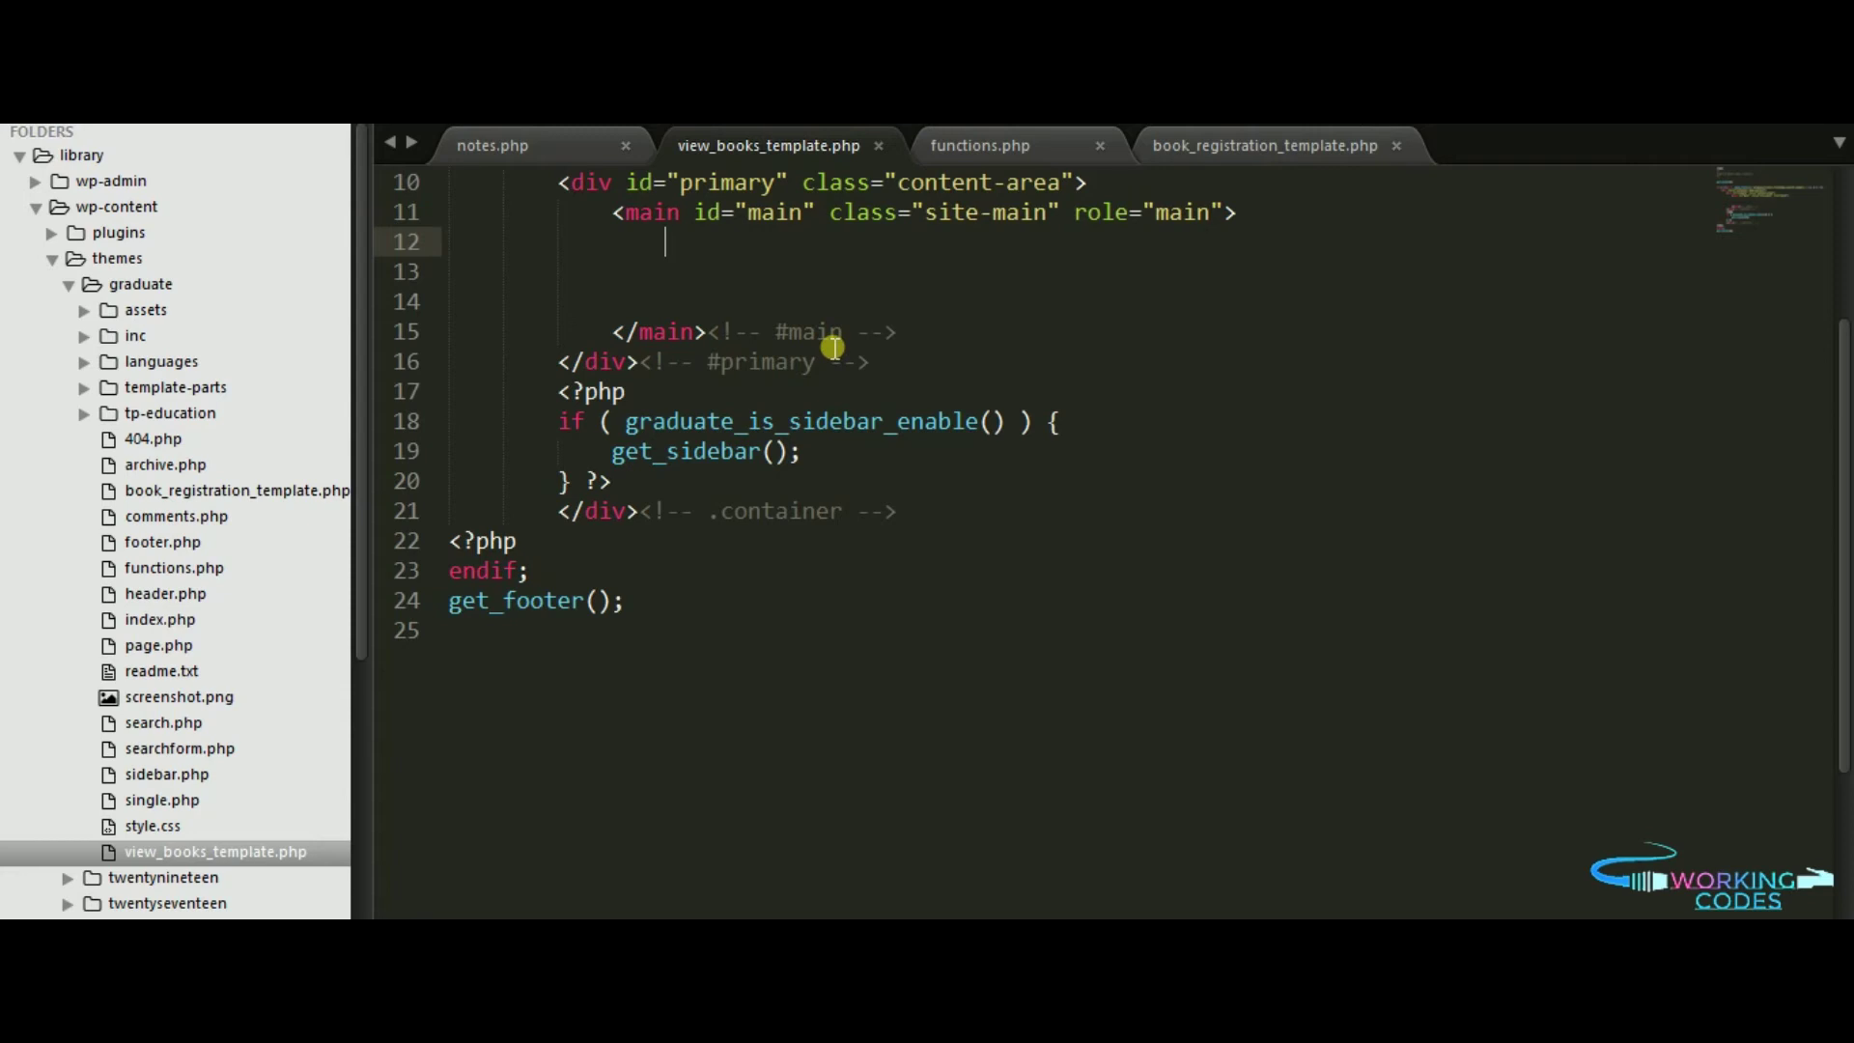
pyautogui.hotkey('ctrl', 'v')
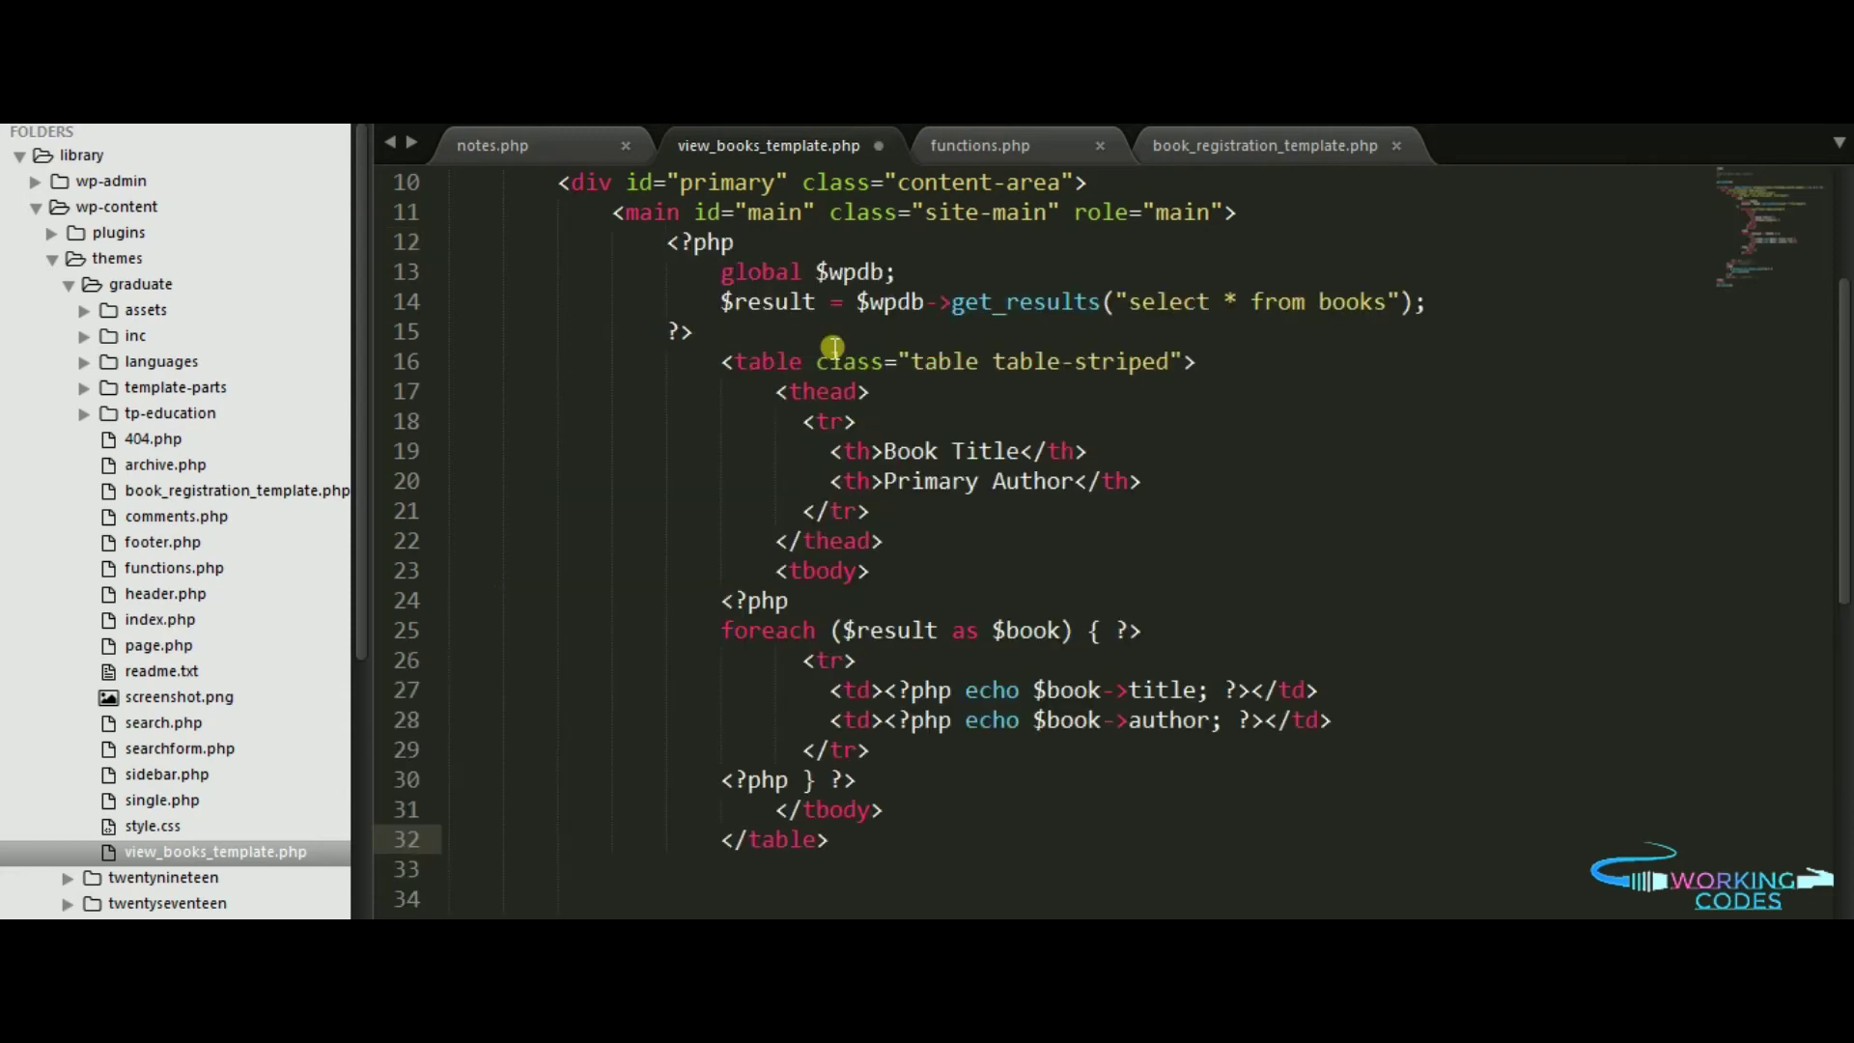
pyautogui.click(735, 575)
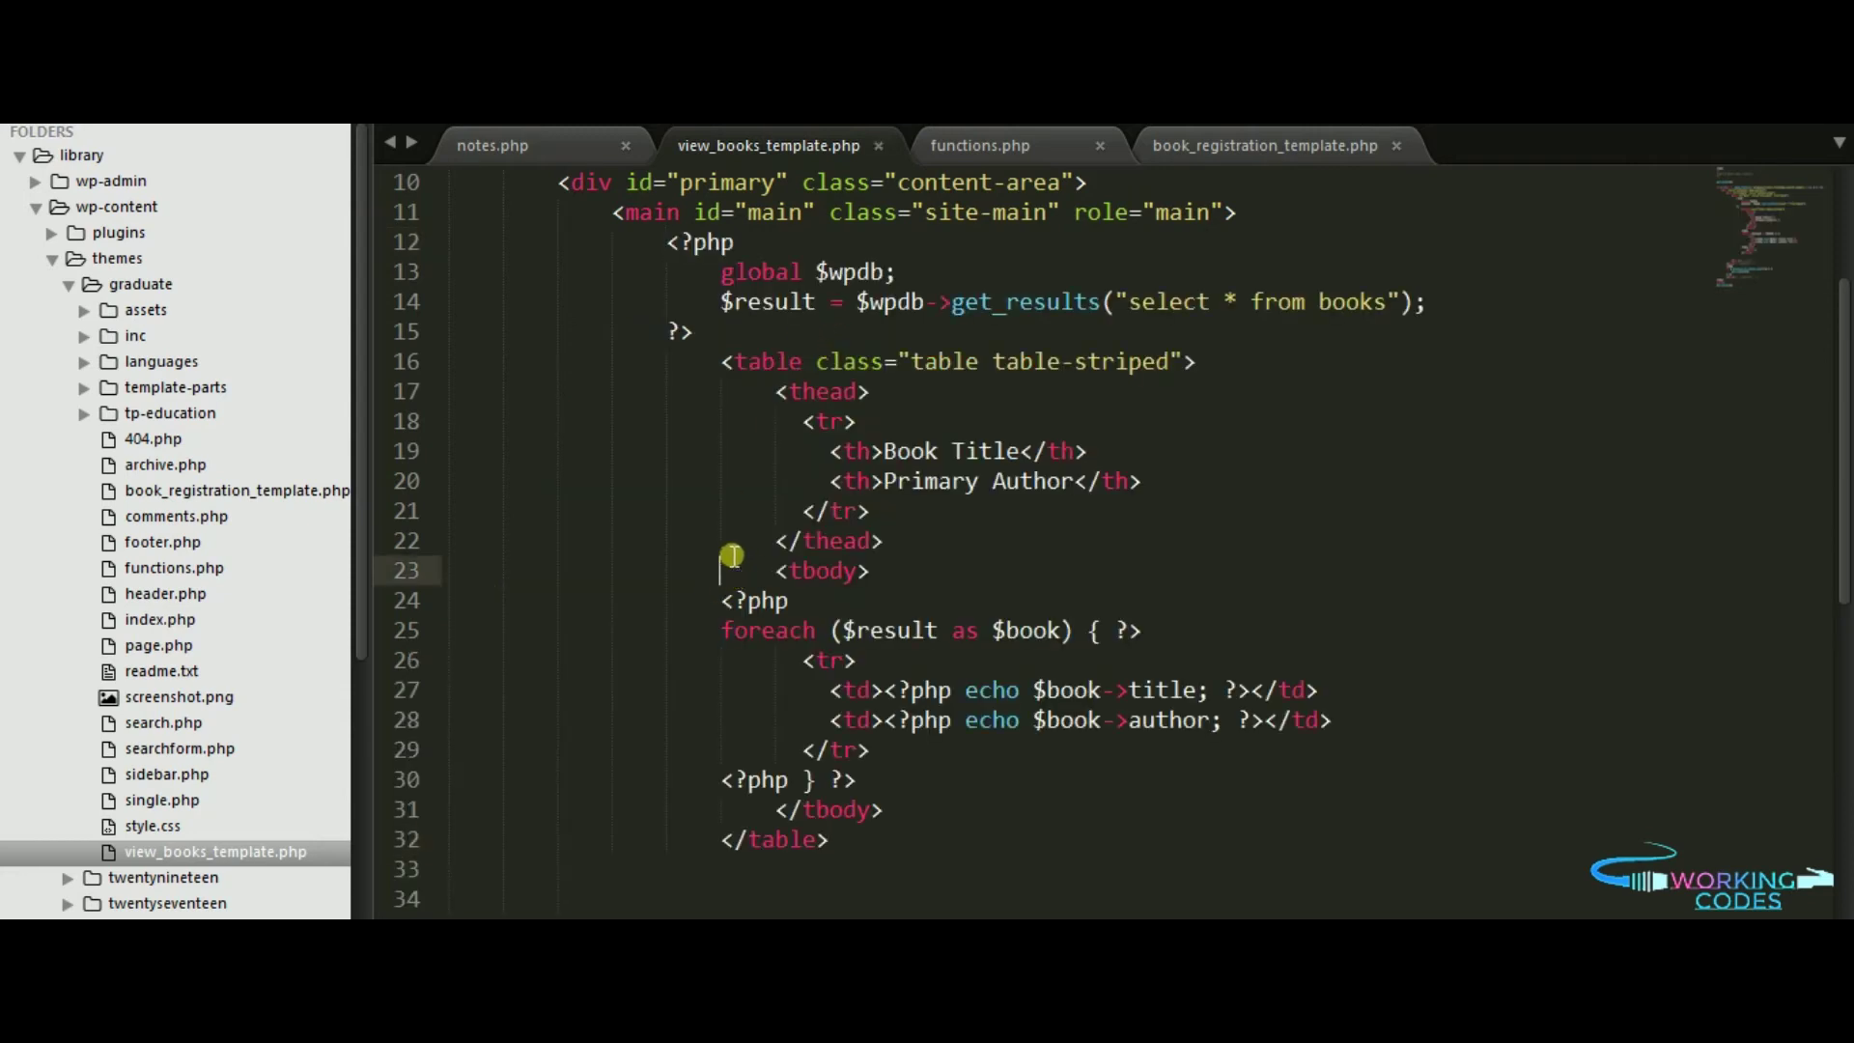
# Step: Back in the notes, highlight the step 6 instruction about creating the page
pyautogui.click(494, 145)
pyautogui.click(727, 591)
pyautogui.doubleClick(639, 869)
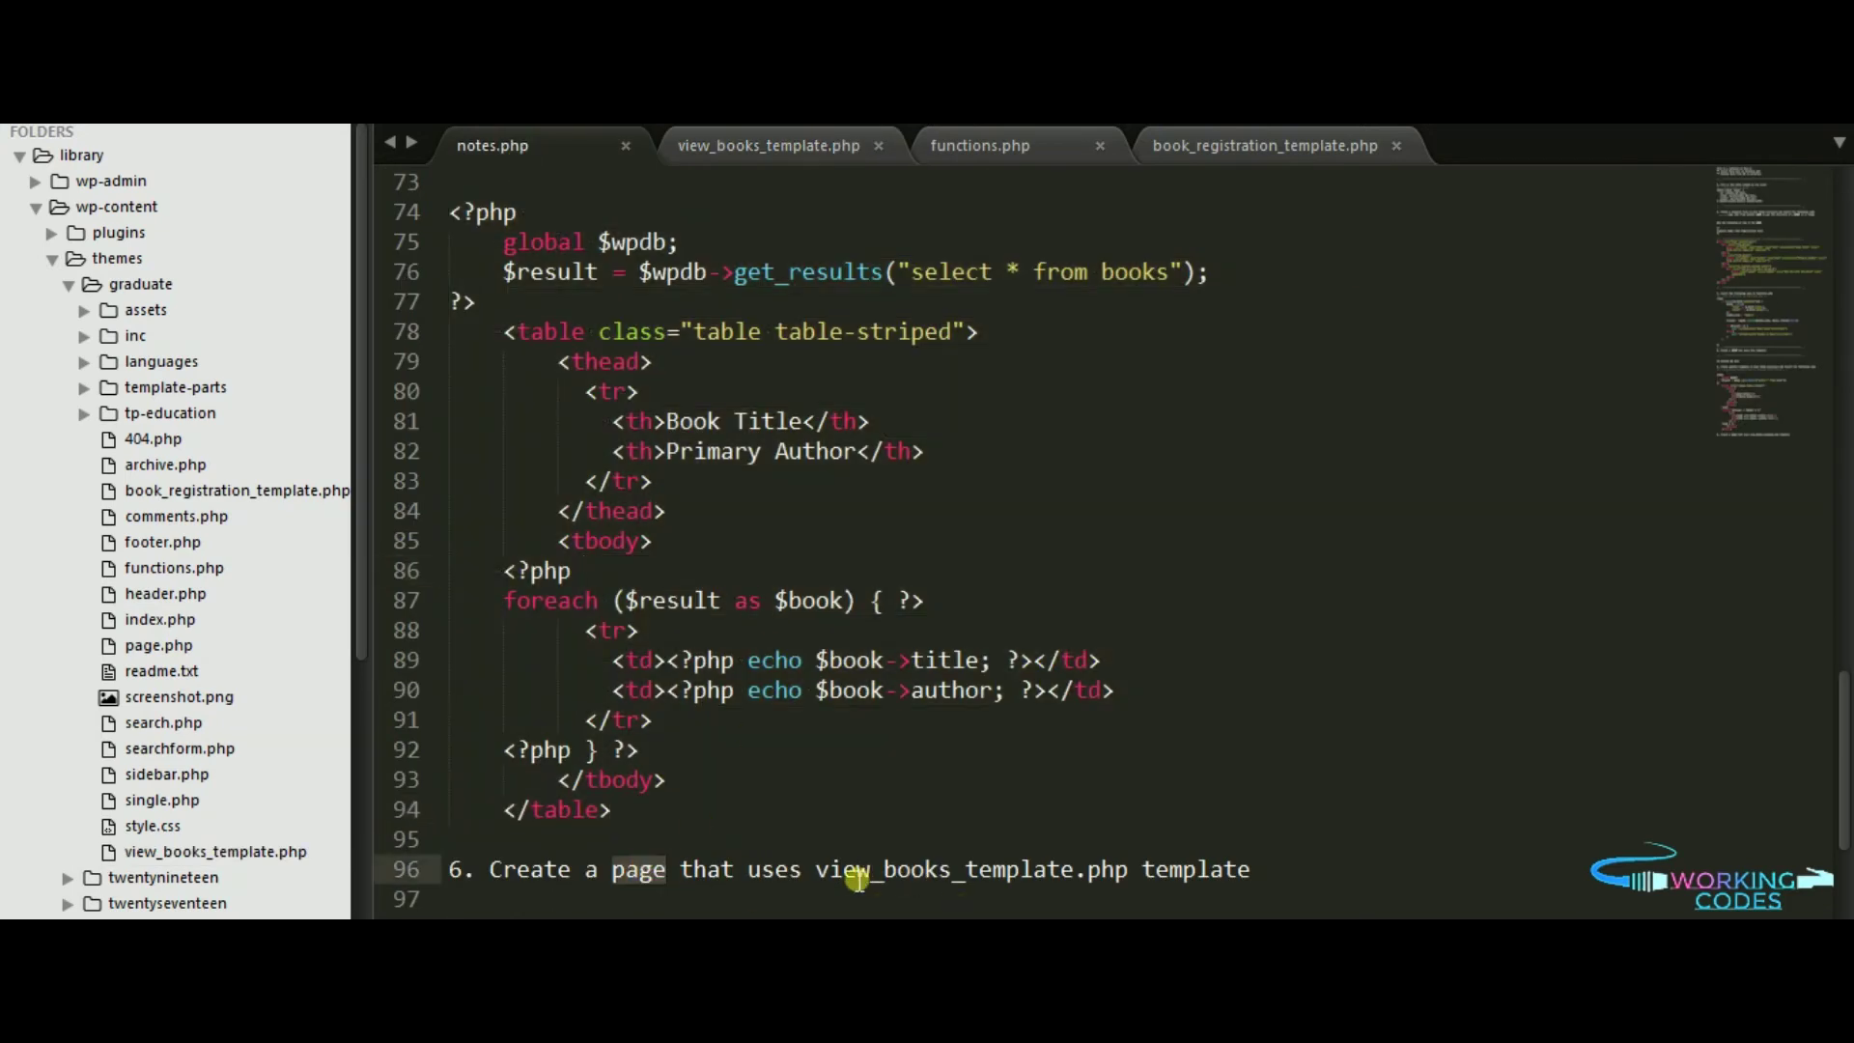
pyautogui.moveTo(814, 869); pyautogui.dragTo(450, 848)
pyautogui.click(751, 316)
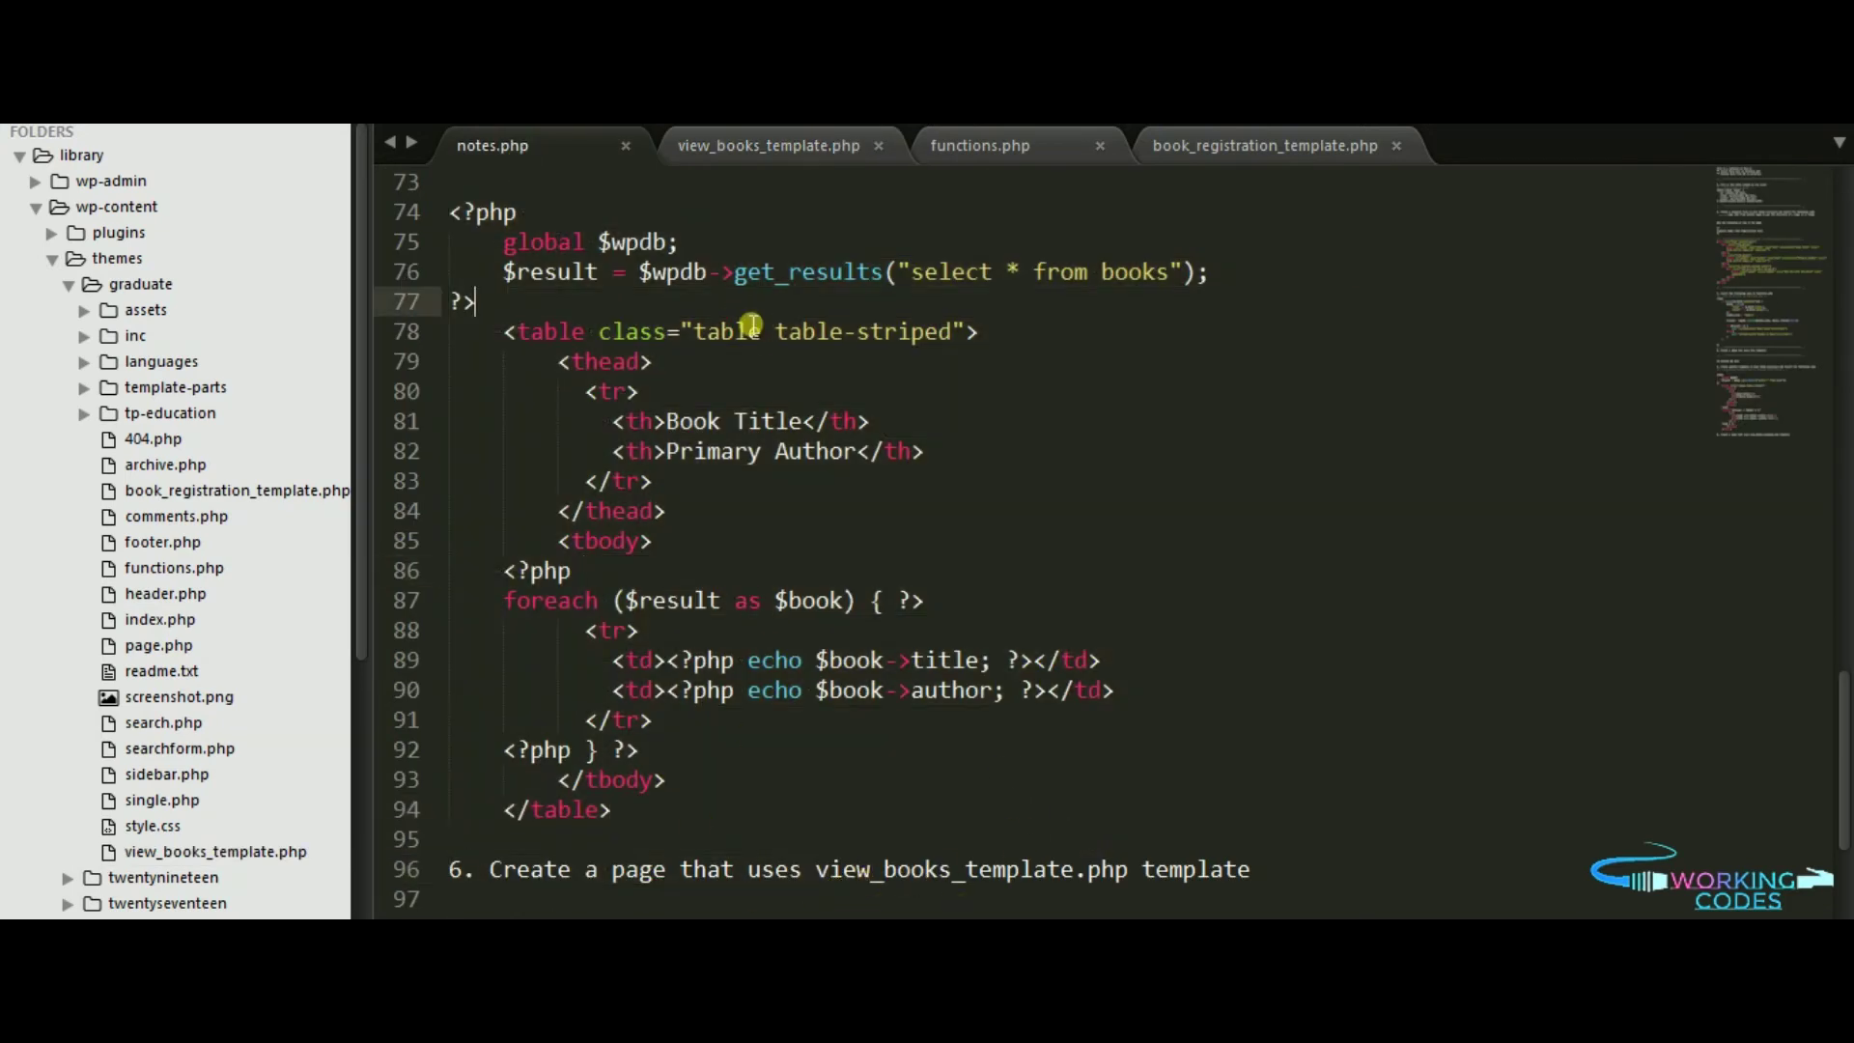
# Step: Add a new WordPress page titled Browse Books
pyautogui.hotkey('alt', 'Tab')
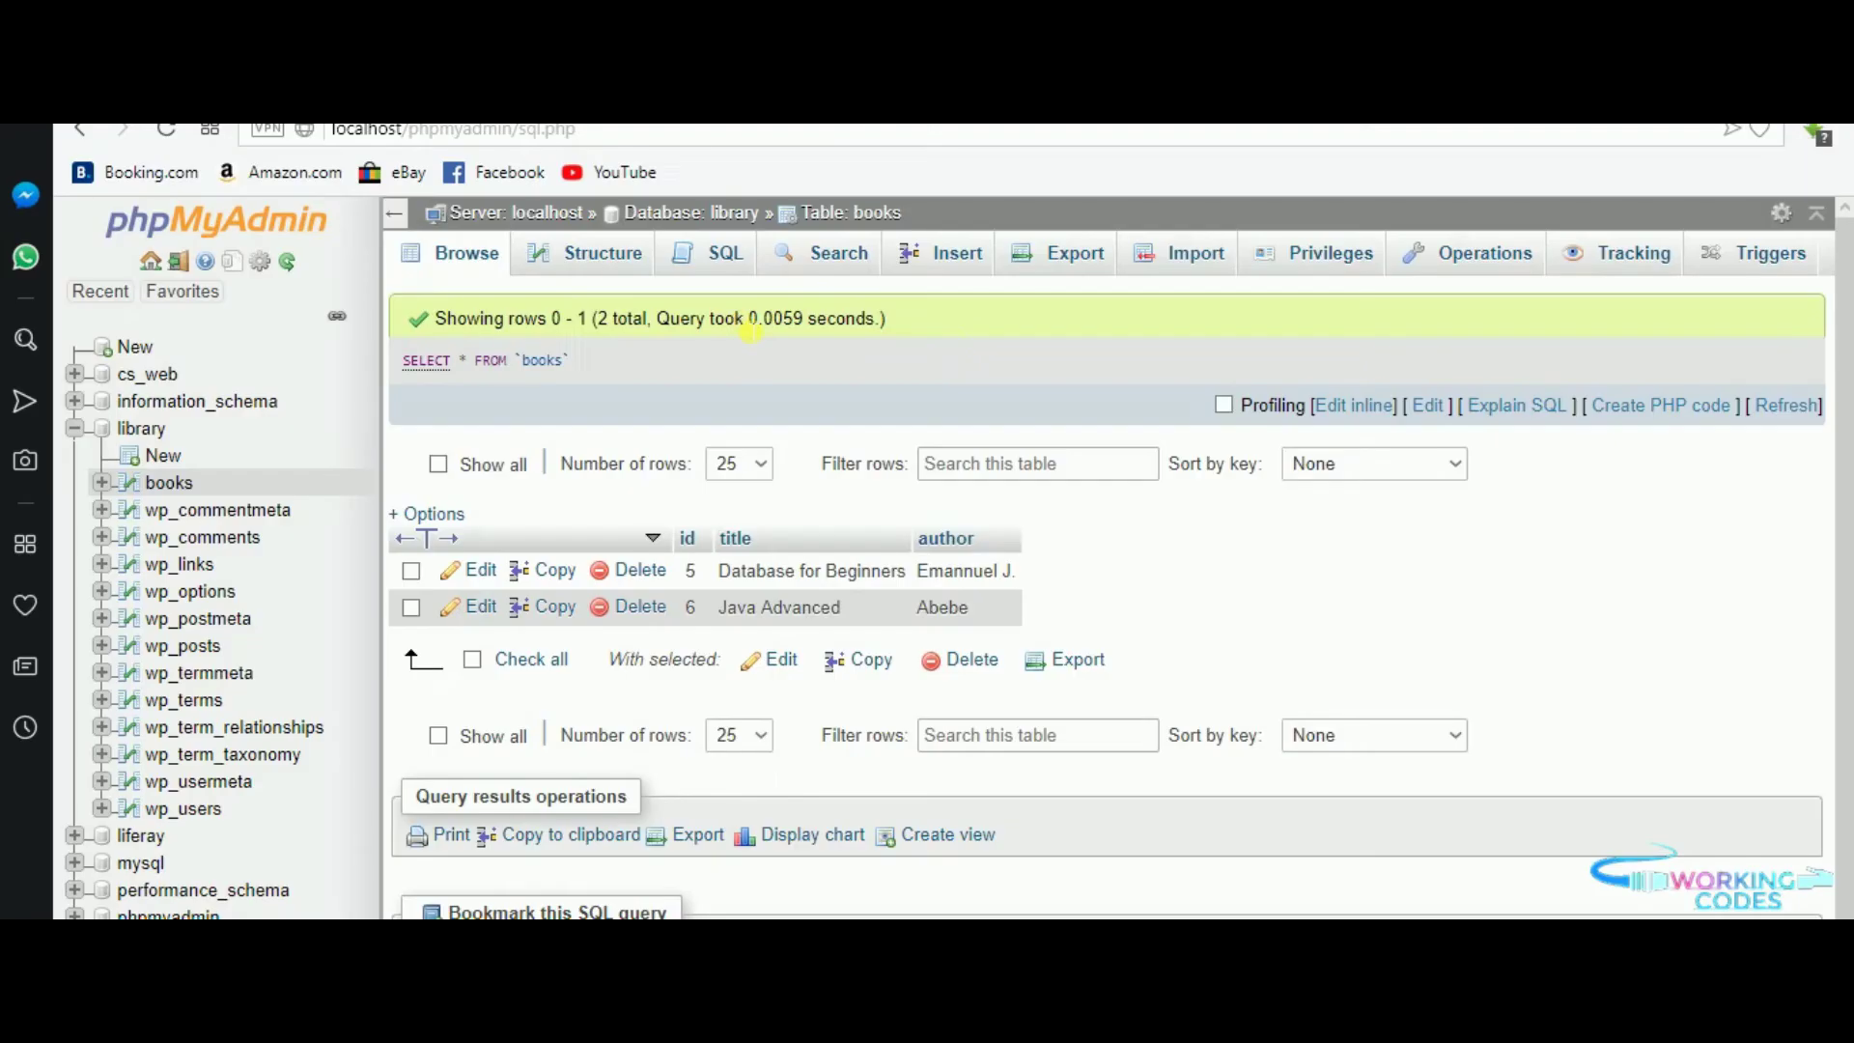
pyautogui.hotkey('ctrl', 'Tab')
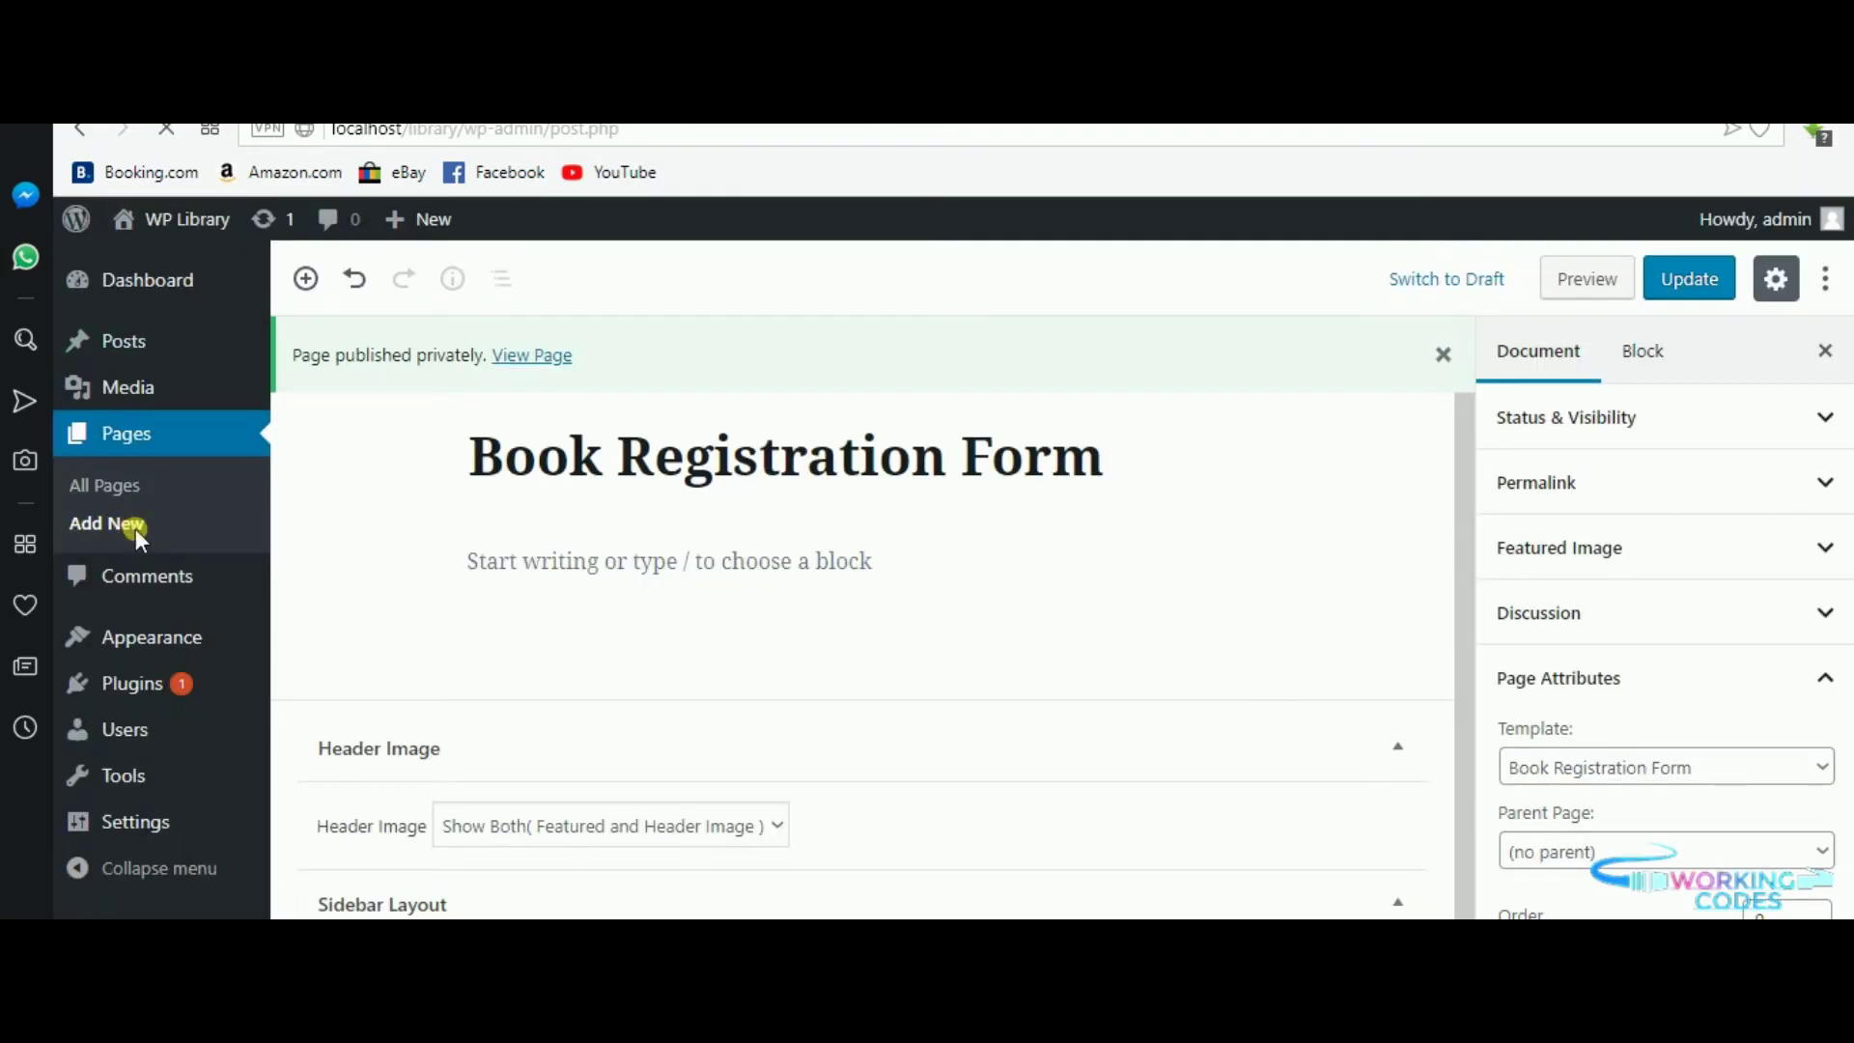
pyautogui.click(109, 523)
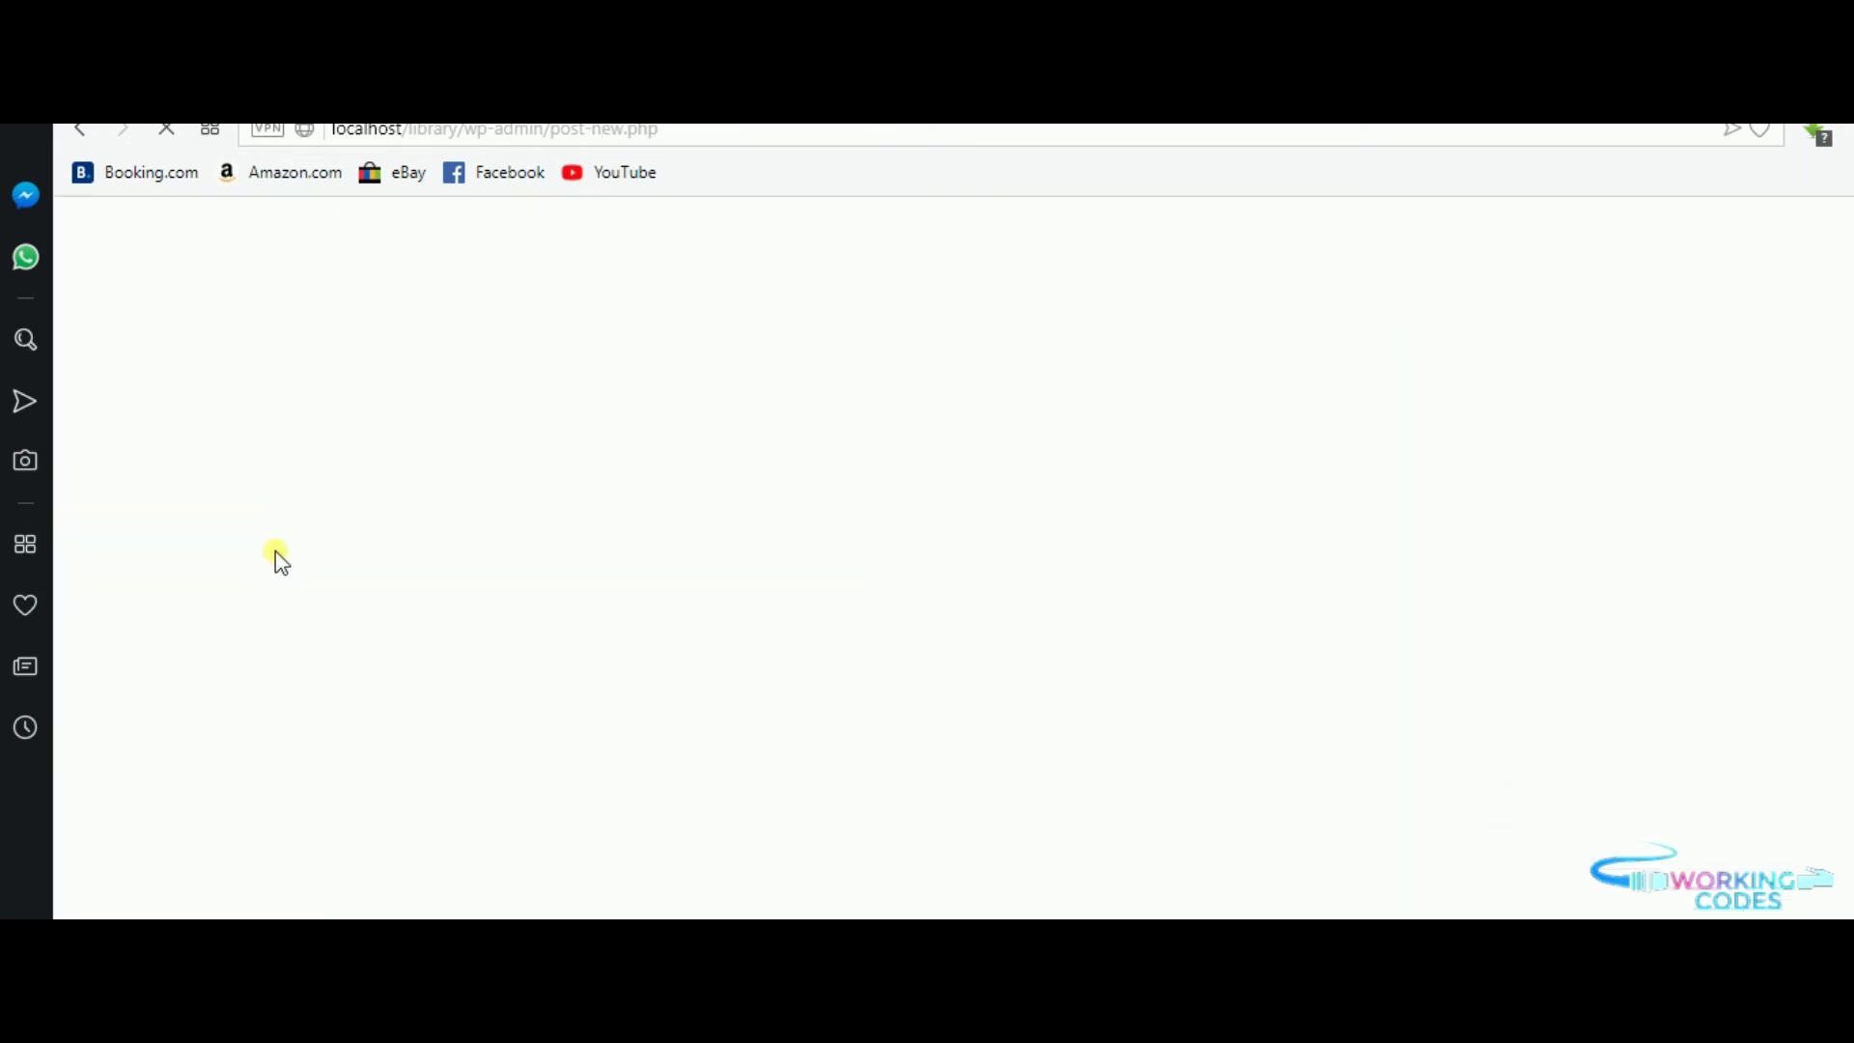
pyautogui.click(596, 463)
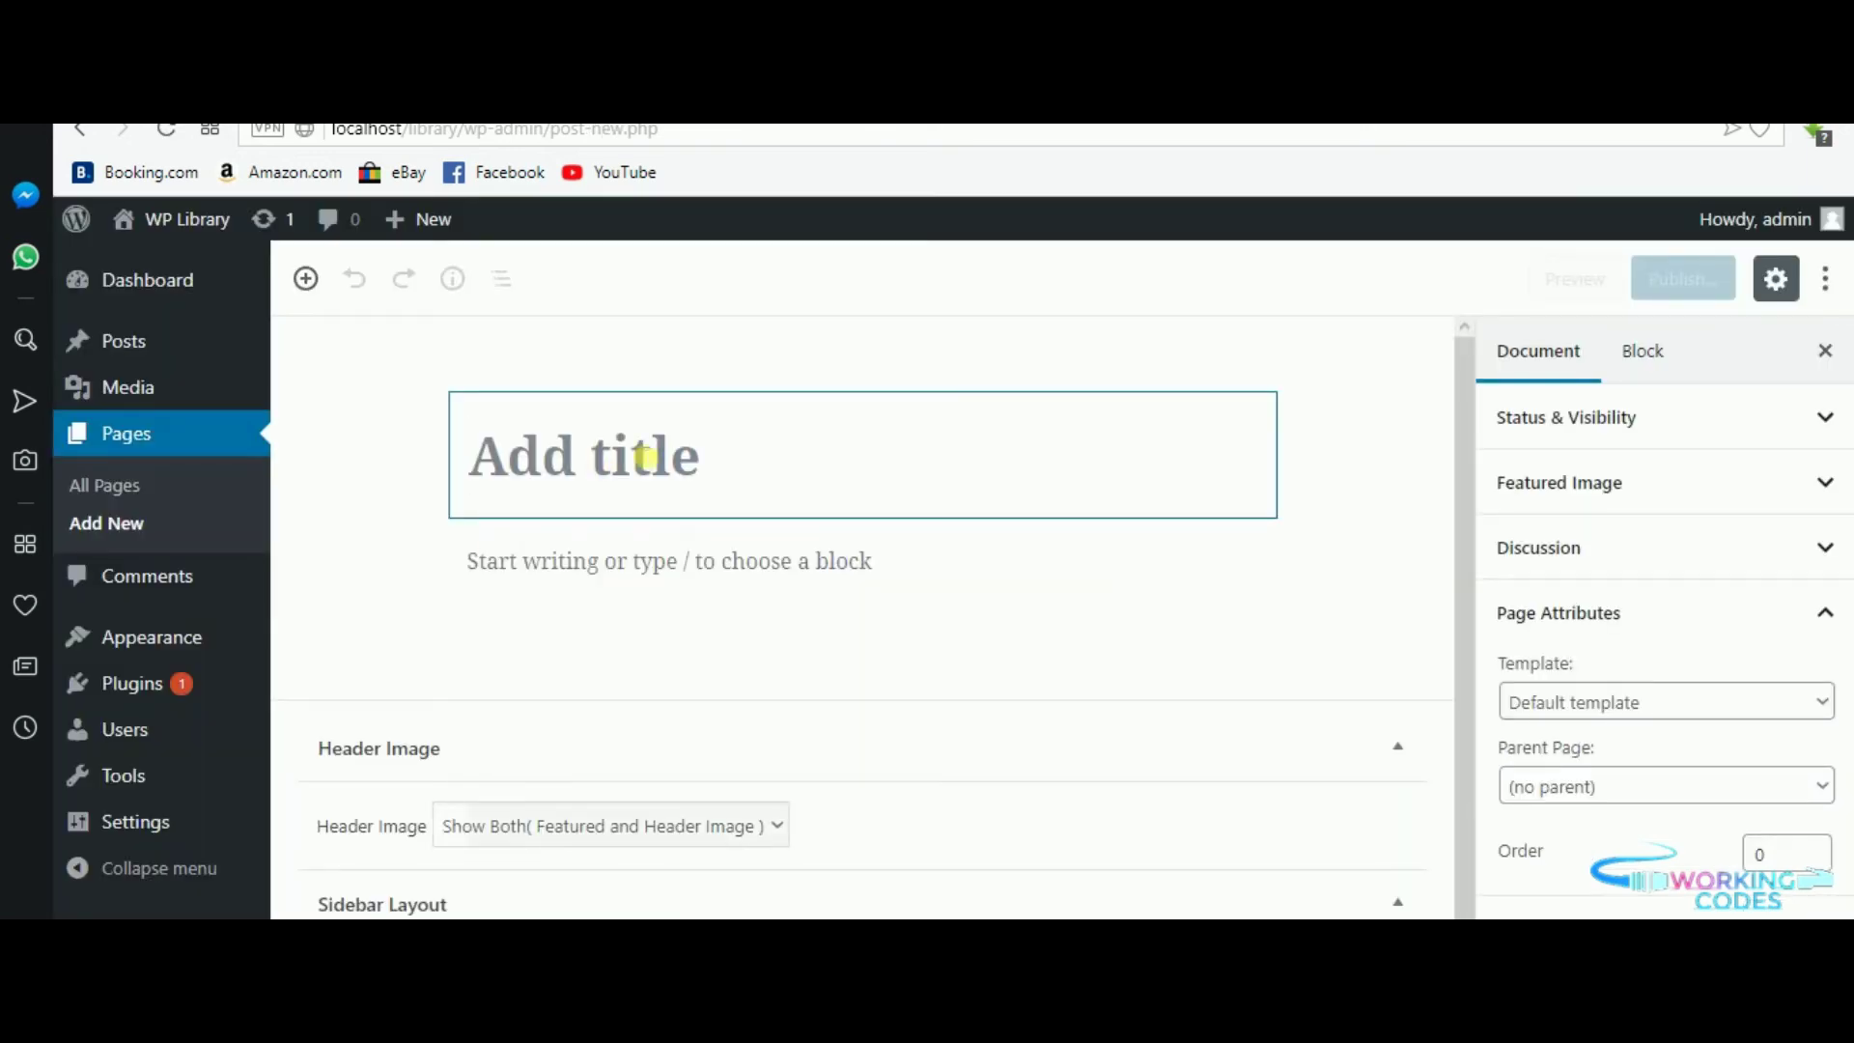
pyautogui.write('Brows')
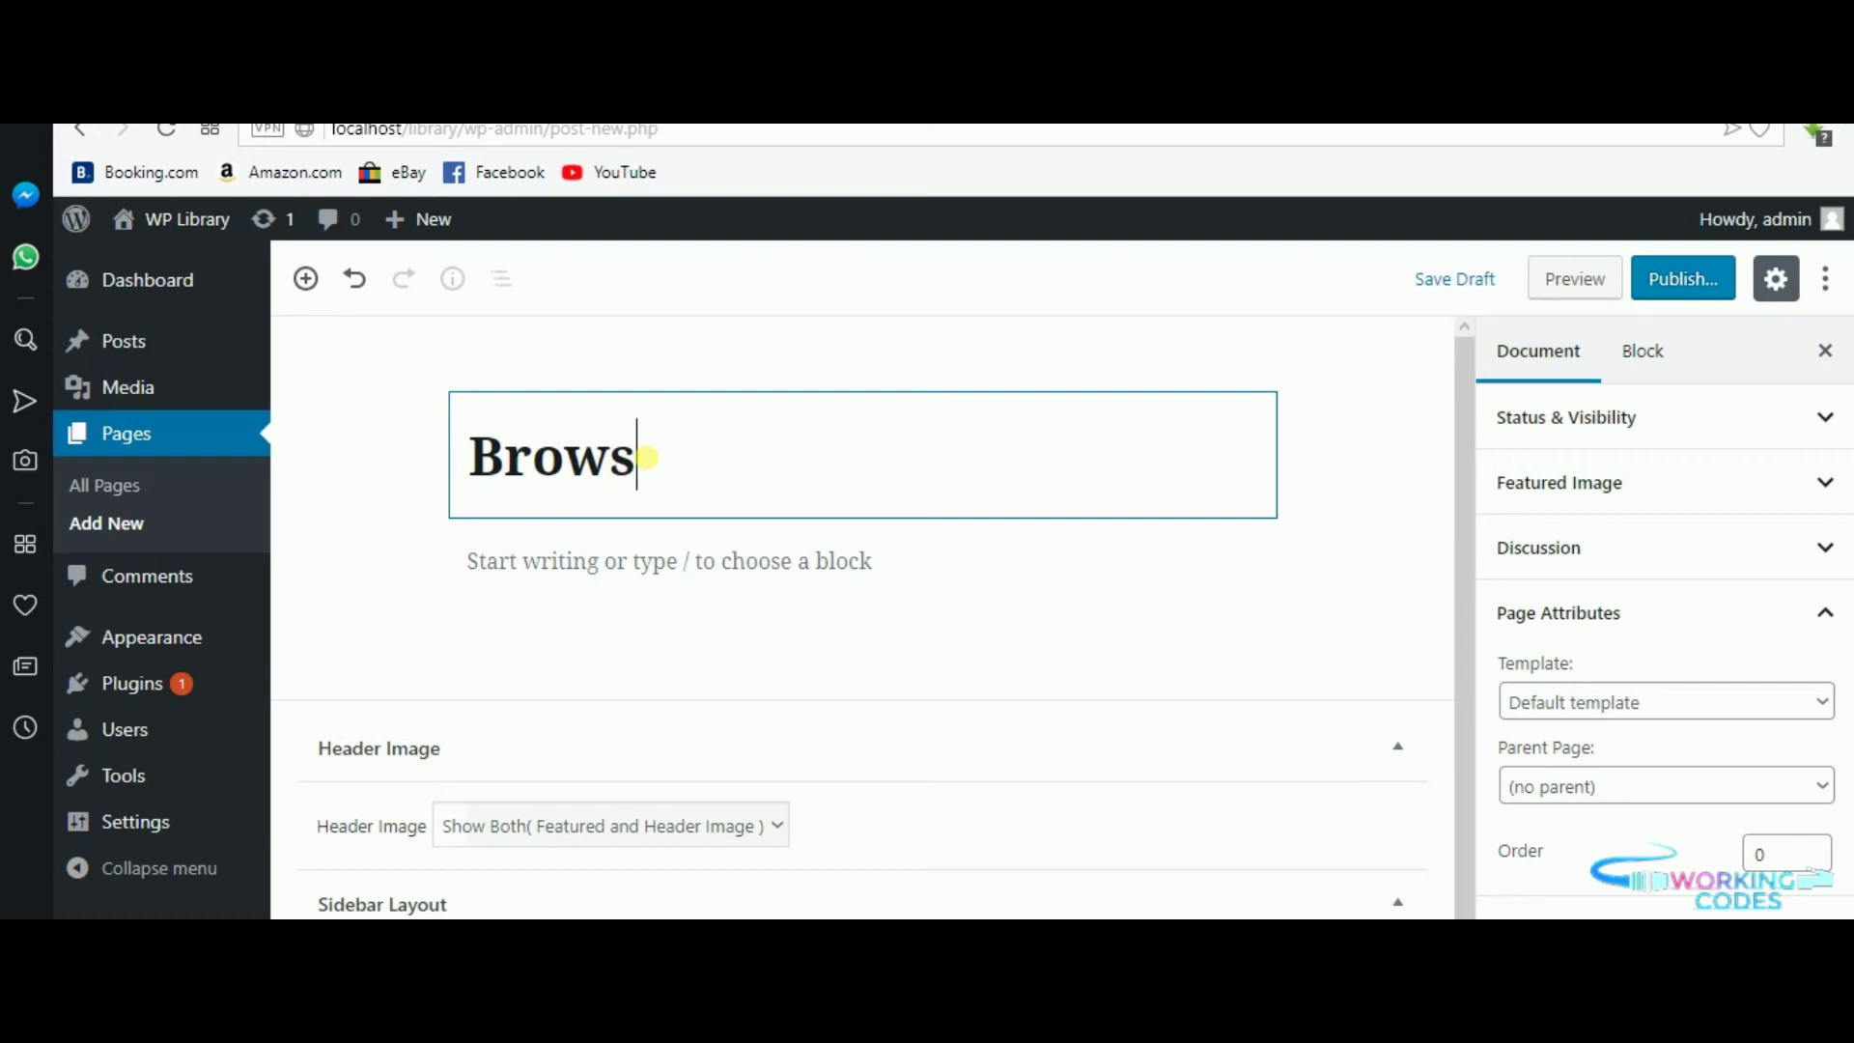
pyautogui.write('e Boo')
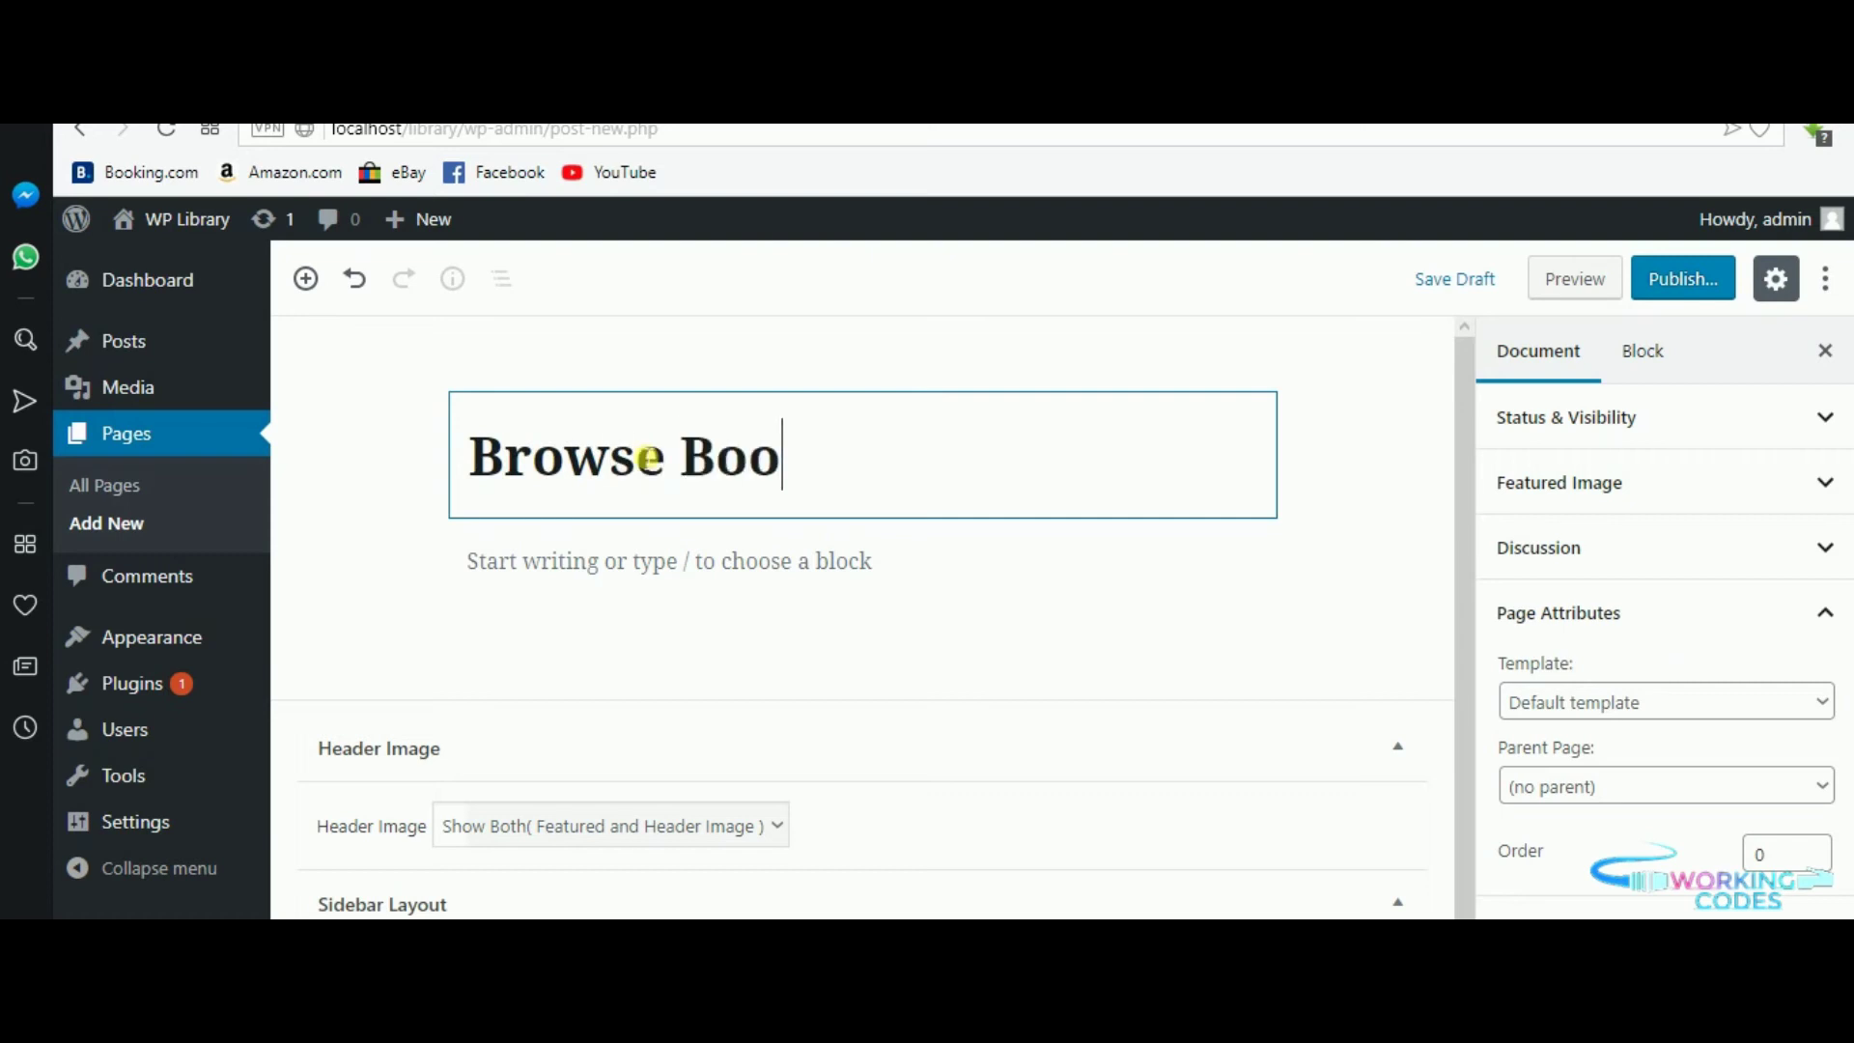
pyautogui.write('ks')
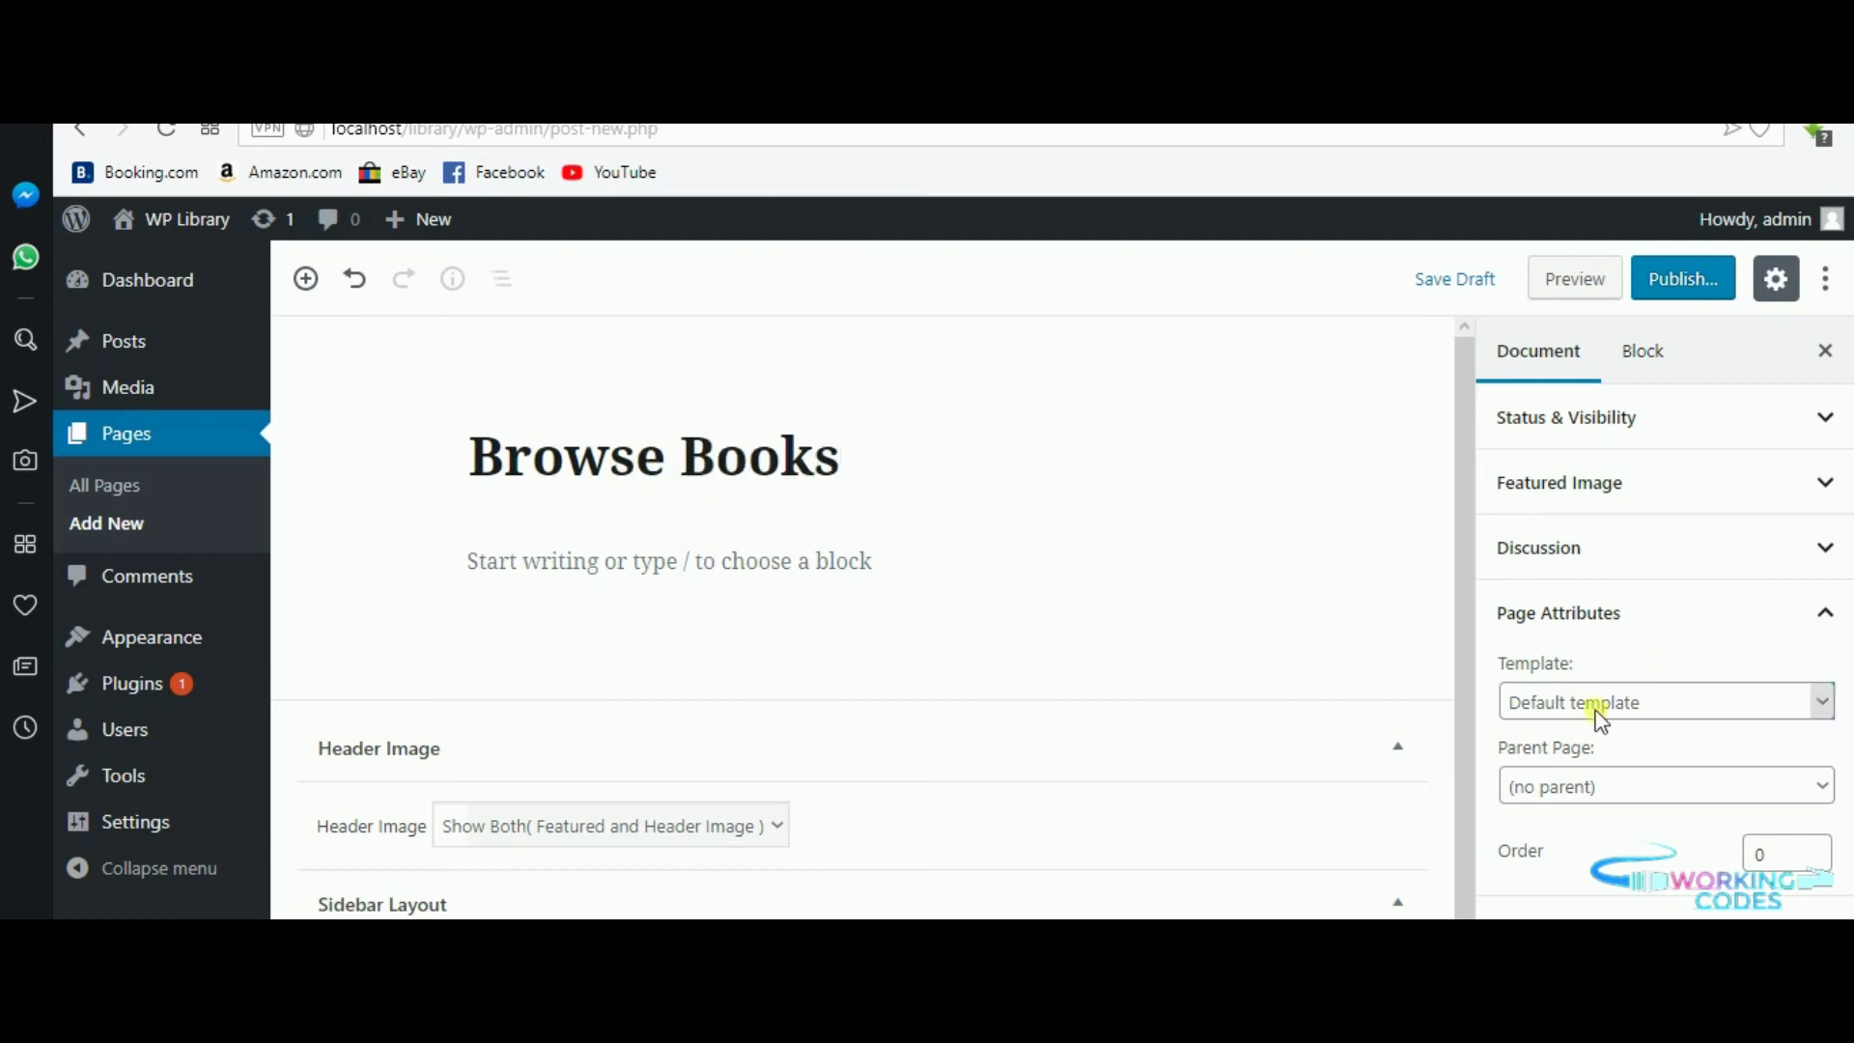
# Step: Assign the Books Template, publish the Browse Books page and view it on the site
pyautogui.click(1599, 709)
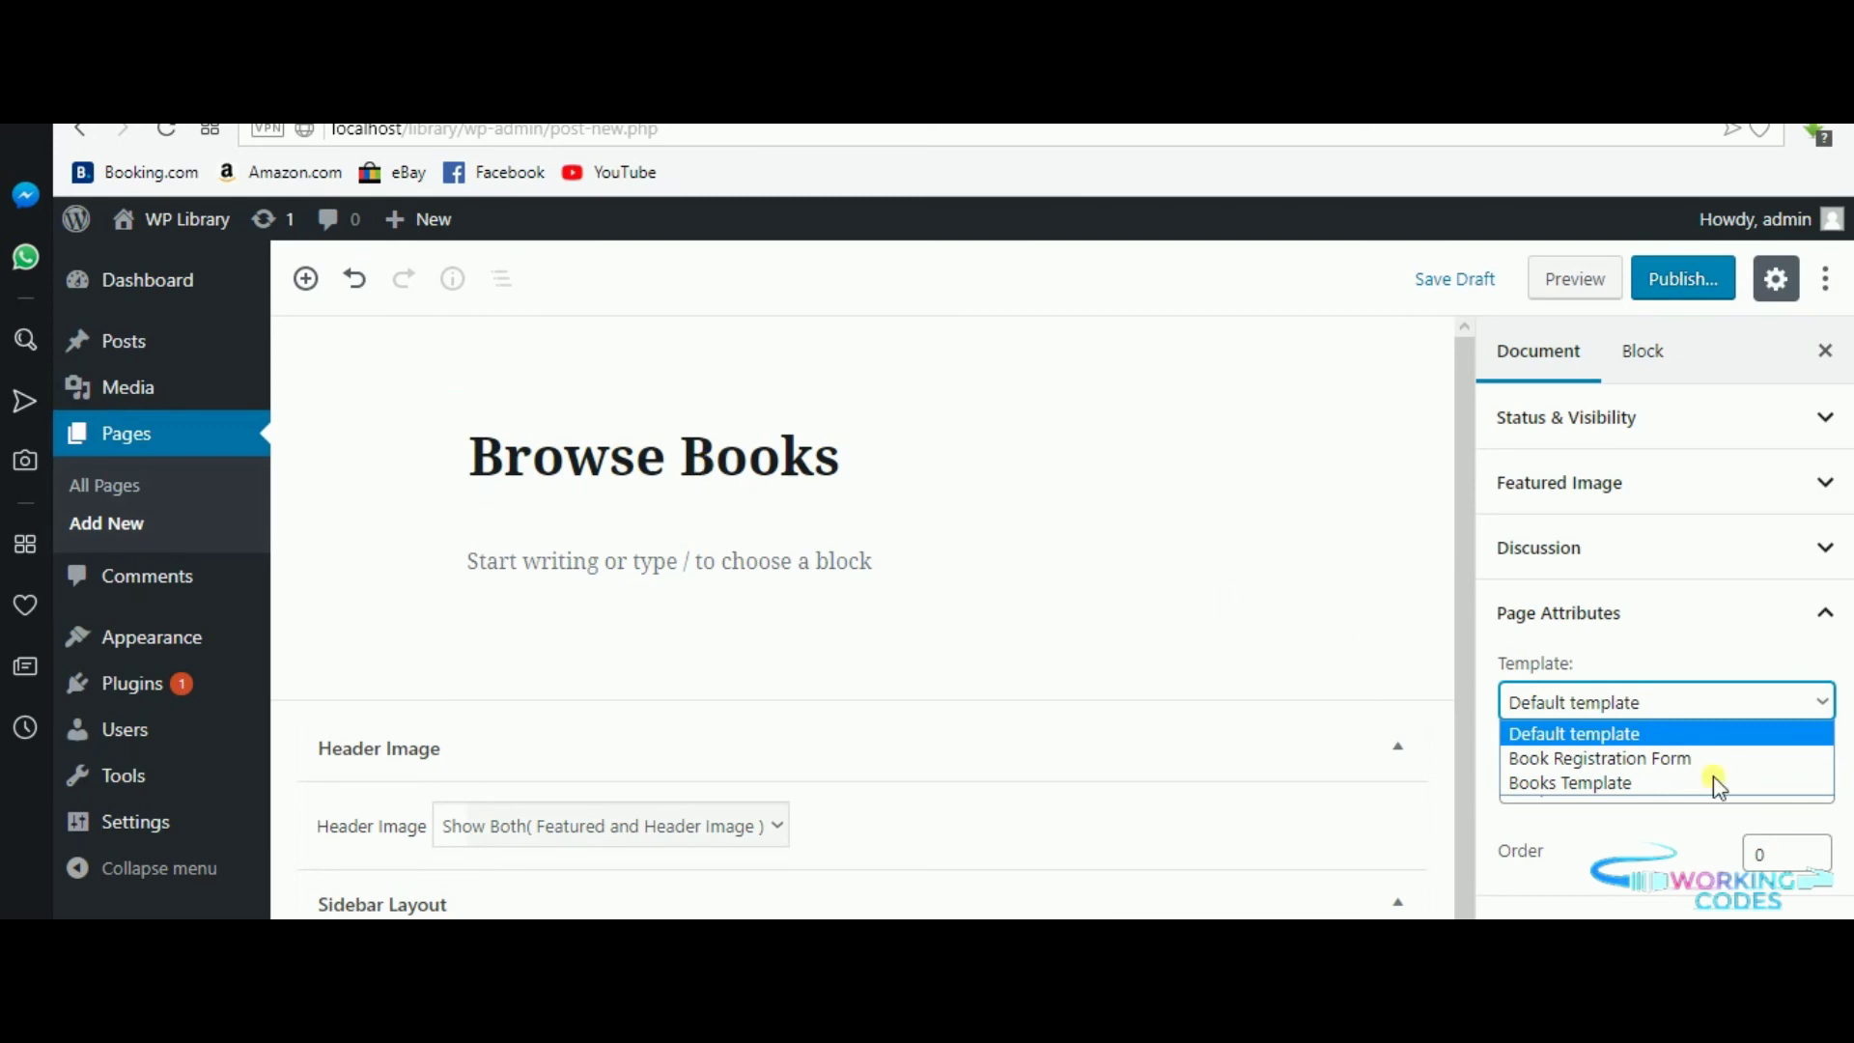
pyautogui.click(1598, 784)
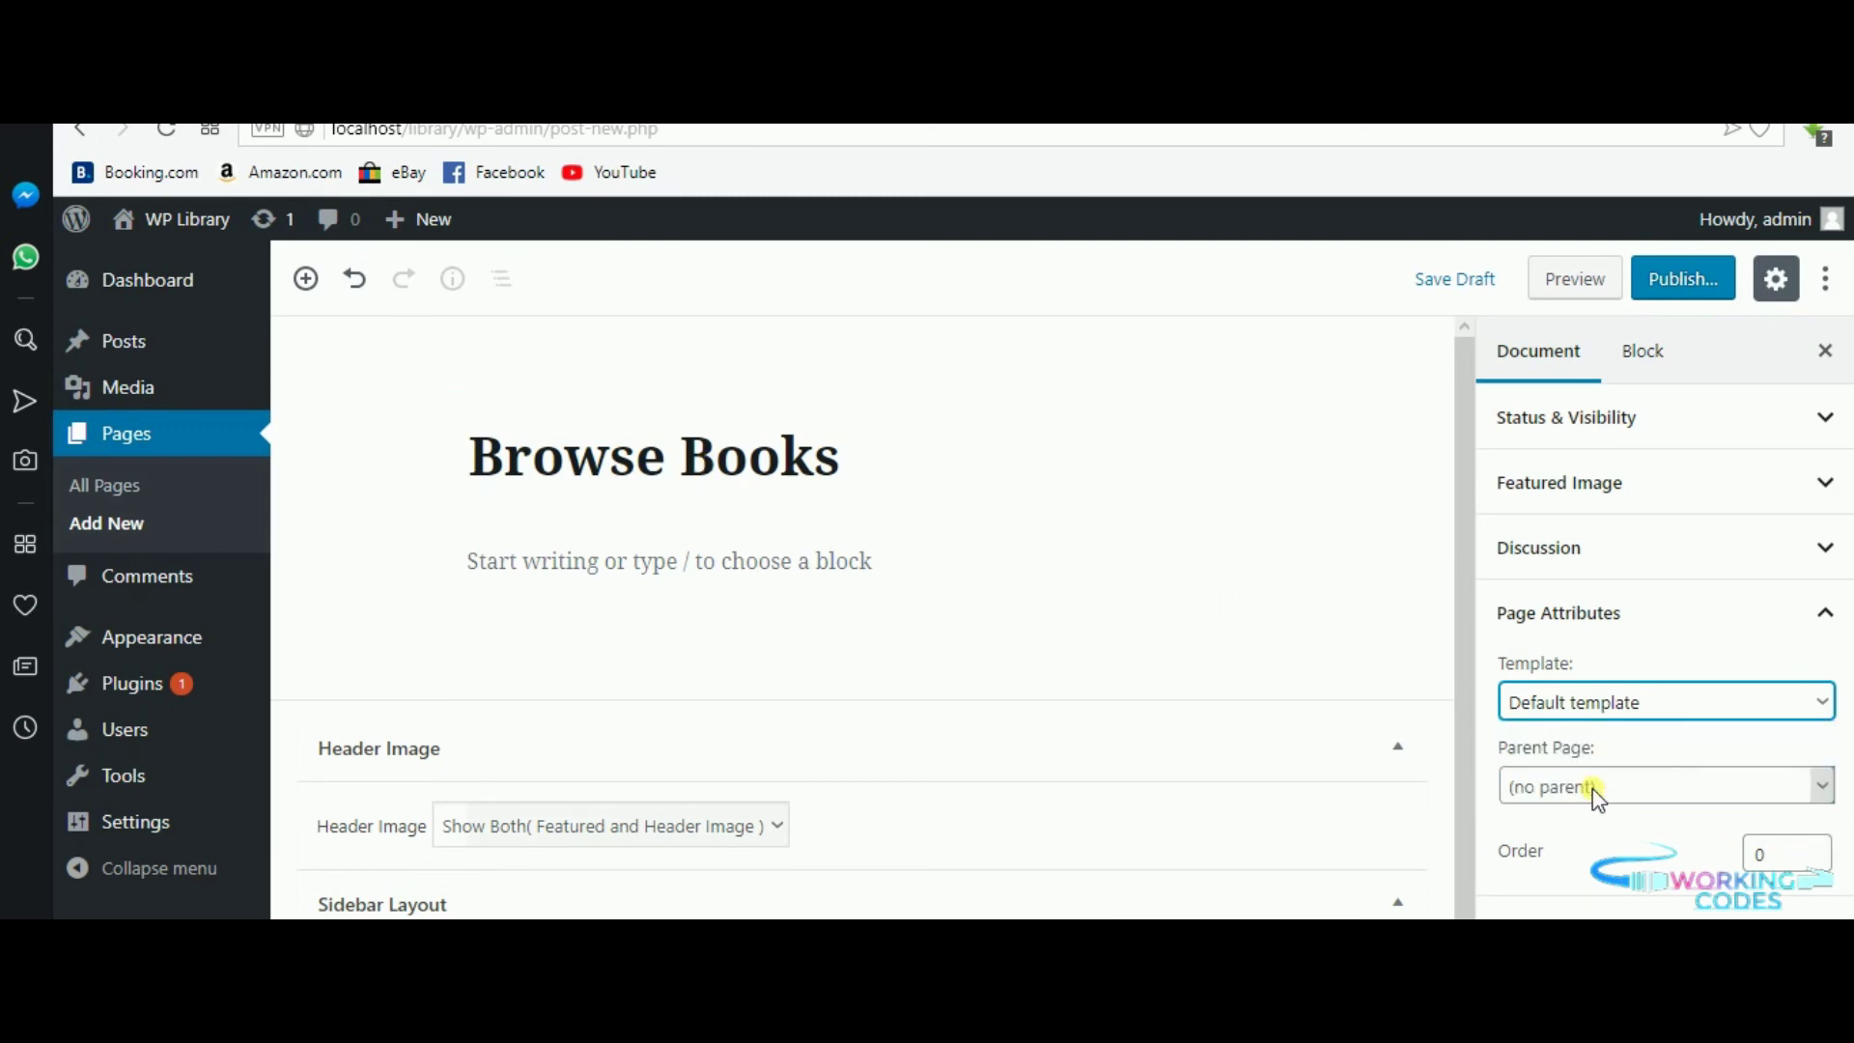
pyautogui.click(1682, 278)
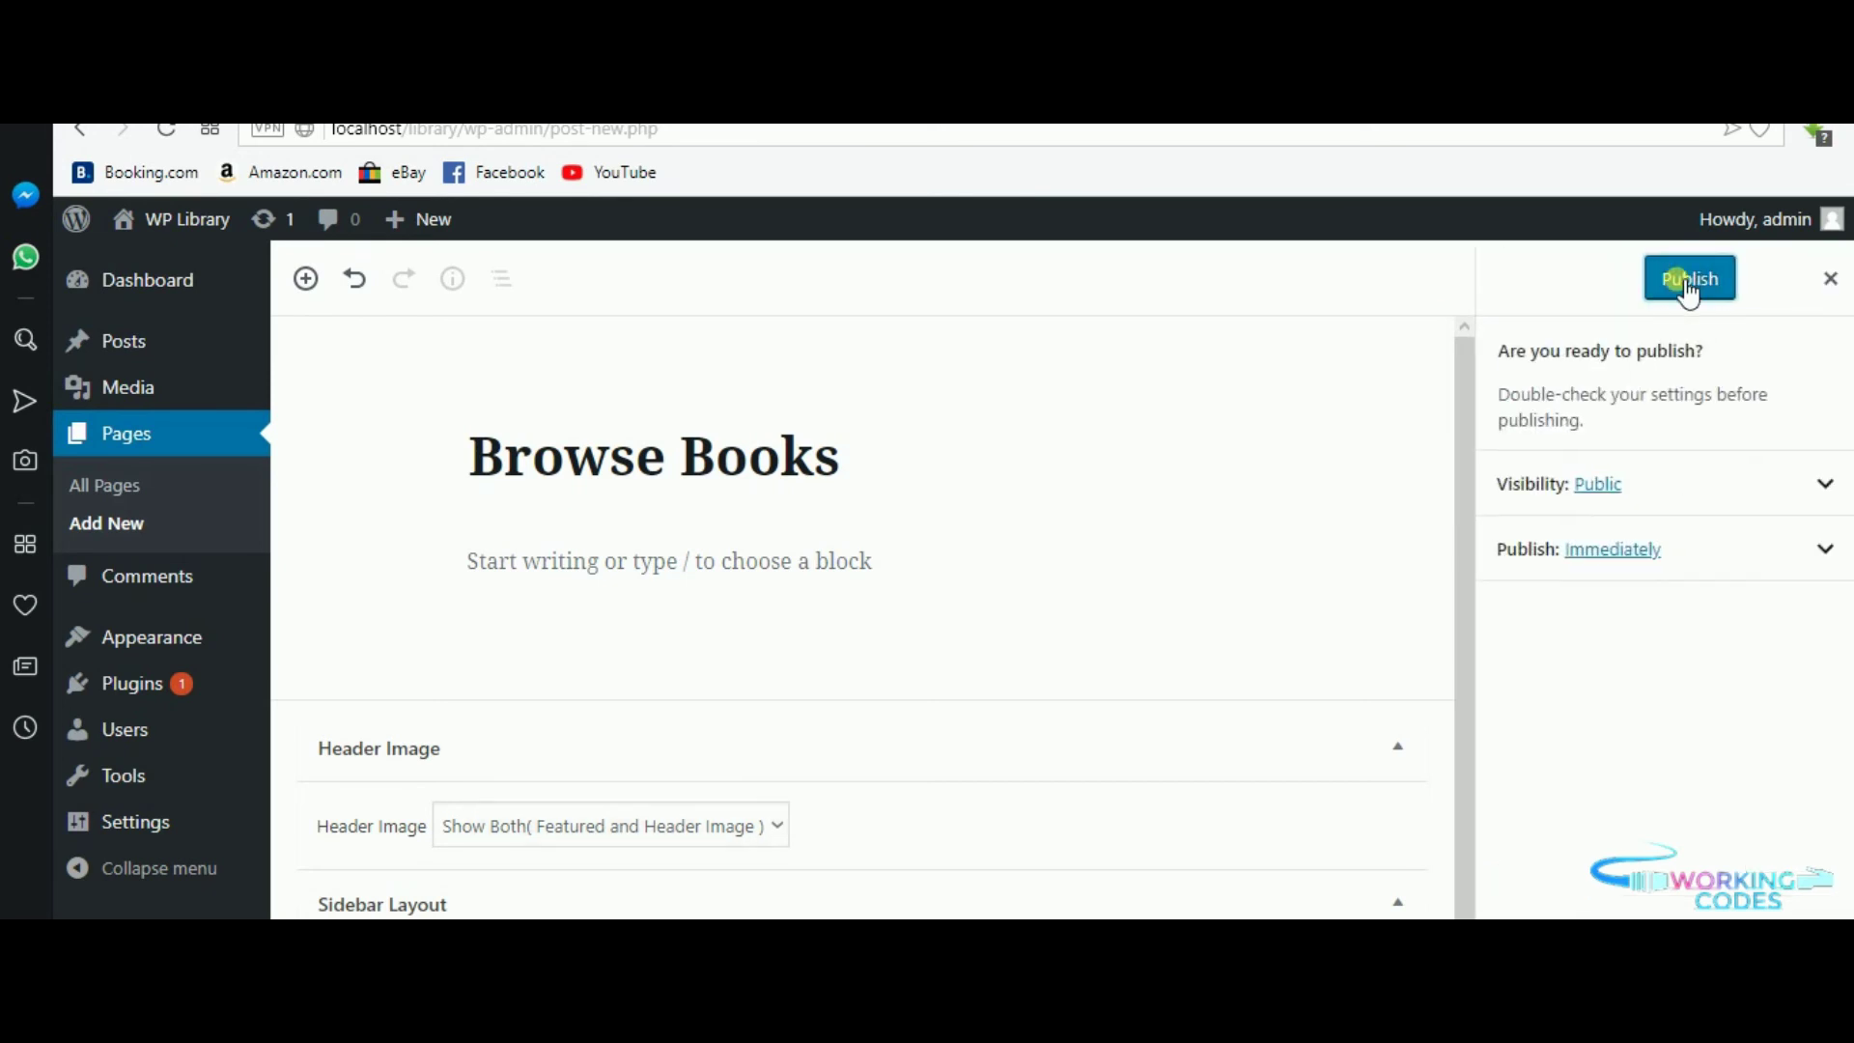
pyautogui.click(1688, 282)
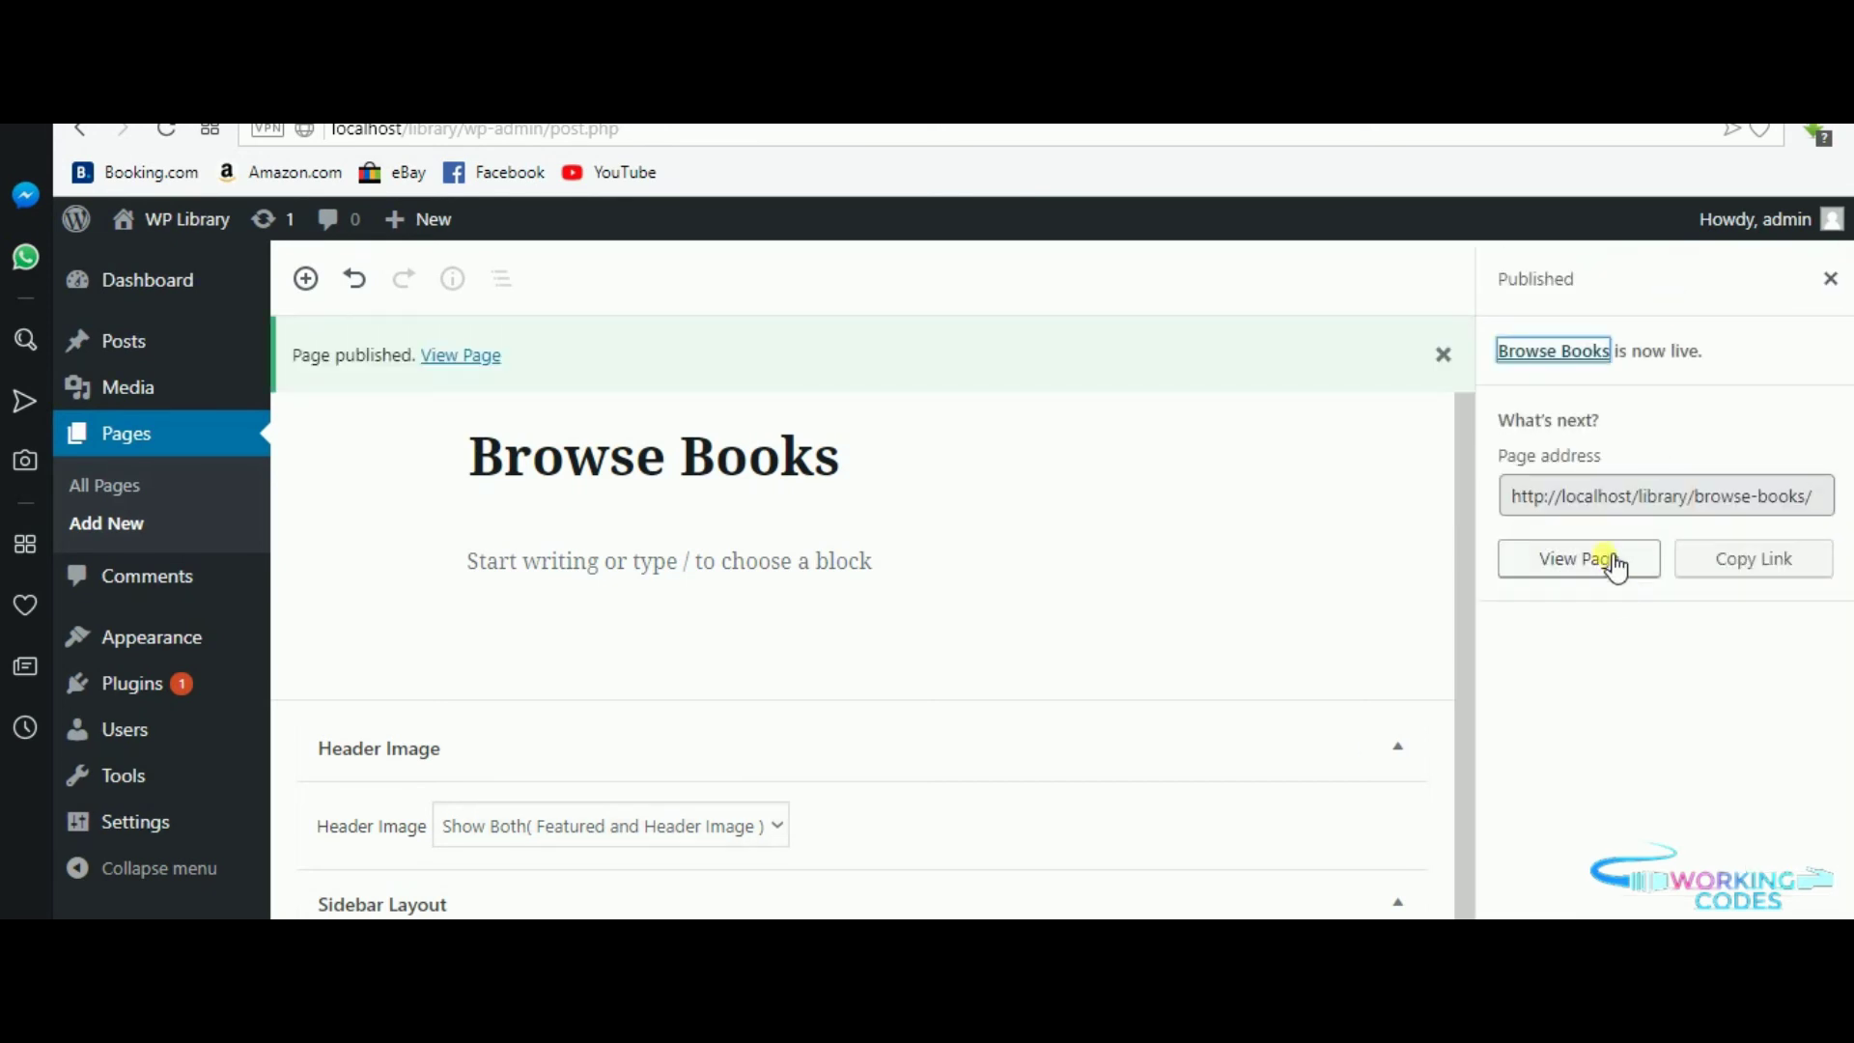
pyautogui.click(1600, 561)
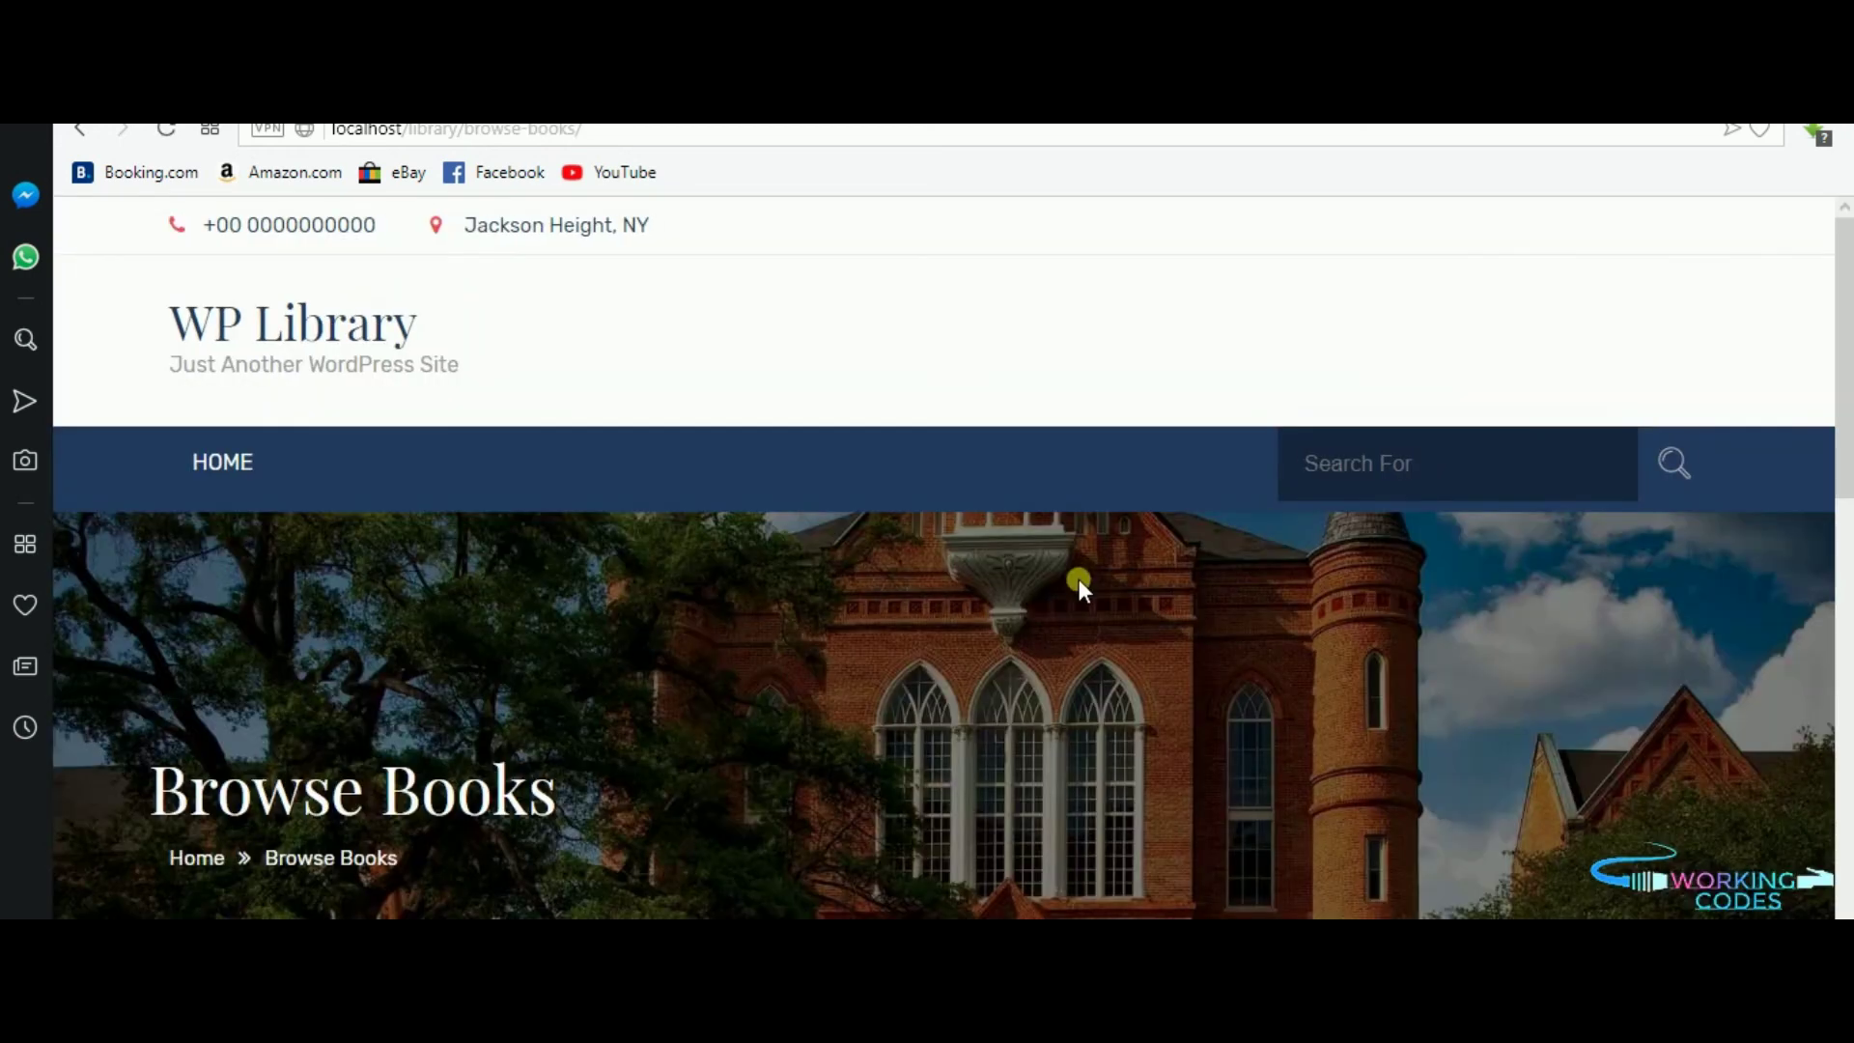
pyautogui.scroll(-3, 1071, 710)
pyautogui.scroll(-1, 1070, 711)
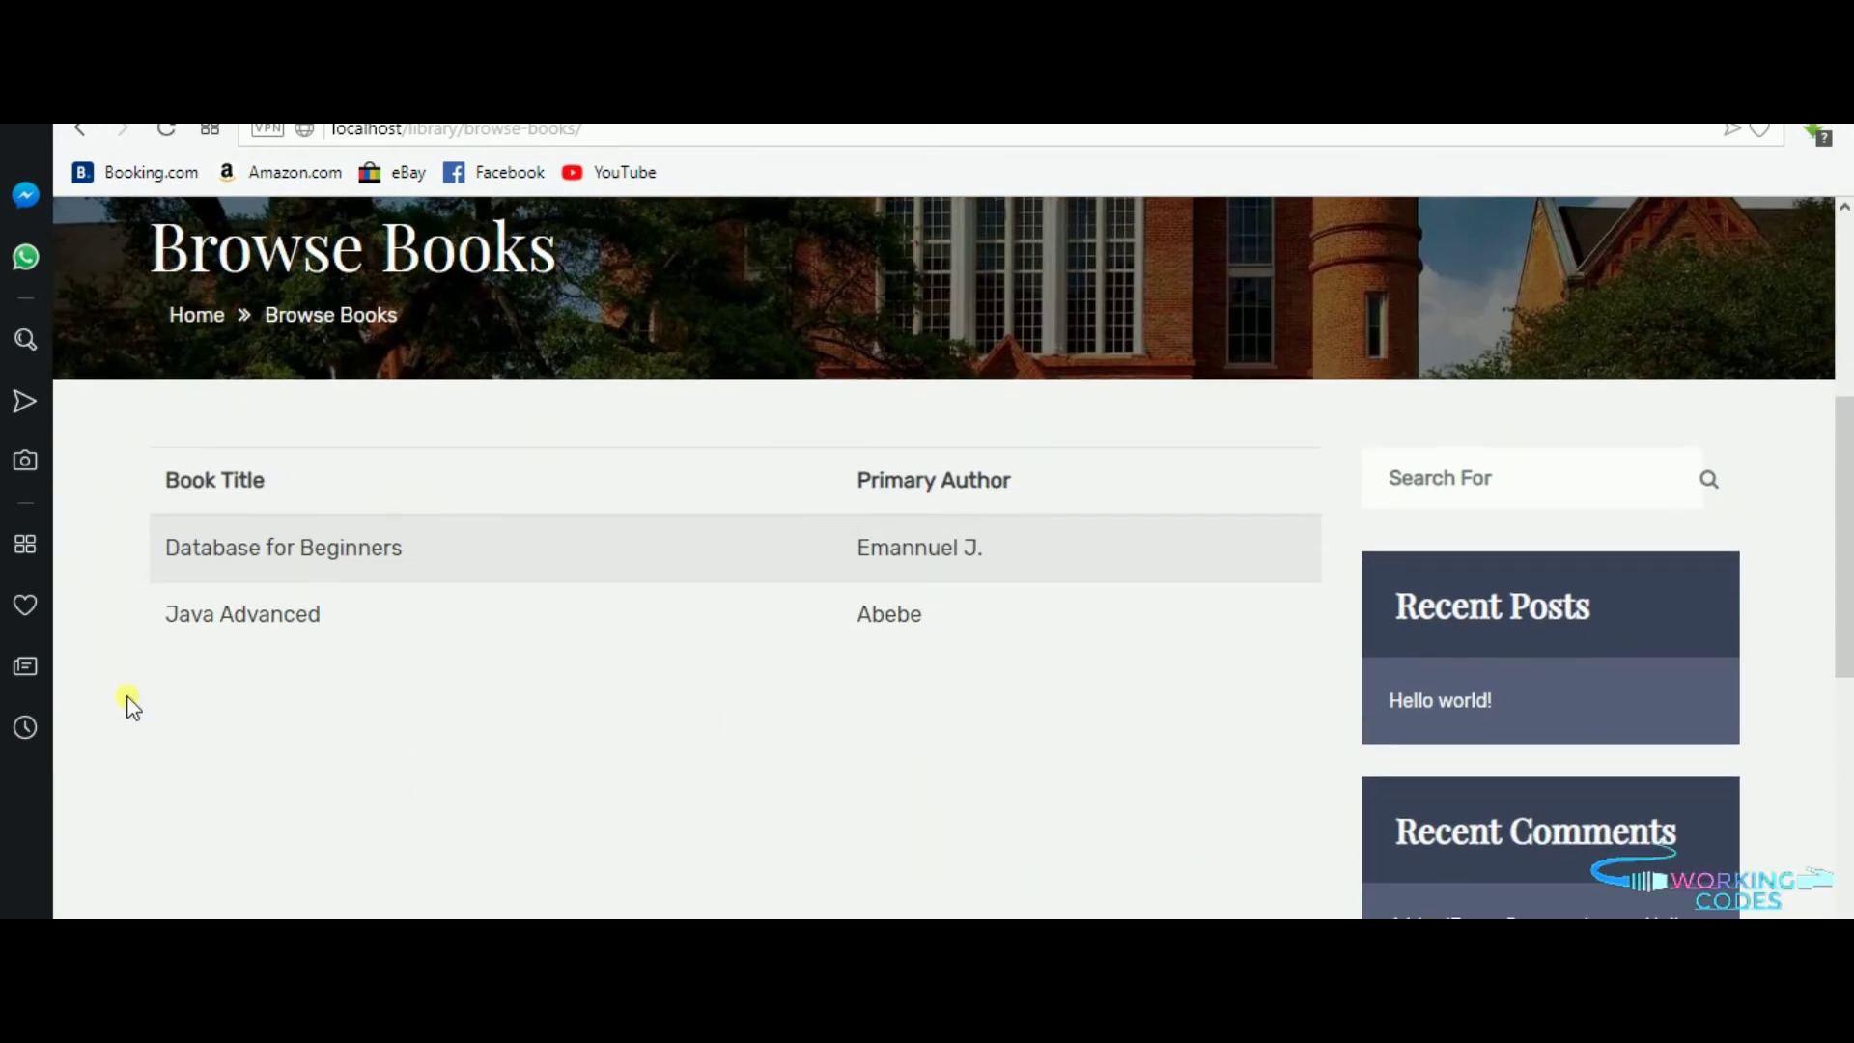
pyautogui.moveTo(173, 479); pyautogui.dragTo(902, 561)
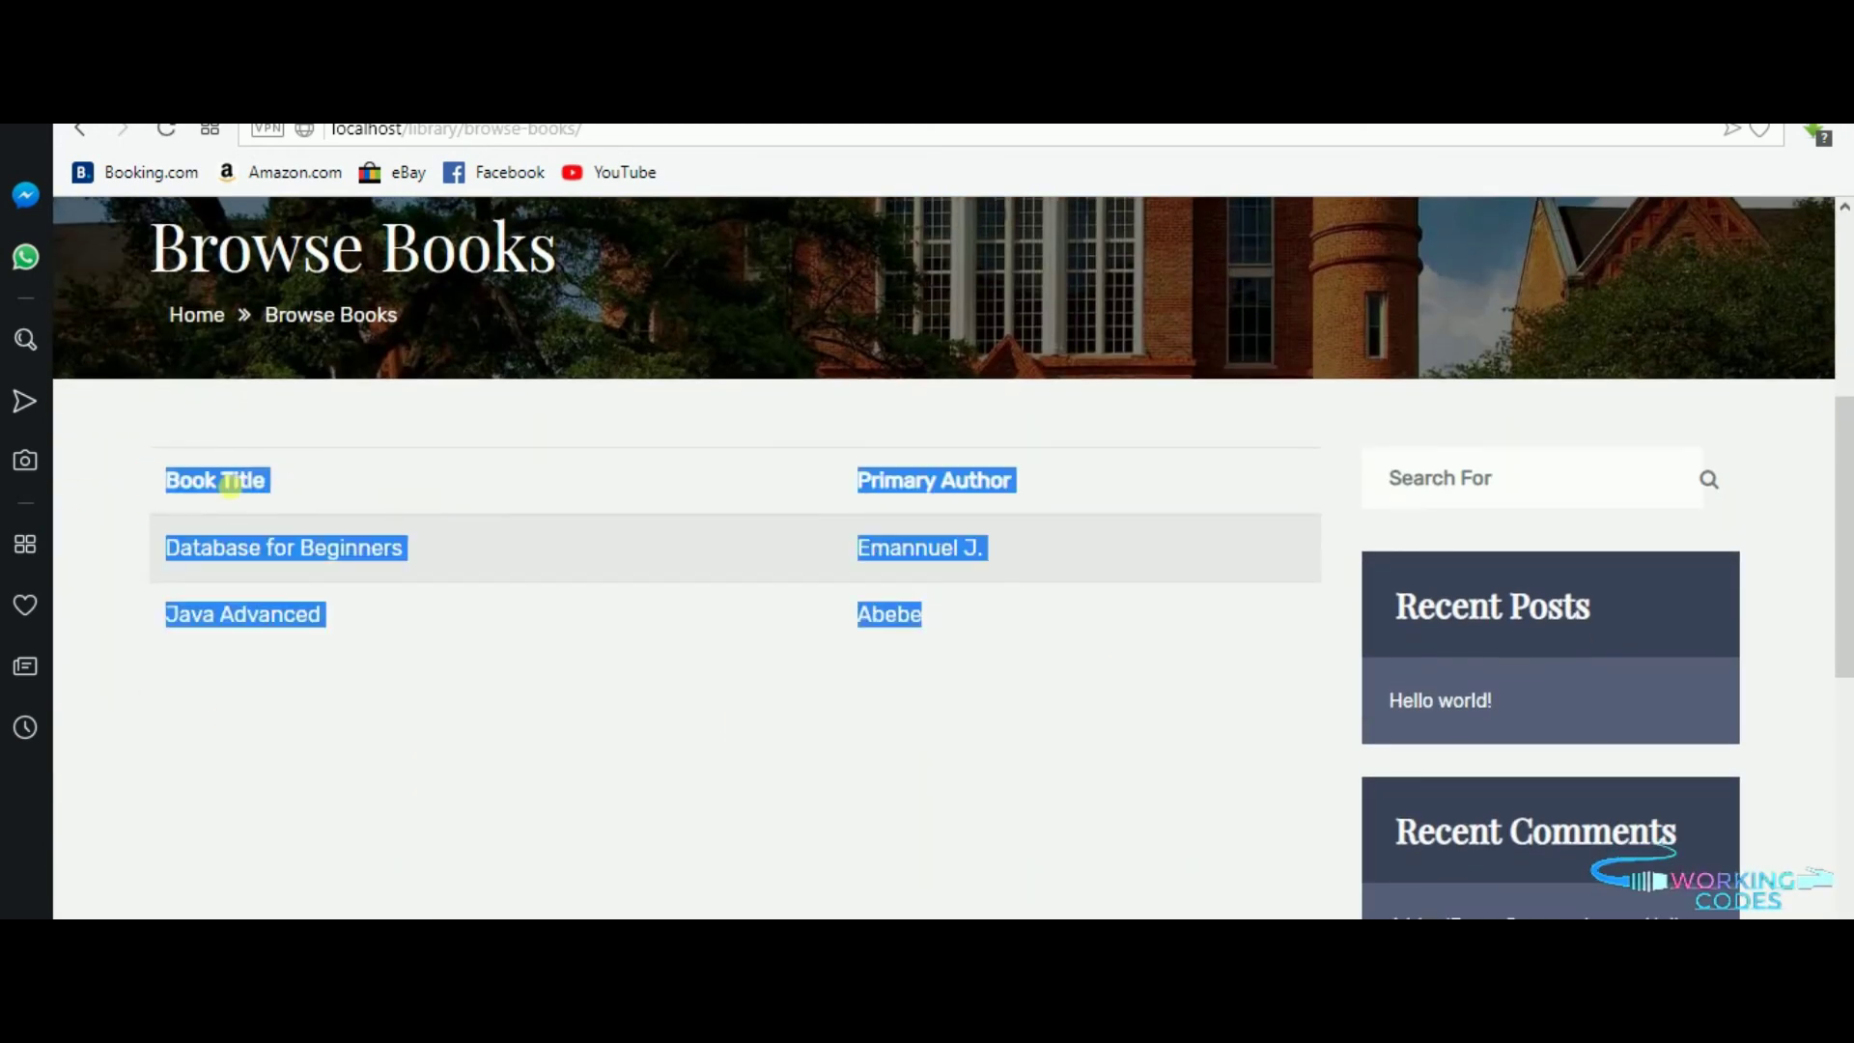
pyautogui.click(955, 661)
pyautogui.moveTo(162, 479)
pyautogui.mouseDown()
pyautogui.moveTo(987, 576)
pyautogui.moveTo(1002, 628)
pyautogui.mouseUp()
pyautogui.click(1005, 634)
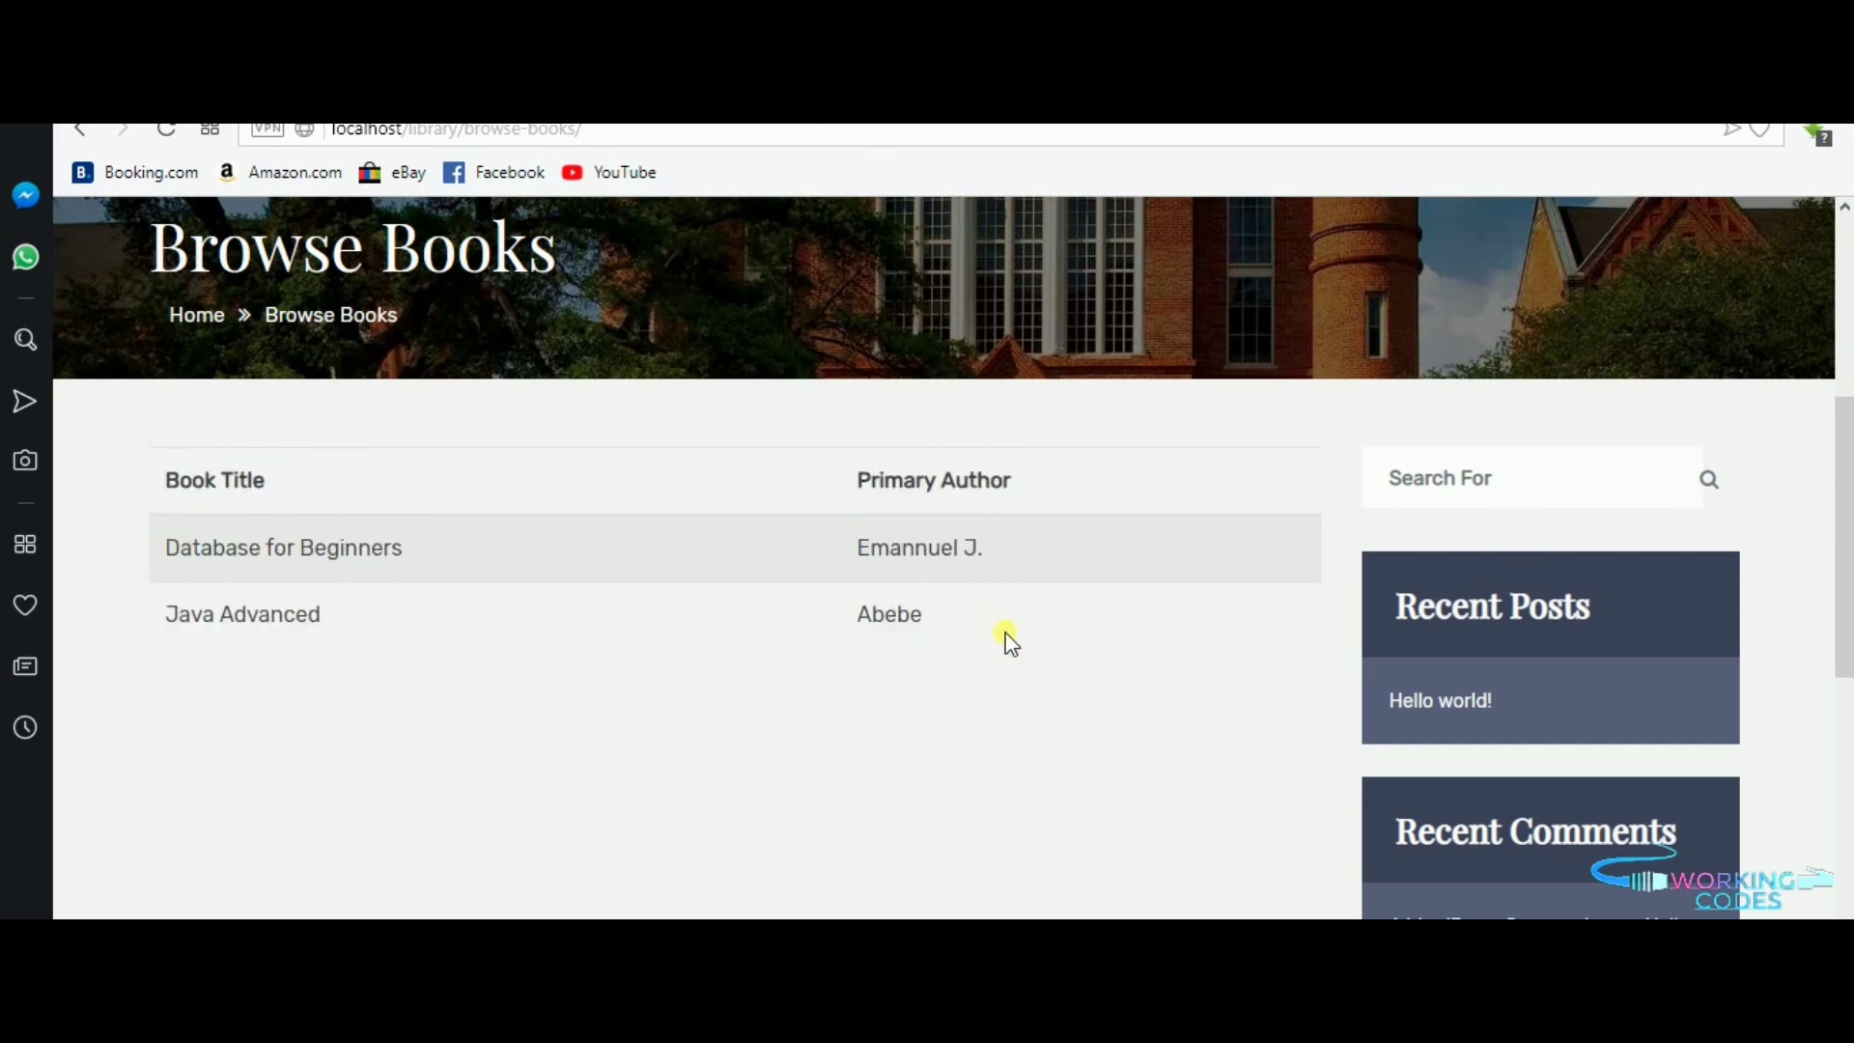